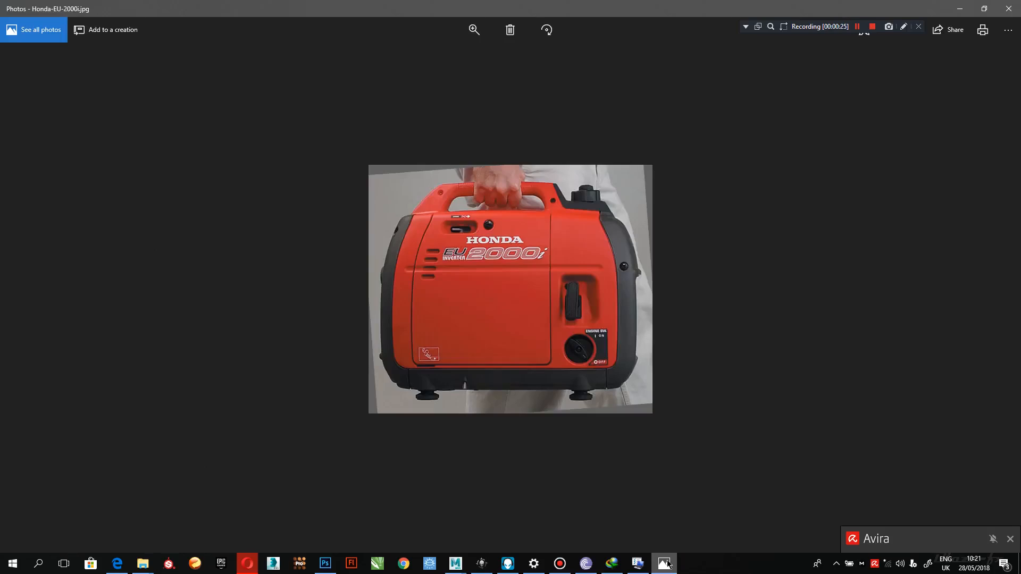
Browse the Honda generator reference photos to study its side, front and angled views.
key(Right)
key(Right)
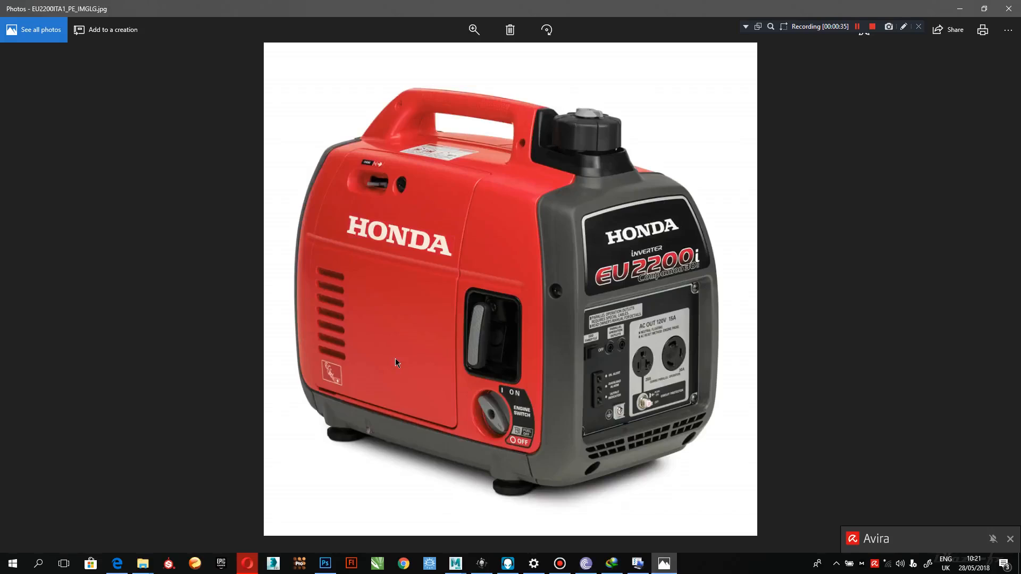
key(Right)
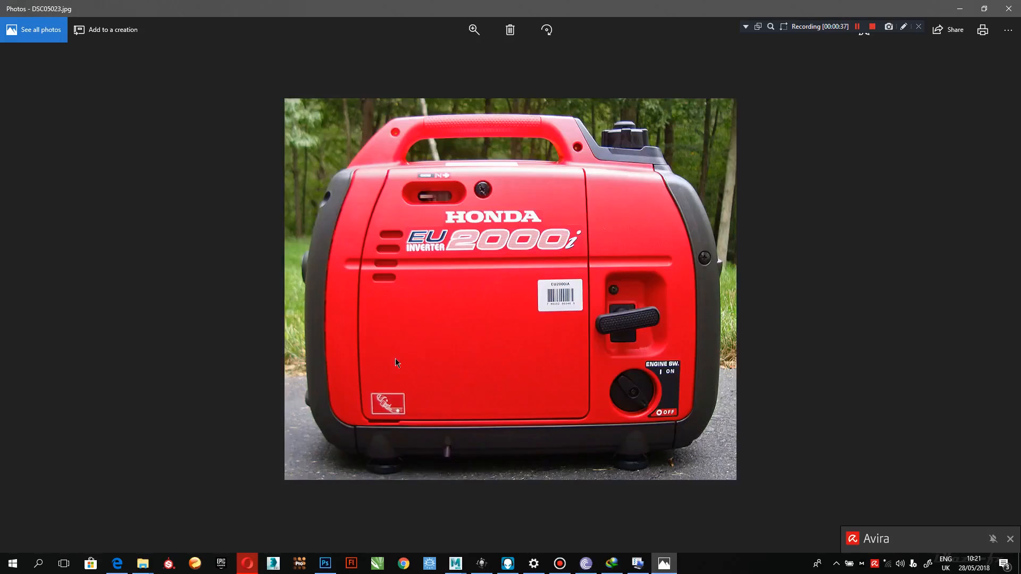
key(Left)
key(Left)
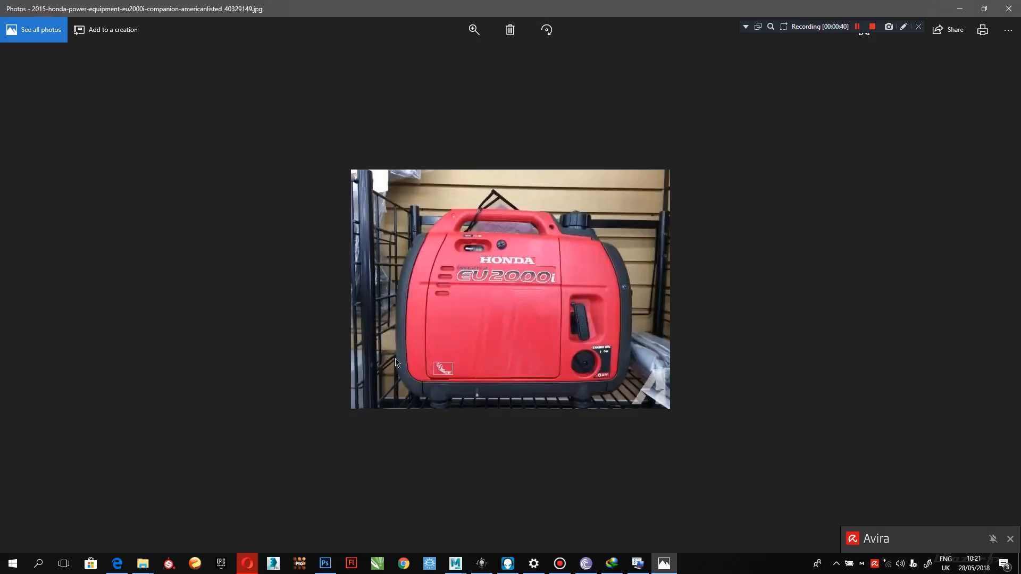
key(Left)
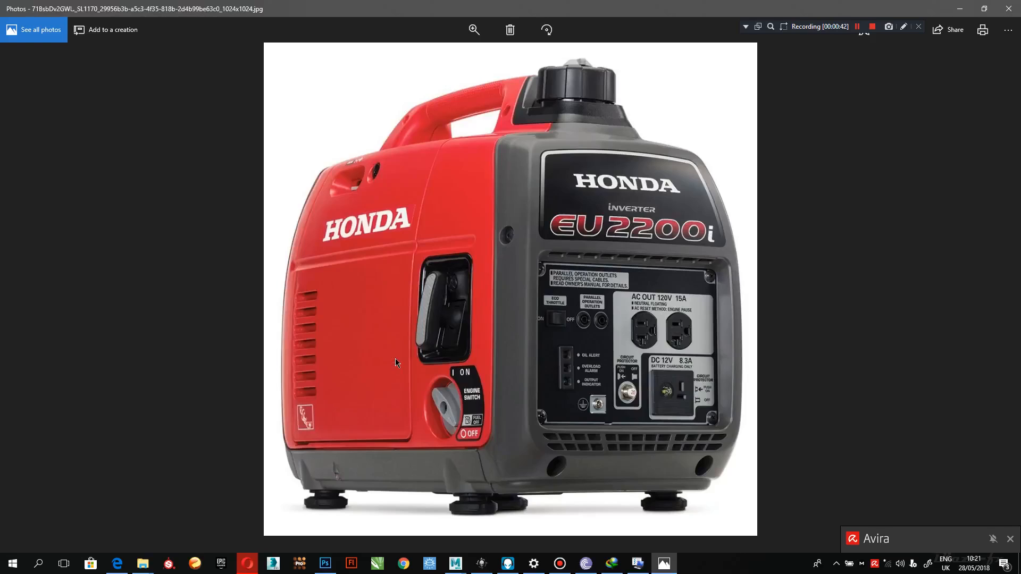
key(Right)
key(Right)
key(Right)
key(Right)
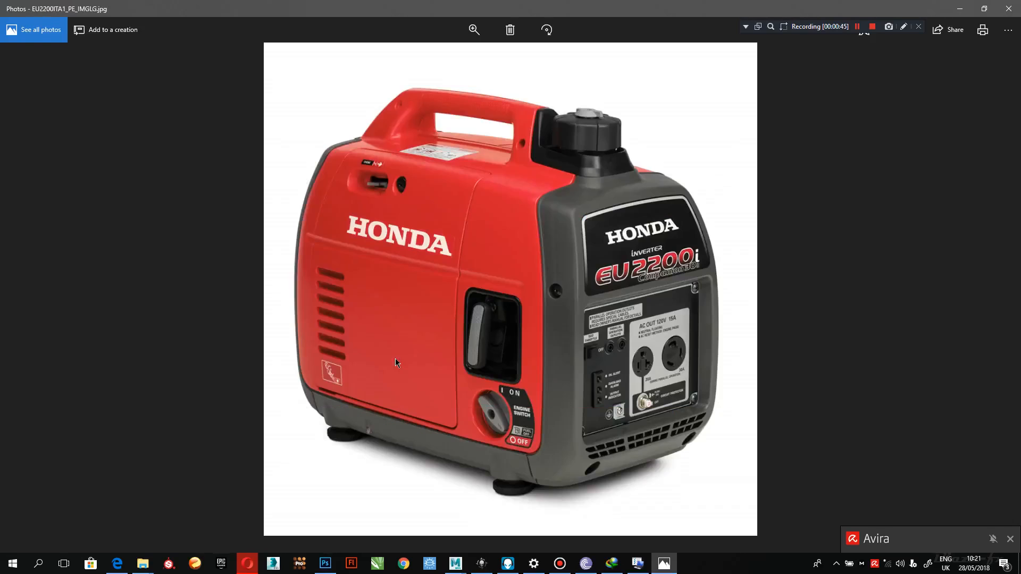
key(Right)
key(Right)
key(Right)
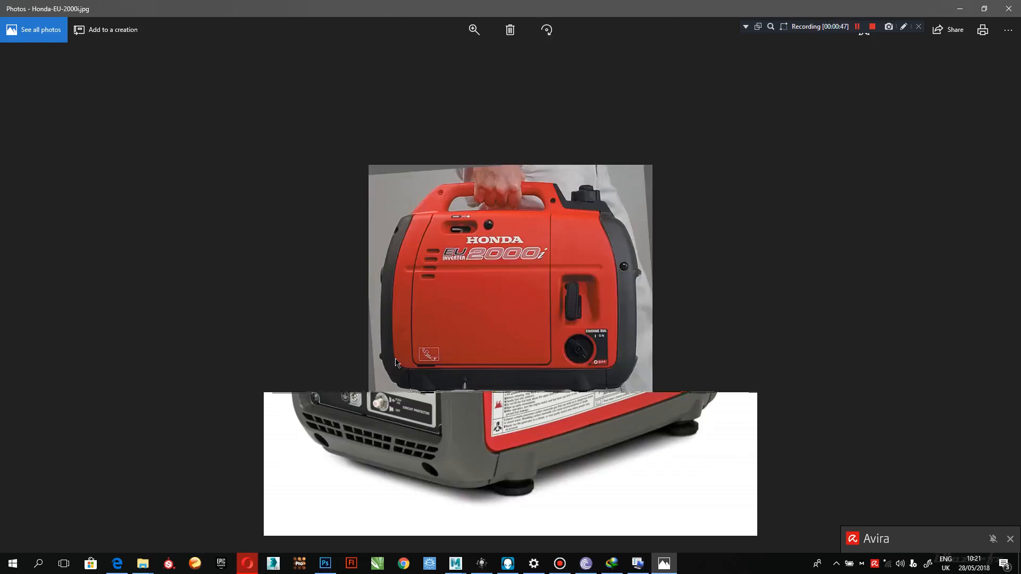
key(Left)
key(Left)
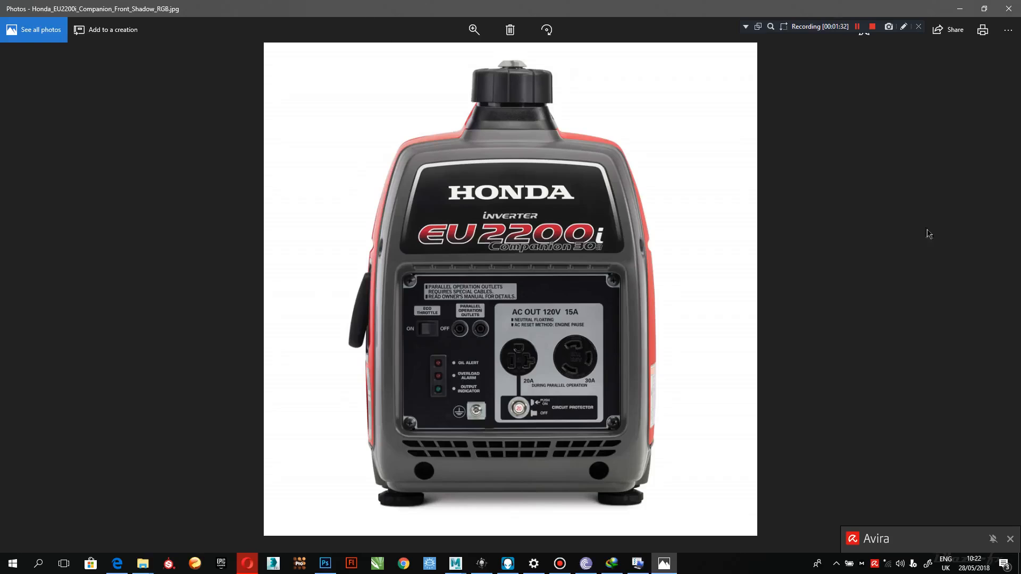
key(Right)
key(Right)
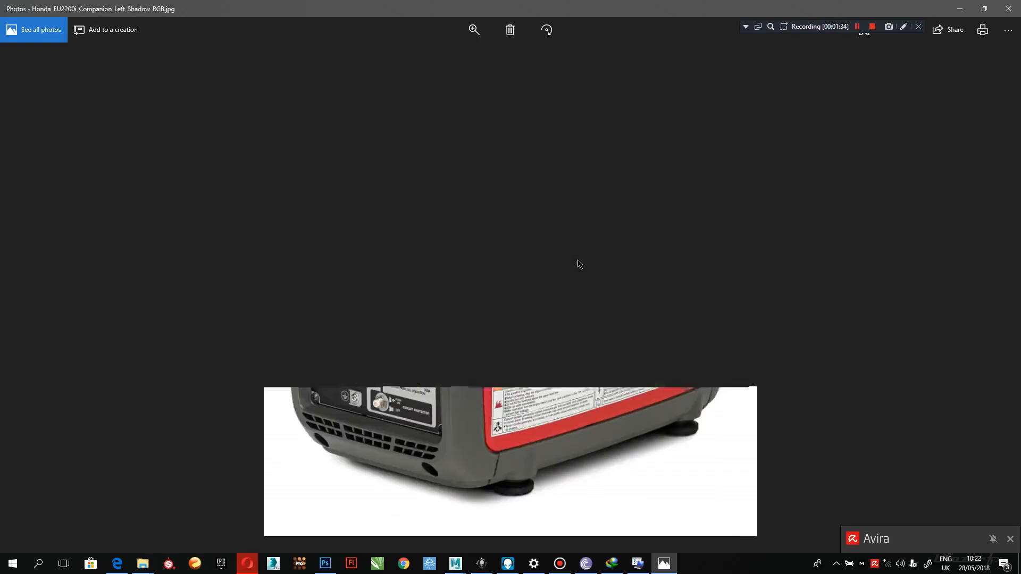
key(Right)
key(Right)
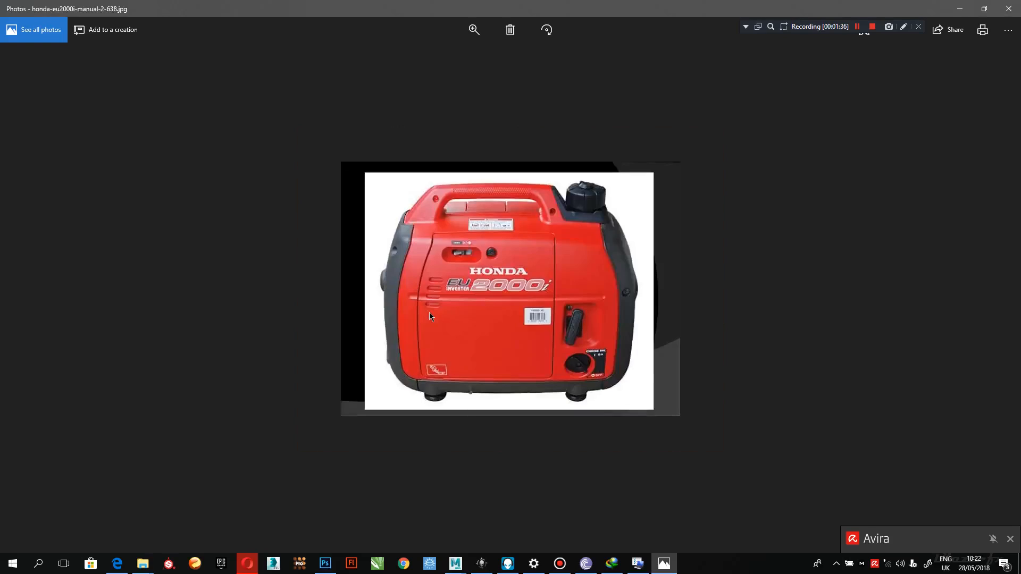
key(Right)
key(Right)
key(Right)
key(Right)
key(Right)
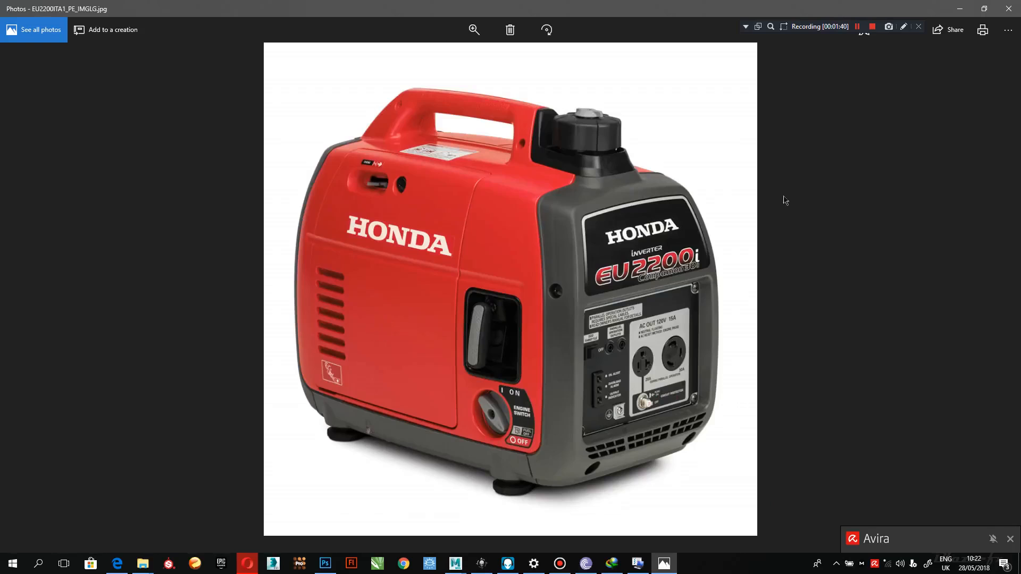
Compare the generator mesh in Maya with the angled reference photos in Photos, ending back in Maya.
click(664, 564)
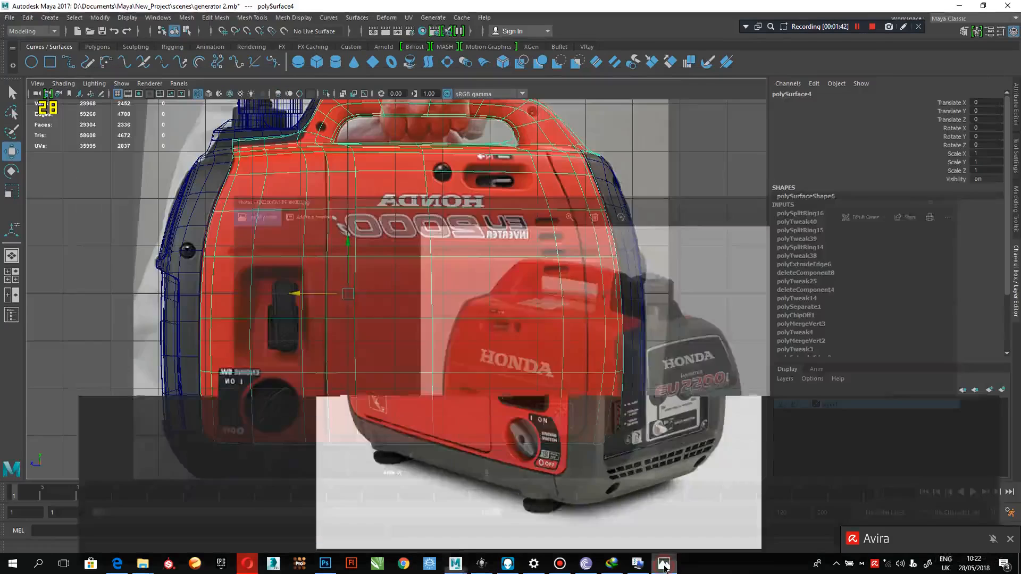
click(665, 565)
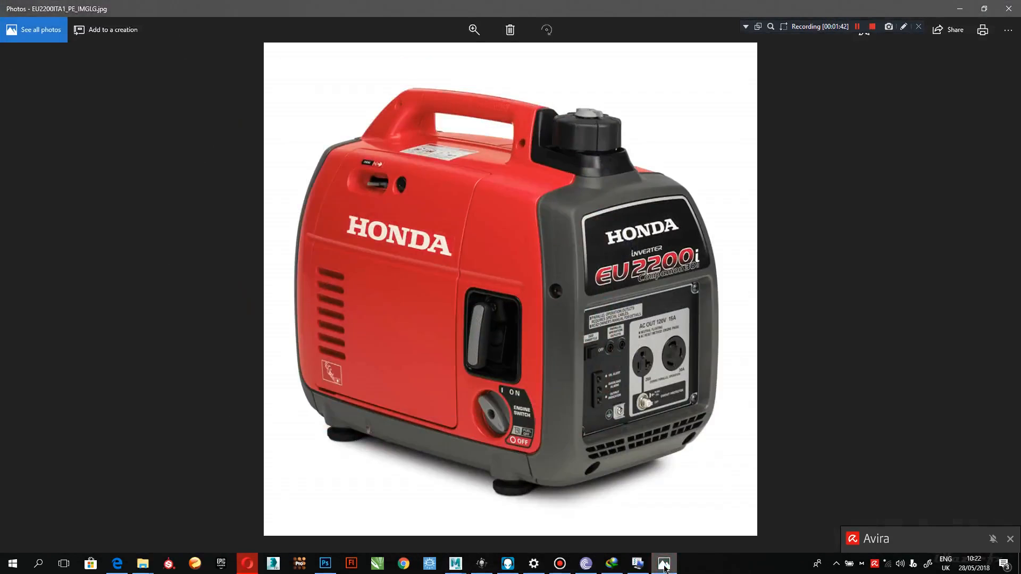
click(466, 569)
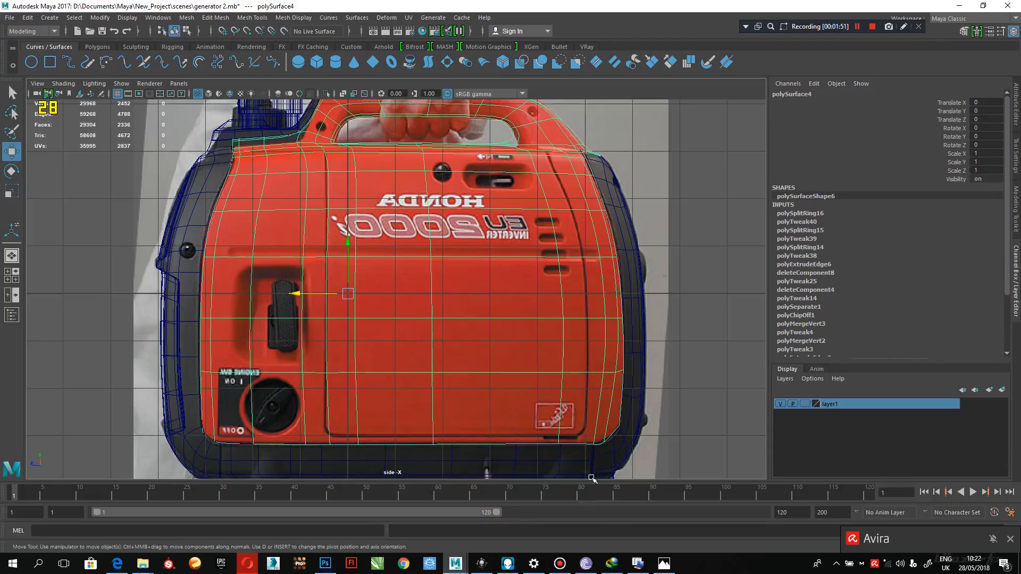
click(656, 568)
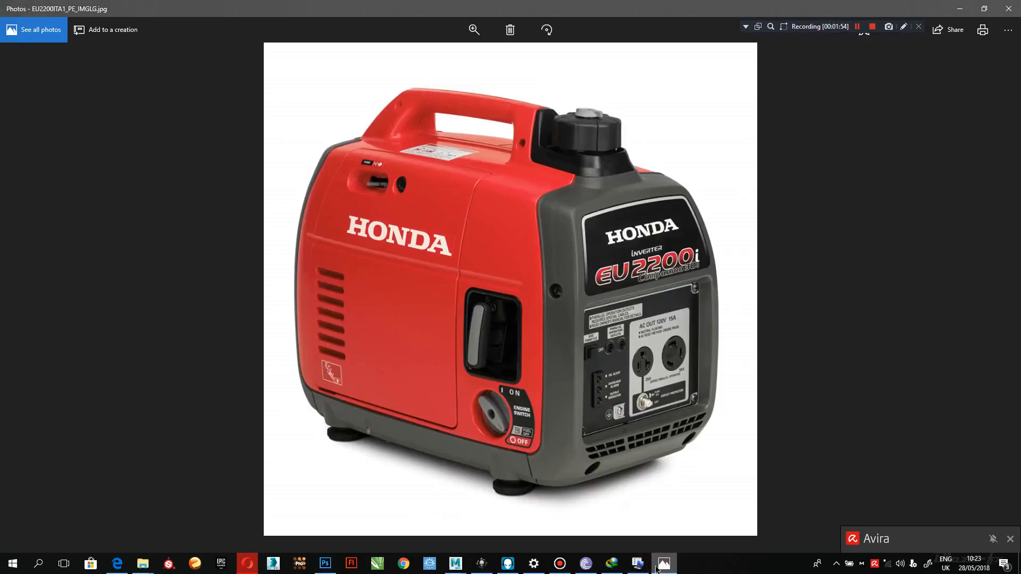
click(656, 568)
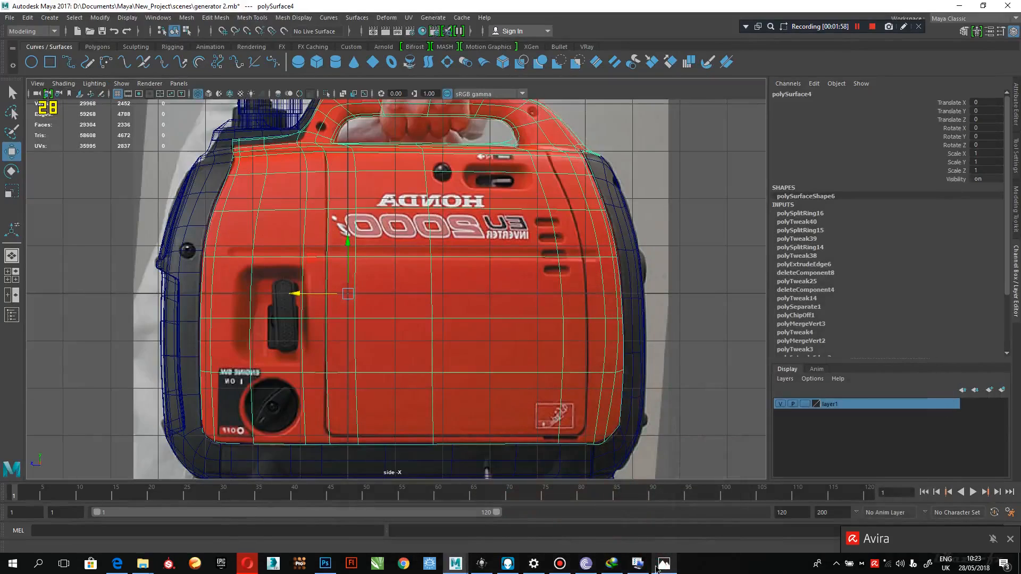
click(656, 568)
scroll(536, 359, down, 1)
scroll(516, 319, down, 1)
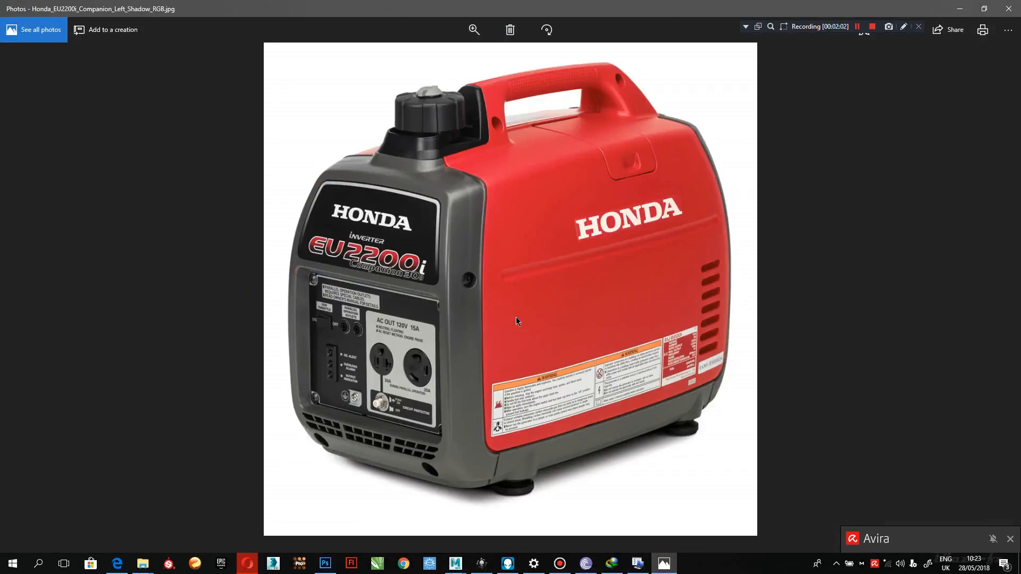
scroll(516, 317, up, 2)
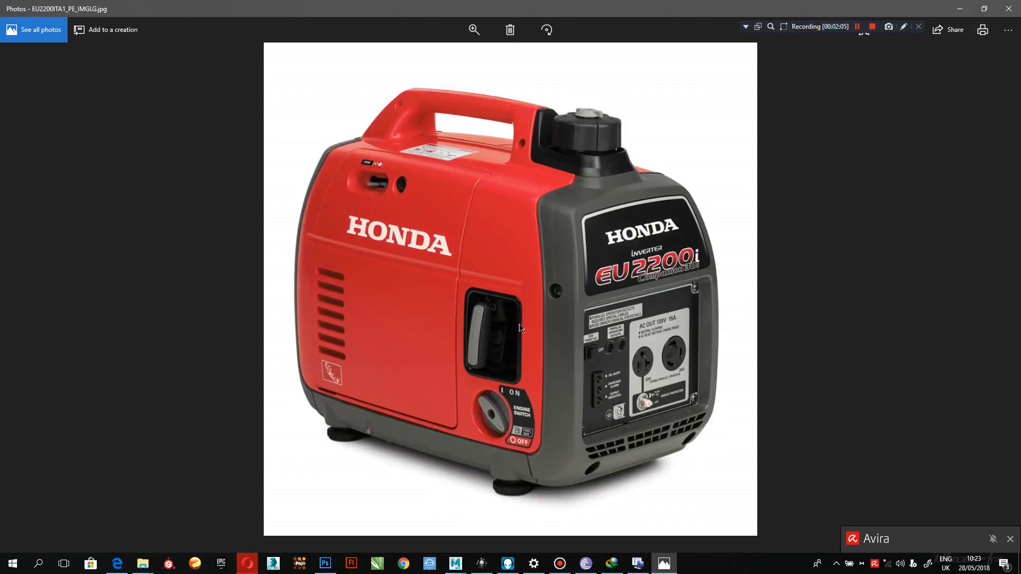
click(665, 565)
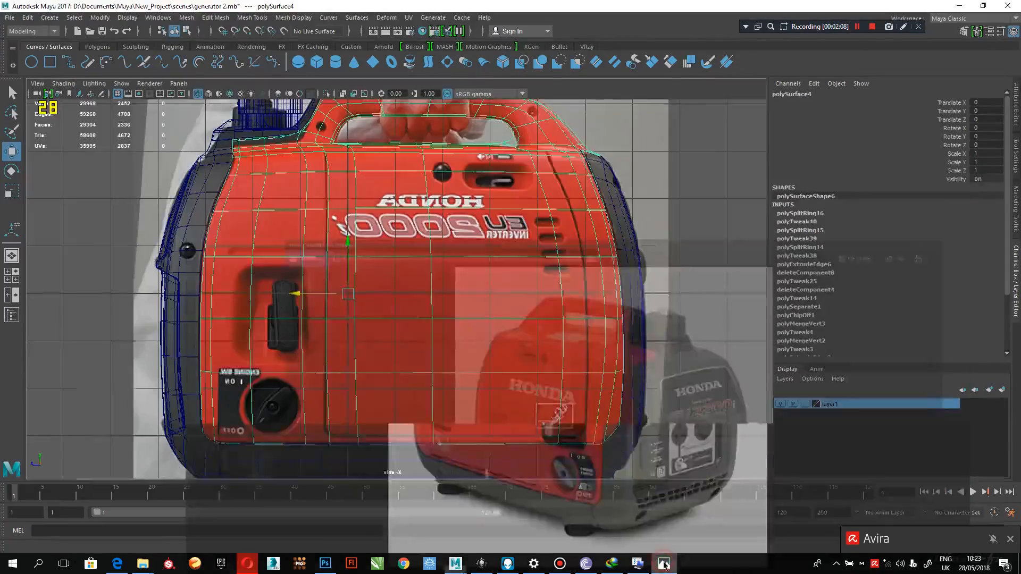
Turn off the body shell's smooth preview and move the upper vertices along the rear panel seam to match the reference image.
scroll(467, 321, up, 4)
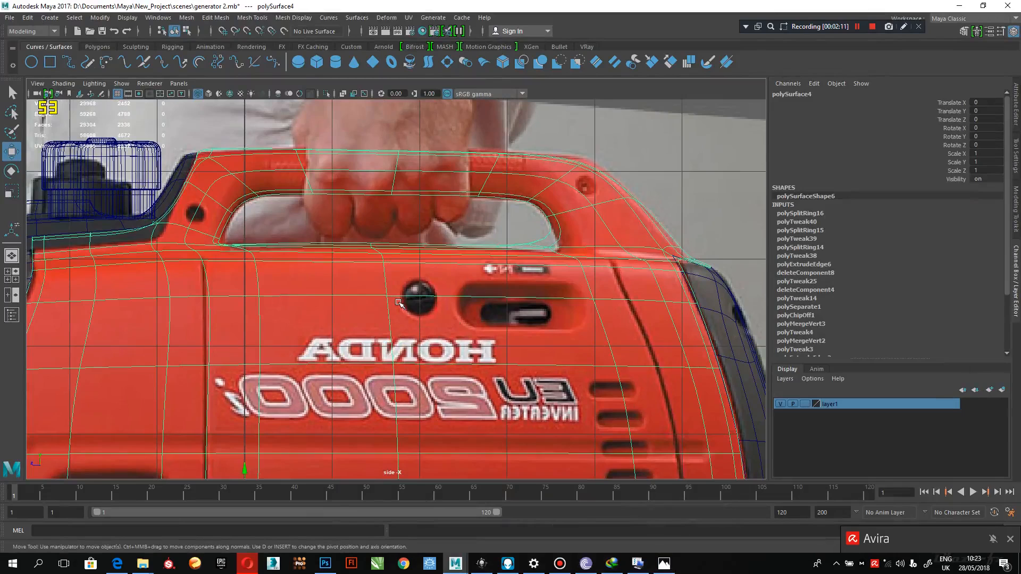
key(1)
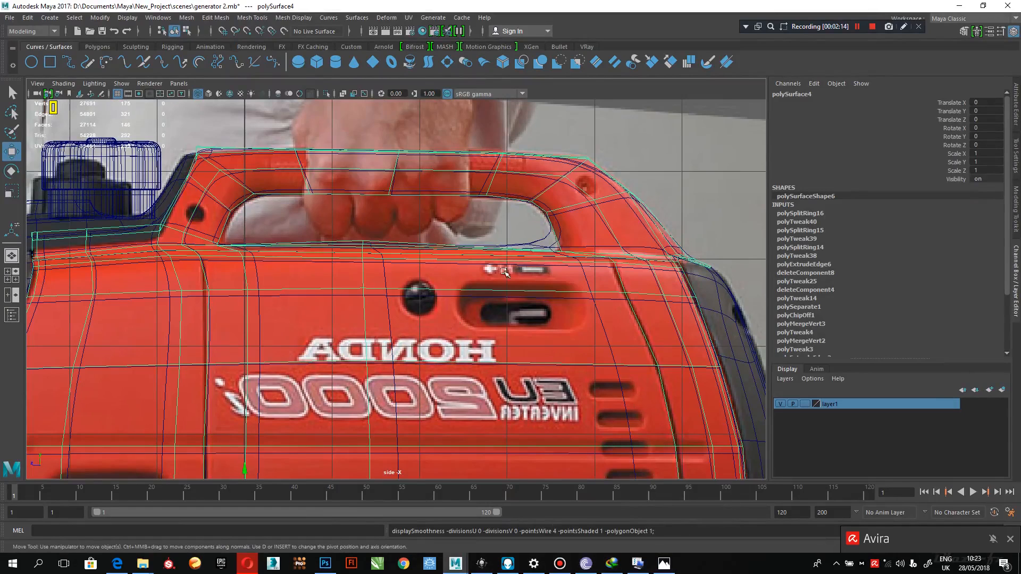
scroll(539, 307, up, 2)
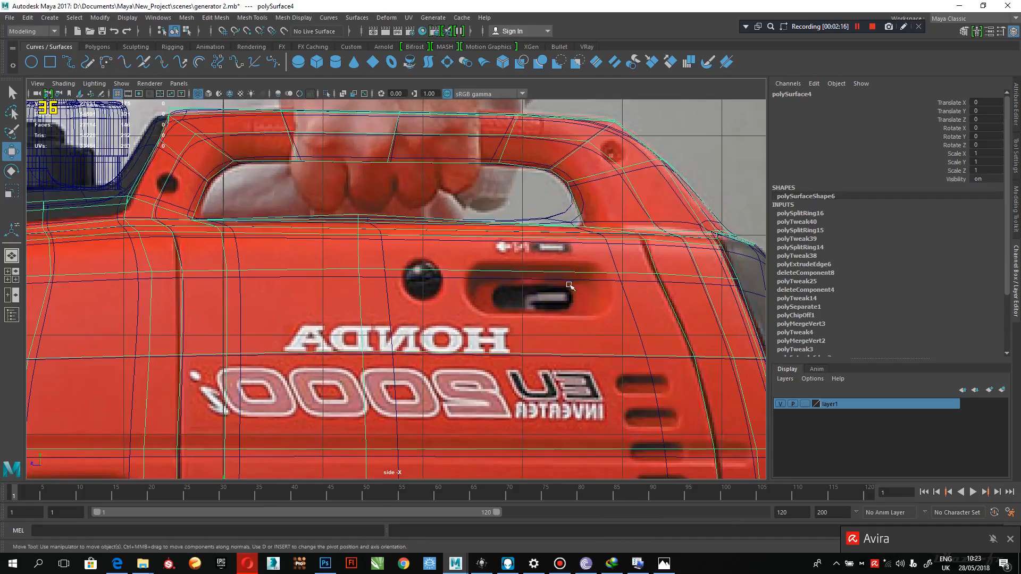
right_drag(661, 270, 658, 242)
right_click(654, 275)
click(657, 274)
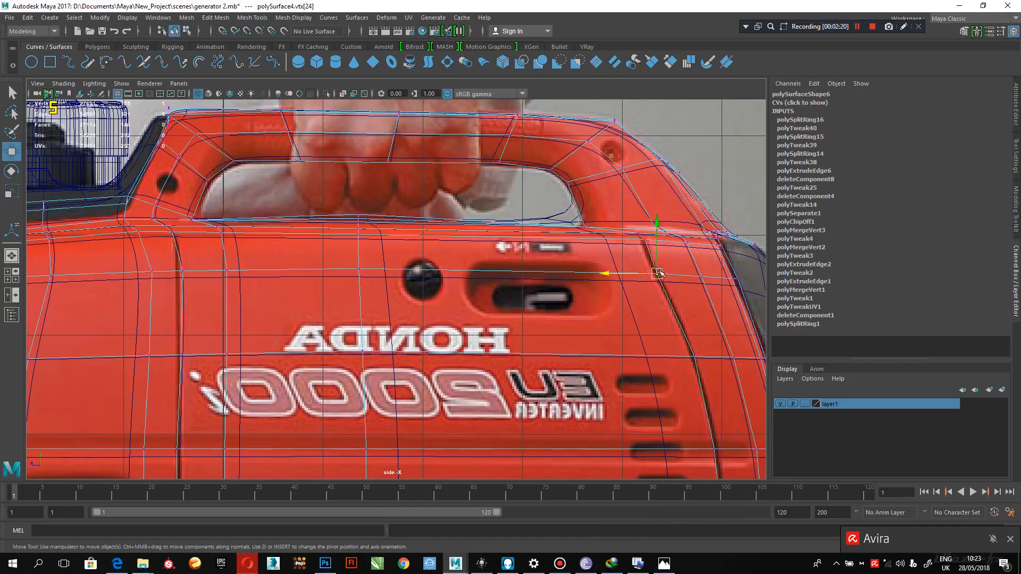
drag(657, 252, 646, 243)
click(644, 241)
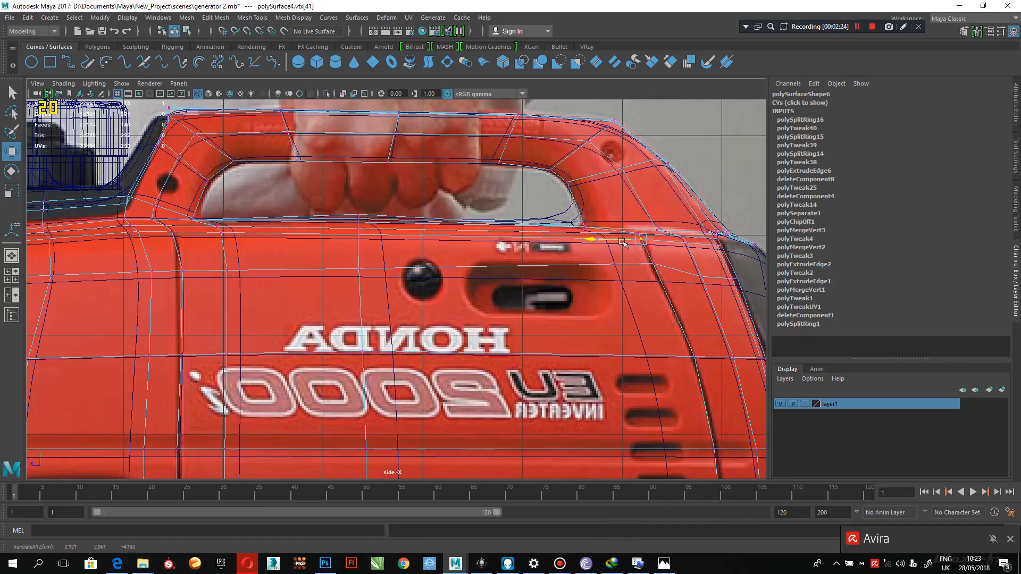
Lower the two middle body vertices beneath the handle opening to follow the reference outline.
alt+middle_drag(474, 270, 497, 267)
click(376, 268)
scroll(378, 268, up, 1)
click(384, 265)
alt+middle_drag(416, 290, 460, 415)
scroll(545, 362, up, 5)
alt+middle_drag(546, 415, 495, 289)
scroll(495, 290, up, 1)
middle_drag(446, 314, 458, 367)
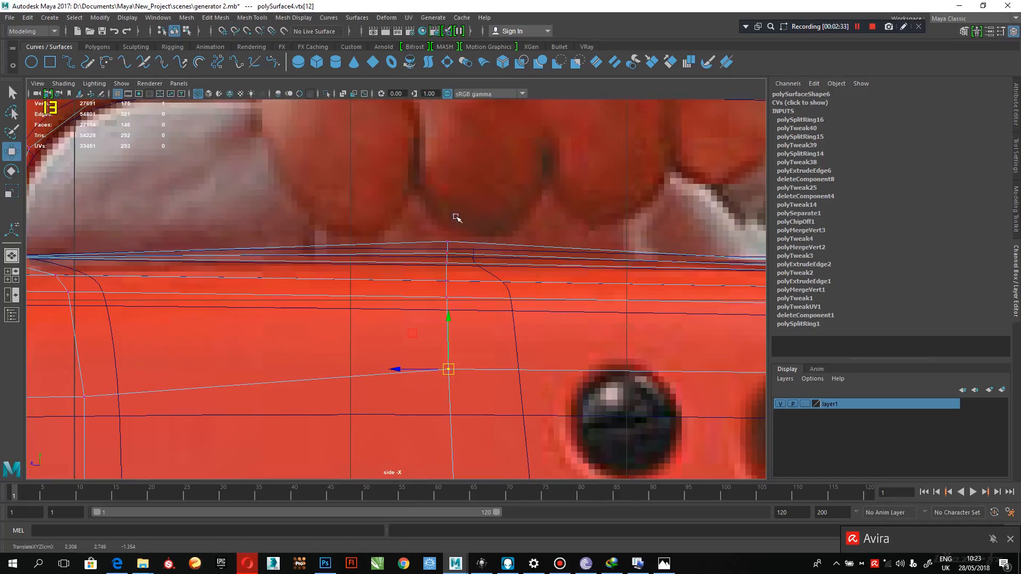
click(447, 245)
drag(445, 209, 449, 215)
Align the upper body vertex beside the front panel seam, below the handle's front end, with the reference image.
alt+right_drag(625, 295, 541, 227)
alt+middle_drag(556, 297, 581, 301)
alt+right_drag(426, 282, 487, 341)
alt+right_drag(451, 272, 512, 327)
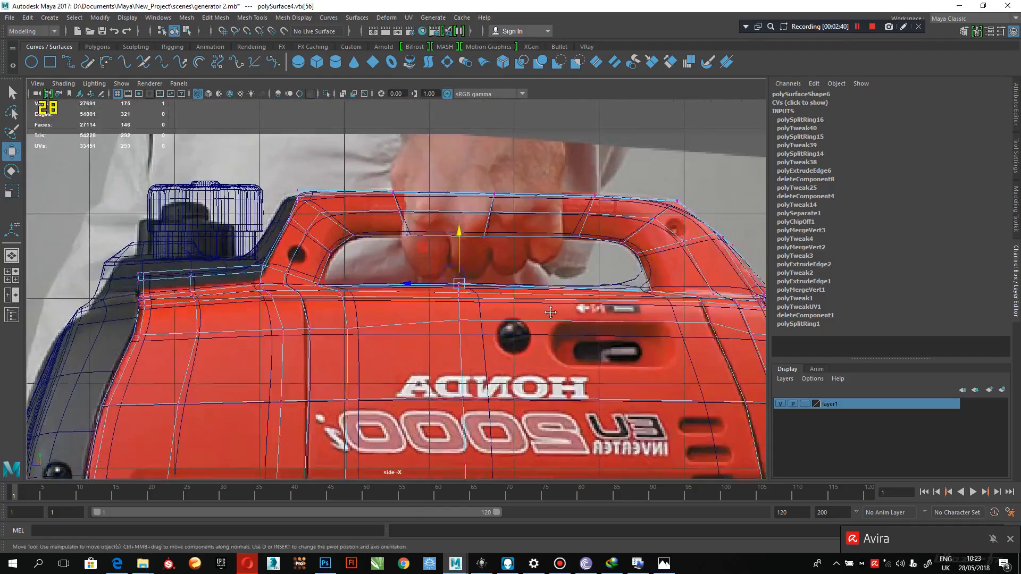
alt+middle_drag(512, 327, 590, 298)
click(372, 266)
drag(371, 267, 372, 302)
alt+middle_drag(443, 344, 355, 376)
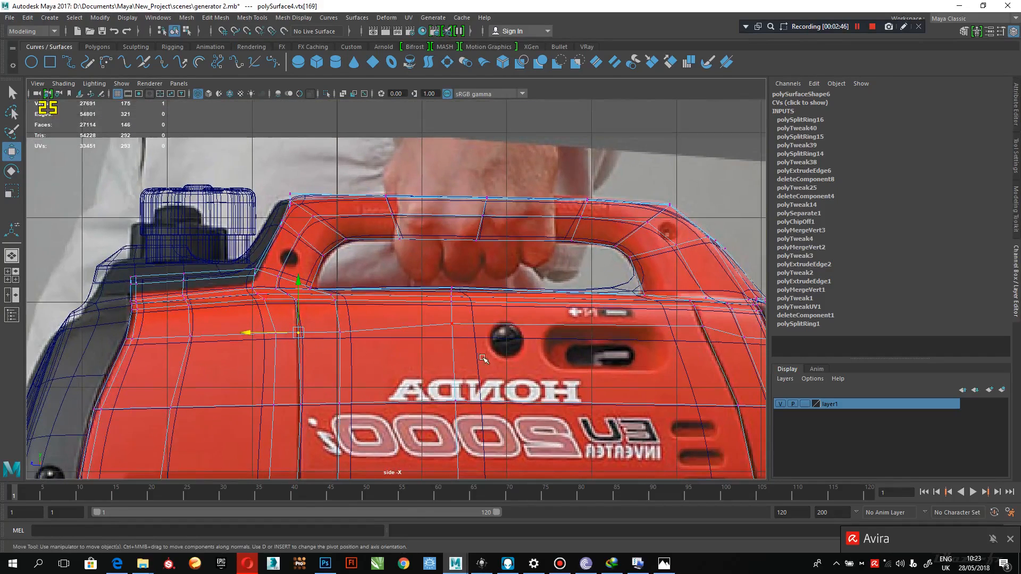
alt+middle_drag(549, 328, 464, 292)
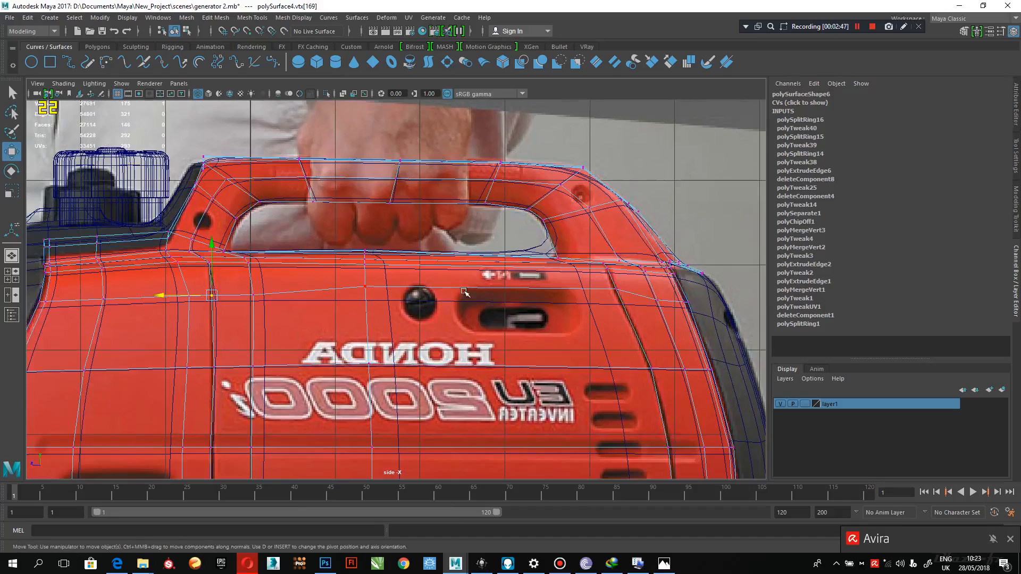
Insert a horizontal edge loop across the upper body shell at the height of the HONDA lettering.
alt+middle_drag(557, 298, 567, 265)
click(641, 305)
shift+right_drag(639, 302, 599, 423)
click(629, 294)
drag(638, 302, 650, 315)
alt+middle_drag(359, 344, 336, 345)
alt+middle_drag(527, 355, 592, 283)
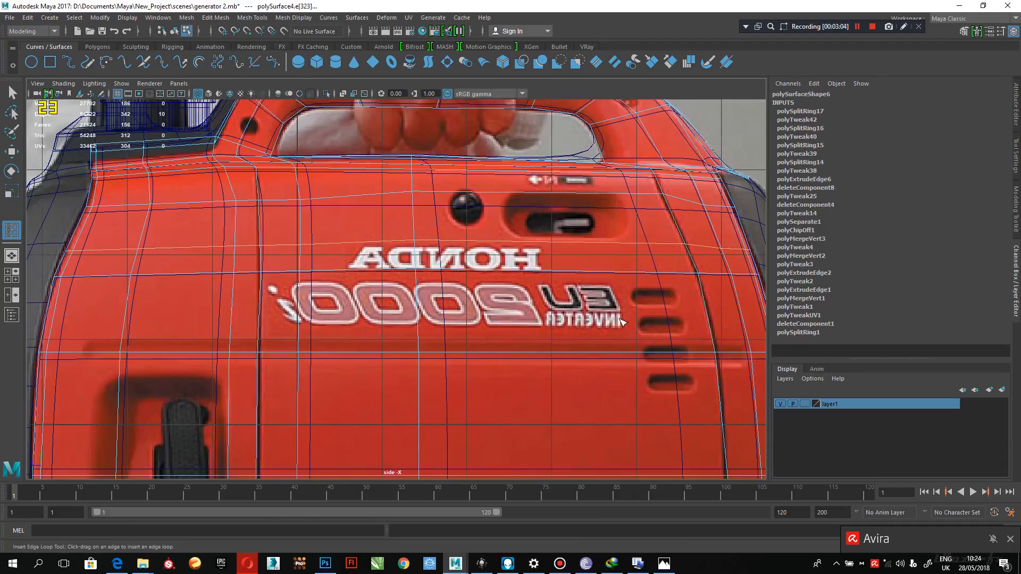
Insert a vertical edge loop on the body shell between its front edge and the starter handle recess.
scroll(581, 364, down, 5)
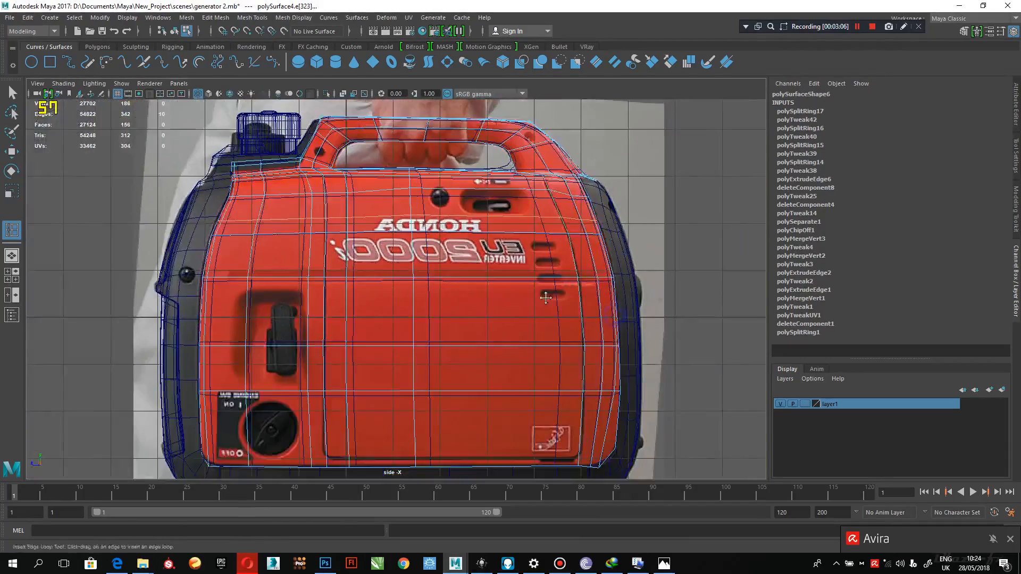
scroll(580, 365, up, 3)
scroll(222, 303, up, 3)
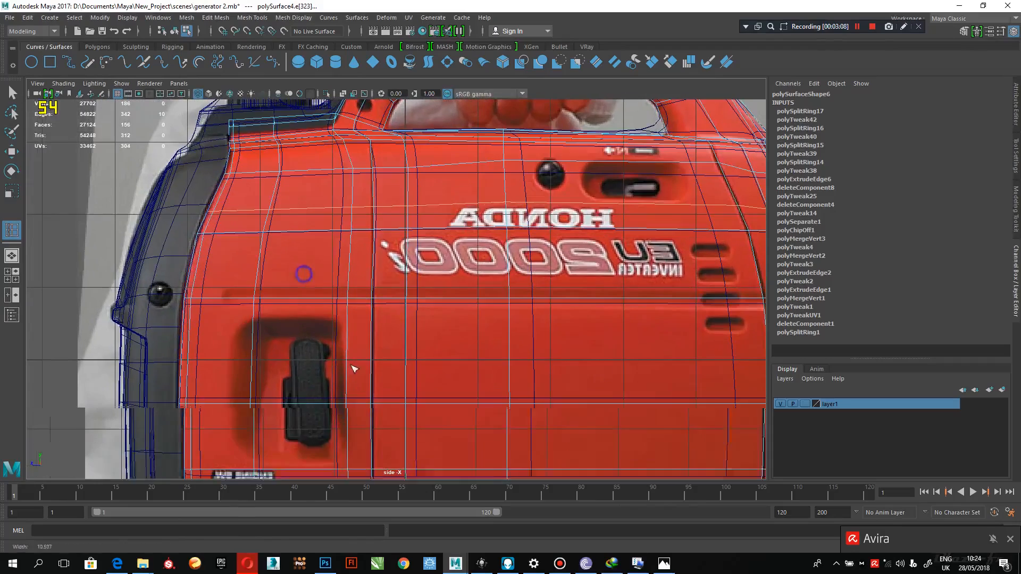
alt+middle_drag(248, 319, 361, 291)
drag(296, 276, 293, 276)
Slide the lower segments of the vertical edge loop behind the starter handle recess towards the large side panel's front seam.
scroll(290, 276, down, 5)
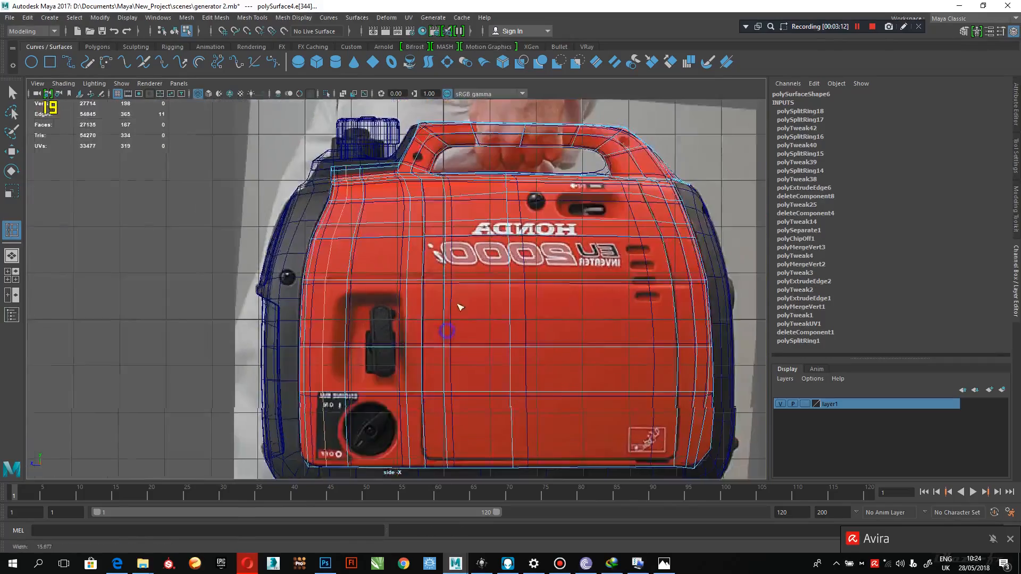
scroll(388, 280, up, 2)
alt+middle_drag(479, 298, 558, 301)
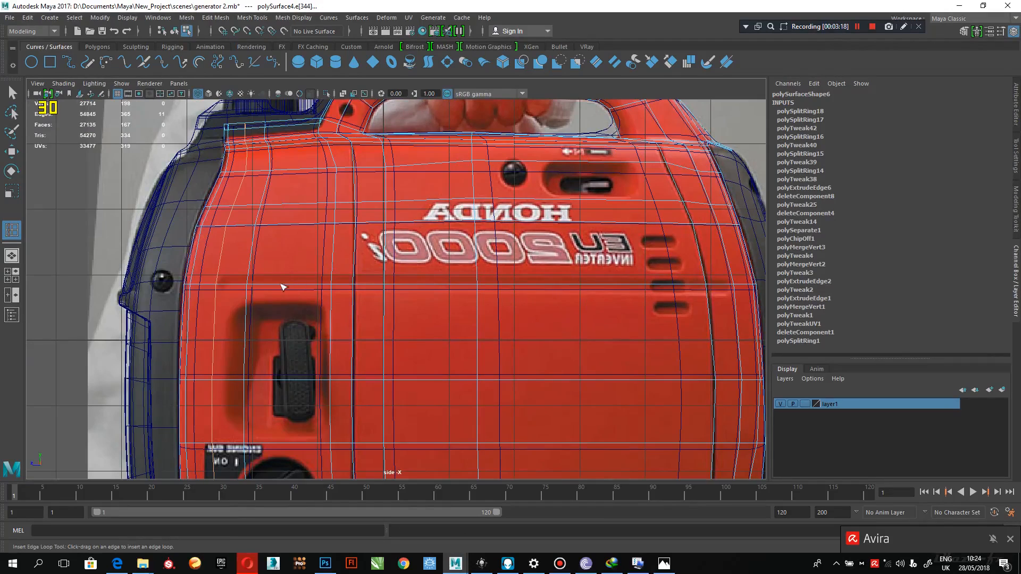
alt+middle_drag(505, 330, 372, 257)
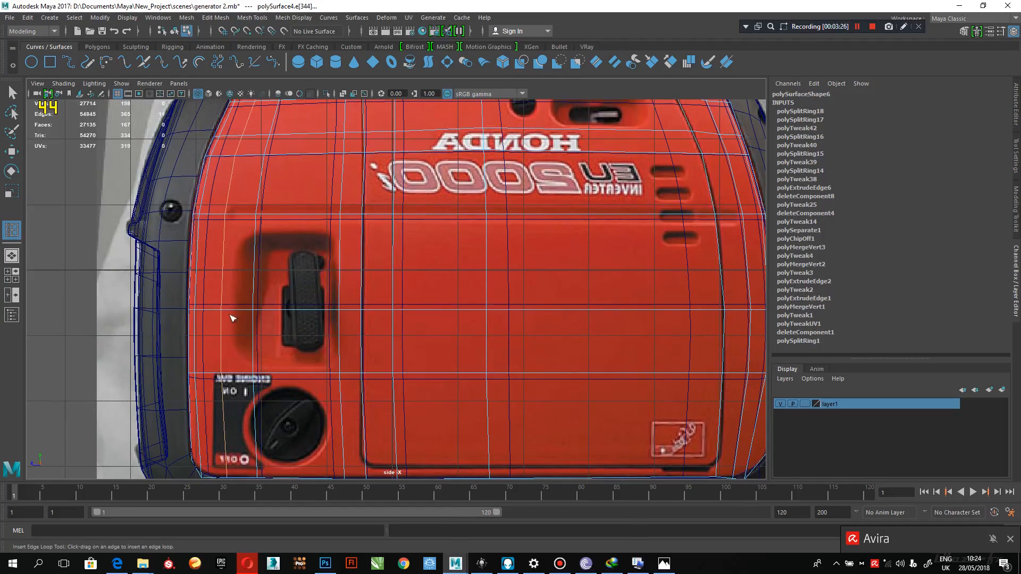
alt+middle_drag(351, 354, 381, 360)
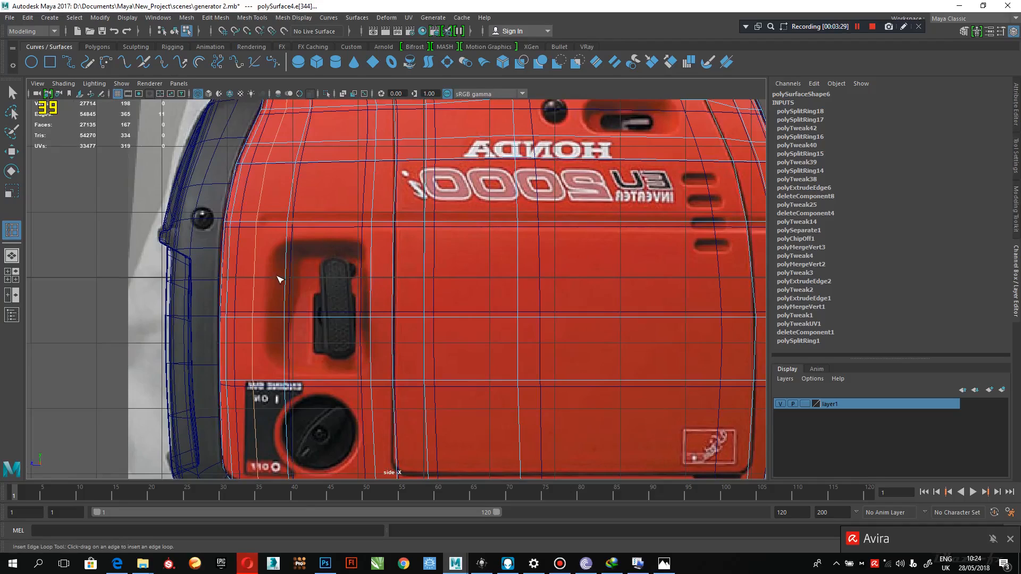
key(q)
click(371, 254)
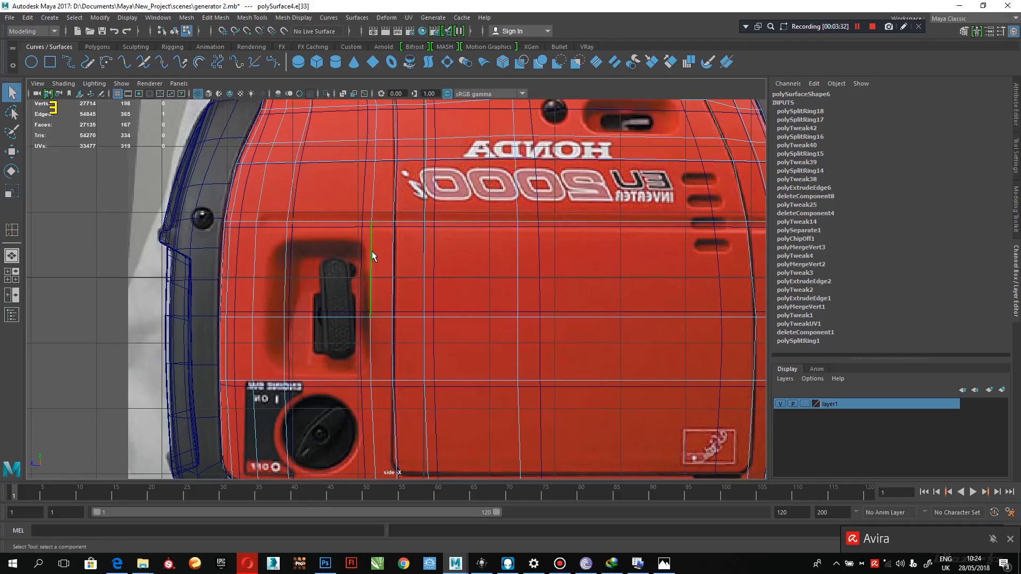
double_click(372, 255)
alt+right_drag(483, 293, 465, 273)
alt+middle_drag(431, 259, 468, 309)
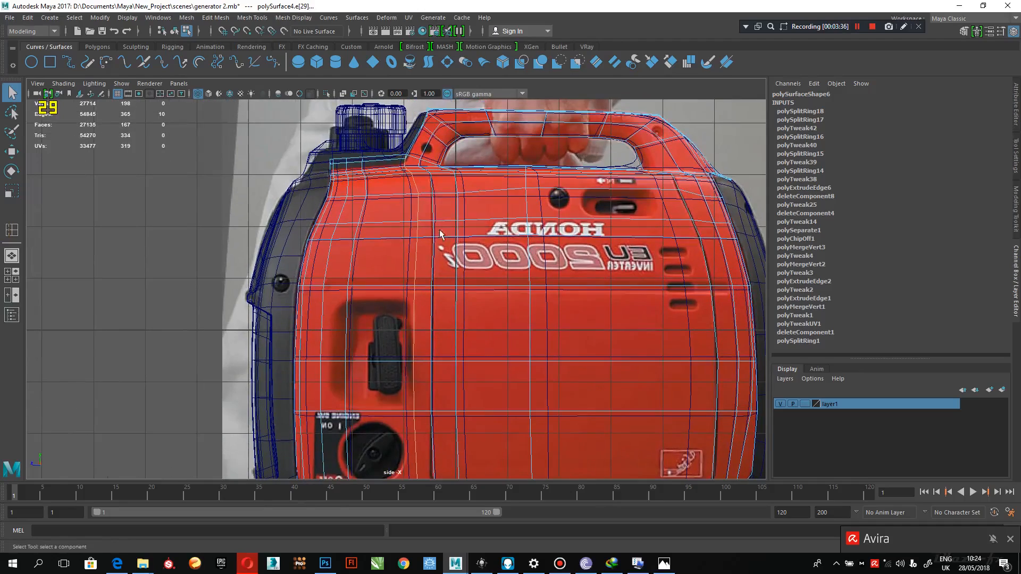
ctrl+drag(434, 190, 325, 131)
alt+middle_drag(457, 221, 452, 190)
alt+right_drag(452, 194, 508, 309)
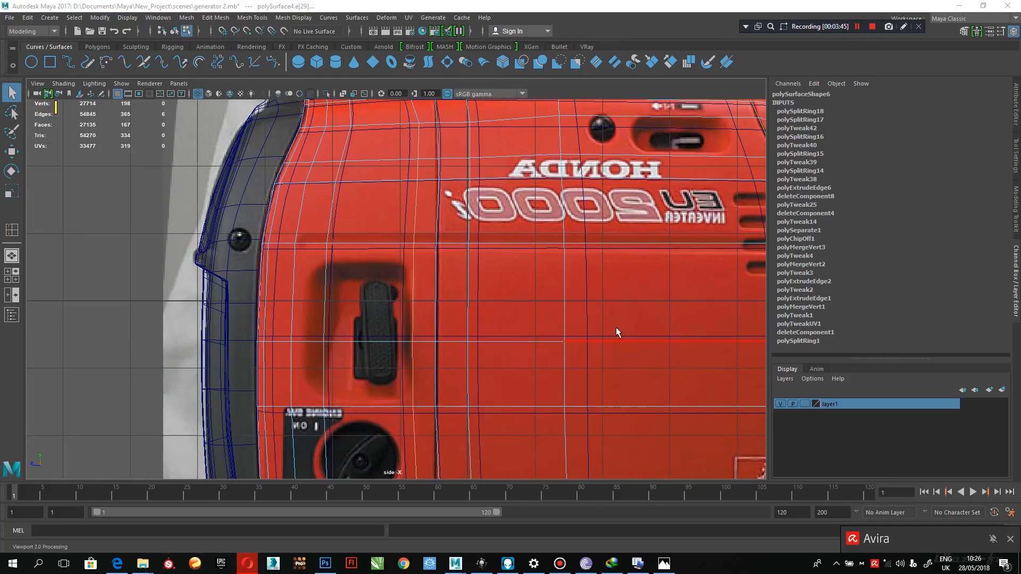
scroll(504, 353, down, 5)
scroll(486, 360, up, 4)
scroll(503, 296, up, 3)
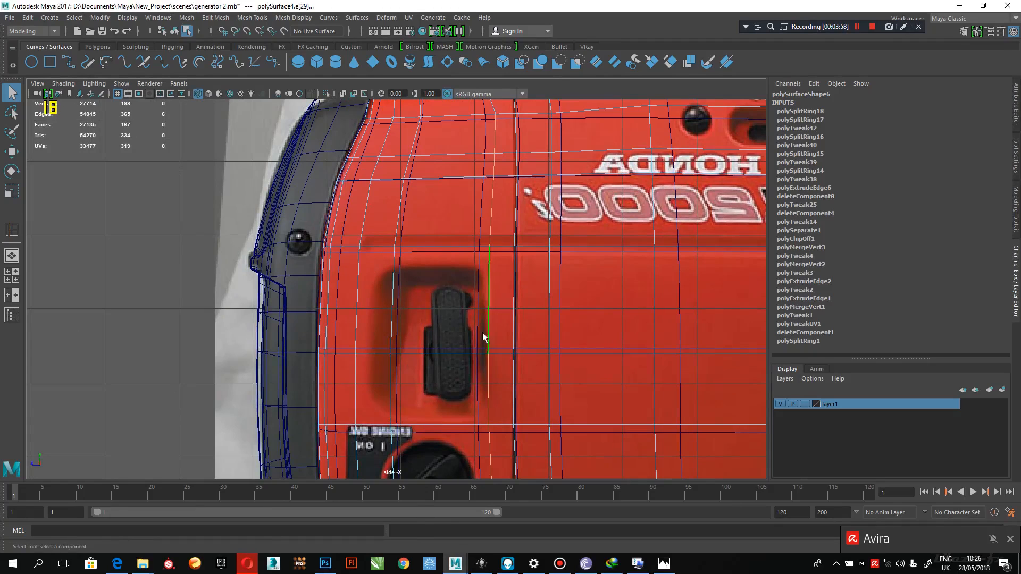
alt+middle_drag(488, 317, 486, 349)
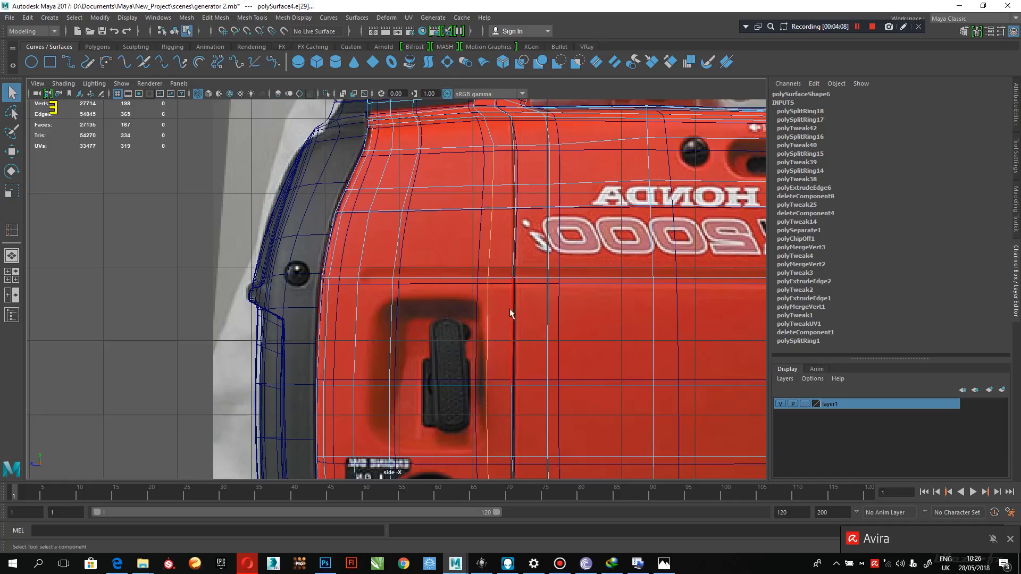
shift+right_drag(487, 307, 479, 391)
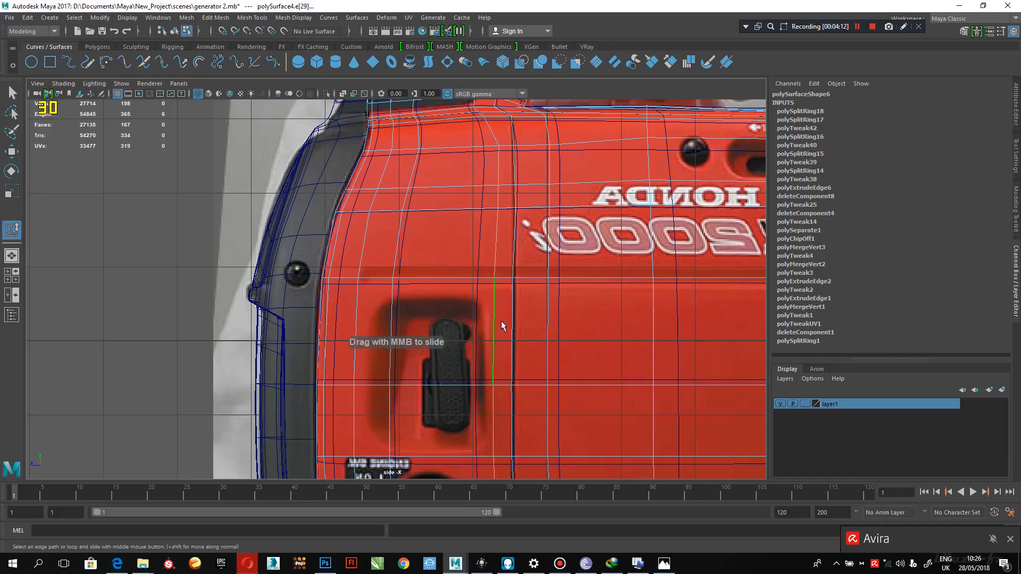
alt+middle_drag(501, 321, 547, 323)
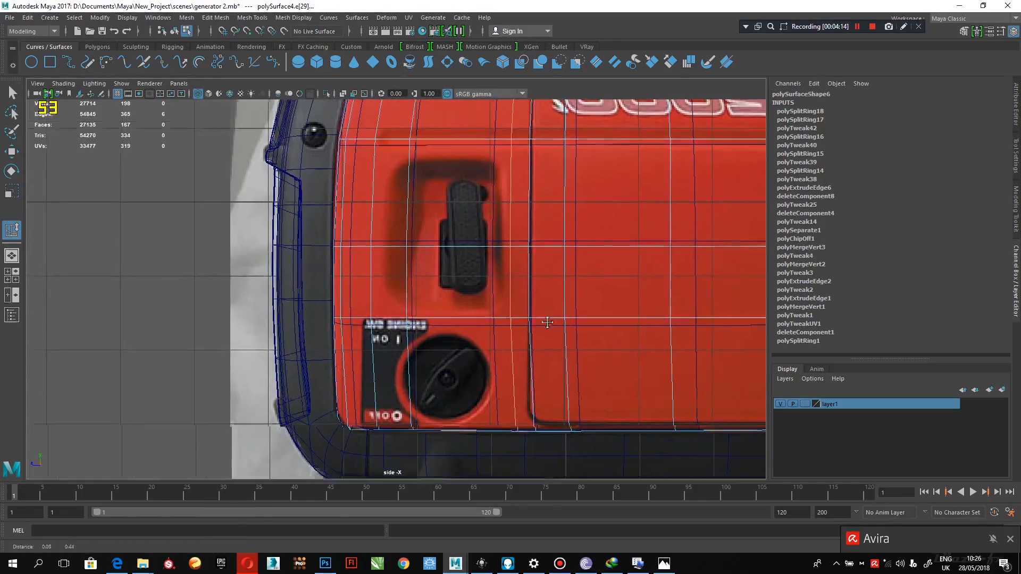
Insert a horizontal edge loop across the lower body shell at the height of the side panel's bottom seam.
alt+right_drag(540, 342, 471, 348)
alt+middle_drag(471, 348, 374, 392)
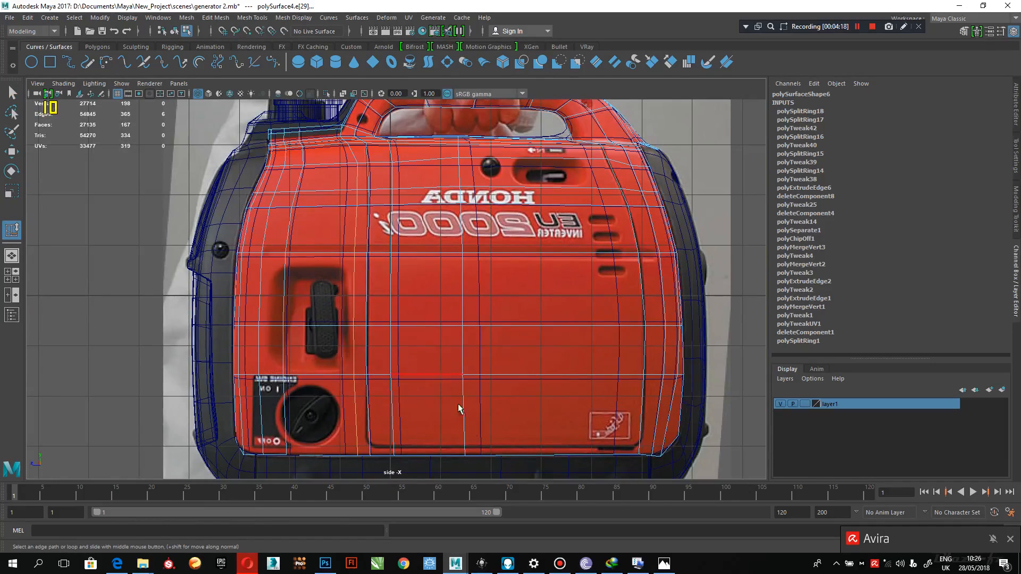
click(464, 420)
shift+right_drag(469, 377, 467, 450)
scroll(467, 402, up, 3)
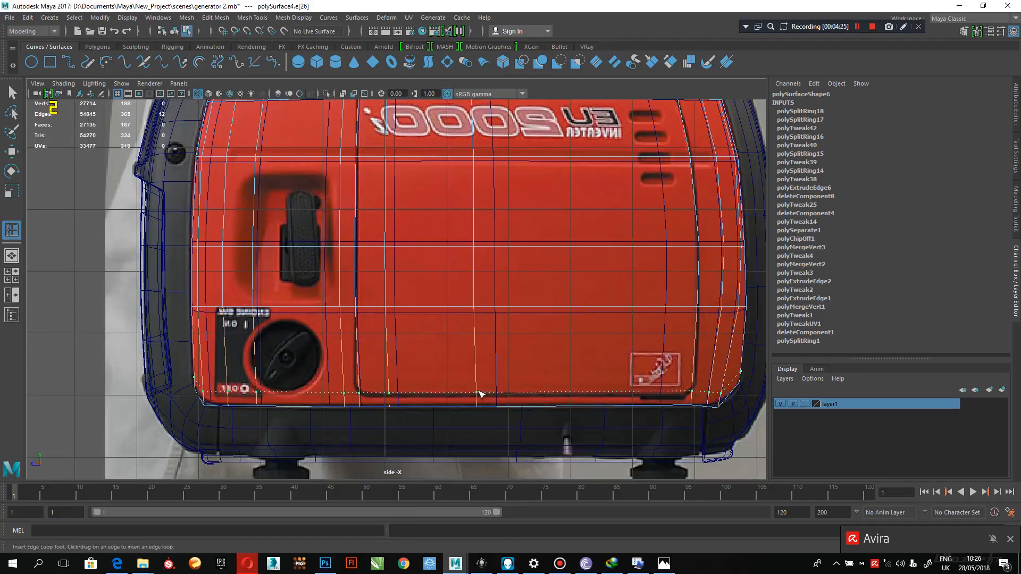
click(479, 393)
Move the vertices around the body shell's lower rear corner to follow the rounded reference outline.
scroll(579, 367, up, 2)
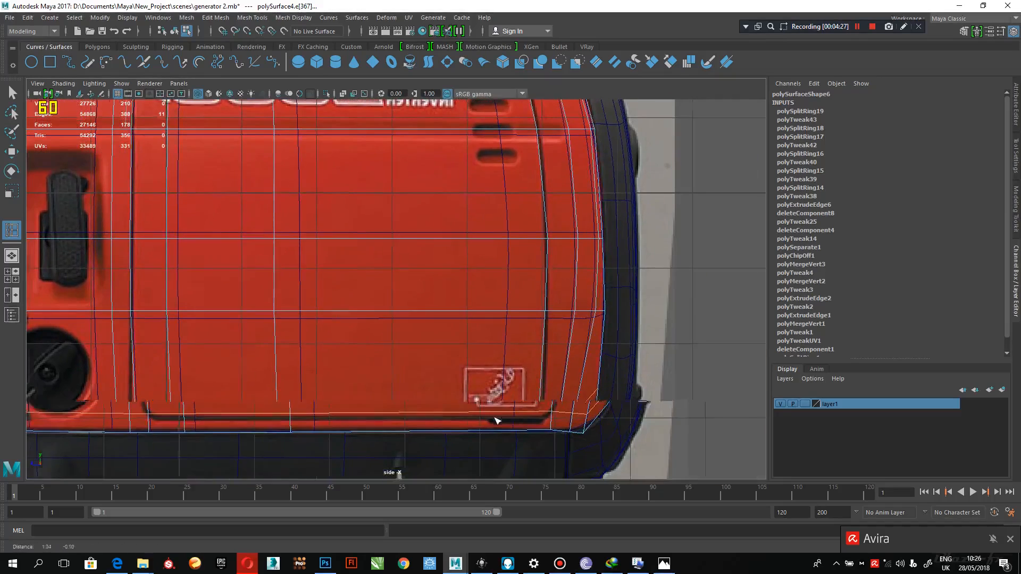
key(q)
right_drag(574, 423, 573, 368)
drag(590, 476, 566, 429)
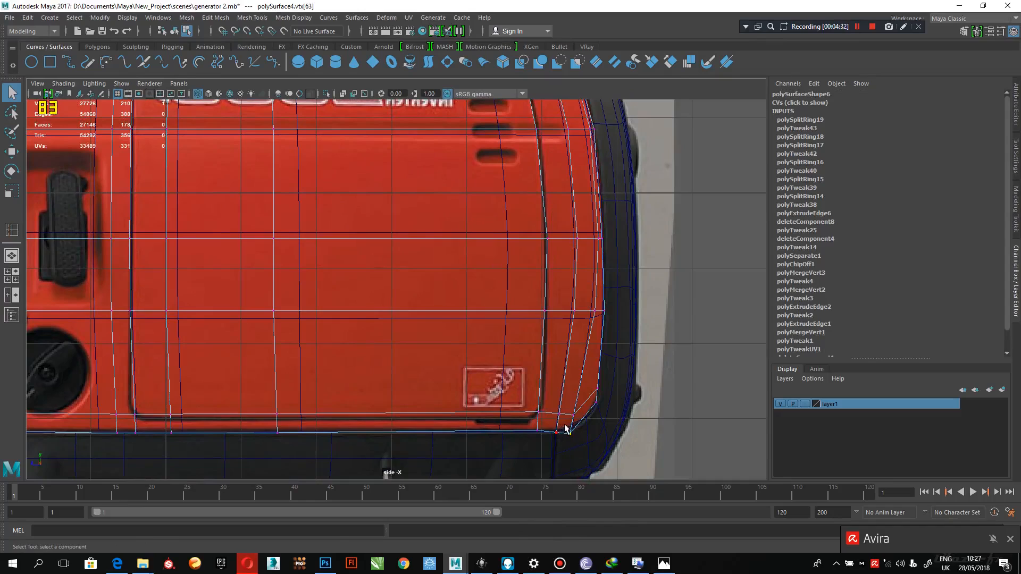
key(w)
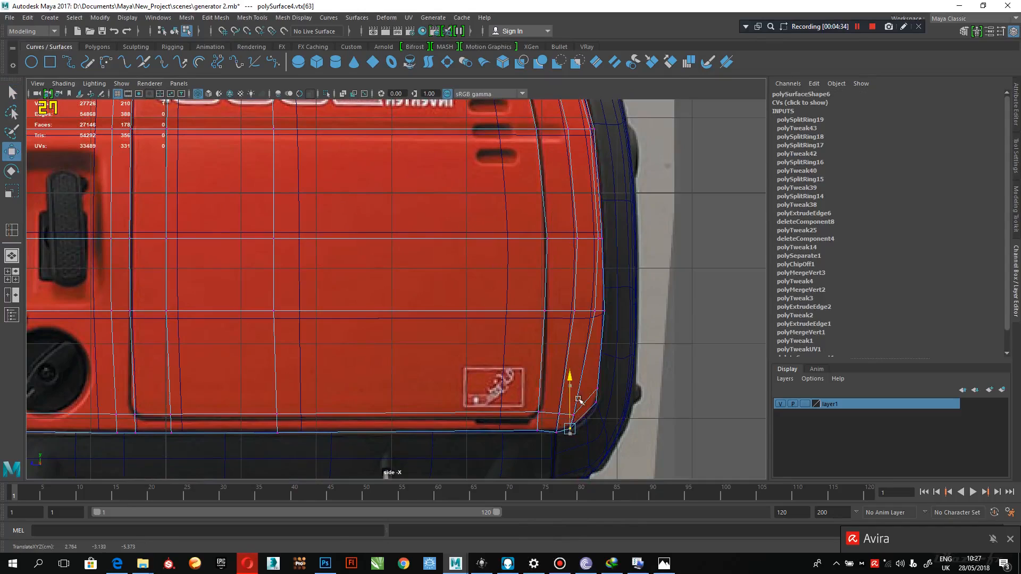
click(546, 436)
click(574, 427)
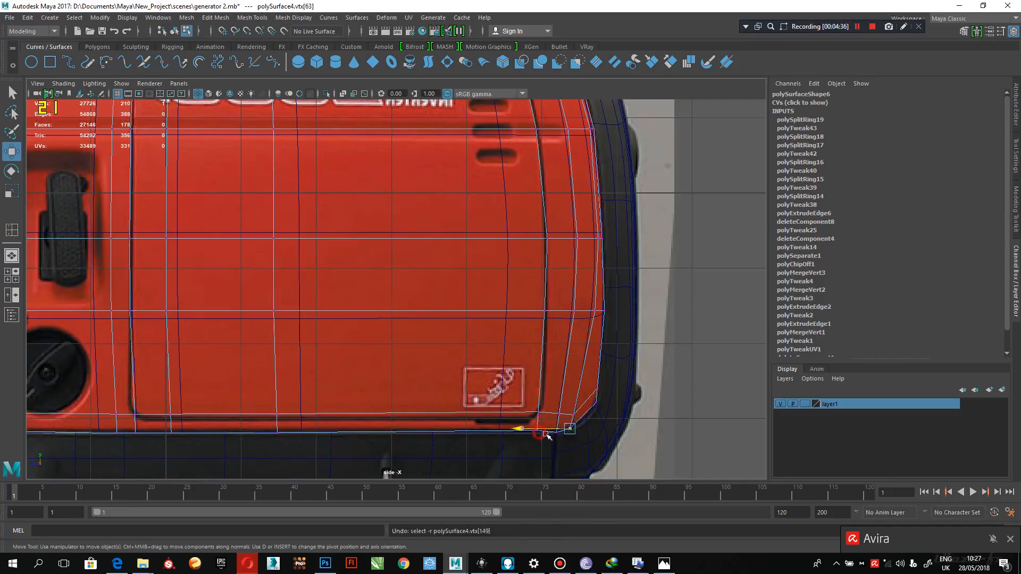
click(576, 412)
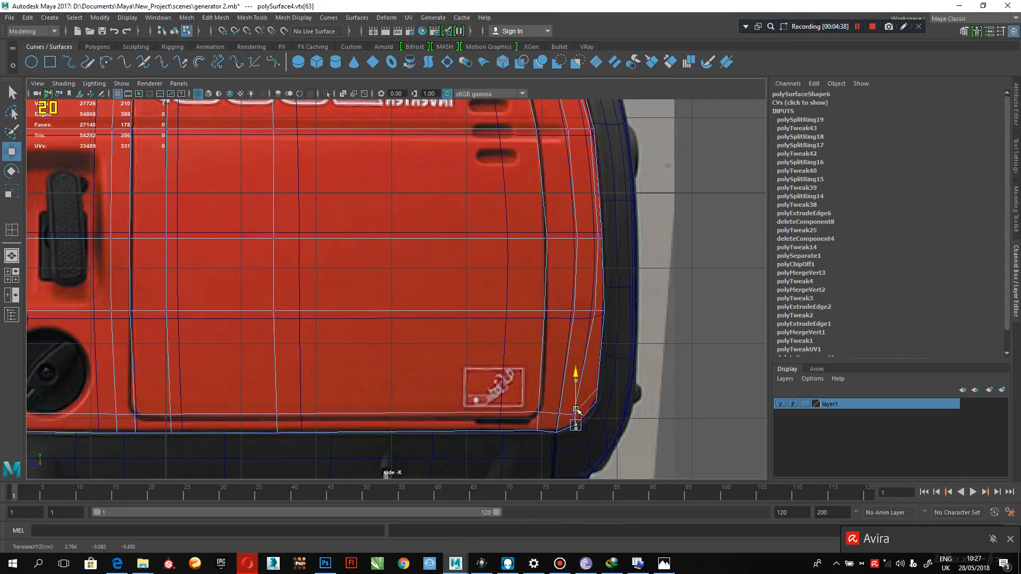
alt+middle_drag(531, 455, 585, 452)
click(592, 430)
drag(593, 410, 592, 409)
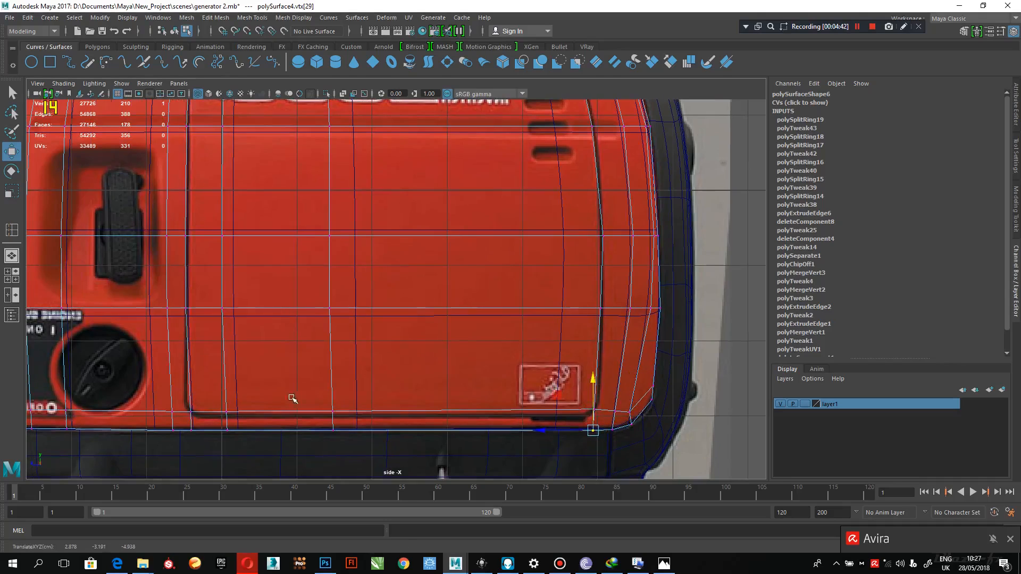
Adjust the vertices at the body shell's lower front corner to follow the reference outline.
alt+middle_drag(276, 401, 573, 381)
click(298, 408)
drag(299, 406, 300, 397)
click(297, 367)
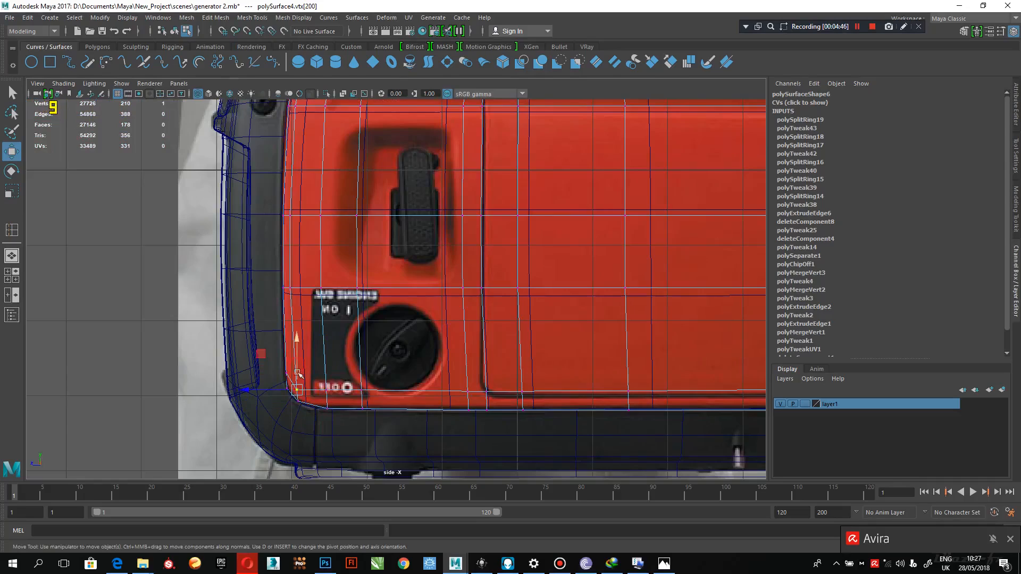
Adjust the vertices of the lowest horizontal loop to follow the side panel's bottom seam up to its rear corner.
alt+middle_drag(561, 379, 428, 385)
click(352, 396)
click(389, 396)
drag(389, 369, 389, 374)
click(494, 397)
drag(497, 352, 498, 359)
alt+middle_drag(500, 355, 218, 374)
click(472, 417)
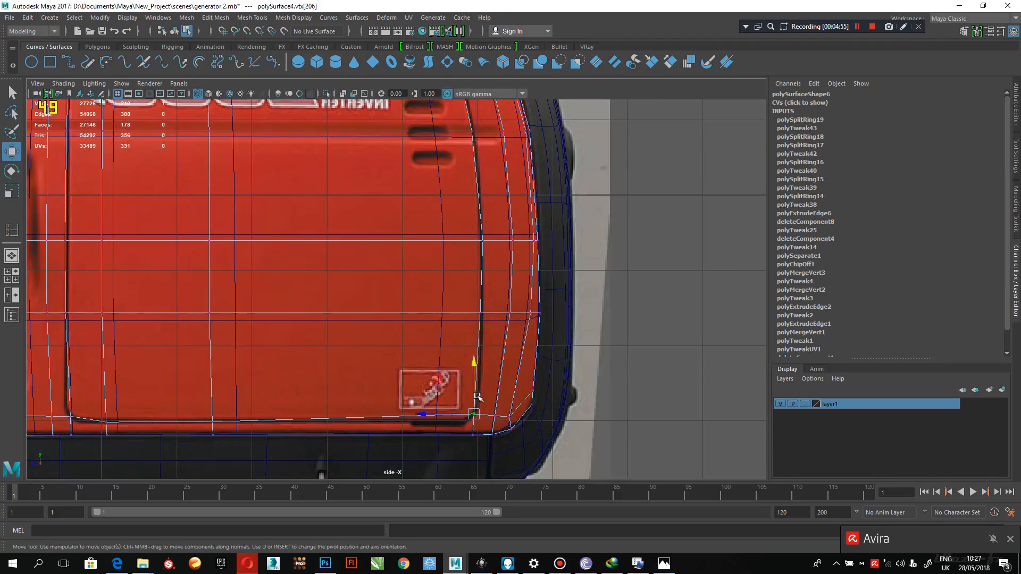
drag(479, 407, 476, 381)
Insert a vertical edge loop through the rear part of the side panel, just in front of the vent slots.
scroll(477, 381, down, 6)
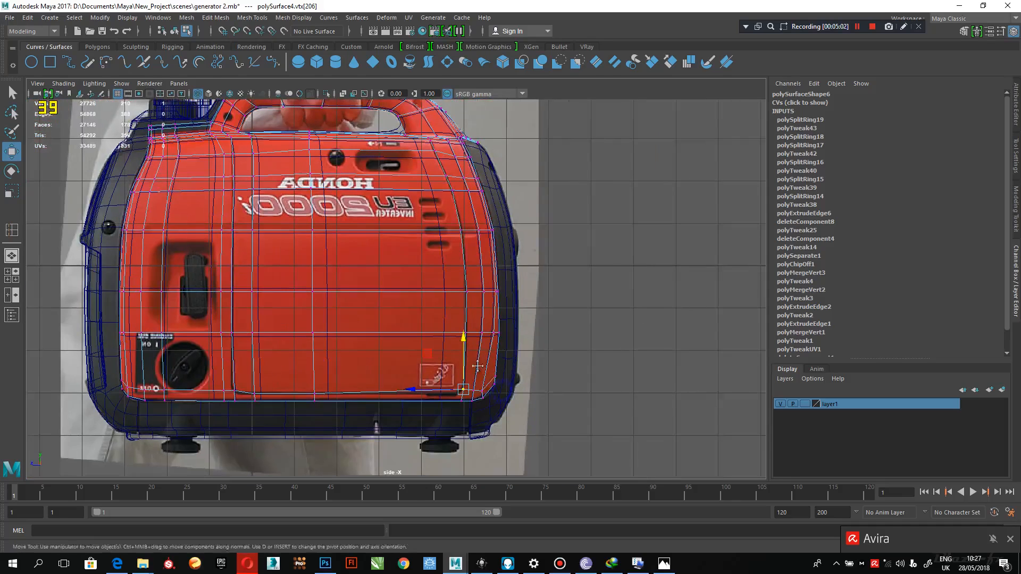
right_drag(414, 195, 429, 278)
click(429, 208)
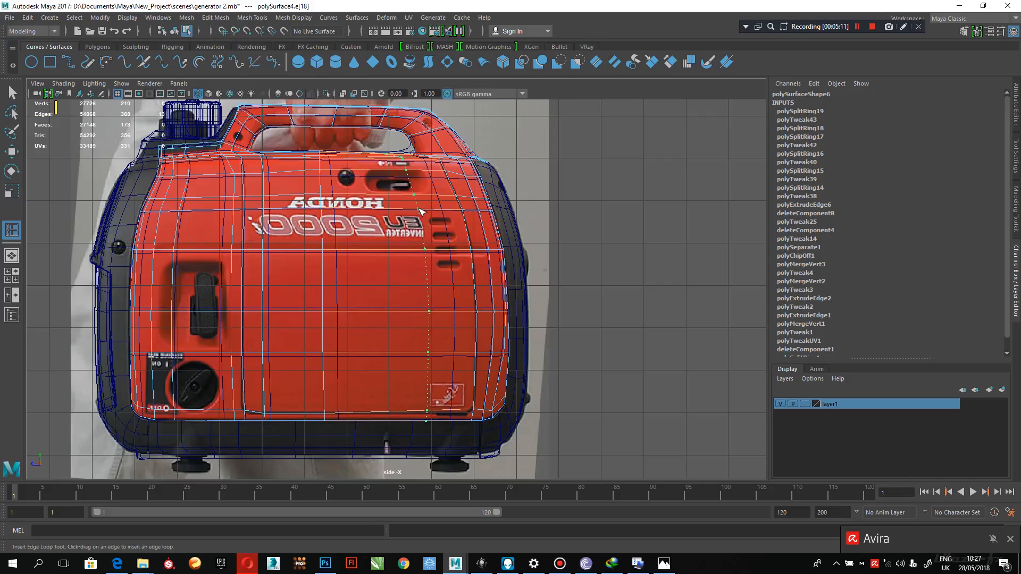
click(424, 210)
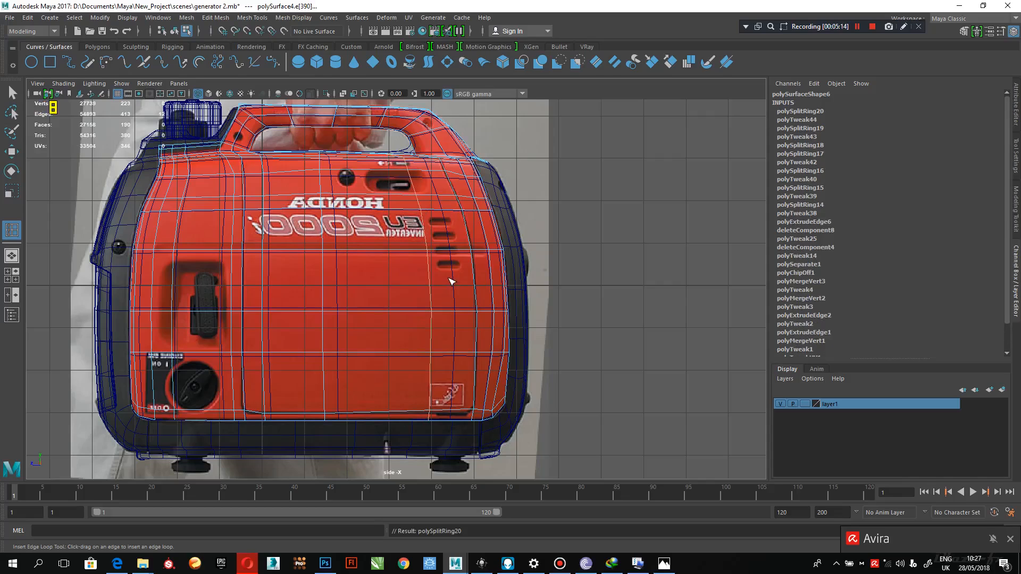
Shift the lower and middle vertices of the vertical loop in front of the vent slots slightly rearward.
key(q)
scroll(447, 313, up, 5)
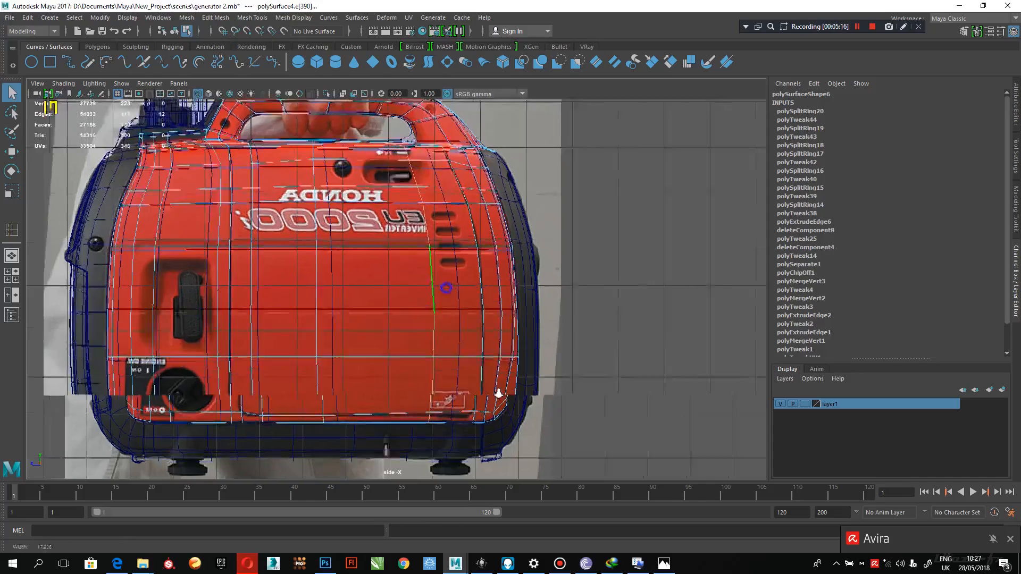
alt+middle_drag(438, 299, 463, 399)
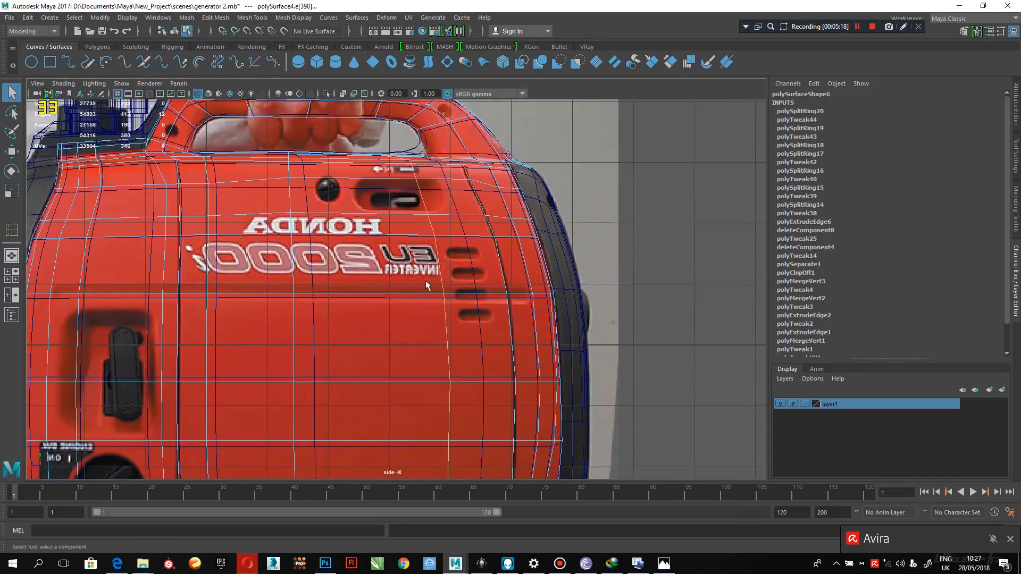
alt+middle_drag(421, 181, 426, 231)
alt+middle_drag(462, 417, 433, 256)
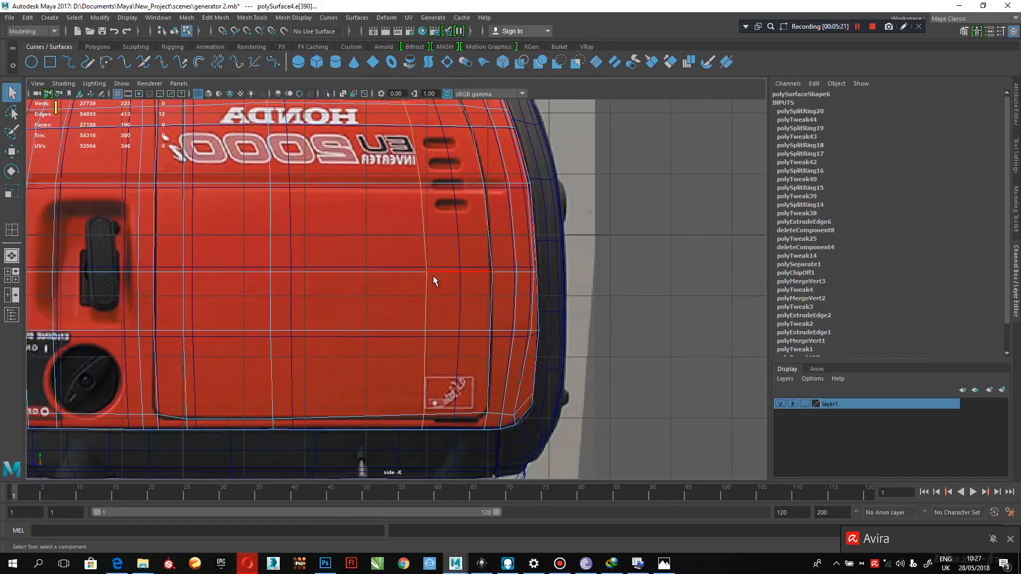
right_drag(424, 392, 393, 392)
alt+right_drag(440, 365, 452, 442)
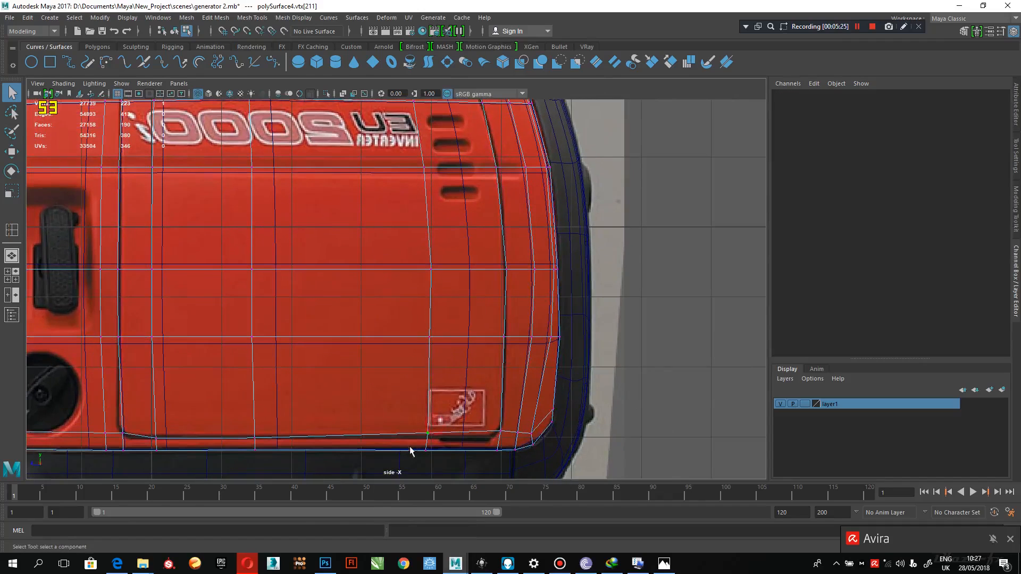
click(428, 434)
key(w)
drag(395, 428, 408, 435)
click(428, 452)
click(414, 449)
key(ctrl+z)
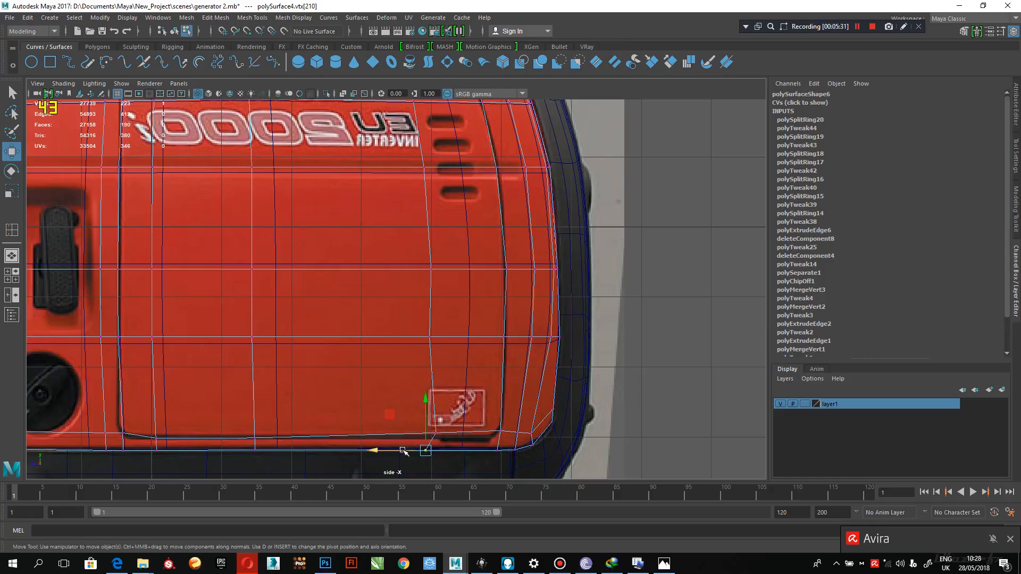
drag(495, 290, 393, 338)
drag(438, 259, 394, 269)
alt+middle_drag(394, 288, 421, 359)
scroll(384, 305, down, 5)
right_click(381, 191)
click(392, 182)
right_drag(385, 194, 369, 280)
click(377, 195)
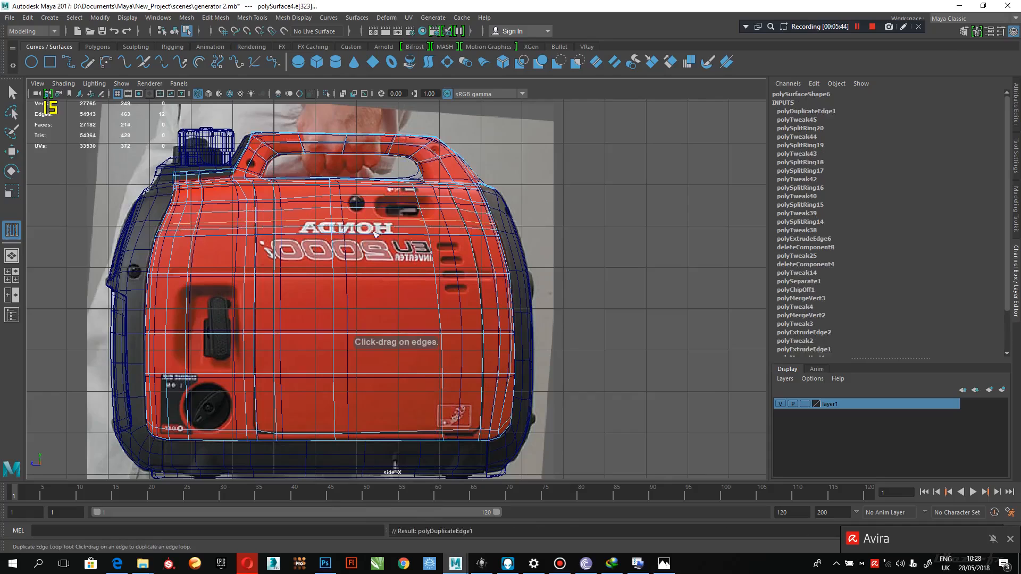
key(ctrl+z)
Insert a vertical edge loop through the side panel between its middle loop and the loop beside the vent slots.
shift+right_drag(375, 234, 374, 258)
drag(375, 222, 374, 223)
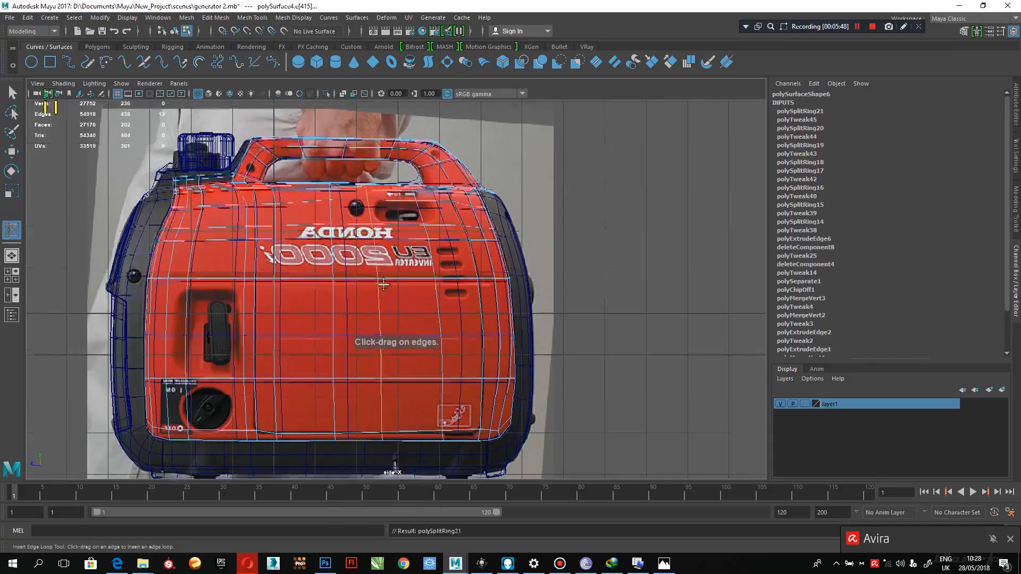
scroll(455, 320, up, 5)
key(q)
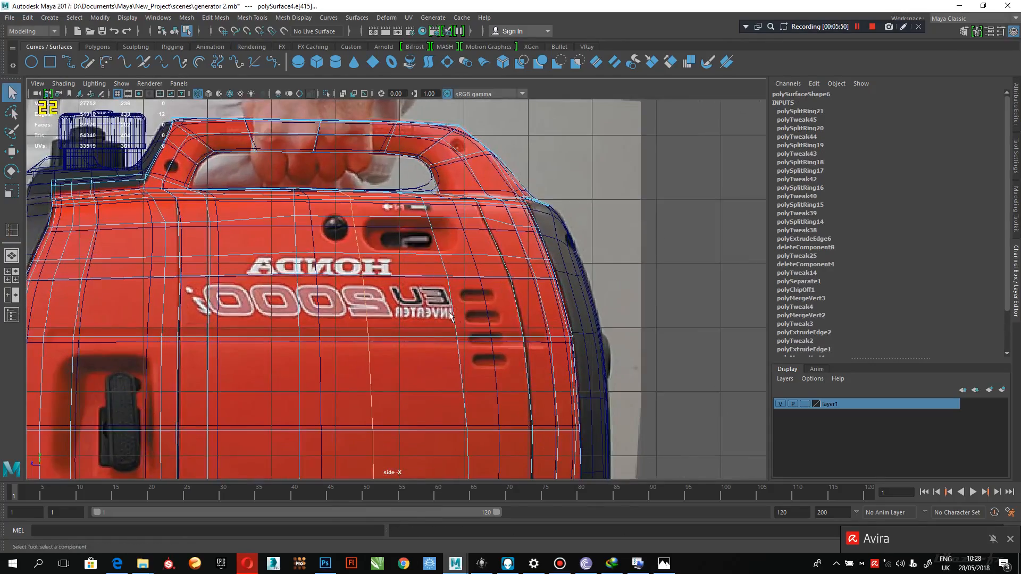
Lower the bottom loop's vertex beside the rear sticker onto the side panel's bottom seam.
scroll(425, 280, up, 3)
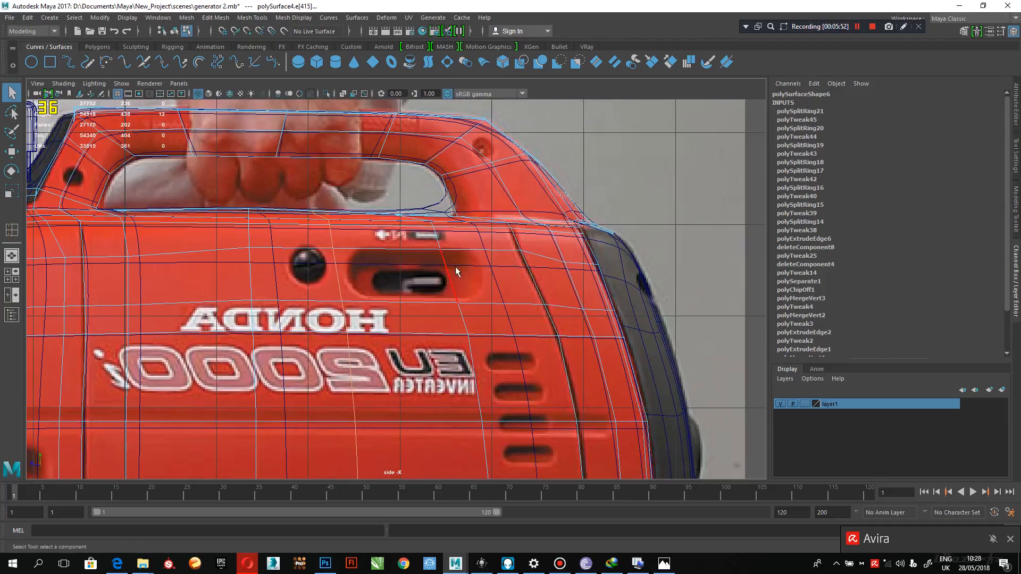
alt+right_drag(547, 321, 495, 367)
alt+middle_drag(494, 378, 577, 210)
alt+right_drag(577, 210, 477, 301)
alt+middle_drag(477, 301, 491, 262)
alt+right_drag(490, 262, 452, 332)
mouse_move(452, 333)
alt+middle_down()
mouse_move(513, 286)
mouse_move(446, 316)
alt+middle_up()
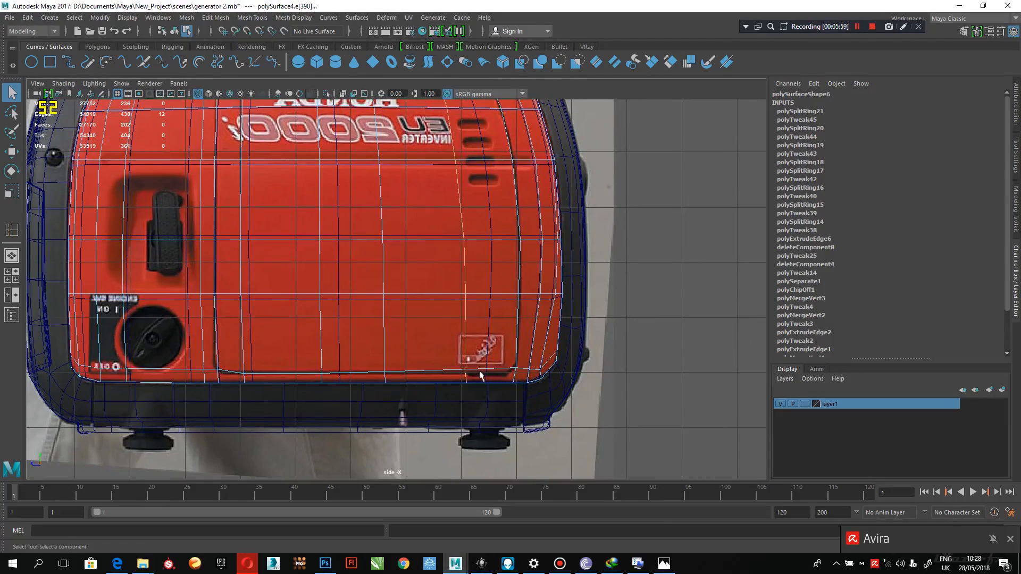
right_drag(472, 246, 421, 248)
alt+right_drag(459, 276, 508, 314)
alt+middle_drag(507, 314, 473, 227)
alt+right_drag(473, 226, 502, 297)
drag(511, 300, 445, 333)
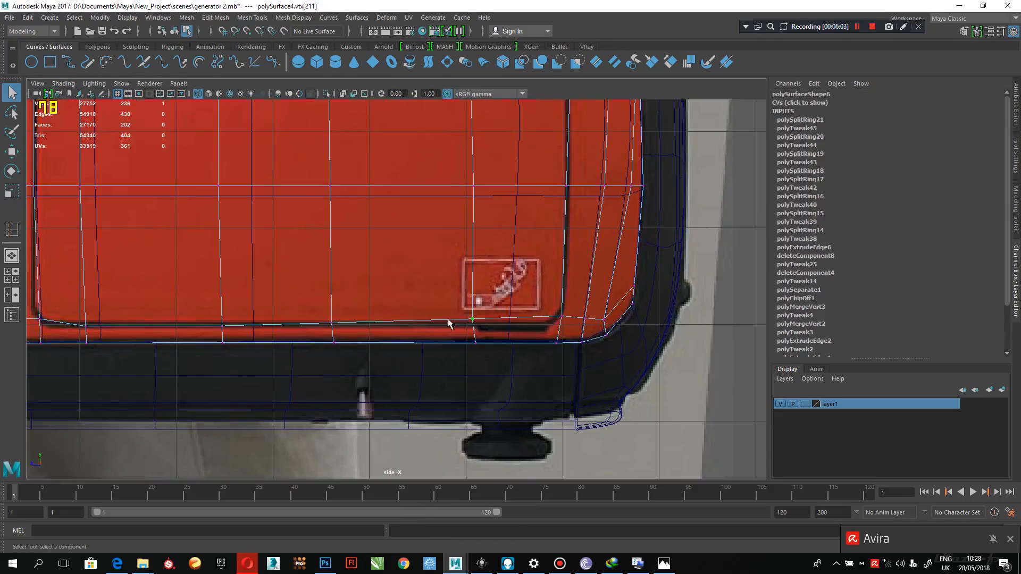
key(w)
drag(472, 270, 472, 274)
Adjust the heights of the next bottom-loop vertex ahead of the sticker and of the rear corner vertex to match the seam.
drag(351, 302, 323, 324)
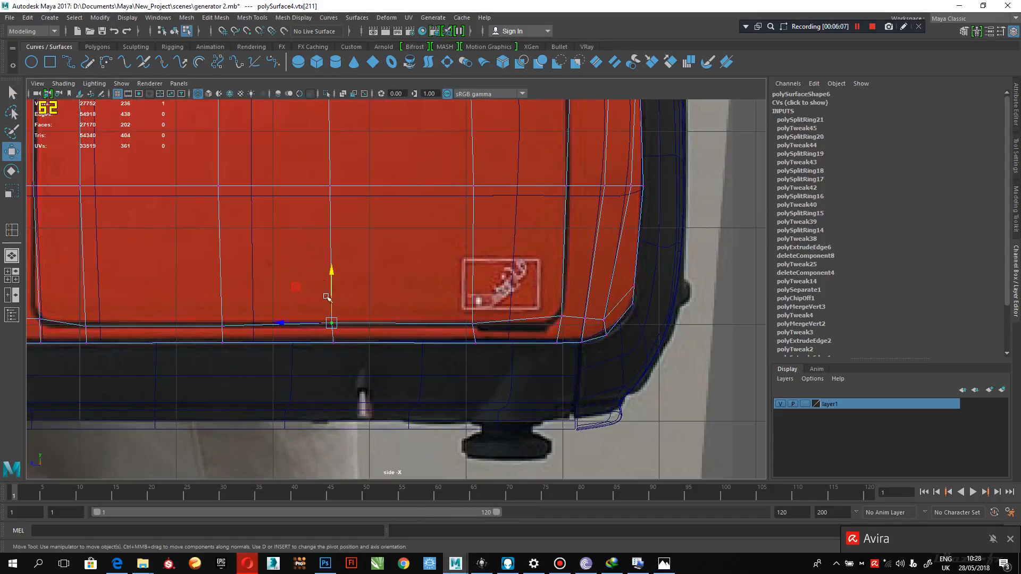
drag(332, 273, 333, 273)
alt+middle_drag(488, 326, 354, 325)
click(428, 317)
drag(432, 279, 432, 281)
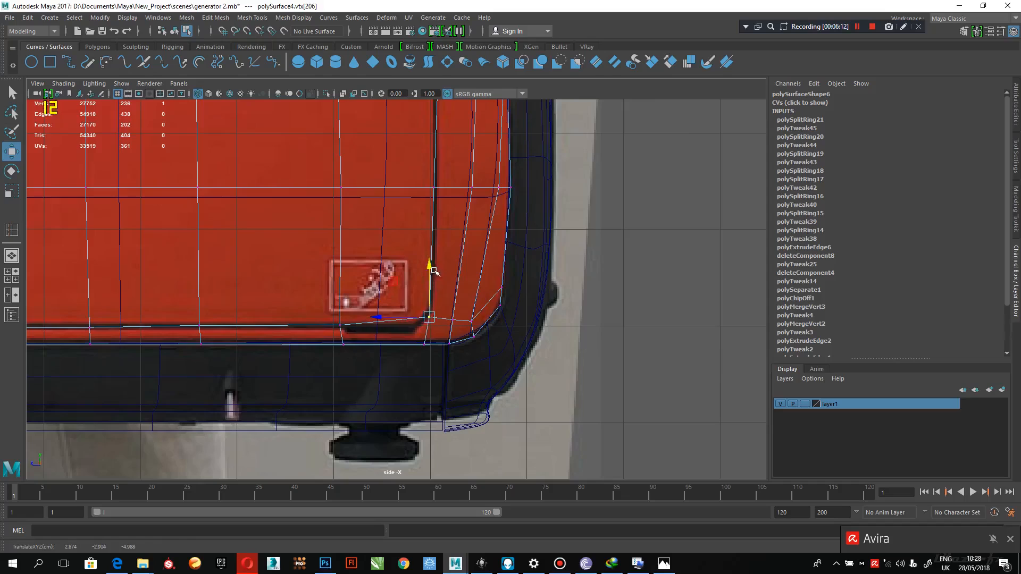
Slide the two upper vertices of the vertical loop by the switch recess rearward along their horizontal edges, past the recess.
alt+middle_drag(433, 270, 442, 316)
alt+middle_drag(435, 146, 426, 270)
alt+middle_drag(441, 194, 475, 359)
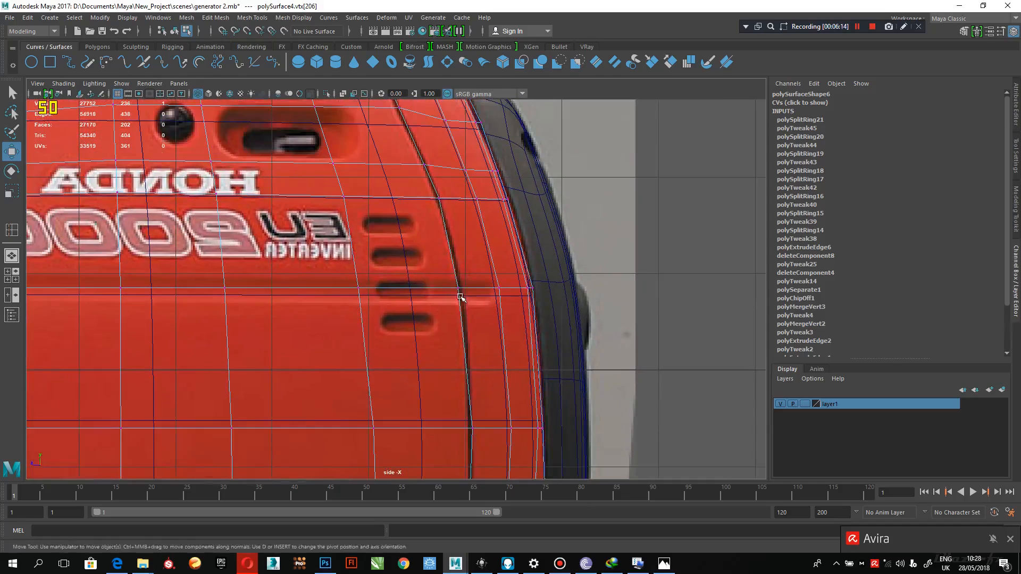
alt+right_drag(459, 299, 413, 282)
alt+middle_drag(412, 282, 440, 323)
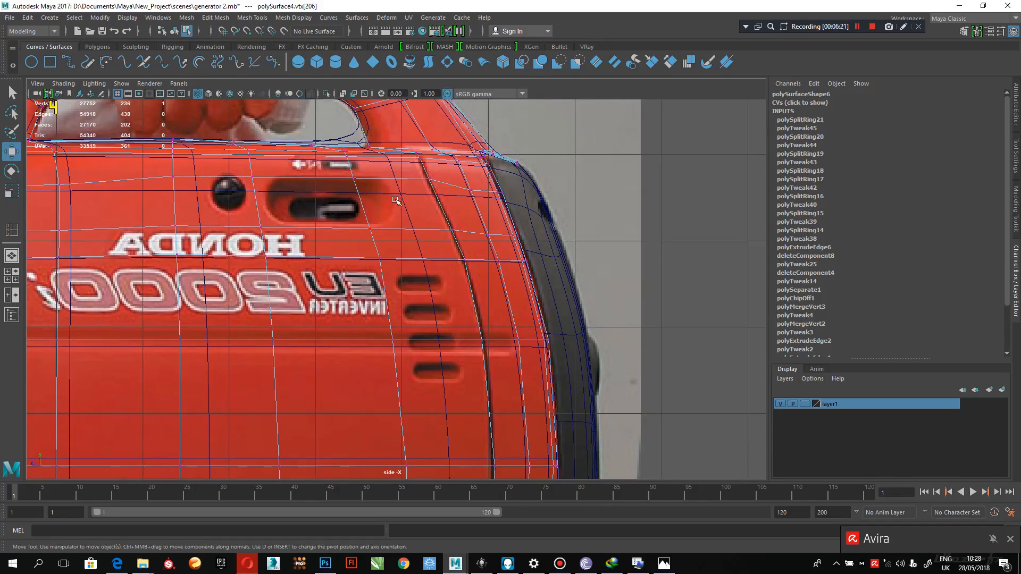
alt+middle_drag(395, 201, 392, 250)
click(386, 238)
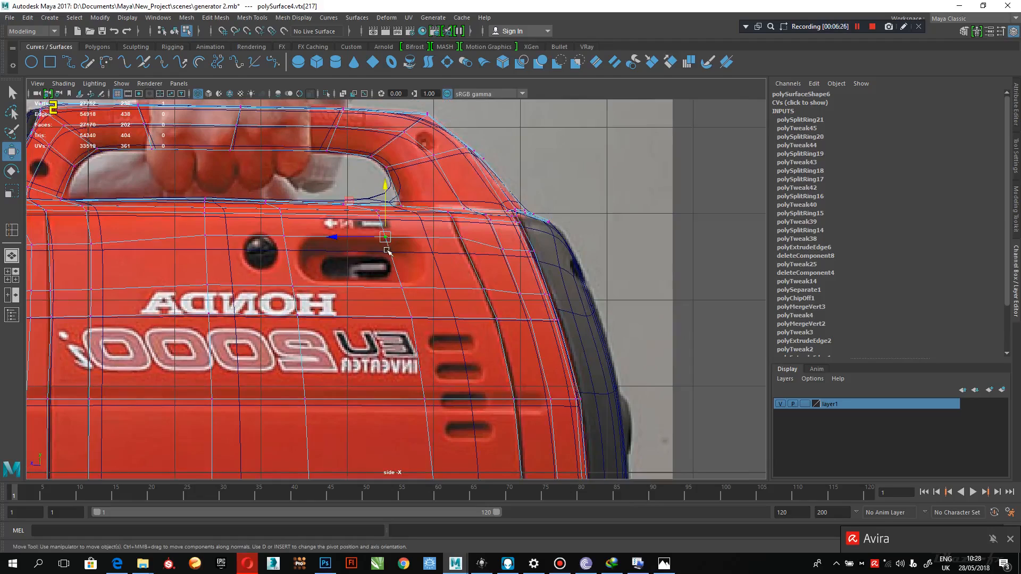
click(390, 243)
middle_drag(409, 248, 435, 239)
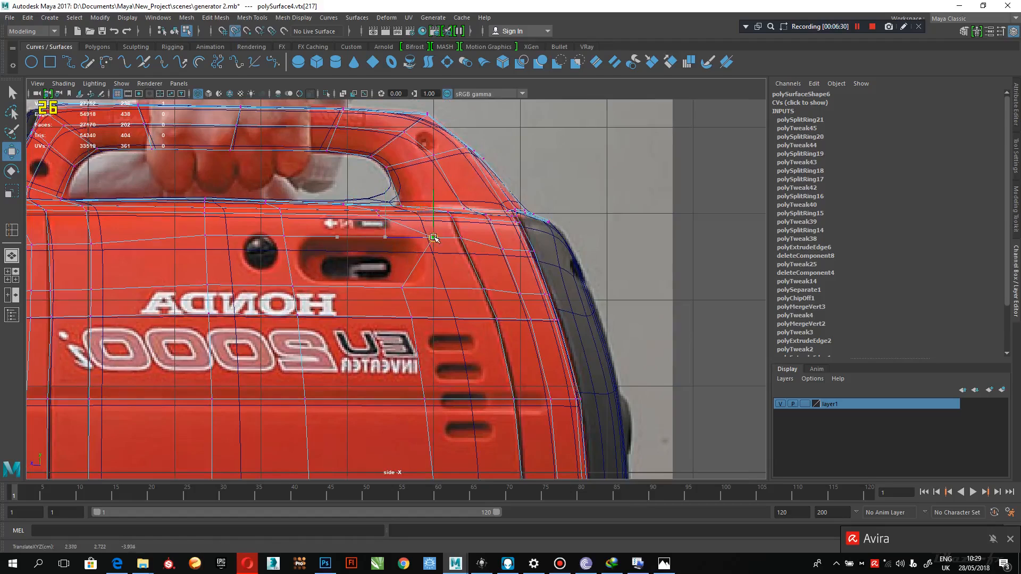
click(402, 287)
middle_drag(402, 287, 448, 287)
Slide the same loop's vertex on the horizontal line above the vent slots to just in front of the slots.
click(412, 318)
middle_drag(441, 326, 442, 277)
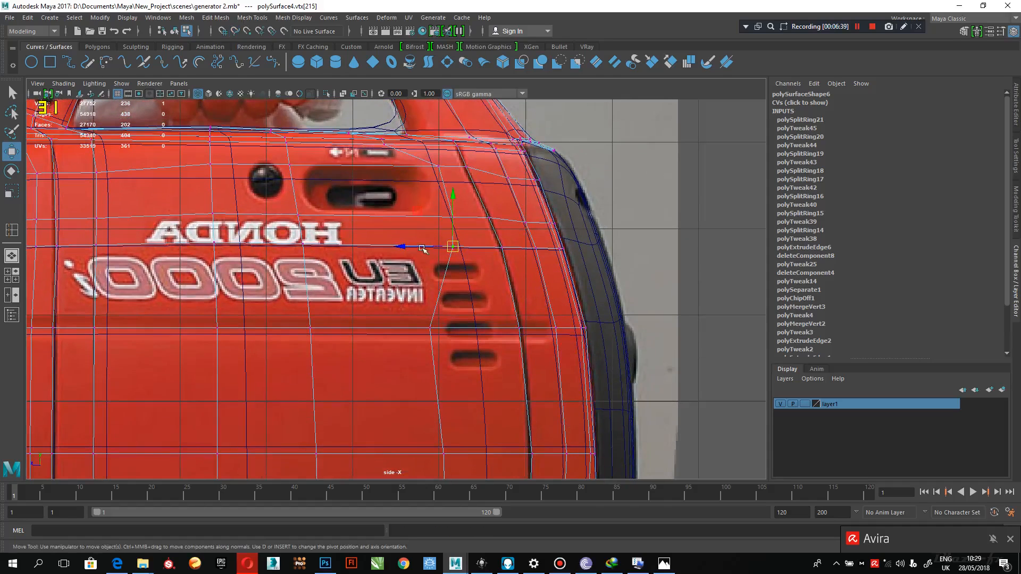
key(c)
middle_drag(384, 248, 427, 251)
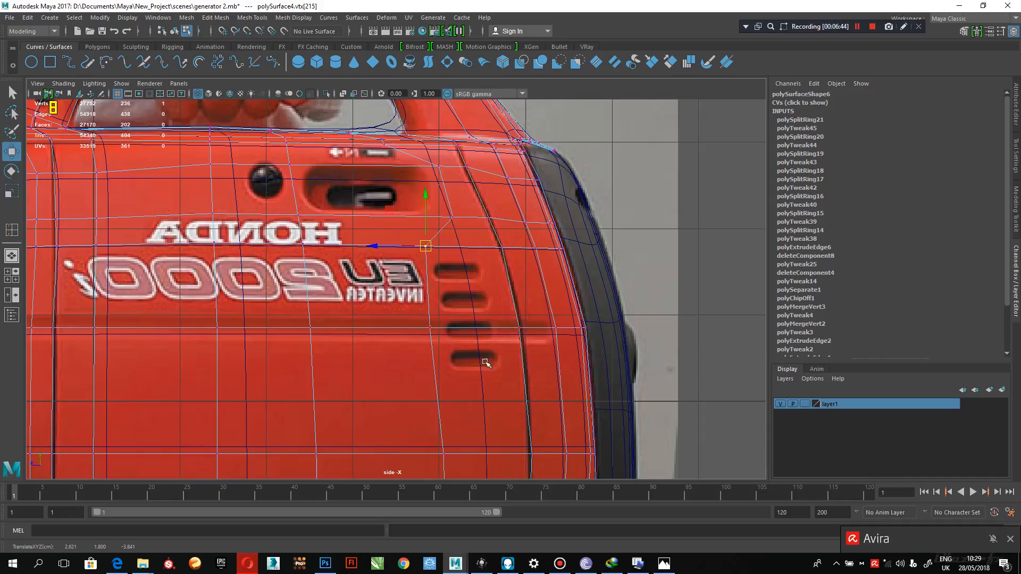
Examine the side panel and carry handle mesh against the reference photo, both close up and as a whole.
alt+middle_drag(472, 347, 486, 375)
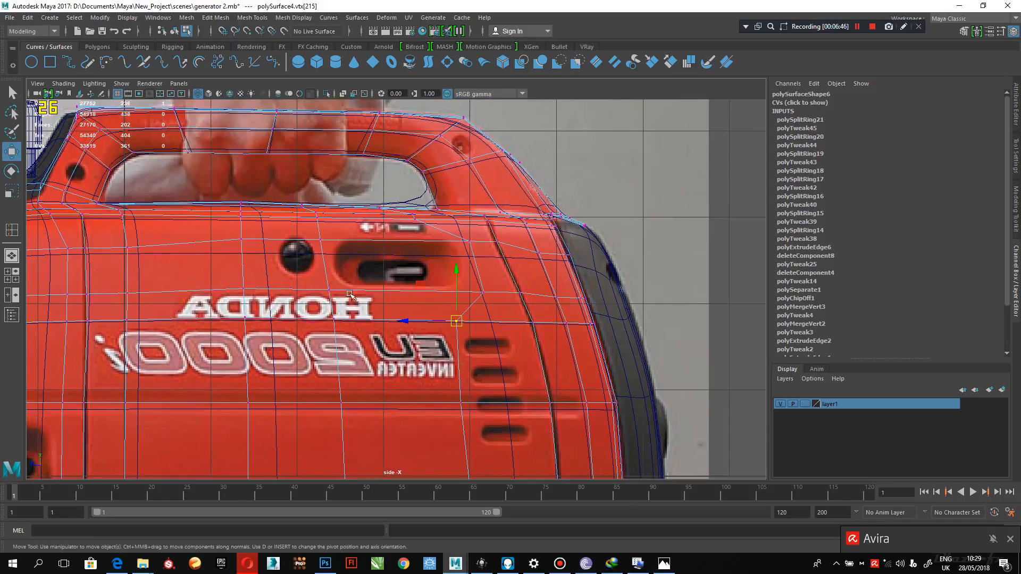
alt+middle_drag(368, 300, 399, 308)
alt+right_drag(399, 309, 359, 273)
alt+middle_drag(358, 273, 461, 281)
alt+middle_drag(502, 424, 515, 354)
alt+middle_drag(452, 385, 395, 406)
alt+right_drag(395, 407, 481, 413)
alt+middle_drag(374, 216, 408, 320)
alt+right_drag(408, 321, 429, 354)
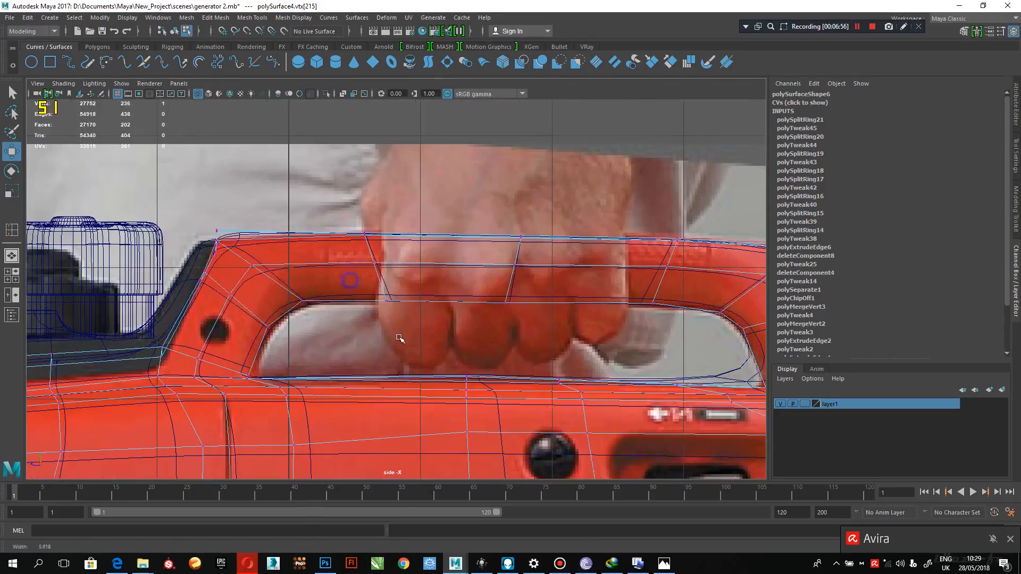
alt+middle_drag(747, 334, 464, 323)
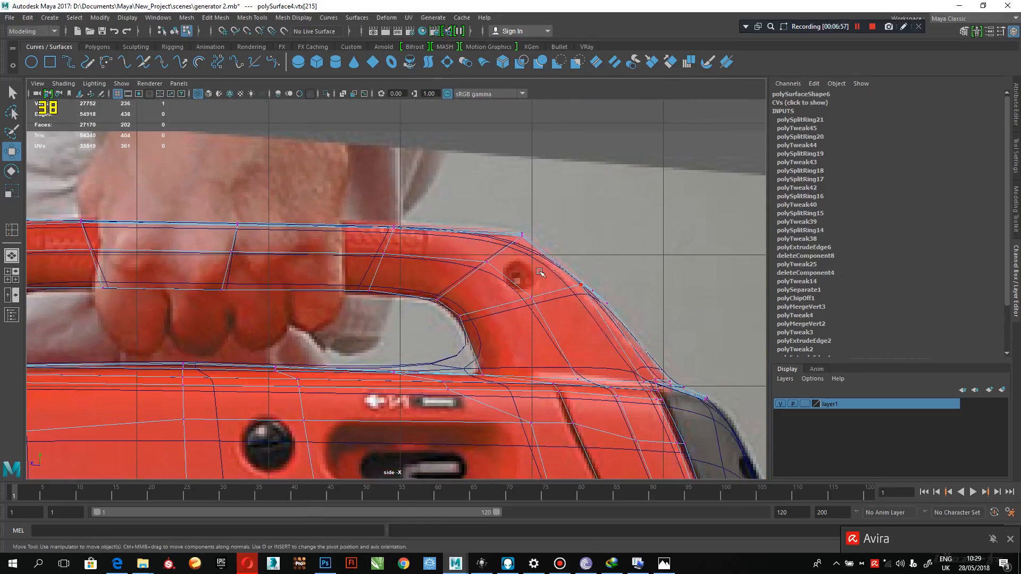
alt+right_drag(618, 381, 607, 359)
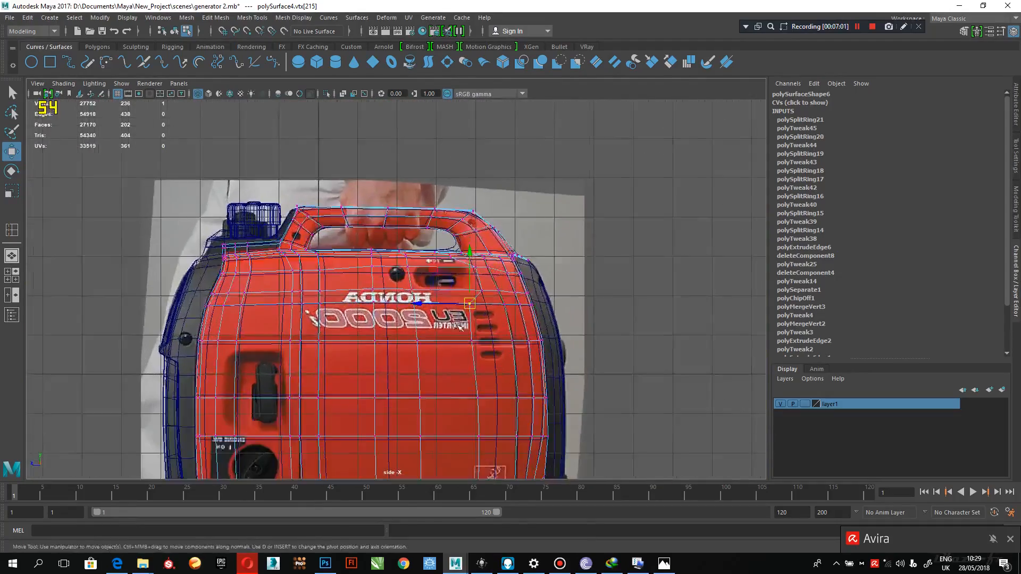
alt+middle_drag(452, 400, 503, 348)
alt+right_drag(502, 348, 523, 396)
alt+middle_drag(241, 356, 320, 323)
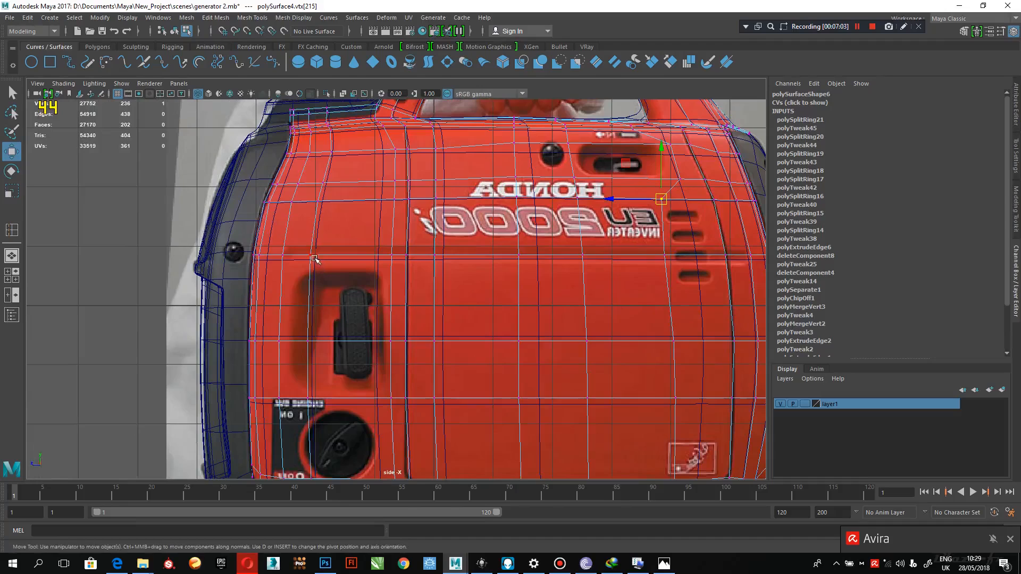
Try to extrude the four side panel faces covering the recessed handle above the engine switch, and undo the extrusion.
right_drag(314, 258, 348, 313)
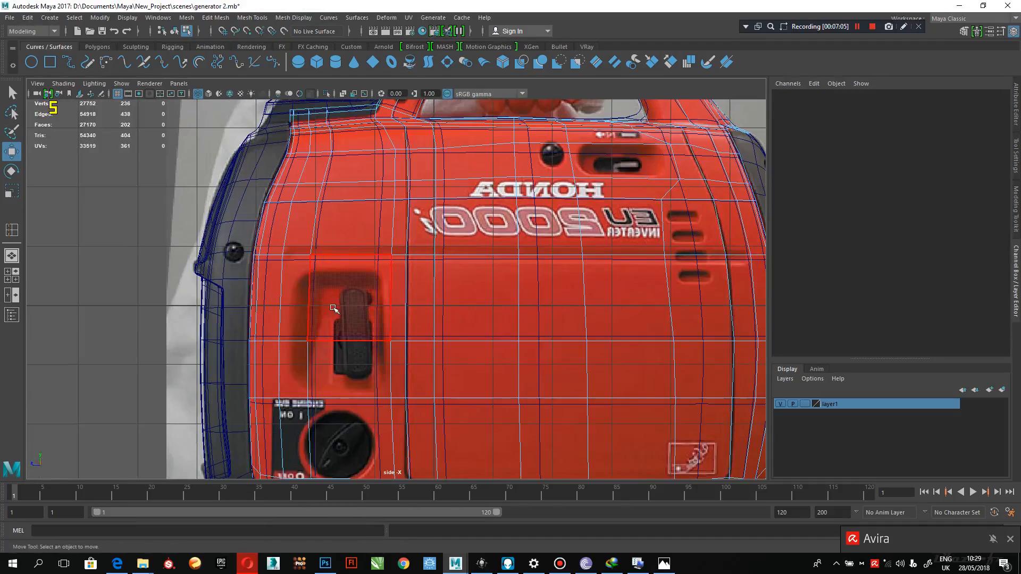
click(334, 309)
shift+click(294, 368)
shift+click(367, 359)
alt+middle_drag(372, 353, 407, 336)
alt+right_drag(442, 305, 564, 407)
alt+middle_drag(412, 300, 456, 322)
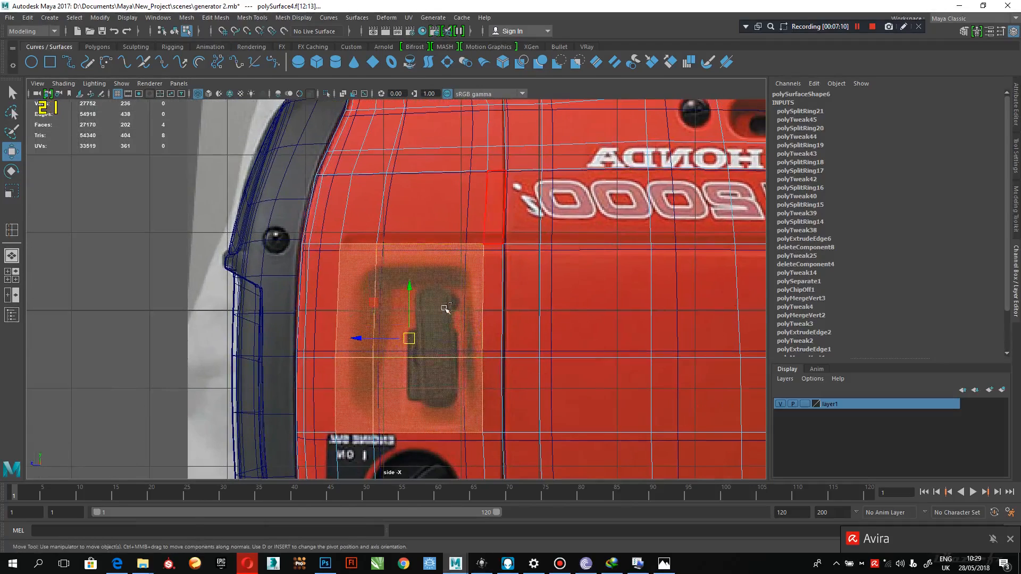
key(ctrl+e)
key(space)
key(space)
alt+drag(495, 260, 570, 270)
alt+middle_drag(570, 270, 562, 233)
alt+drag(561, 233, 543, 285)
key(ctrl+z)
key(ctrl+z)
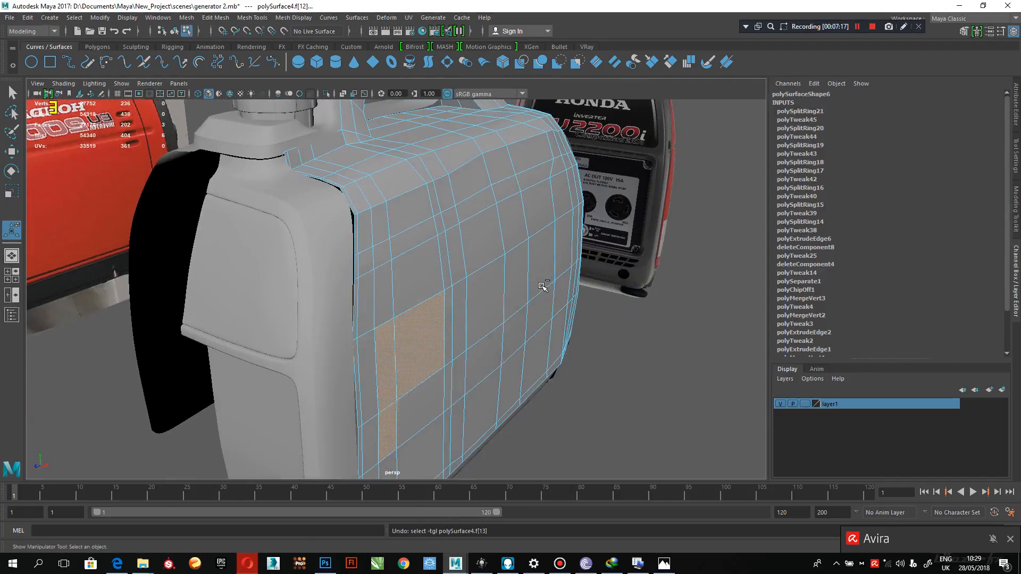
key(ctrl+z)
Move four vertices along the shoulder edge between the shell's top and side panel slightly outward in the perspective view.
alt+drag(542, 286, 467, 209)
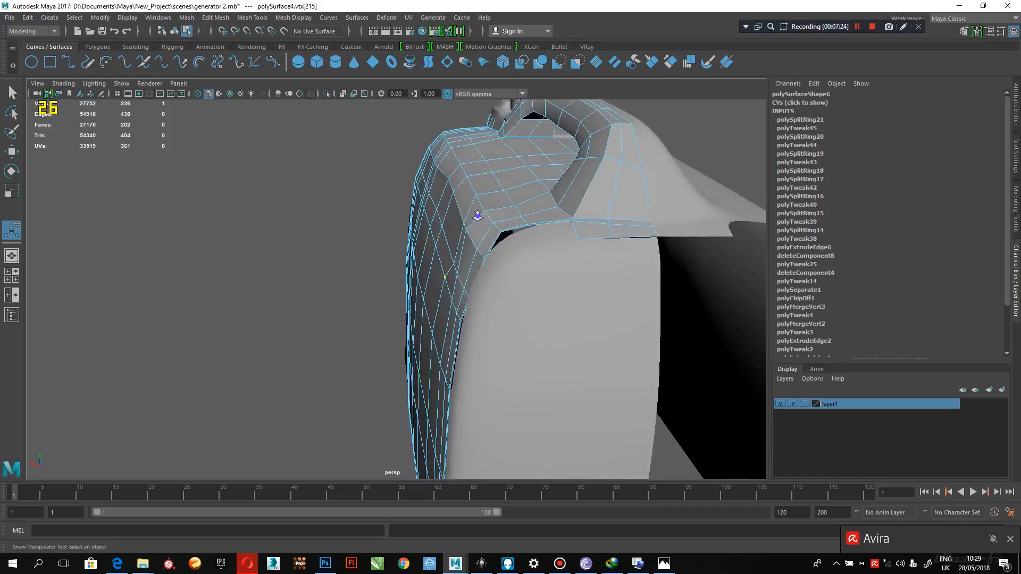
scroll(474, 211, up, 2)
right_click(482, 210)
right_drag(483, 210, 436, 211)
key(q)
alt+drag(436, 212, 470, 225)
click(470, 224)
click(486, 228)
right_drag(485, 208, 440, 214)
click(464, 186)
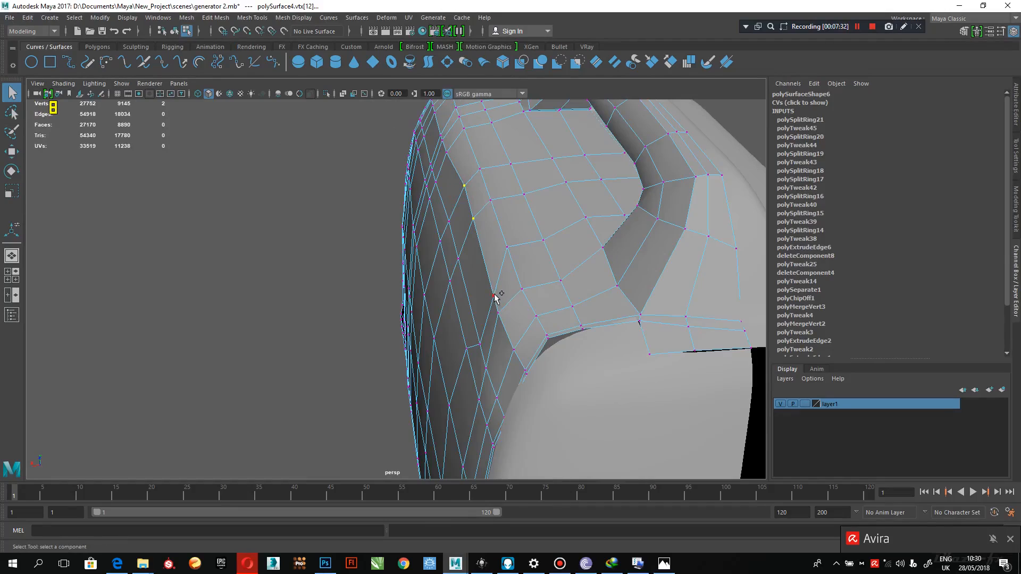
key(w)
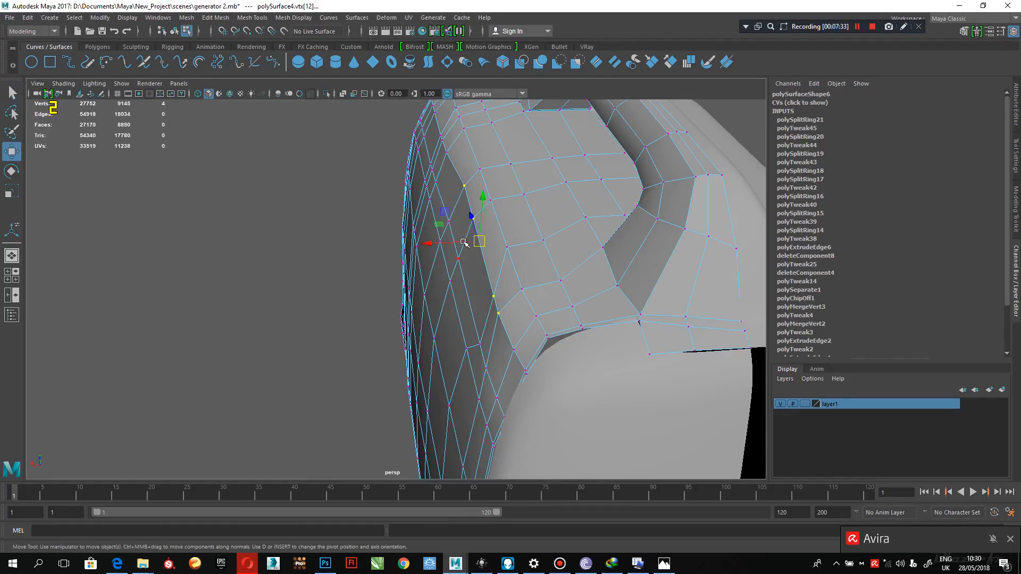
drag(460, 244, 455, 241)
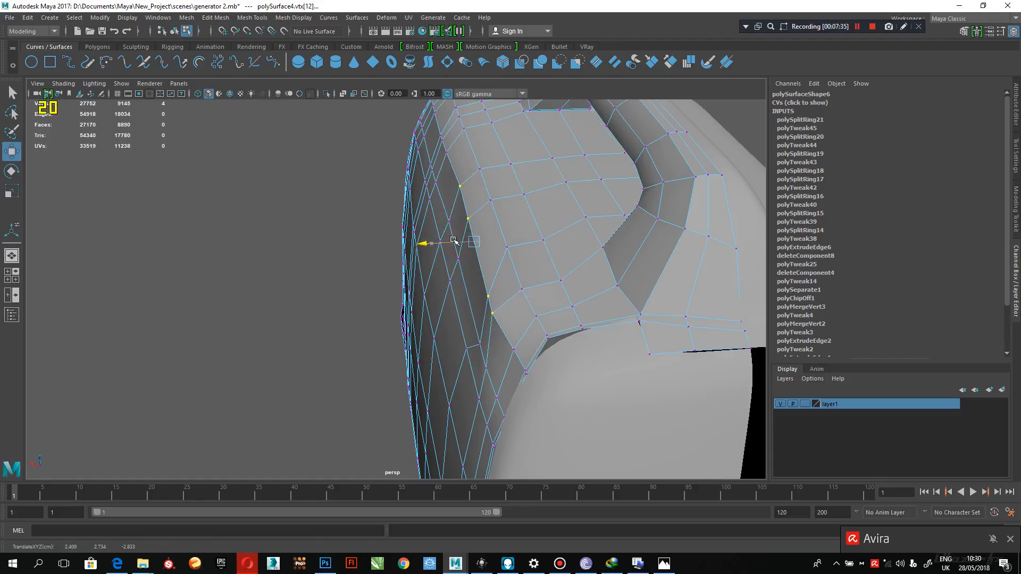
Fine-tune the sideways positions of individual shoulder vertices, and shift the shoulder row together to even out the rounded edge.
click(461, 186)
drag(447, 188, 444, 186)
click(492, 309)
drag(462, 315, 465, 313)
alt+middle_drag(486, 314, 469, 271)
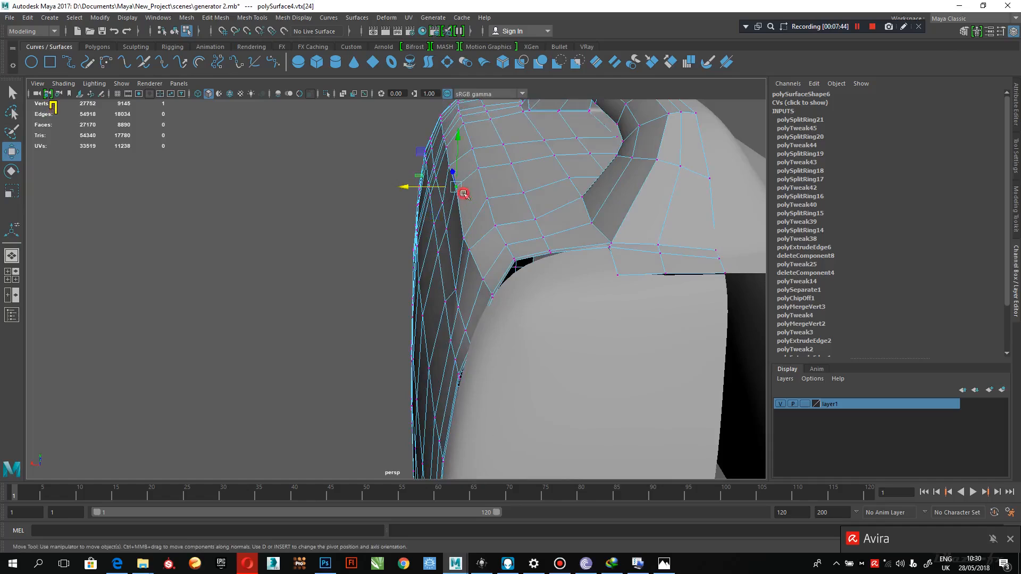
drag(432, 187, 456, 195)
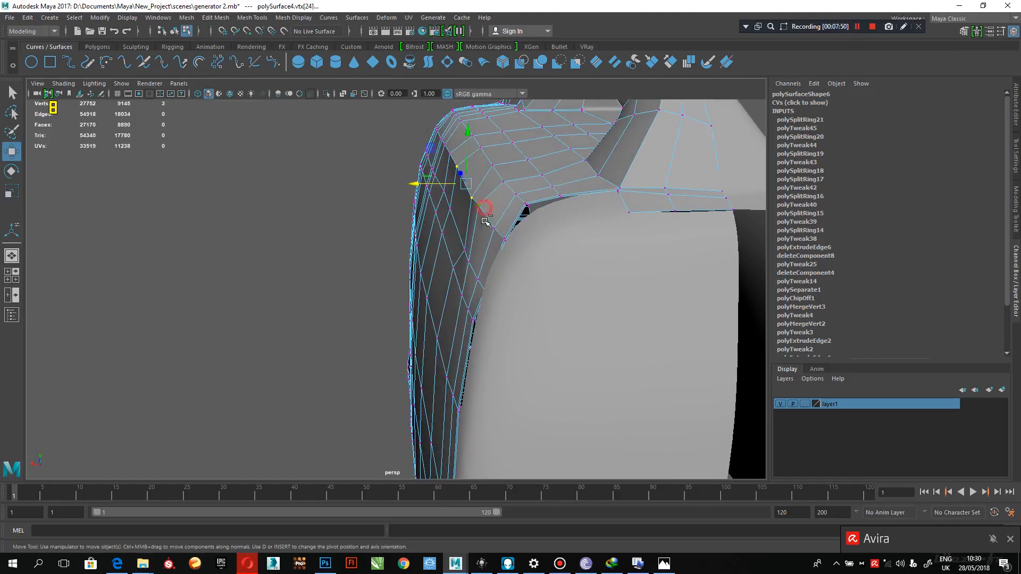
alt+drag(480, 235, 470, 232)
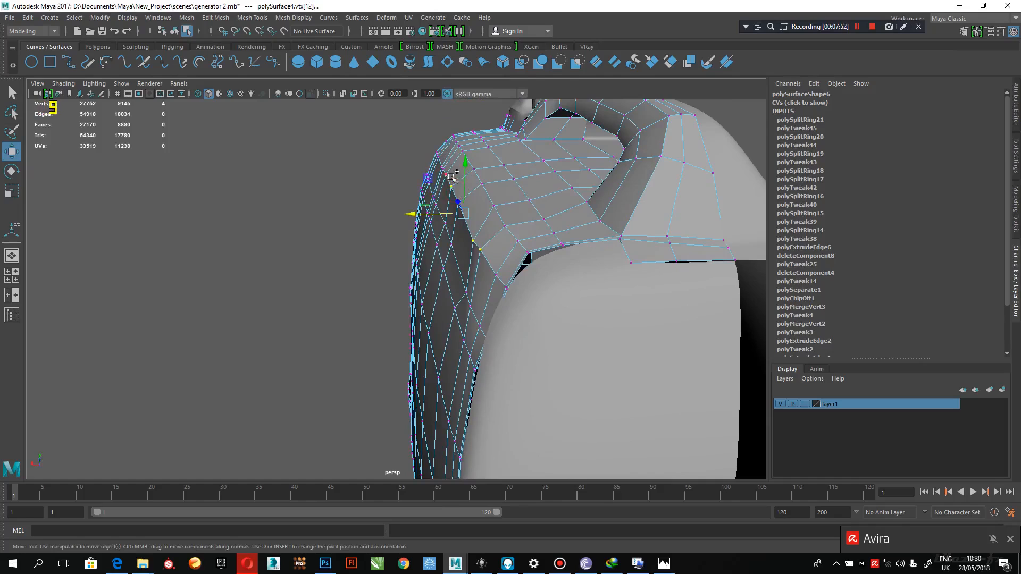
drag(426, 205, 617, 288)
Preview the body shell smoothed and examine its shoulder, side panel and handle from several angles in object mode.
key(3)
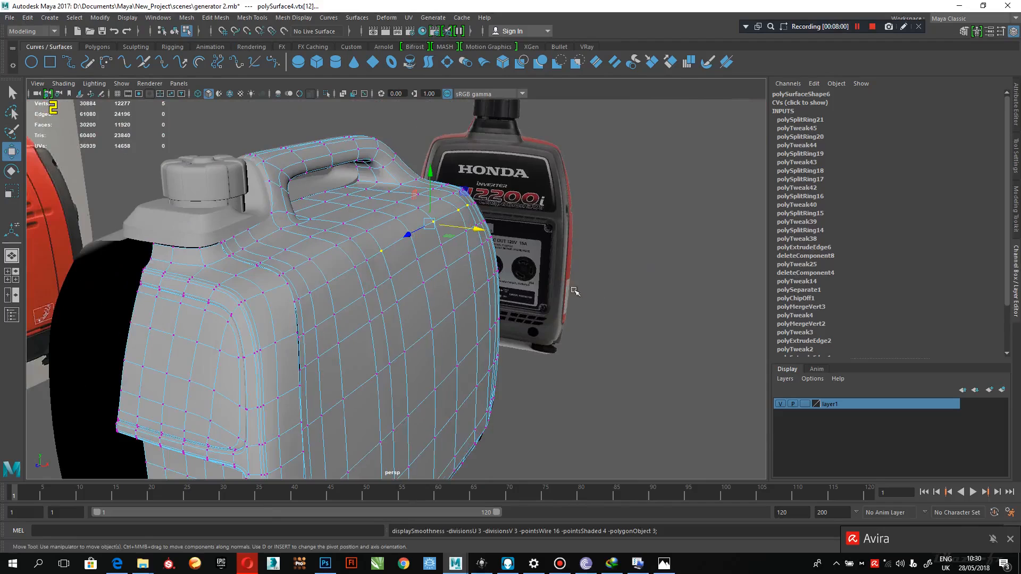
right_drag(426, 246, 473, 221)
click(661, 226)
alt+drag(525, 322, 542, 343)
click(416, 298)
scroll(530, 367, down, 4)
click(631, 399)
click(470, 292)
alt+drag(471, 309, 452, 291)
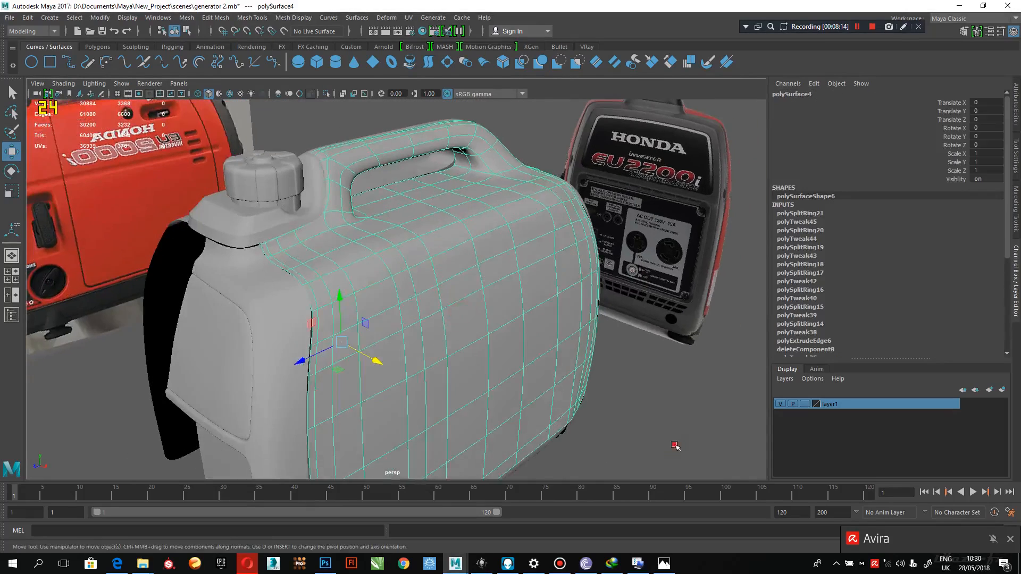
click(675, 444)
alt+drag(492, 374, 432, 391)
Select the full vertical edge loop that runs up the unsmoothed side panel and through the carry handle.
click(427, 325)
alt+drag(428, 326, 388, 259)
right_drag(385, 249, 382, 215)
double_click(384, 251)
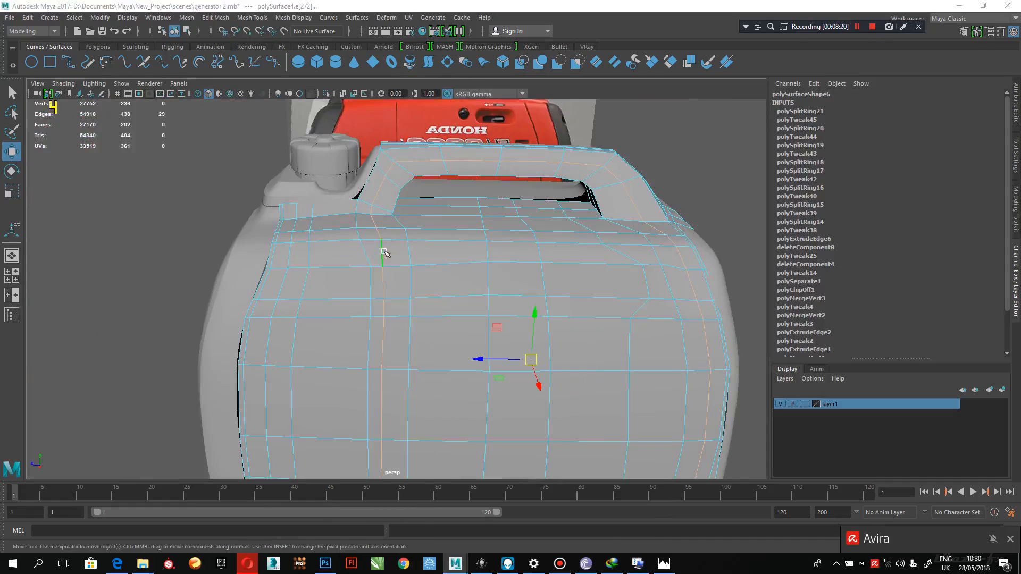
key(space)
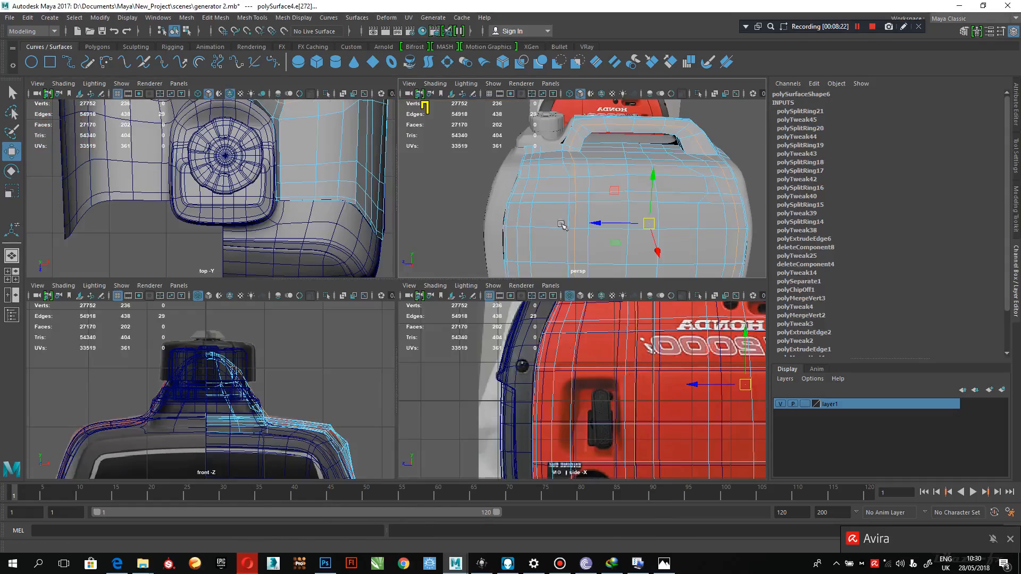
key(space)
scroll(433, 295, up, 6)
alt+middle_drag(420, 331, 413, 347)
alt+drag(413, 347, 423, 367)
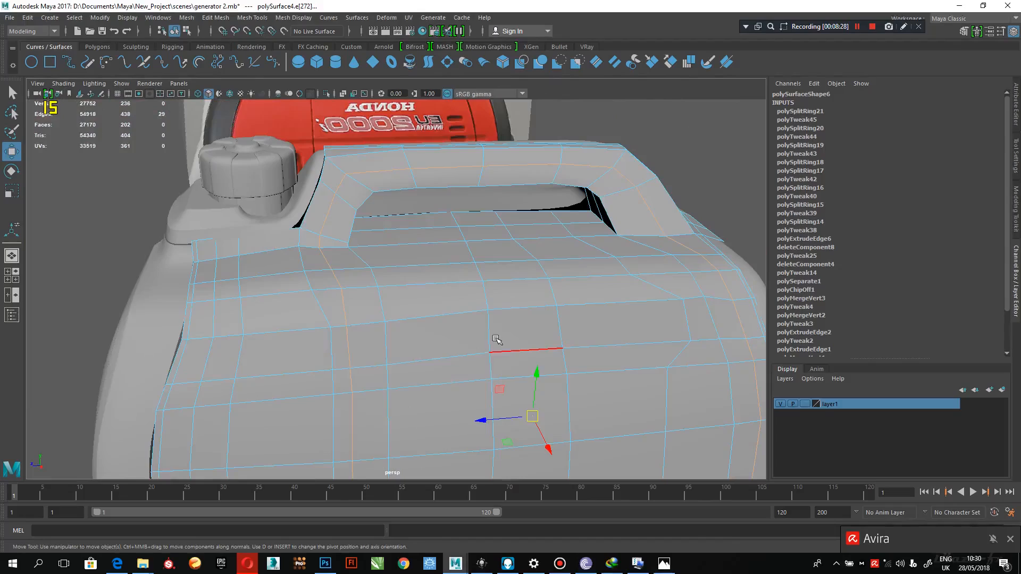
Compare the selected edge loop's course with the panel seams in the side reference view and the perspective view.
key(space)
key(space)
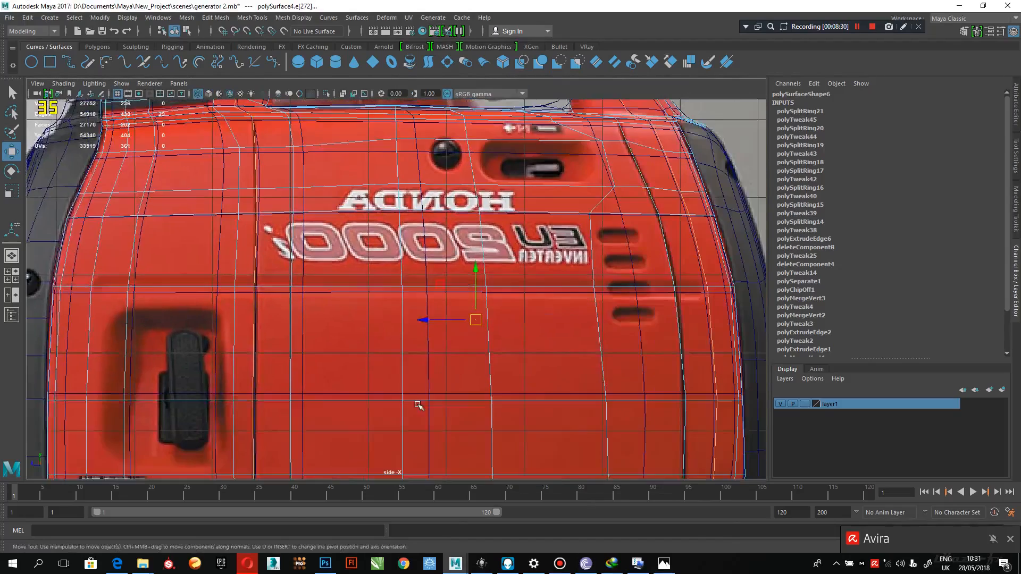
scroll(346, 388, up, 2)
scroll(508, 392, down, 4)
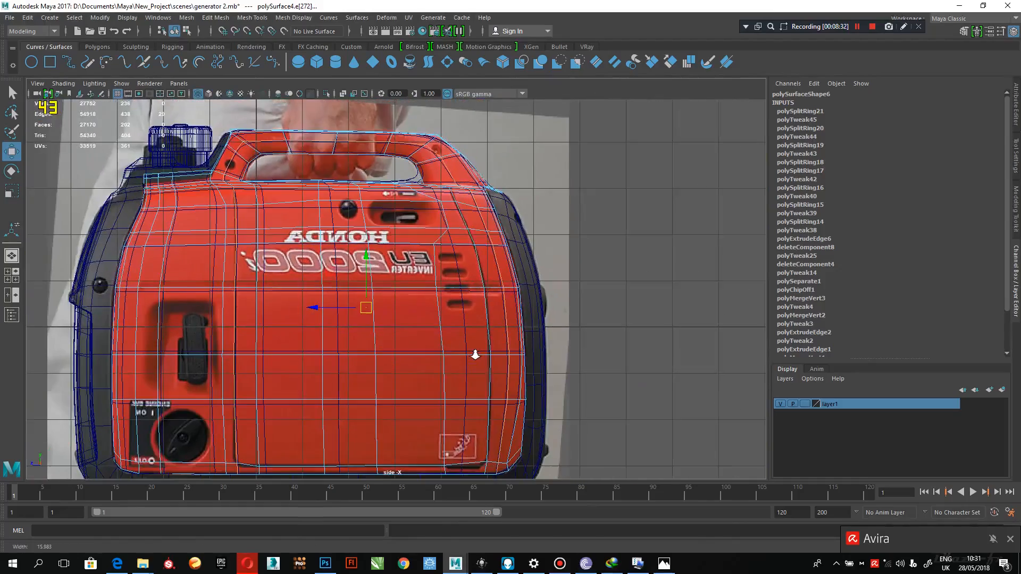
mouse_move(475, 354)
alt+right_down()
mouse_move(480, 346)
mouse_move(490, 356)
alt+right_up()
alt+middle_drag(394, 323, 467, 261)
alt+right_drag(406, 369, 431, 397)
alt+middle_drag(395, 332, 414, 463)
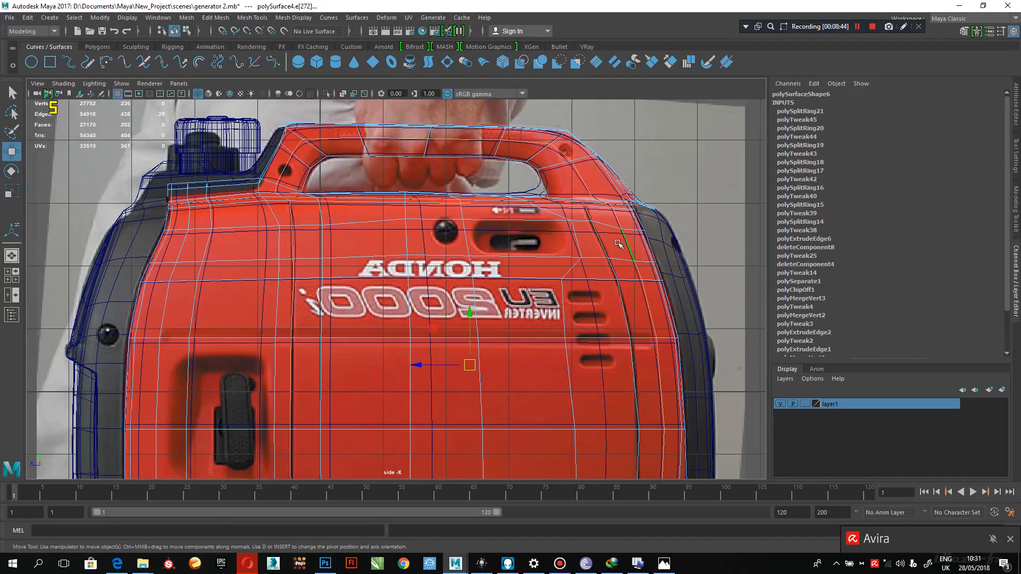
key(space)
alt+drag(657, 176, 481, 216)
key(space)
key(space)
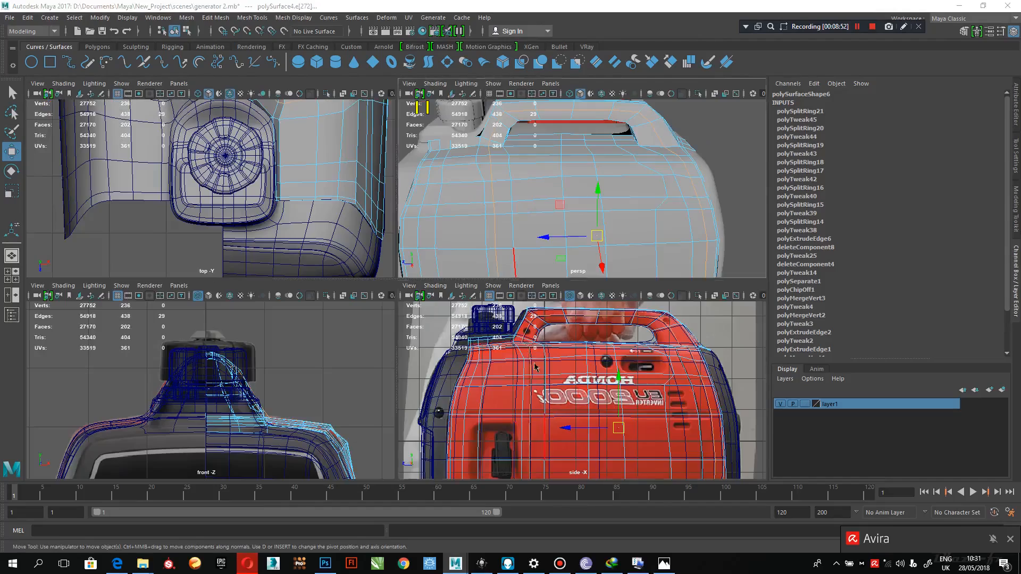
Examine the selected vertical edge loops against the side reference seams and from around the whole body shell.
key(space)
scroll(488, 340, up, 3)
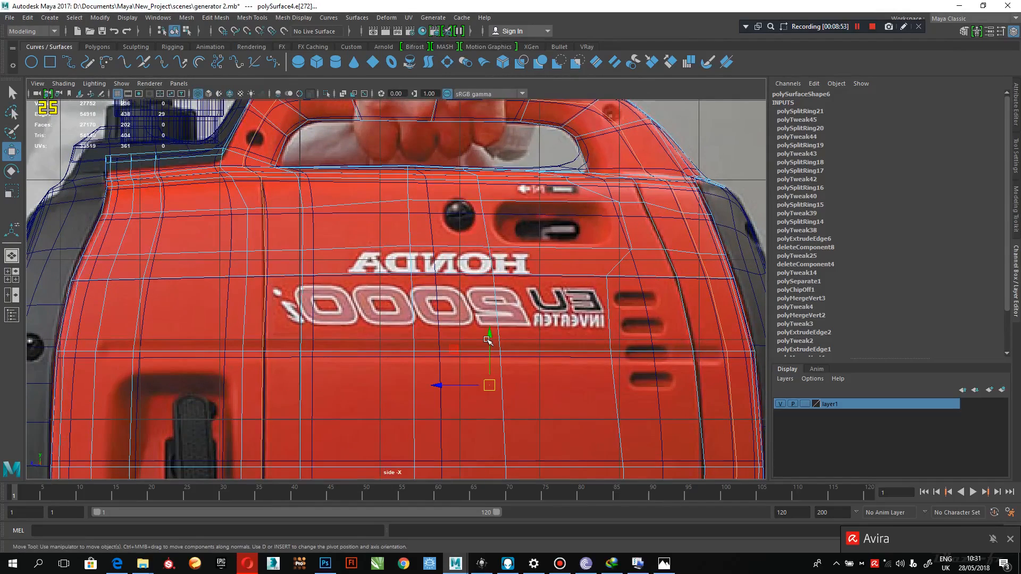
scroll(488, 340, down, 1)
key(space)
alt+drag(484, 198, 495, 197)
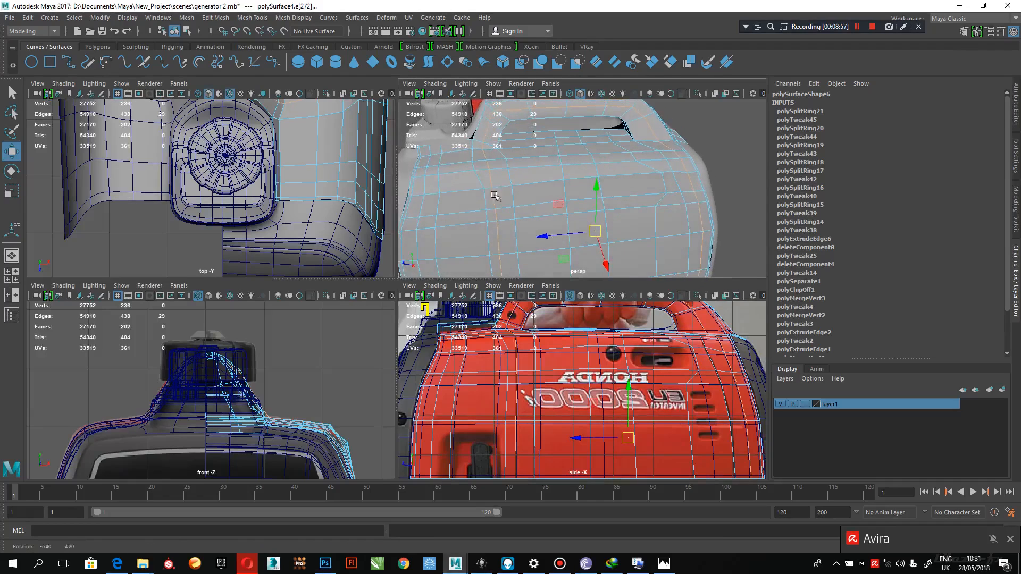
alt+middle_drag(500, 165, 548, 193)
alt+right_drag(549, 192, 478, 187)
alt+right_drag(657, 214, 614, 215)
alt+drag(646, 215, 620, 222)
key(space)
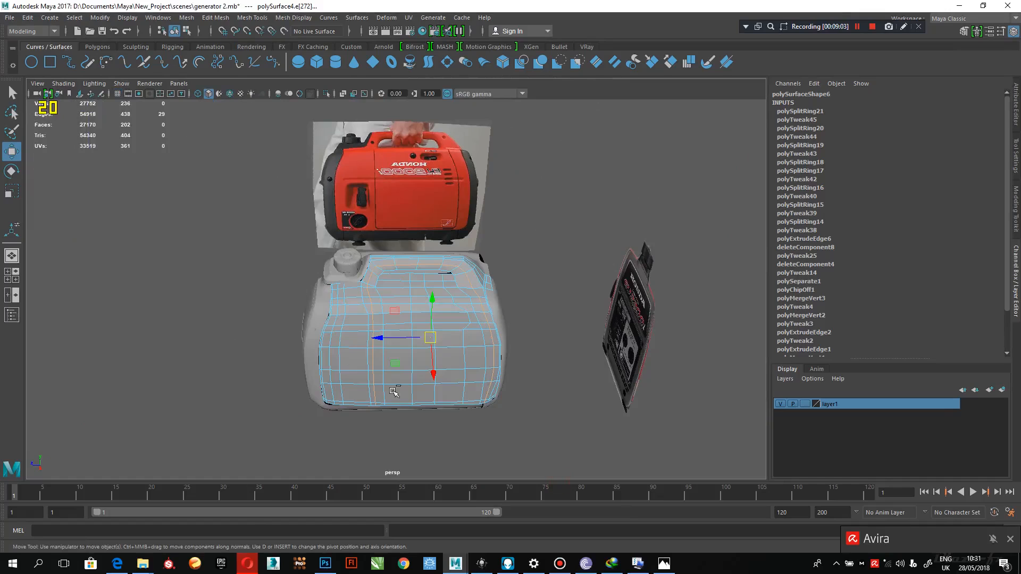
Remove the carry handle's edges from the selection and delete the remaining vertical loop edges on the shoulder and side panel.
ctrl+drag(547, 464, 296, 294)
alt+right_drag(296, 294, 534, 380)
alt+middle_drag(533, 381, 556, 298)
alt+right_drag(371, 253, 458, 337)
key(ctrl+z)
alt+right_drag(572, 319, 452, 229)
alt+middle_drag(452, 228, 403, 213)
ctrl+drag(633, 246, 204, 101)
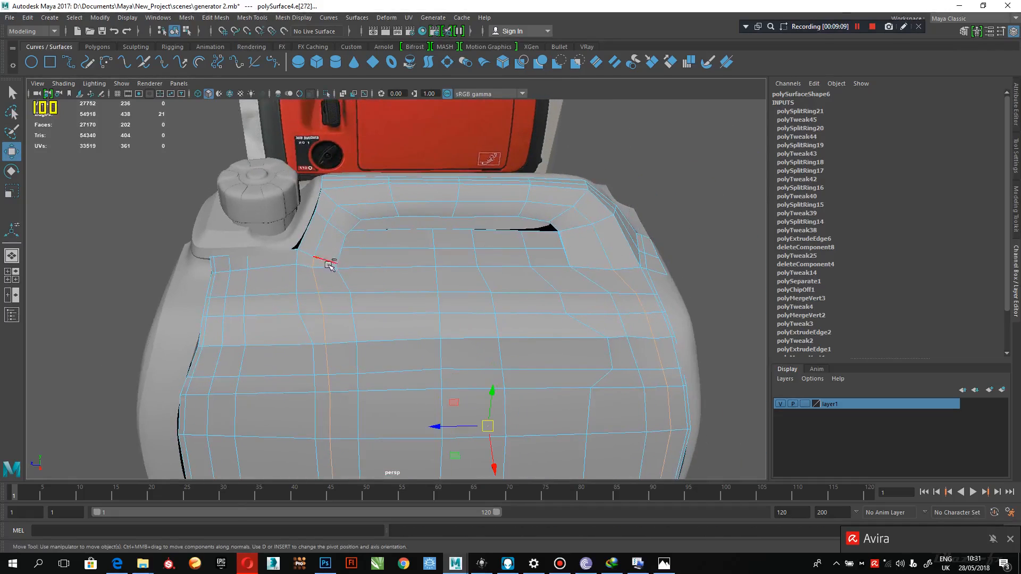
ctrl+click(311, 262)
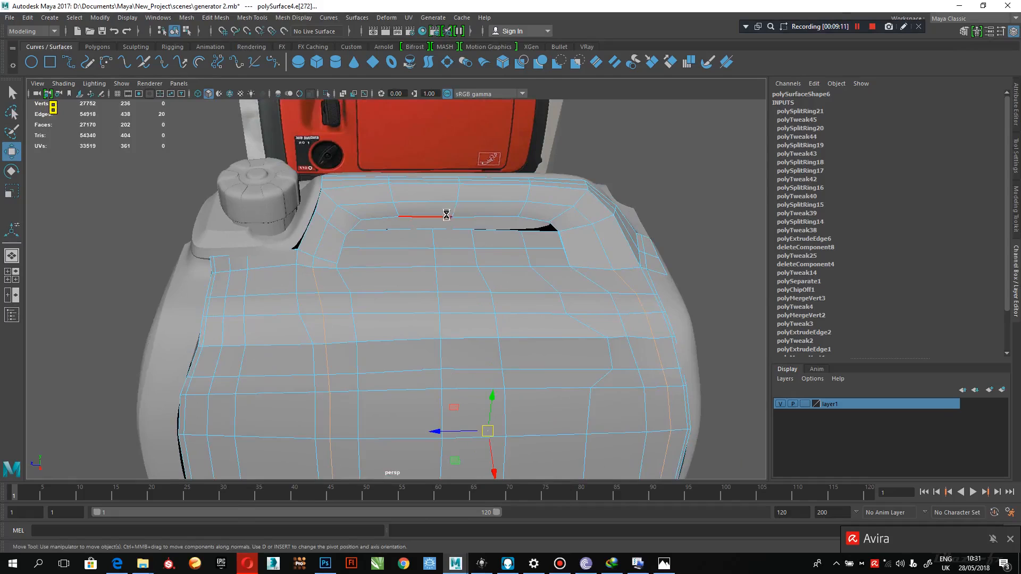
key(Delete)
Cut a new edge line with Multi-Cut along the shoulder just below the handle opening, connecting the two handle feet.
scroll(311, 287, up, 2)
shift+right_drag(299, 266, 292, 270)
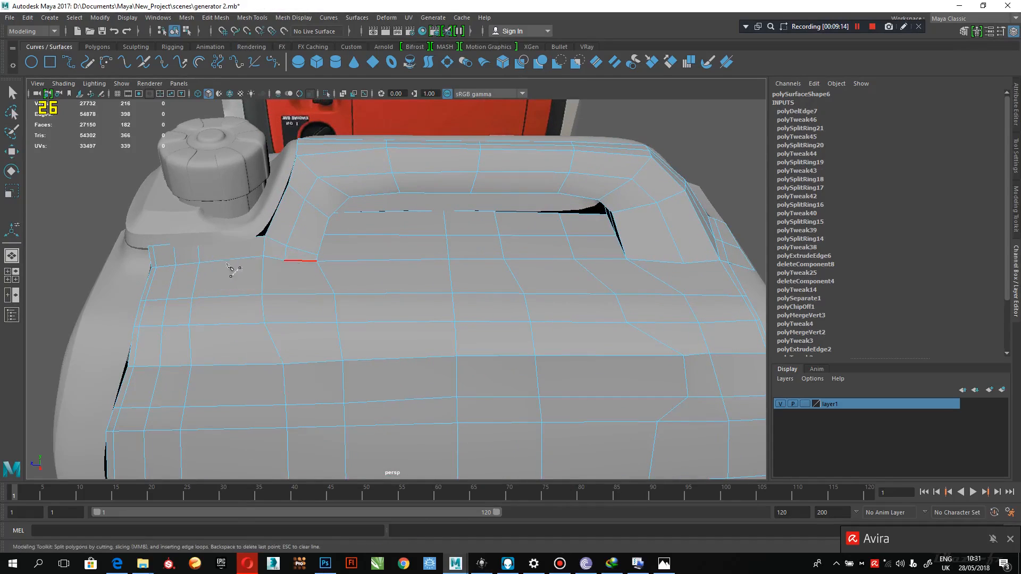
click(290, 275)
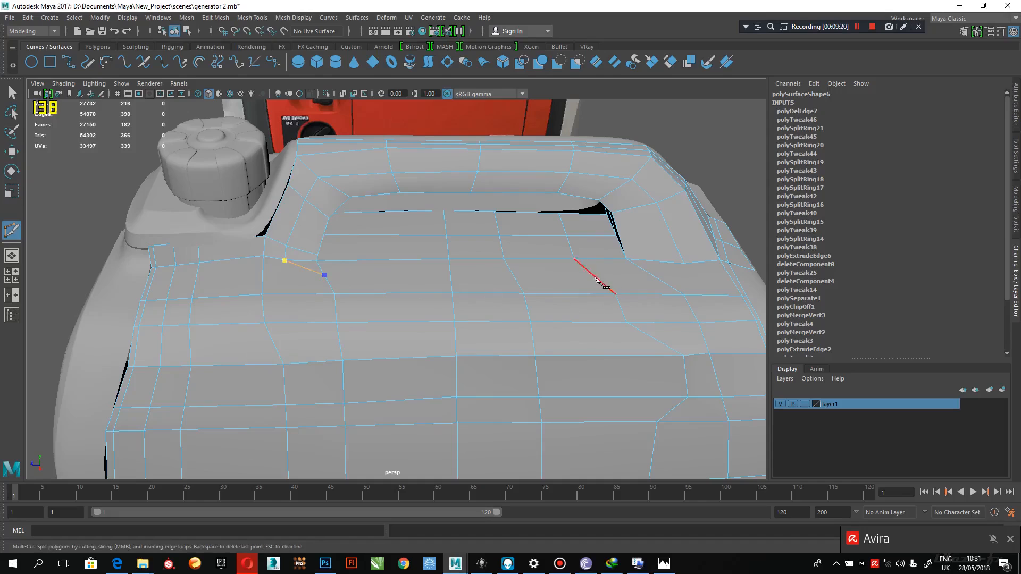
click(654, 277)
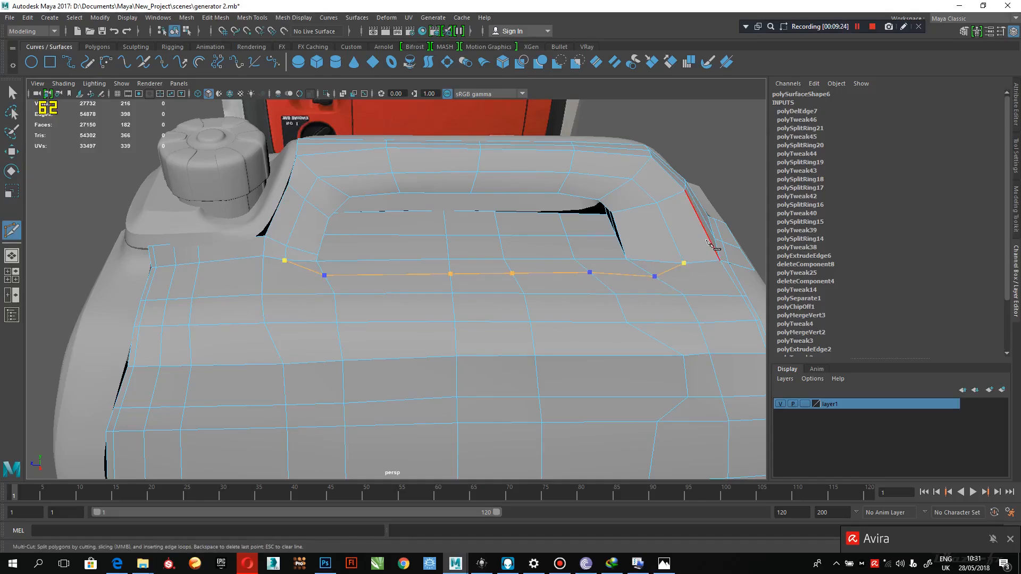
key(Return)
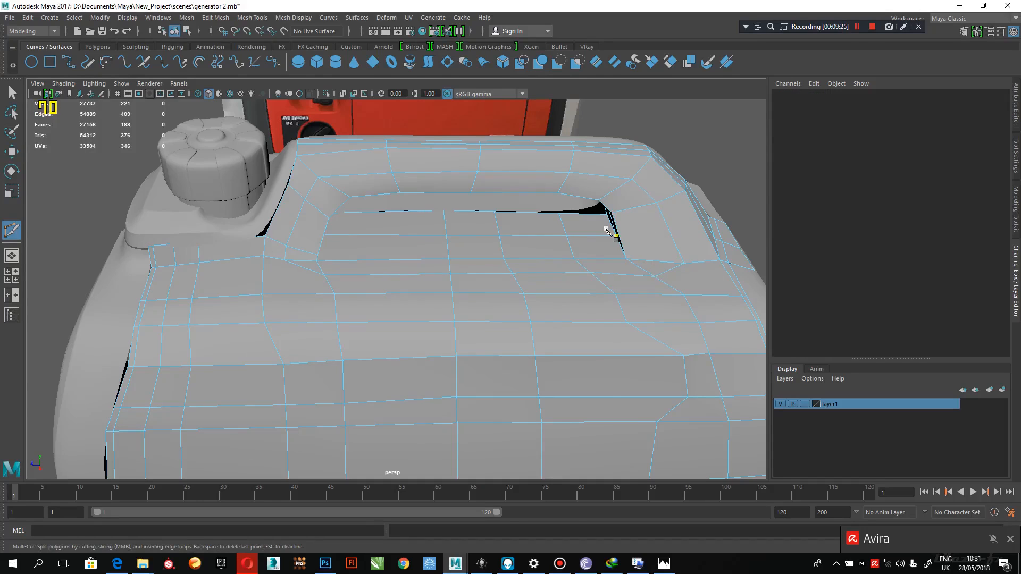
Preview the shell smoothed in object mode and, with it deselected, inspect the handle feet and shoulder surface.
key(3)
alt+drag(414, 272, 532, 193)
right_drag(533, 192, 588, 176)
alt+drag(594, 197, 616, 191)
key(q)
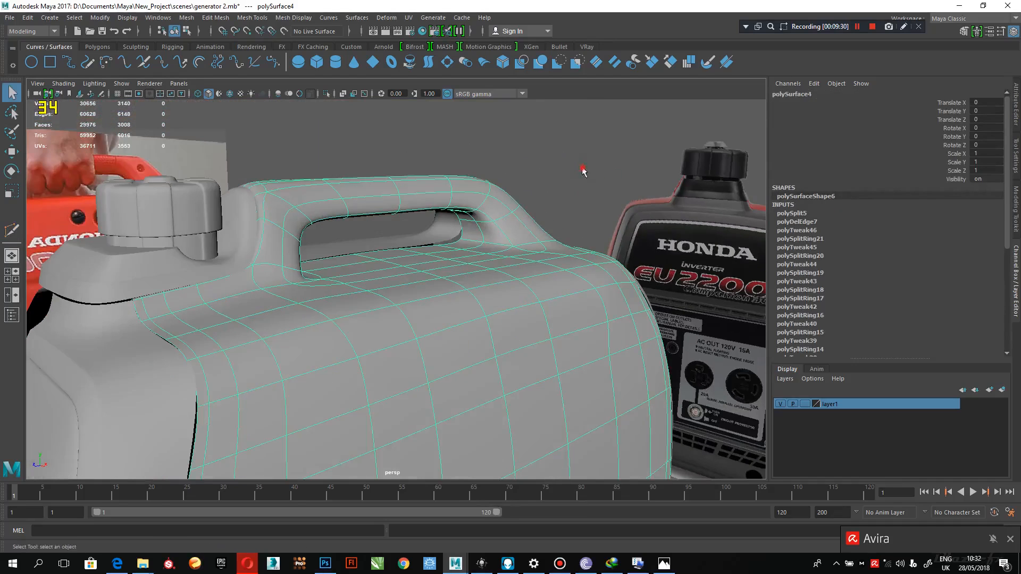
click(583, 169)
alt+drag(554, 255, 425, 329)
scroll(403, 391, up, 3)
alt+drag(402, 394, 406, 378)
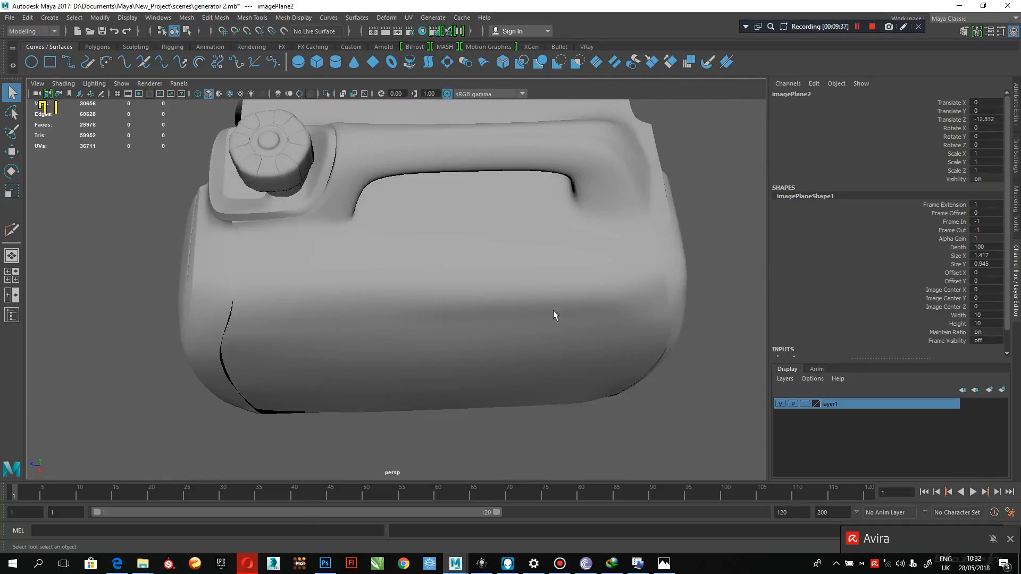
Show the shell unsmoothed and nudge three vertices of the shoulder row below the handle opening along the sideways axis.
click(496, 317)
right_click(504, 319)
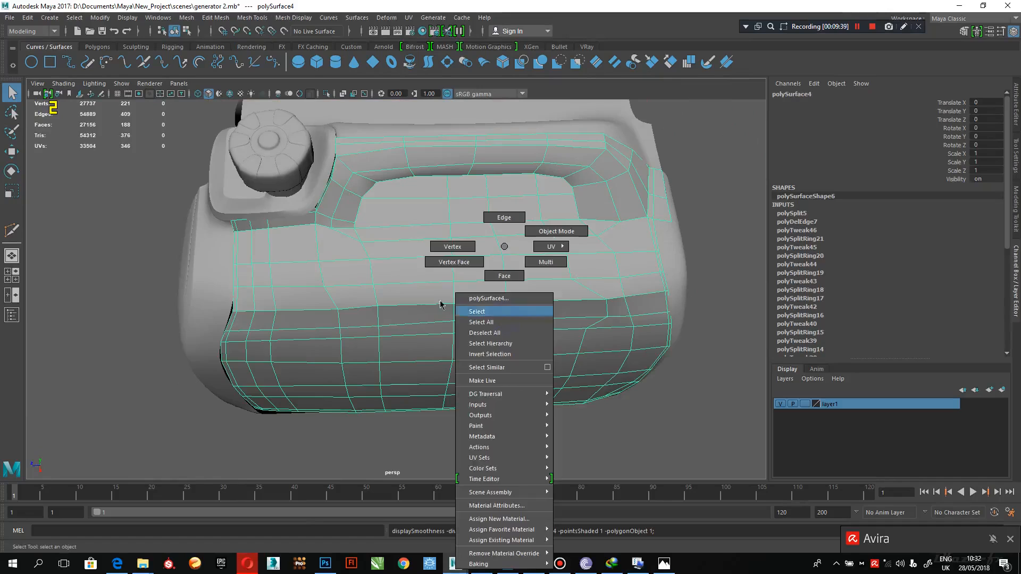
click(452, 247)
alt+drag(448, 294, 449, 310)
click(452, 326)
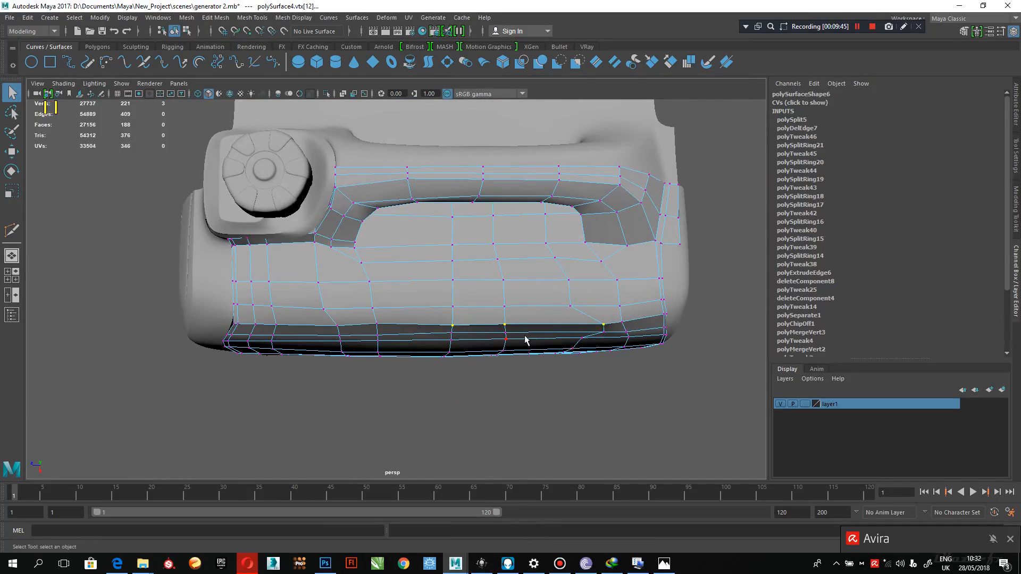
key(w)
drag(526, 372, 527, 371)
Move the shoulder vertex below the handle foot farthest from the fuel cap outward, and nudge two middle shoulder vertices outward together.
click(626, 323)
drag(623, 359, 622, 363)
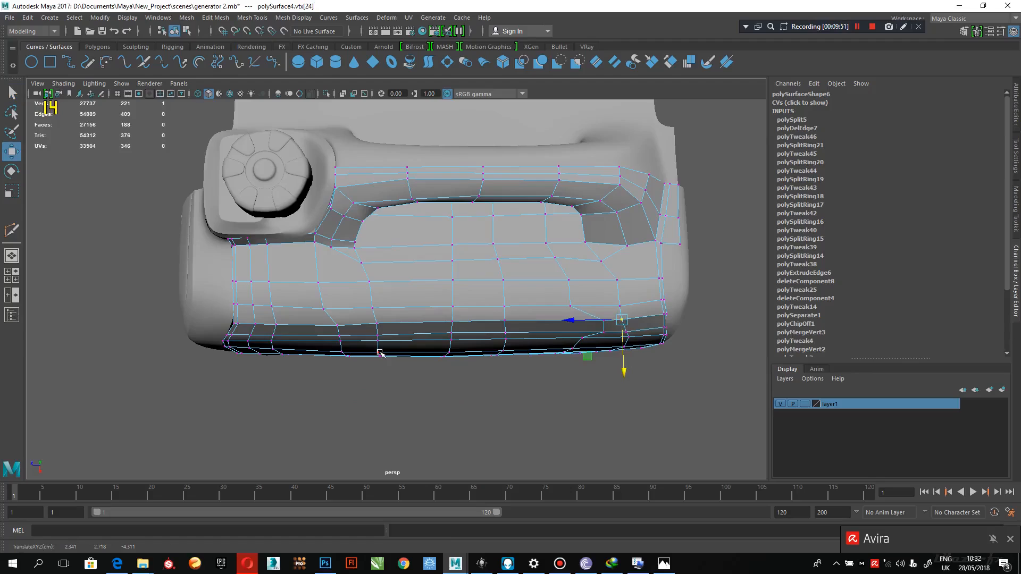
click(450, 341)
shift+click(612, 351)
drag(480, 364, 482, 366)
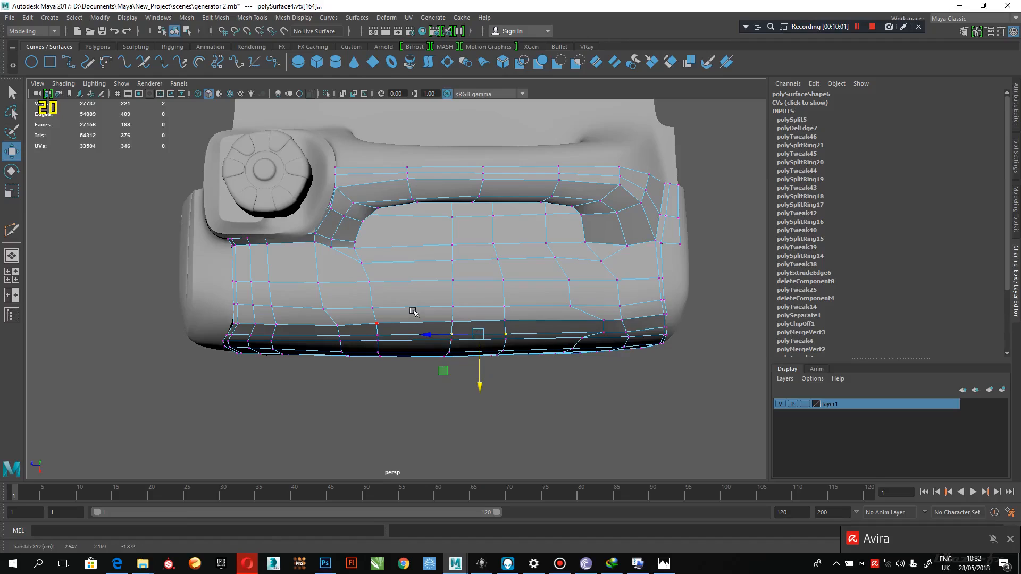
Preview the adjusted shell smoothed and examine its shoulder, side panel and handle from several angles.
key(3)
right_drag(436, 246, 483, 232)
click(617, 418)
alt+drag(512, 351, 563, 376)
scroll(563, 376, down, 5)
alt+drag(394, 356, 360, 460)
alt+drag(330, 378, 297, 316)
alt+right_drag(298, 314, 488, 410)
alt+drag(417, 385, 346, 354)
alt+drag(357, 337, 401, 358)
alt+right_drag(401, 358, 454, 392)
Show the shell unsmoothed in the side reference view and select the face over the black grip's recess.
click(430, 296)
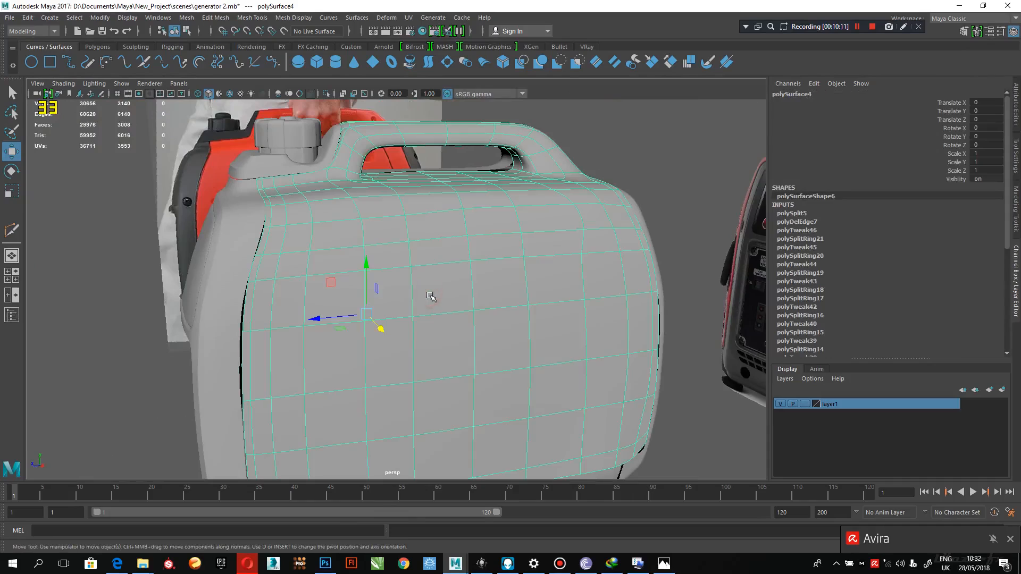
key(space)
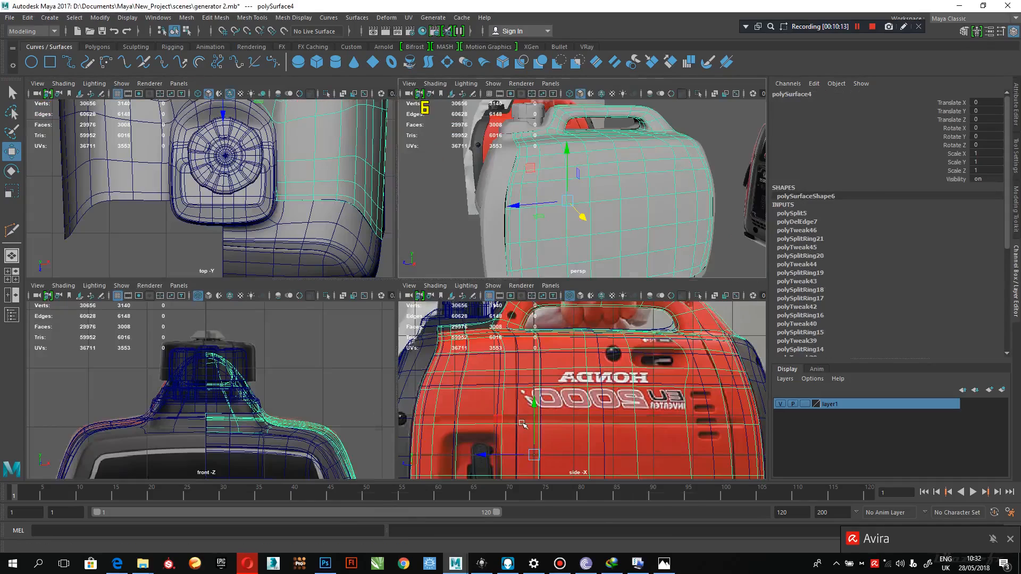
key(space)
key(1)
alt+middle_drag(342, 354, 557, 194)
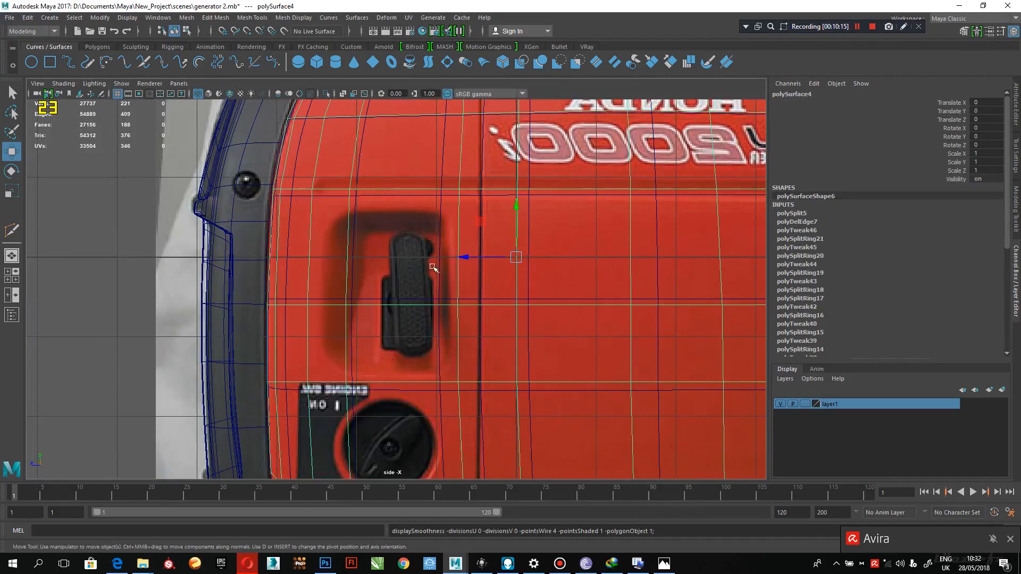
right_drag(462, 192, 455, 218)
key(ctrl+z)
click(388, 268)
alt+middle_drag(388, 269, 411, 342)
scroll(439, 330, up, 1)
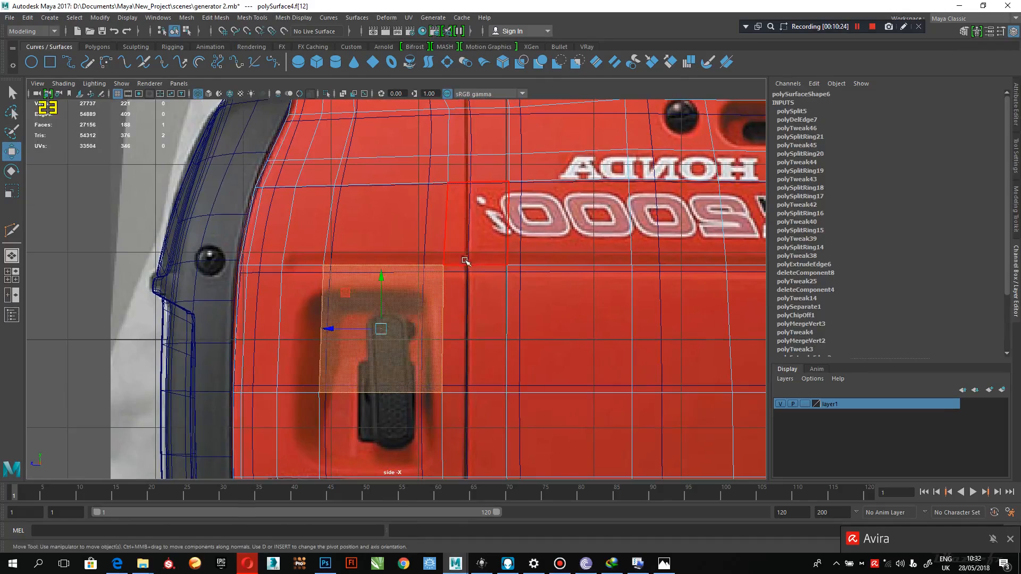
Consult the generator photo EU2200ITA1_PE_IMGLG.jpg in the Photos viewer.
click(666, 564)
click(674, 563)
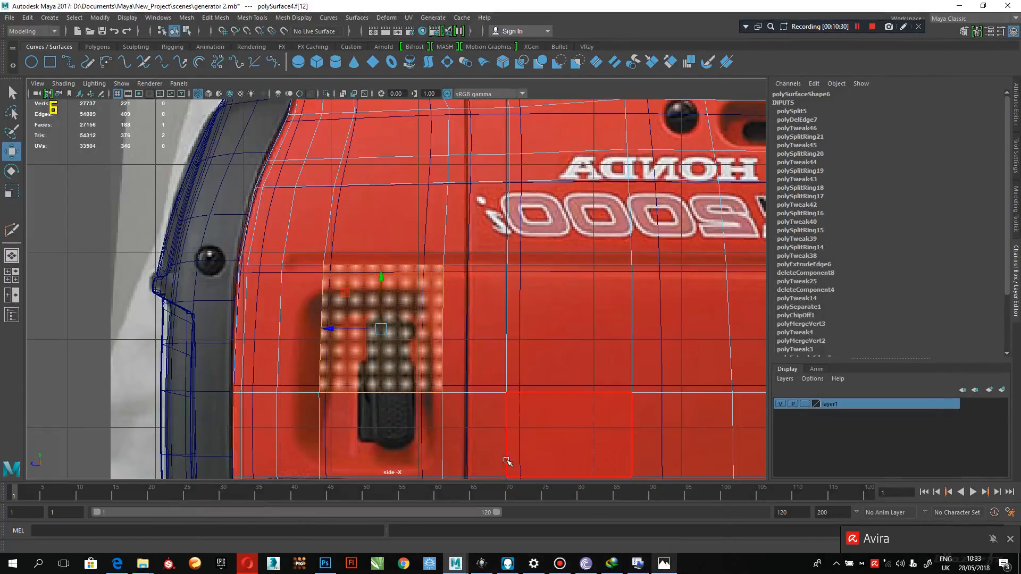
mouse_move(665, 567)
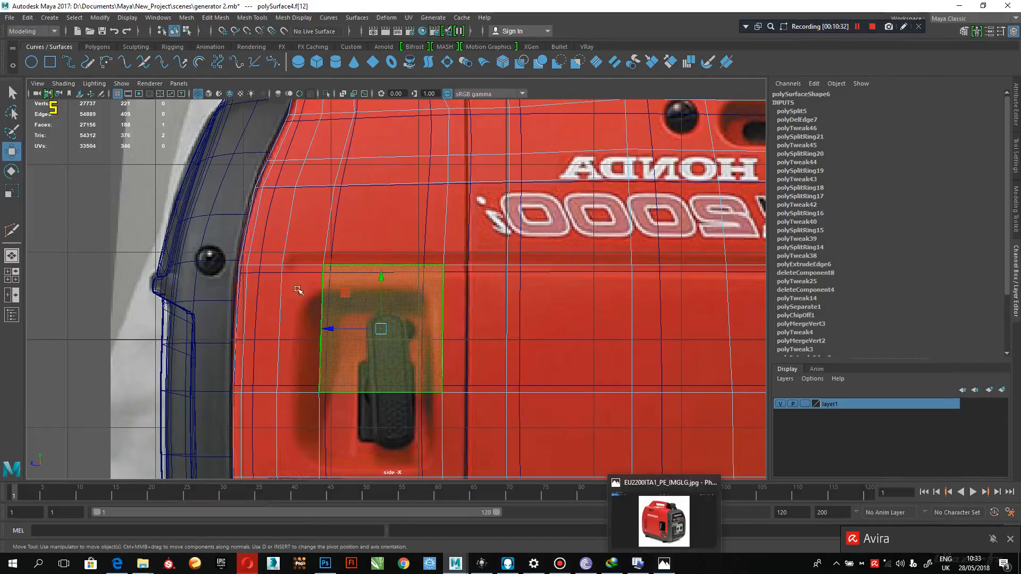
Insert a vertical edge loop between the curved seam beside the vent slots and the side panel's outer border.
click(299, 269)
right_drag(298, 264, 299, 229)
click(319, 273)
alt+middle_drag(318, 273, 530, 331)
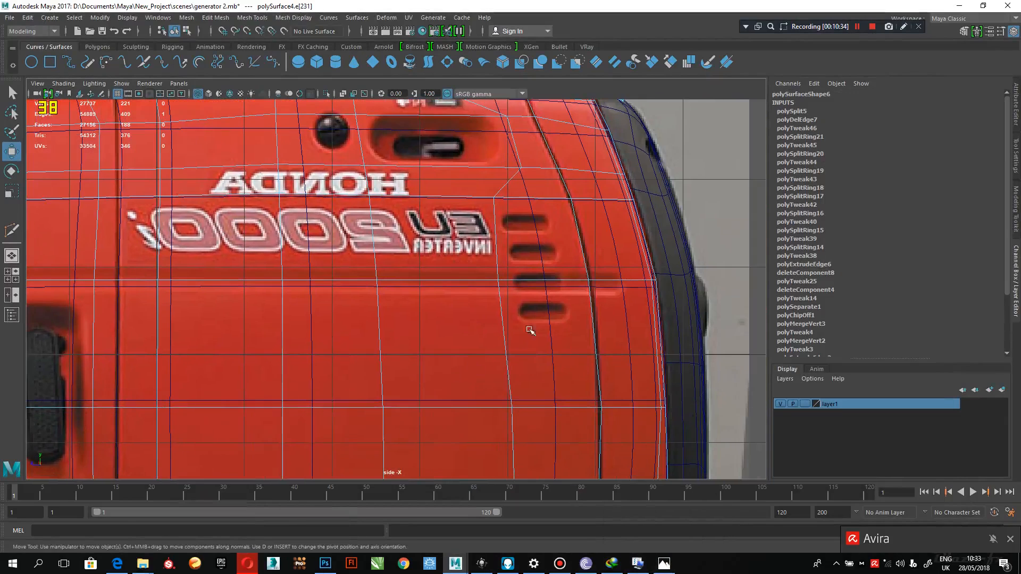
right_drag(604, 281, 615, 353)
click(619, 283)
scroll(574, 326, down, 5)
scroll(455, 279, up, 4)
scroll(455, 279, up, 3)
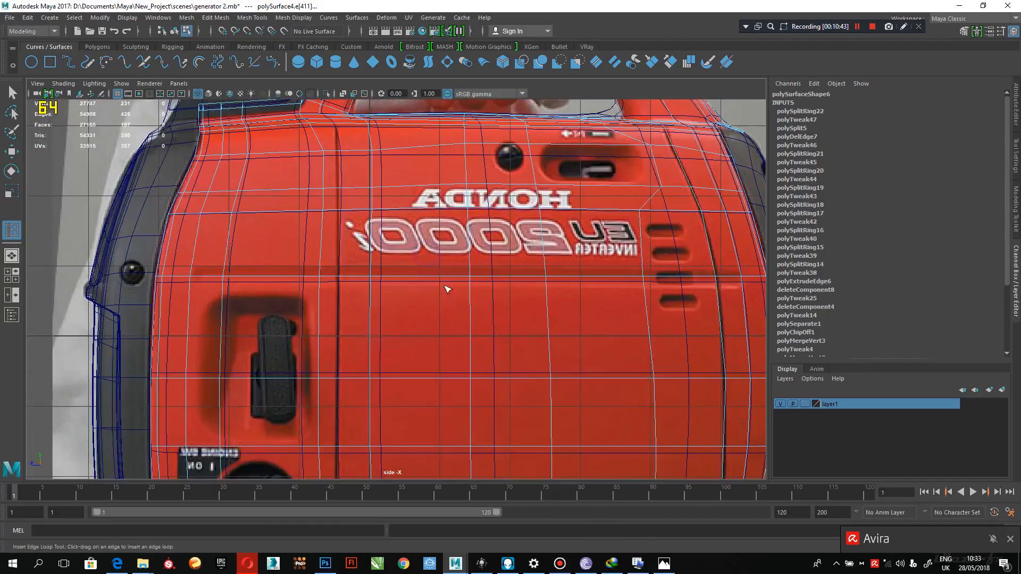
Try to extrude the horizontal edge row along the side panel's crease, offsetting it in local Z.
key(q)
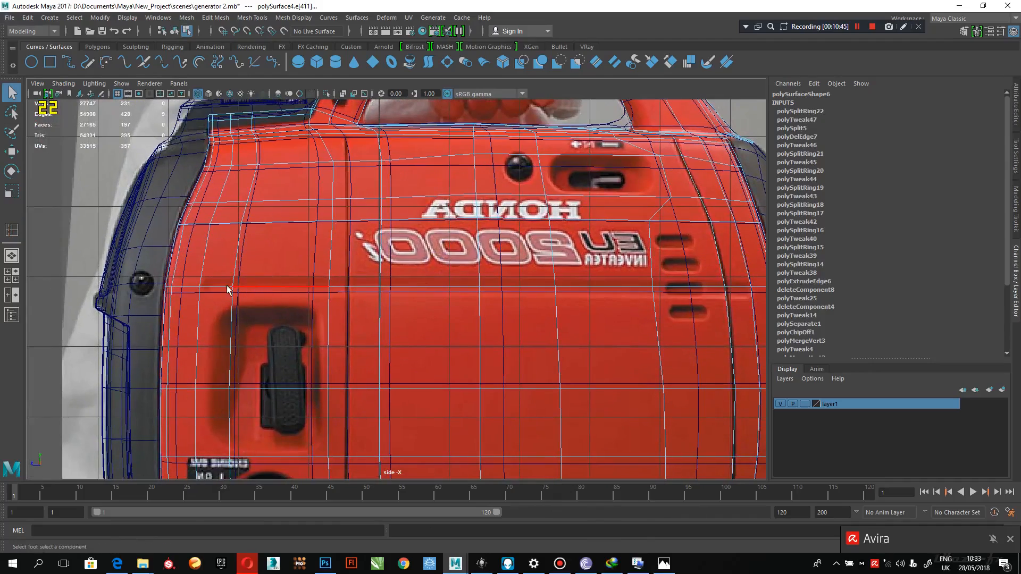
alt+middle_drag(698, 339, 520, 351)
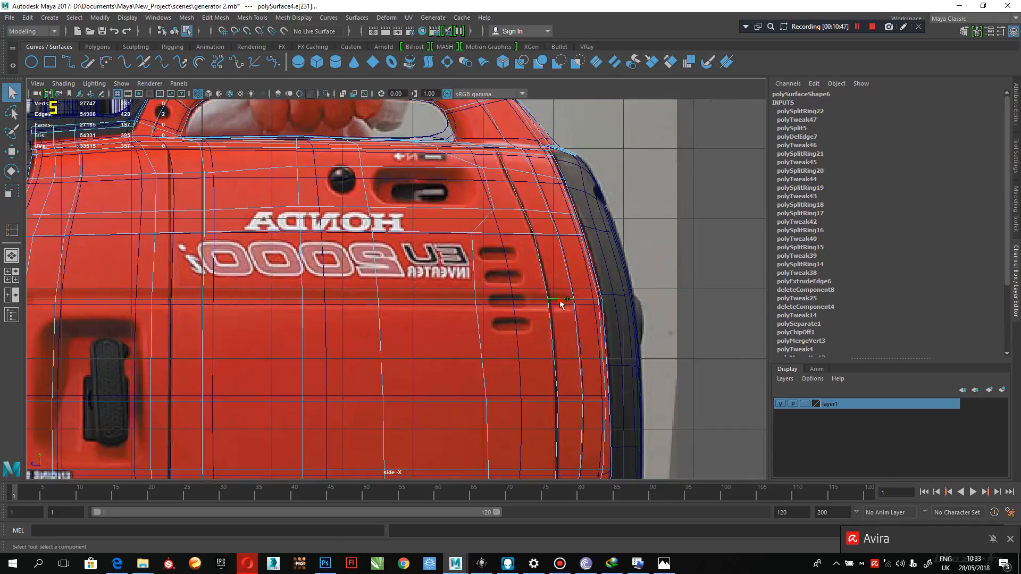
alt+middle_drag(485, 316, 570, 315)
shift+right_drag(548, 302, 486, 297)
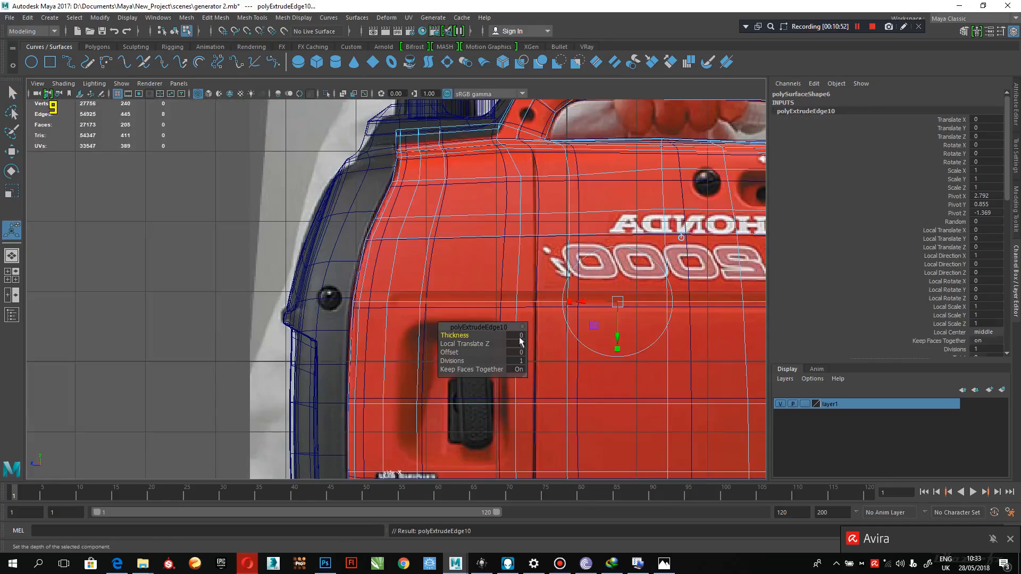
key(space)
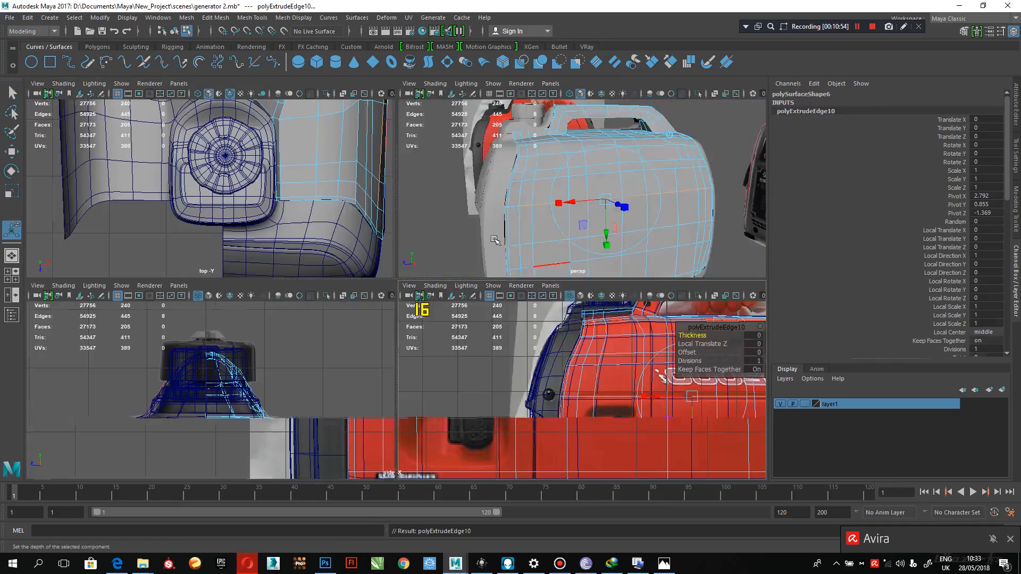
scroll(629, 217, up, 3)
drag(629, 217, 661, 215)
drag(698, 135, 716, 136)
Undo the crease edge extrusion and its preceding edge selection.
key(ctrl+z)
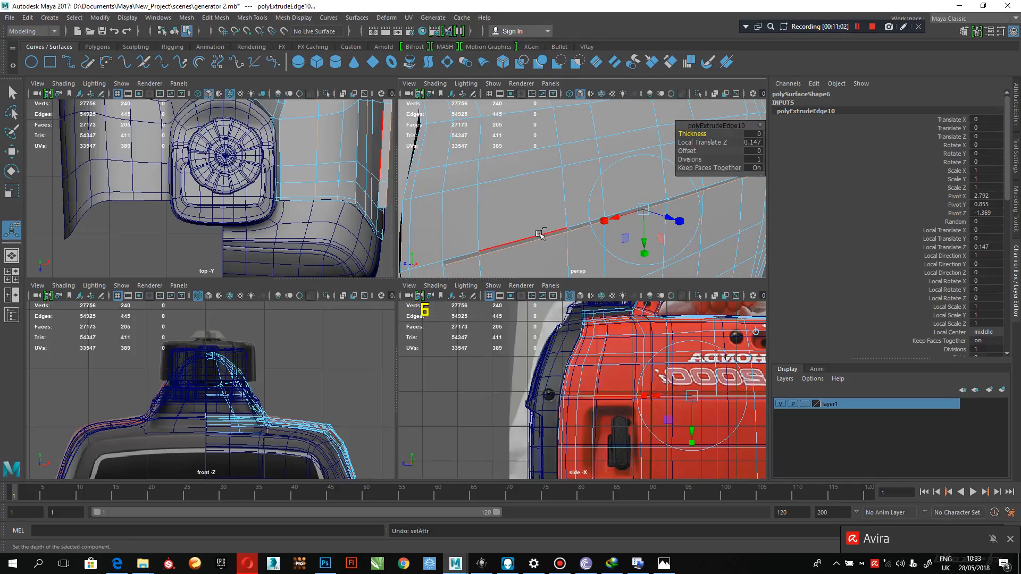
key(ctrl+z)
key(ctrl+z)
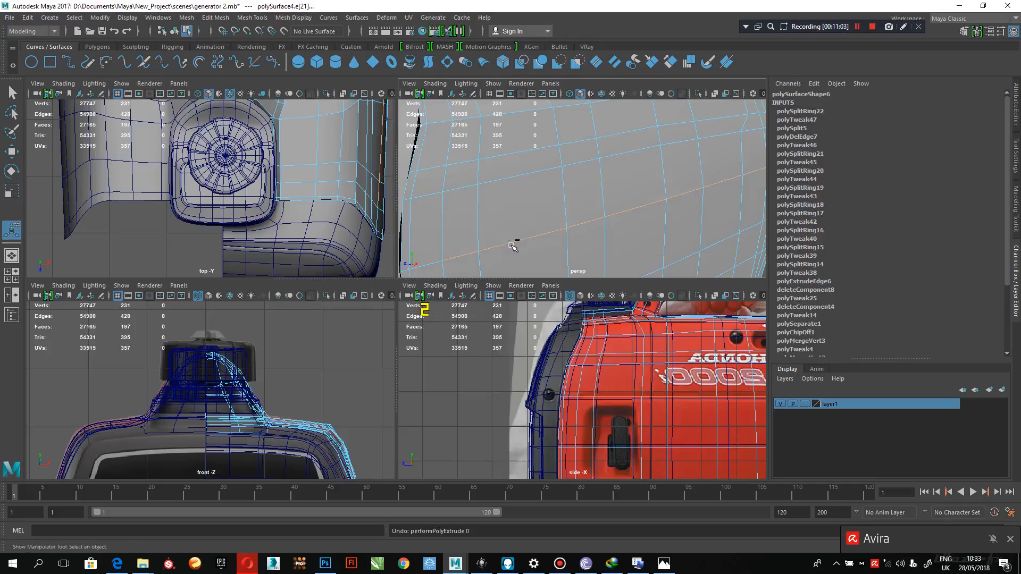
key(ctrl+z)
key(ctrl+z)
Reselect the horizontal edge row along the side panel's crease and bevel it.
key(f)
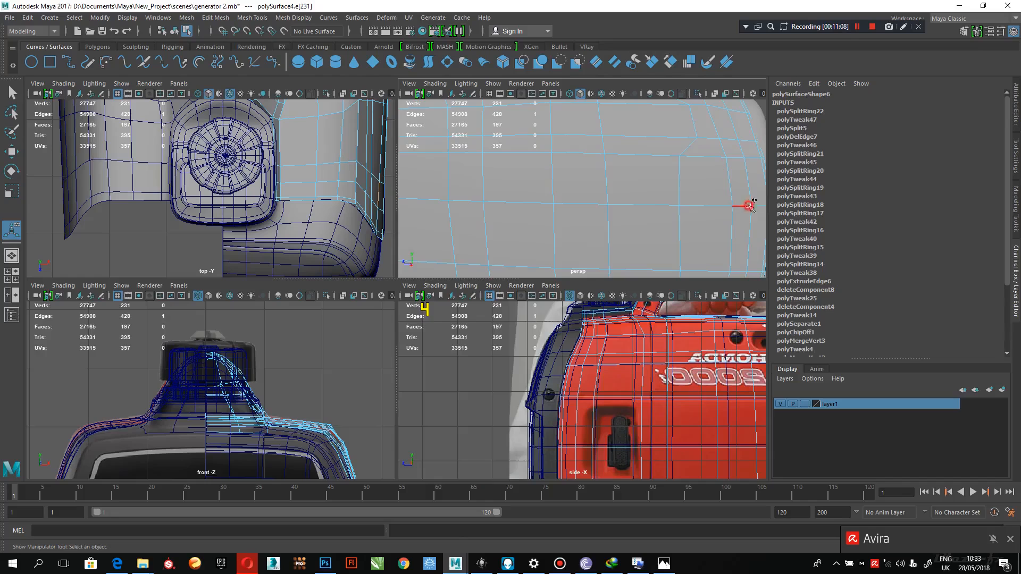
alt+middle_drag(676, 386, 501, 366)
key(space)
alt+drag(581, 246, 419, 289)
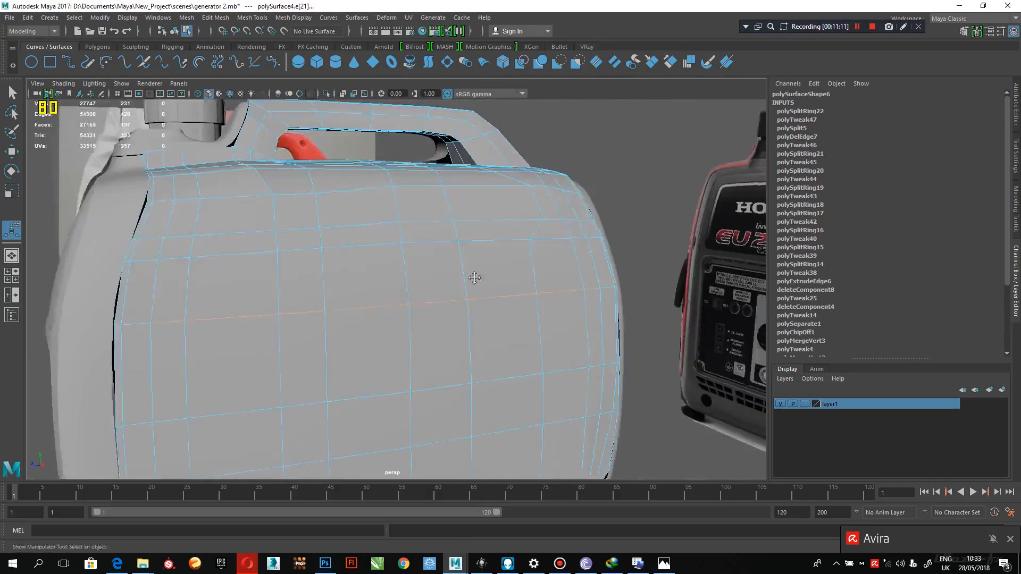
scroll(420, 289, up, 5)
shift+right_drag(356, 278, 408, 281)
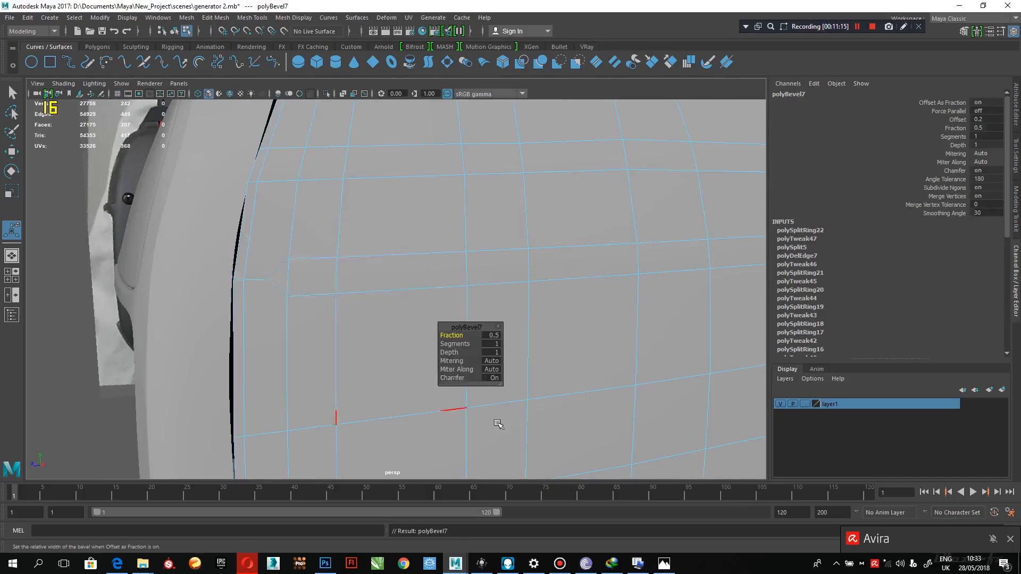
Set the crease bevel's fraction to 0.3 and its segments to 2, matching it to the side reference photo.
key(space)
key(space)
alt+middle_drag(363, 296, 285, 332)
alt+right_drag(286, 331, 341, 359)
drag(456, 336, 453, 339)
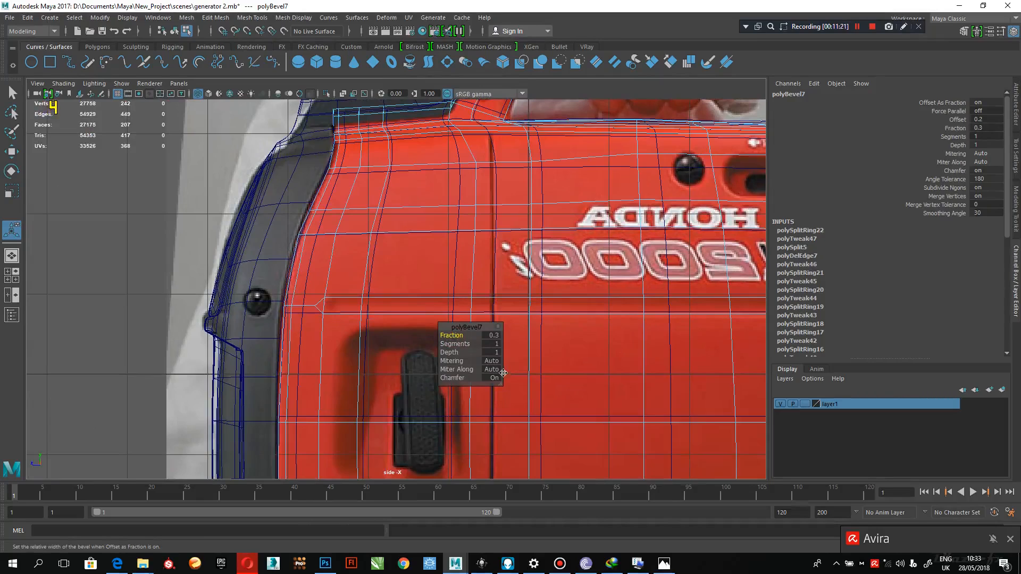
drag(445, 345, 447, 346)
alt+middle_drag(558, 310, 137, 324)
key(space)
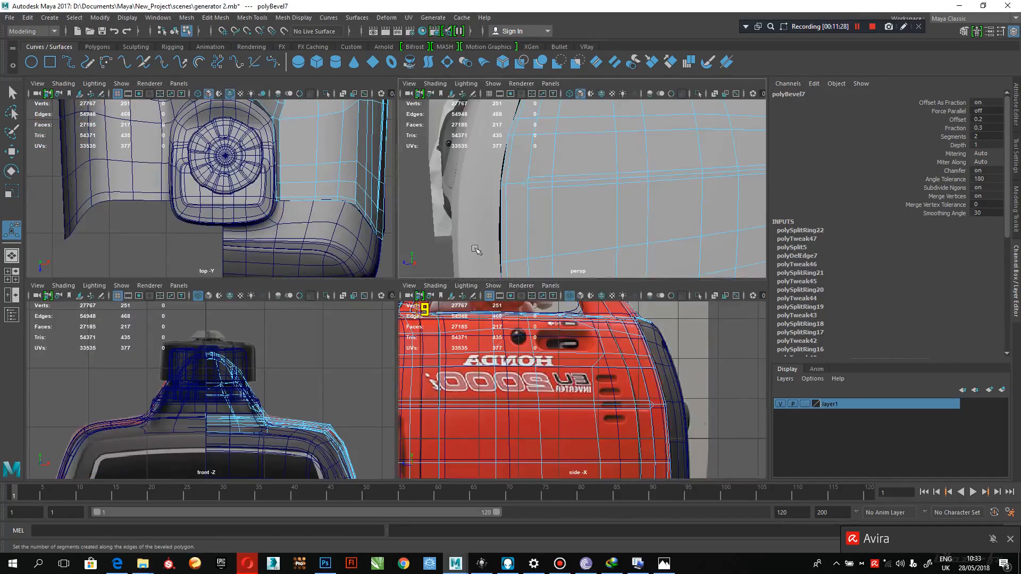
Select the middle edge row of the beveled side crease, leaving out the end edge that runs to the panel's border.
key(space)
double_click(345, 289)
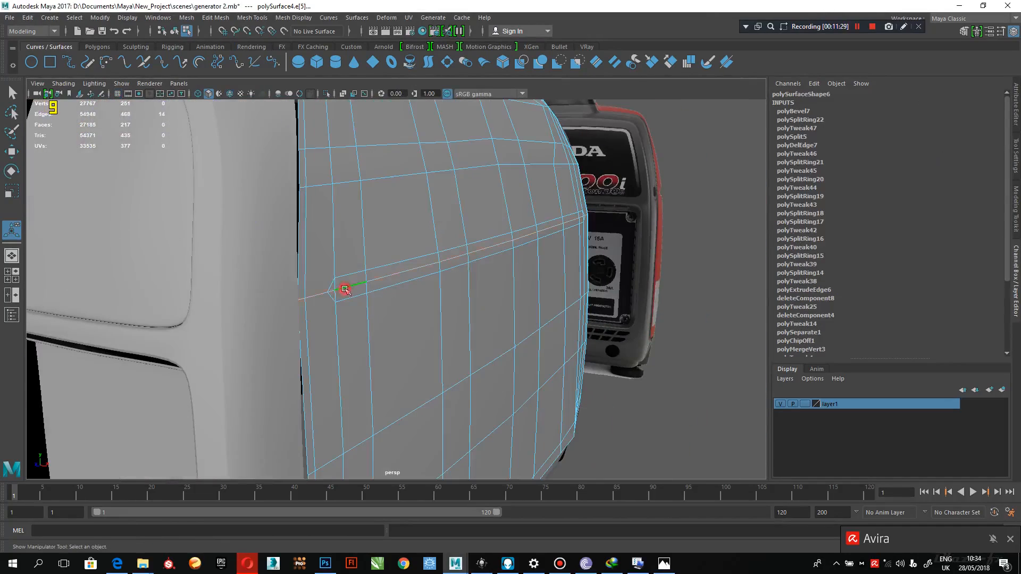
click(335, 293)
alt+right_drag(335, 293, 605, 361)
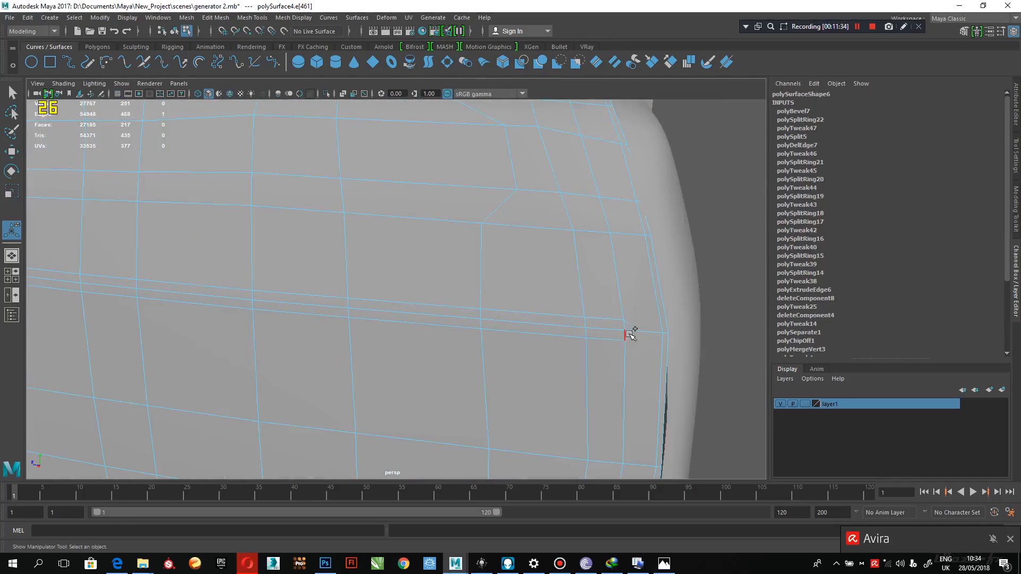
mouse_move(536, 358)
alt+right_down()
mouse_move(486, 349)
mouse_move(523, 352)
alt+right_up()
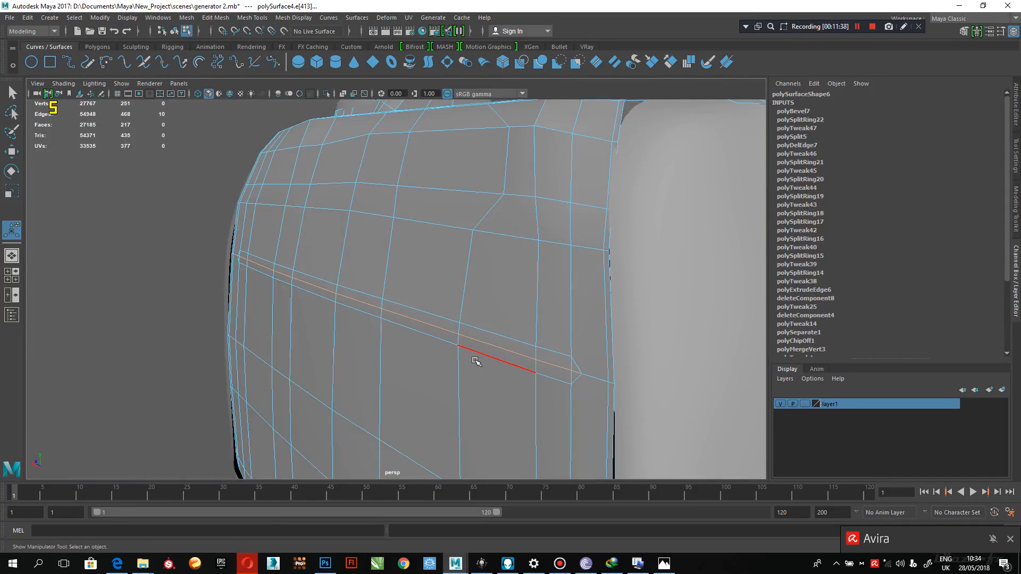
key(w)
drag(303, 298, 299, 295)
key(ctrl+z)
ctrl+drag(602, 354, 577, 379)
Remove the remaining end edges from the middle crease row selection and move the row outward along X.
alt+drag(390, 413, 585, 379)
alt+middle_drag(584, 379, 686, 356)
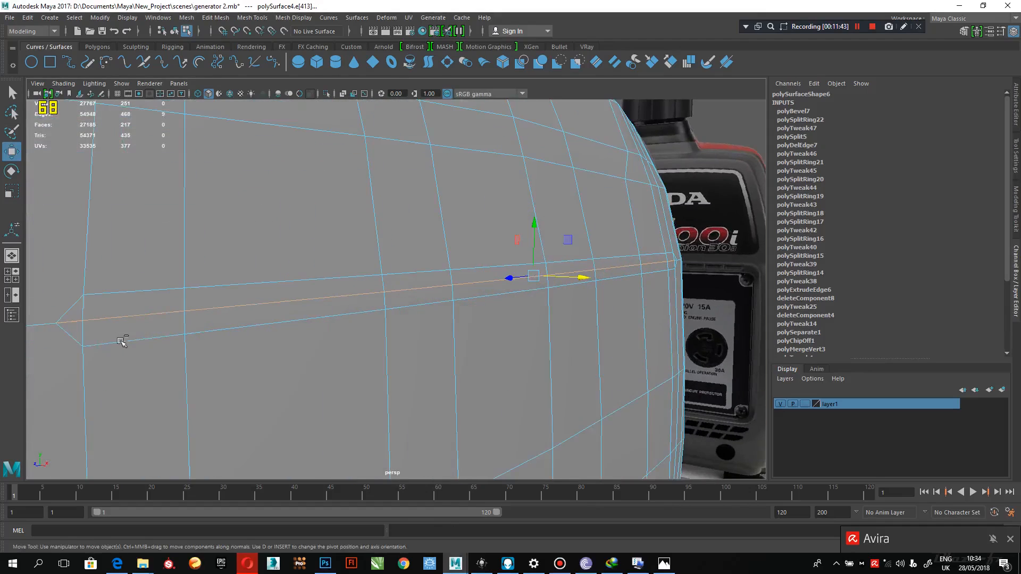
ctrl+drag(51, 339, 48, 342)
key(ctrl+z)
ctrl+drag(74, 305, 60, 340)
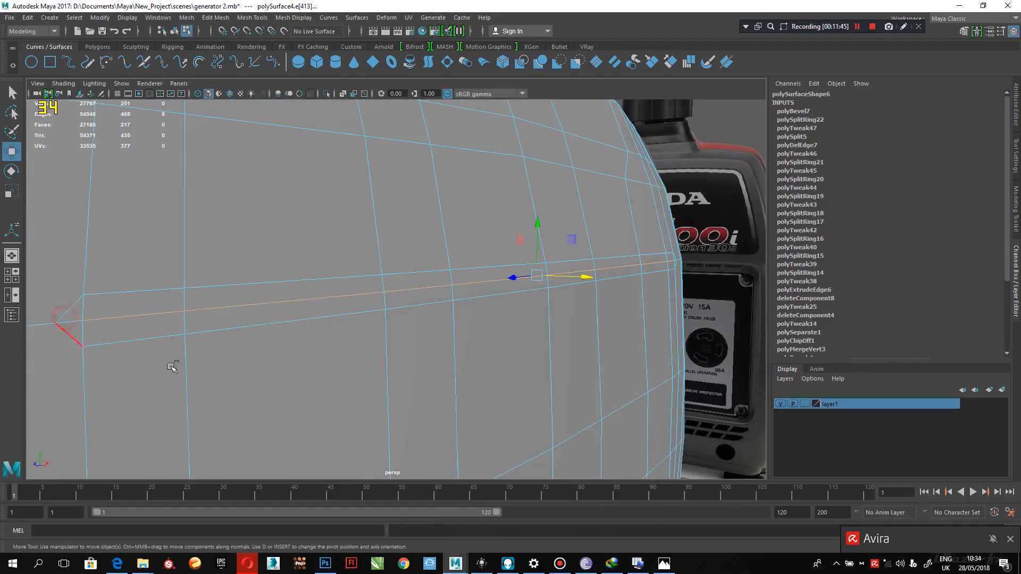
drag(574, 281, 546, 292)
click(612, 273)
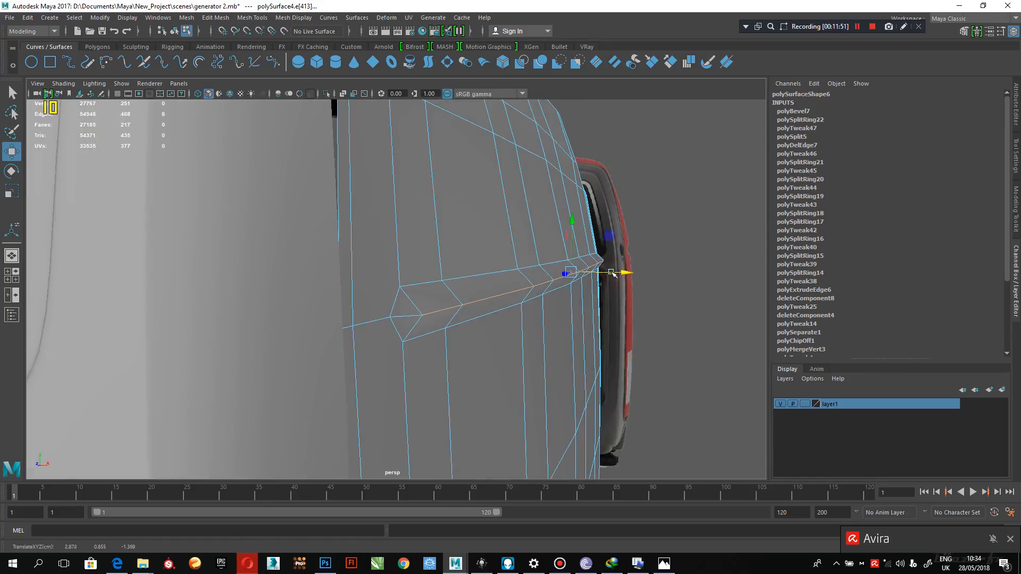
Try deleting the short middle edges at both ends of the crease and preview the shell smoothed.
click(403, 317)
alt+drag(362, 364, 489, 378)
shift+click(577, 352)
key(Delete)
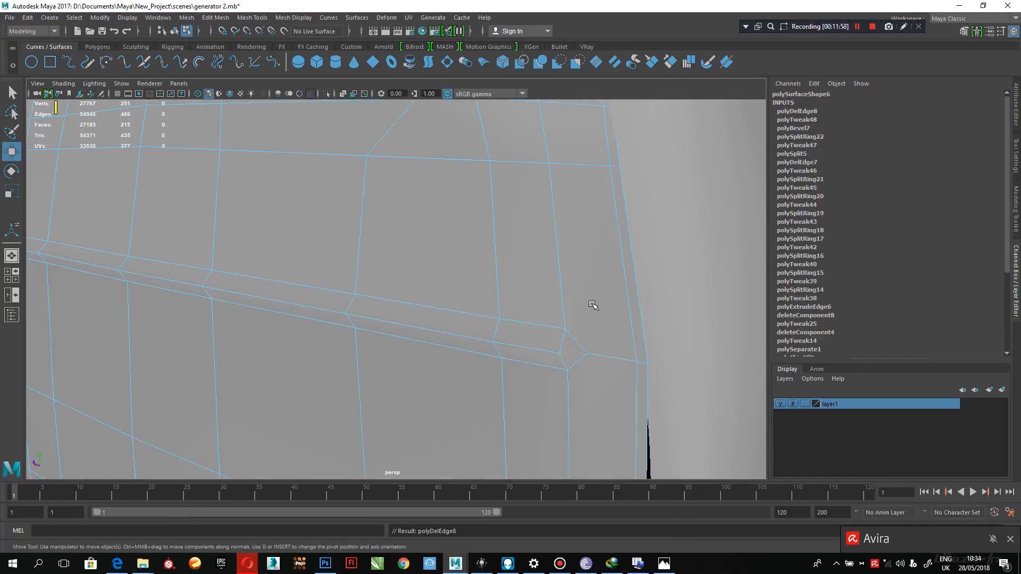
key(3)
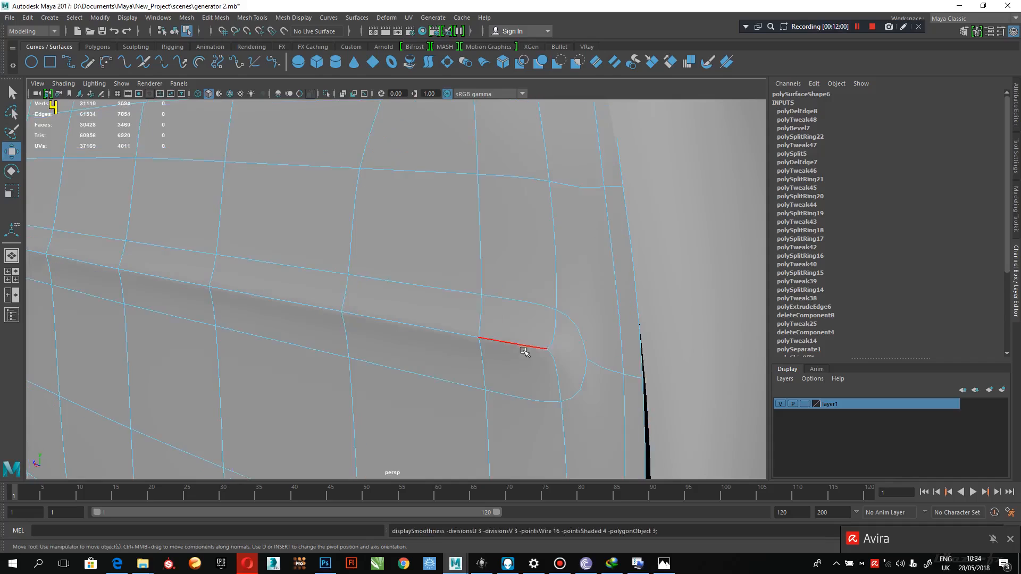
scroll(552, 371, down, 4)
mouse_move(553, 371)
alt+mouse_down()
mouse_move(424, 338)
mouse_move(628, 337)
mouse_move(554, 317)
mouse_move(569, 361)
alt+mouse_up()
alt+middle_drag(569, 362, 574, 378)
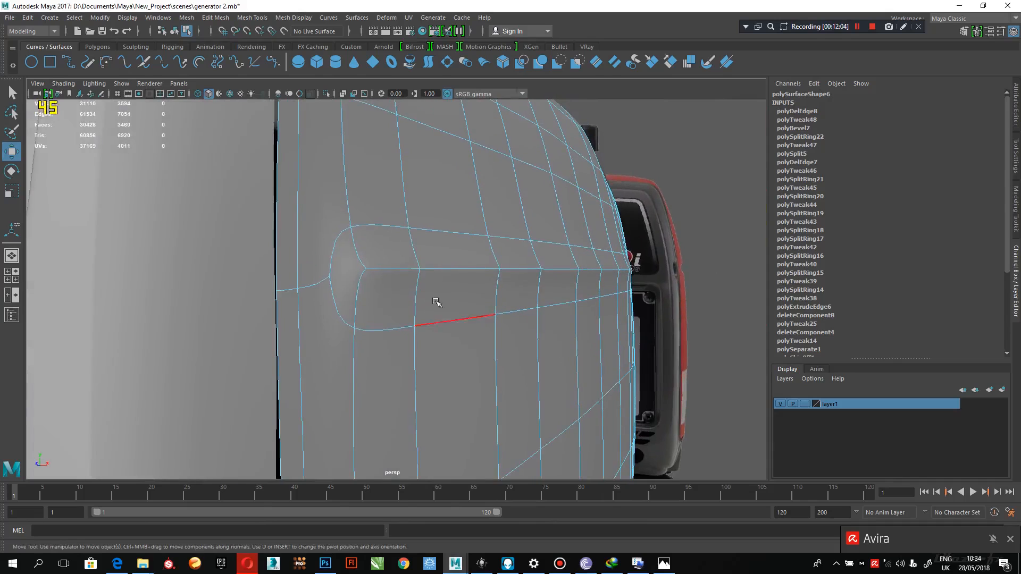
Undo the deletion of the short middle edges at the crease's ends.
alt+drag(430, 298, 298, 285)
right_drag(303, 246, 305, 216)
double_click(317, 282)
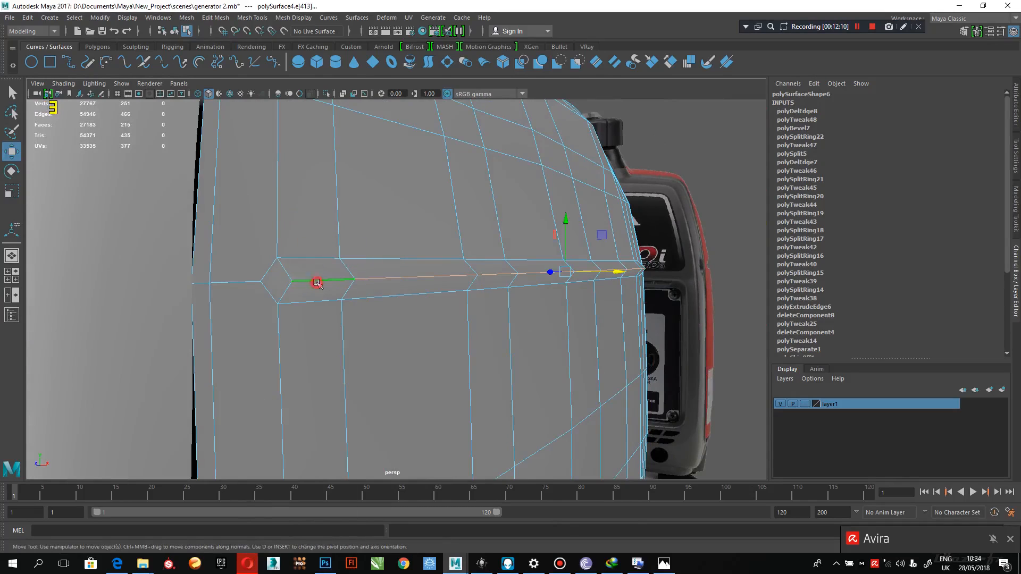
key(ctrl+z)
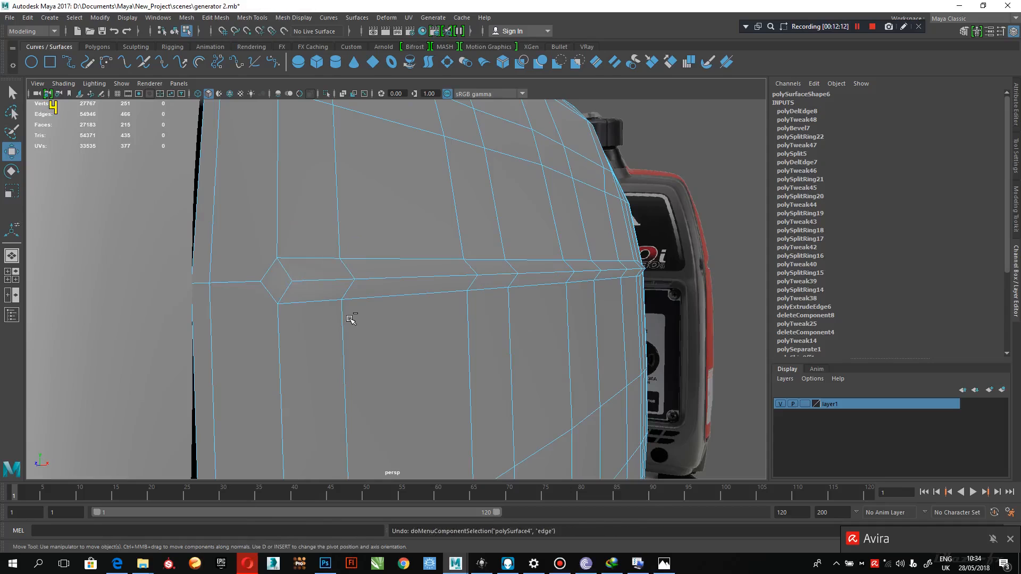
key(ctrl+z)
key(ctrl+z)
key(ctrl+z)
Reselect the crease's middle edge row and leave out the short edges at both ends.
alt+drag(536, 314, 620, 204)
double_click(345, 262)
ctrl+drag(281, 234, 212, 347)
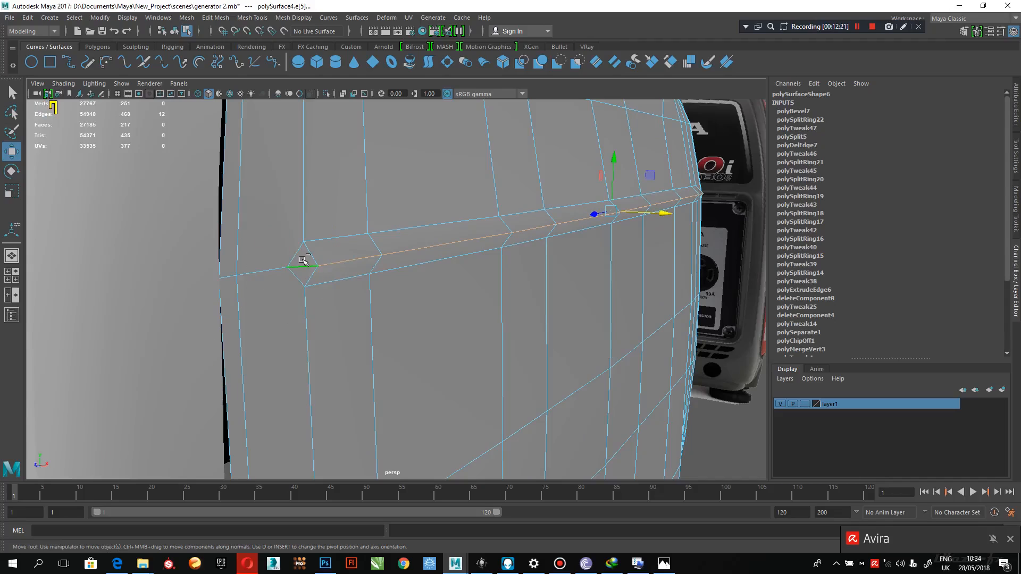
alt+drag(458, 285, 346, 306)
alt+right_drag(307, 234, 418, 254)
ctrl+drag(428, 231, 309, 306)
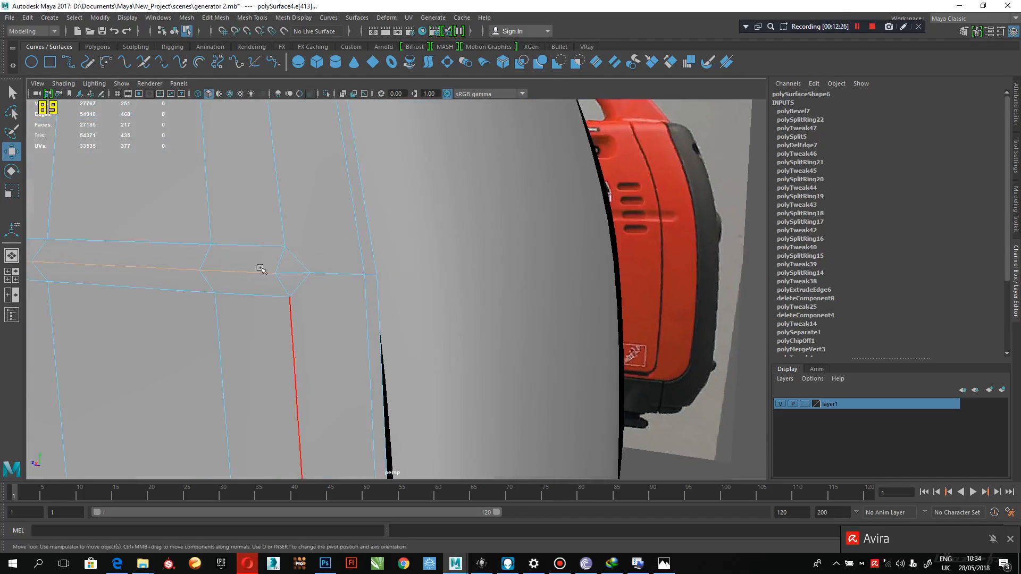
Bevel the crease's middle edge row with a fraction of 0.7 and 2 segments.
shift+right_drag(246, 271, 296, 271)
alt+drag(305, 298, 346, 282)
alt+right_drag(350, 279, 459, 338)
mouse_move(461, 336)
mouse_down()
mouse_move(451, 336)
mouse_move(456, 345)
mouse_up()
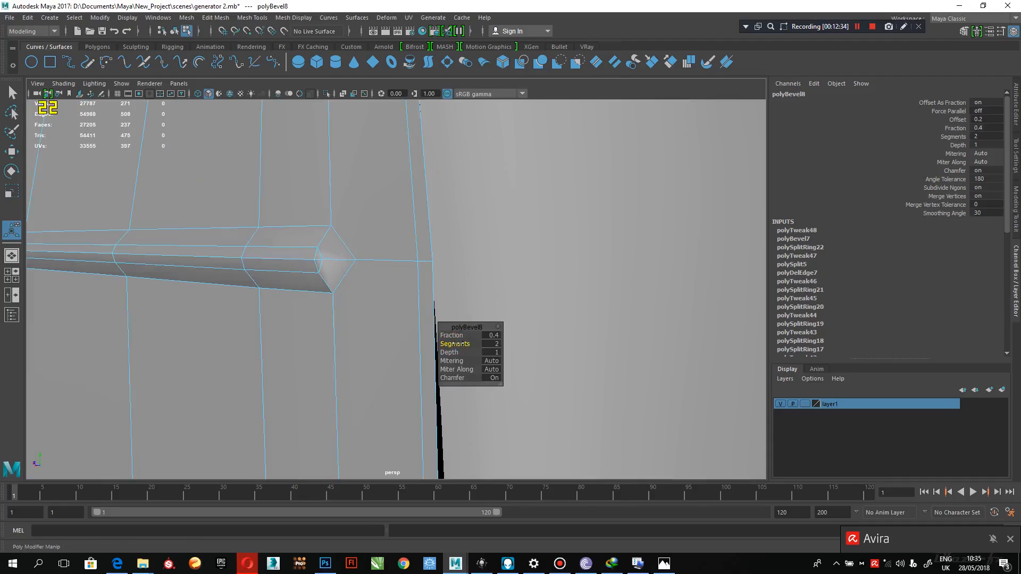
alt+right_drag(338, 270, 267, 254)
mouse_move(451, 336)
mouse_down()
mouse_move(374, 321)
mouse_move(439, 303)
mouse_move(321, 302)
mouse_move(451, 330)
mouse_up()
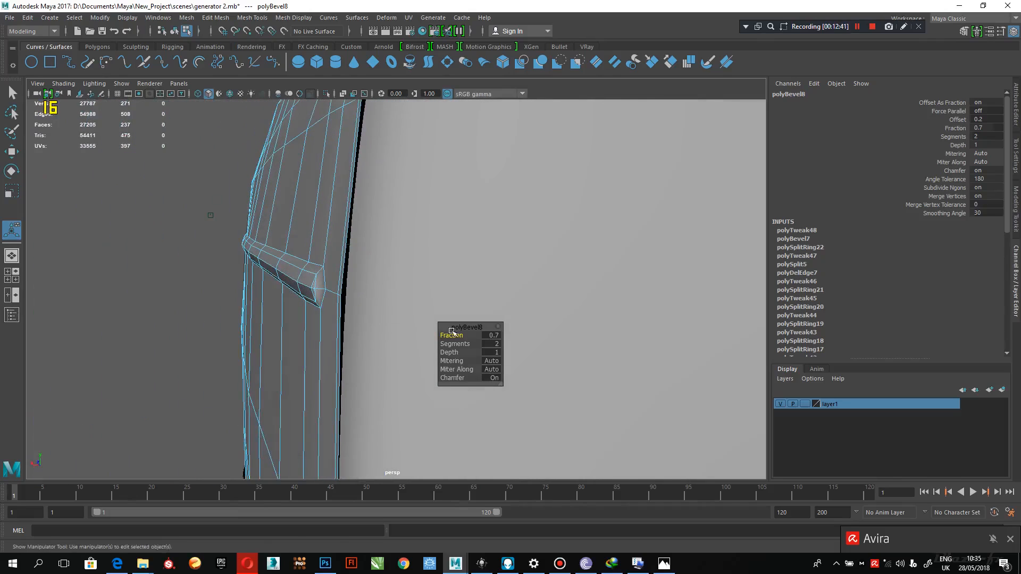
middle_drag(449, 336, 450, 338)
Delete the short middle edges at both ends of the newly beveled crease.
alt+drag(360, 292, 326, 200)
alt+right_drag(326, 200, 392, 274)
alt+drag(392, 274, 488, 314)
click(346, 275)
shift+click(184, 237)
key(Delete)
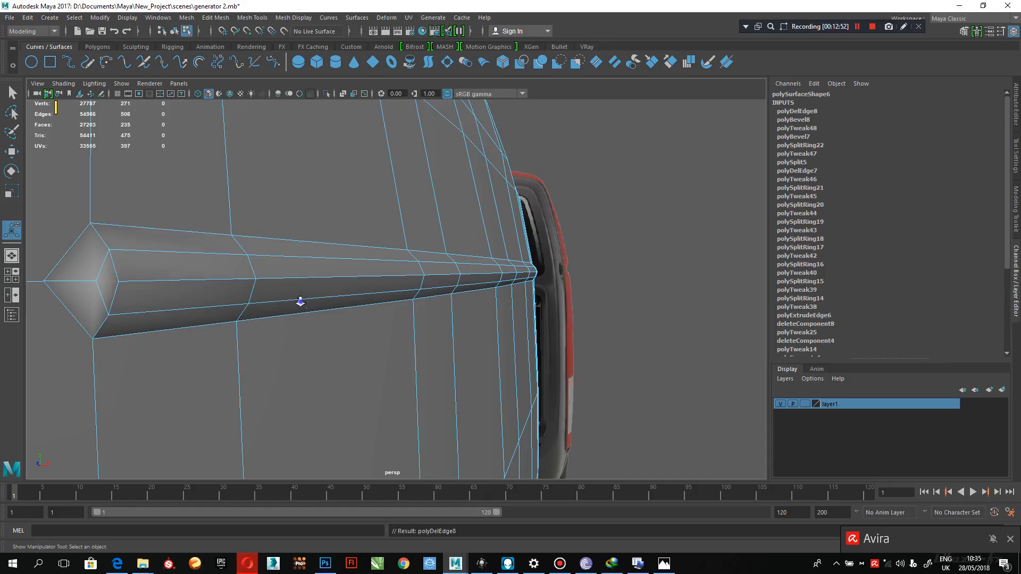
Preview the shell smoothed and examine the side crease's shape and ends from several angles around the model.
scroll(302, 303, down, 5)
alt+drag(263, 275, 249, 279)
key(3)
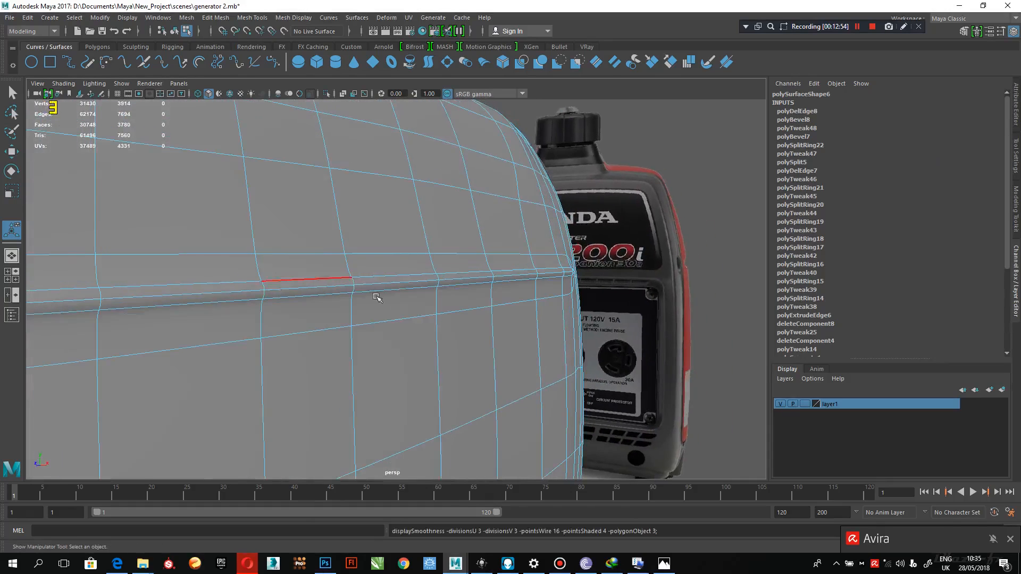
scroll(449, 332, down, 4)
alt+drag(383, 282, 414, 267)
right_drag(422, 180, 473, 162)
key(q)
click(679, 137)
alt+right_drag(703, 230, 692, 230)
alt+drag(598, 228, 453, 240)
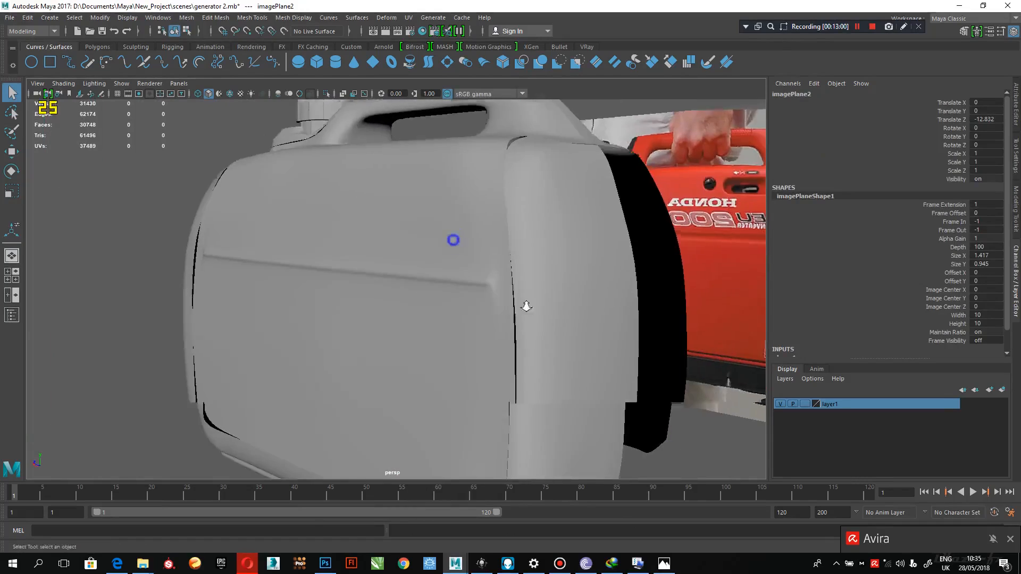
alt+right_drag(471, 255, 494, 295)
alt+drag(495, 294, 446, 300)
alt+right_drag(431, 321, 312, 321)
alt+drag(311, 321, 484, 357)
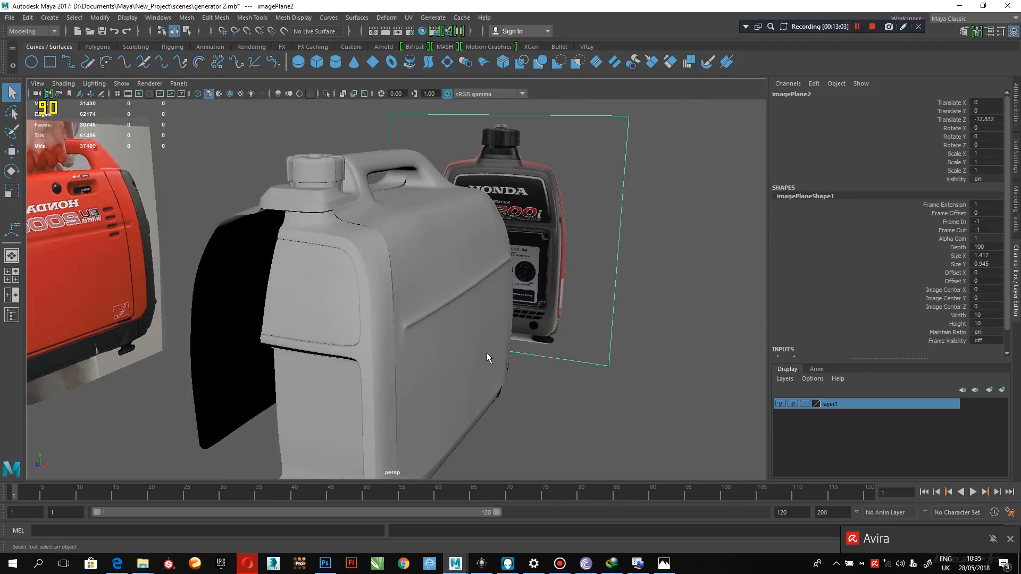
alt+drag(432, 294, 383, 269)
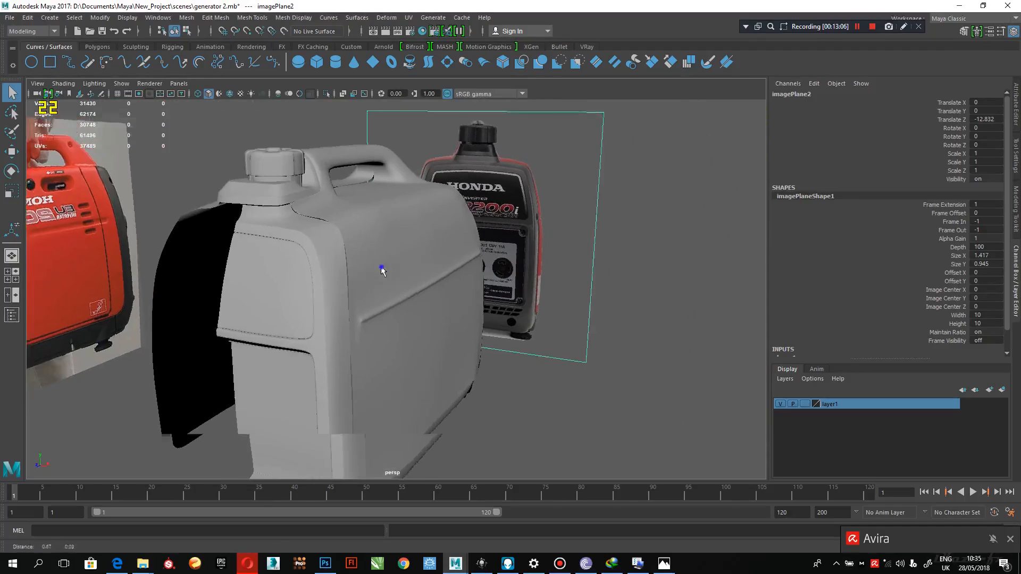
alt+right_drag(383, 269, 400, 353)
mouse_move(400, 352)
alt+mouse_down()
mouse_move(390, 314)
mouse_move(371, 326)
mouse_move(321, 296)
alt+mouse_up()
alt+right_drag(318, 294, 339, 303)
alt+drag(339, 302, 234, 312)
Inspect the crease's end on the unsmoothed shell and check it against the generator's reference photo.
click(280, 292)
key(1)
alt+middle_drag(234, 312, 411, 256)
alt+right_drag(246, 241, 290, 257)
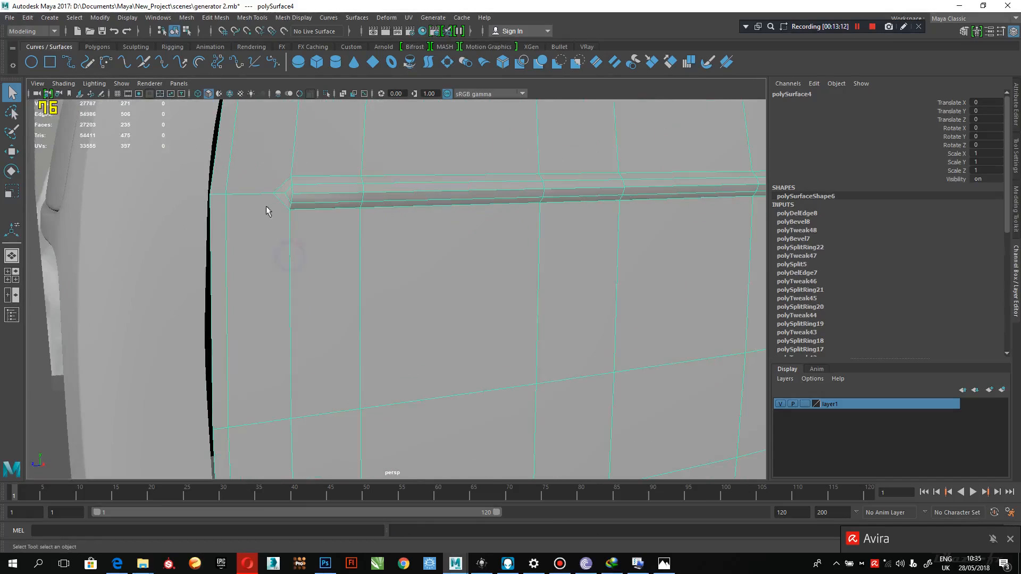
alt+middle_drag(307, 204, 333, 224)
alt+right_drag(333, 224, 359, 293)
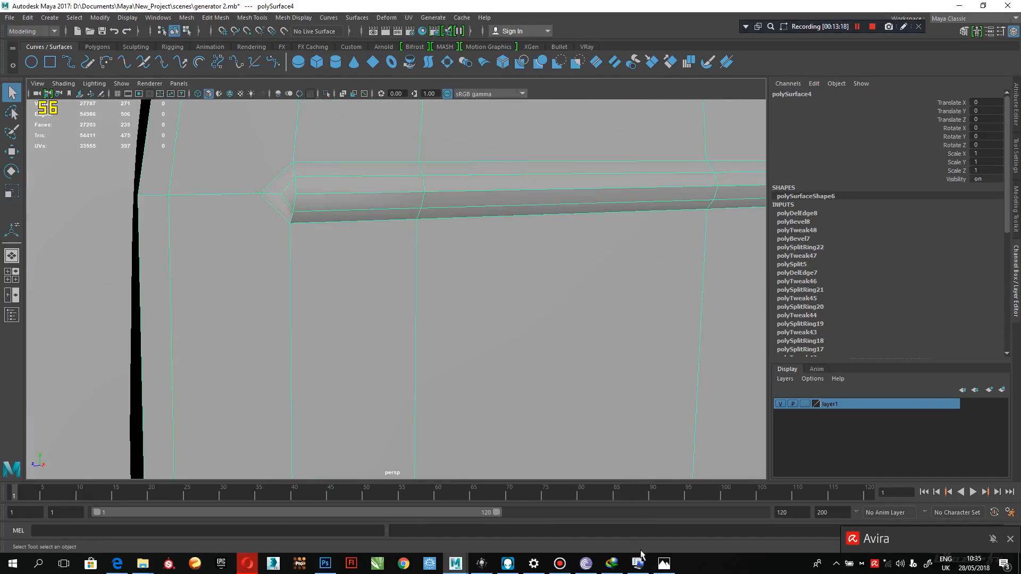
click(660, 565)
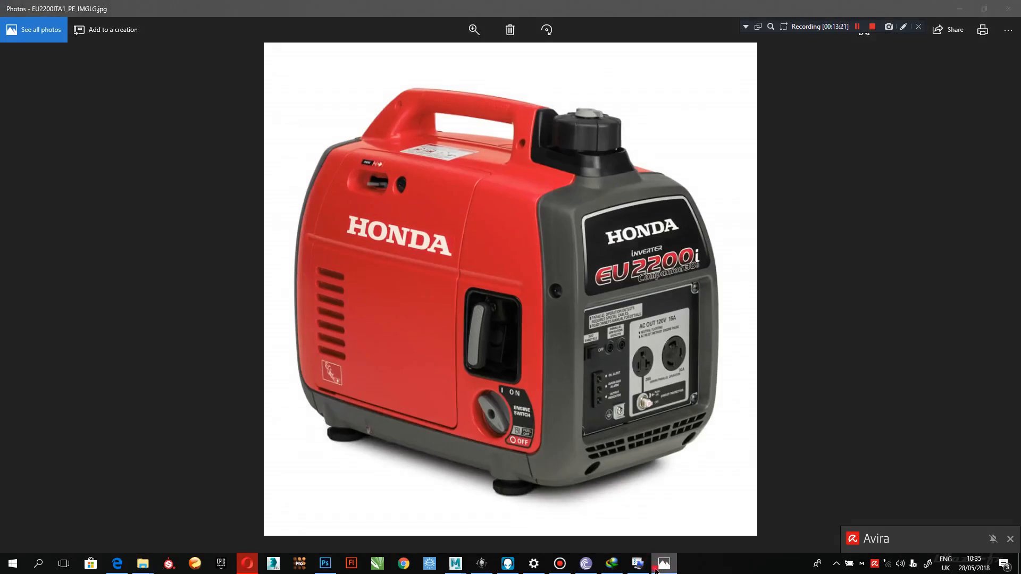
click(656, 569)
Shift the upper and lower corner vertices at the crease's end along Z toward the panel's nearby vertical border.
alt+drag(305, 288, 319, 298)
alt+right_drag(336, 313, 378, 320)
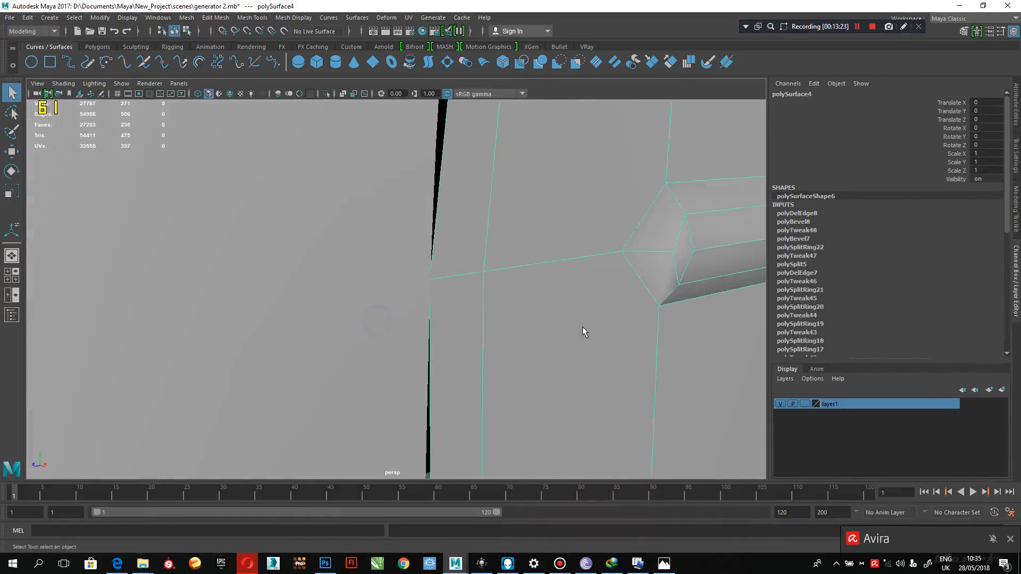
alt+middle_drag(617, 319, 536, 346)
alt+right_drag(536, 346, 503, 333)
alt+drag(503, 333, 451, 325)
alt+right_drag(450, 325, 426, 315)
alt+drag(426, 315, 434, 341)
alt+right_drag(433, 340, 422, 342)
alt+middle_drag(422, 342, 412, 314)
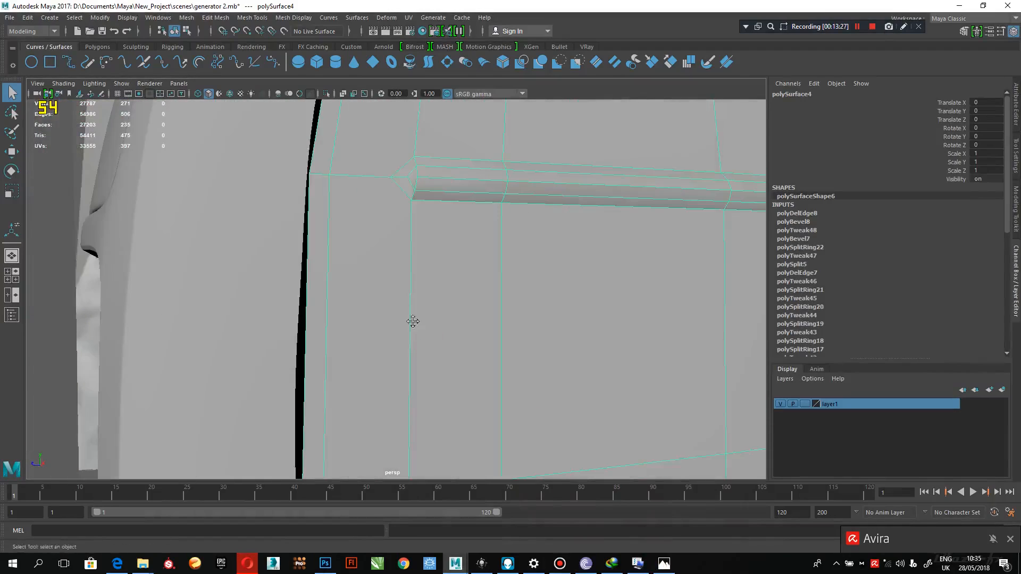
alt+drag(412, 314, 402, 282)
right_drag(424, 247, 369, 244)
click(423, 193)
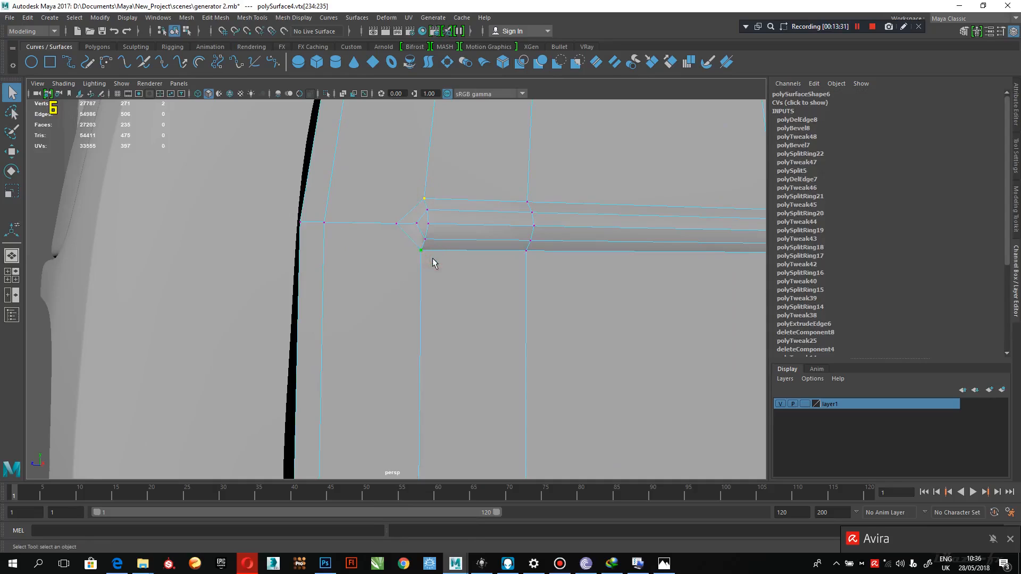
key(w)
drag(387, 224, 369, 224)
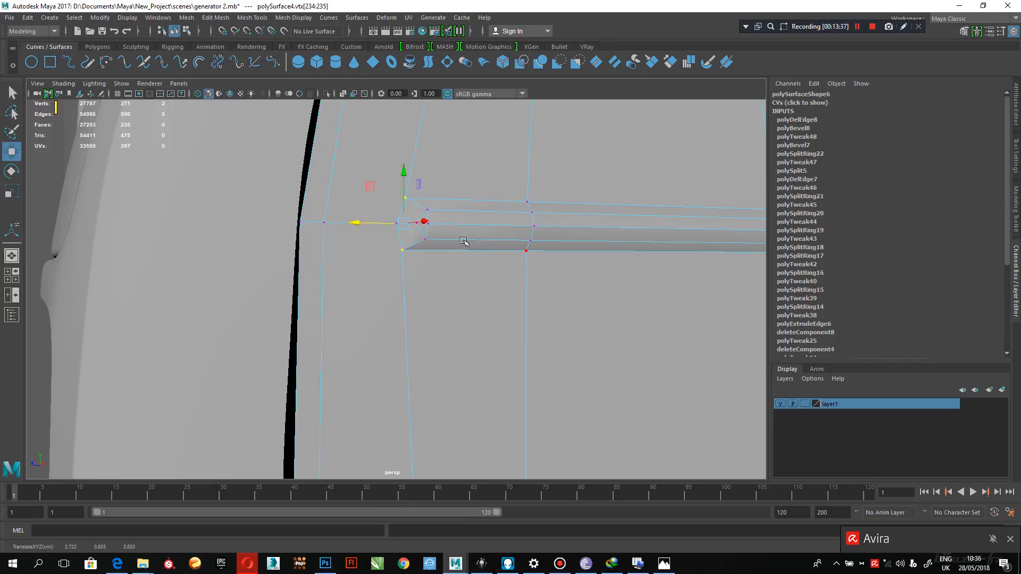
Pull the middle vertex at the crease's end back along Z into the crease and preview the shell smoothed.
click(430, 224)
drag(397, 222, 406, 222)
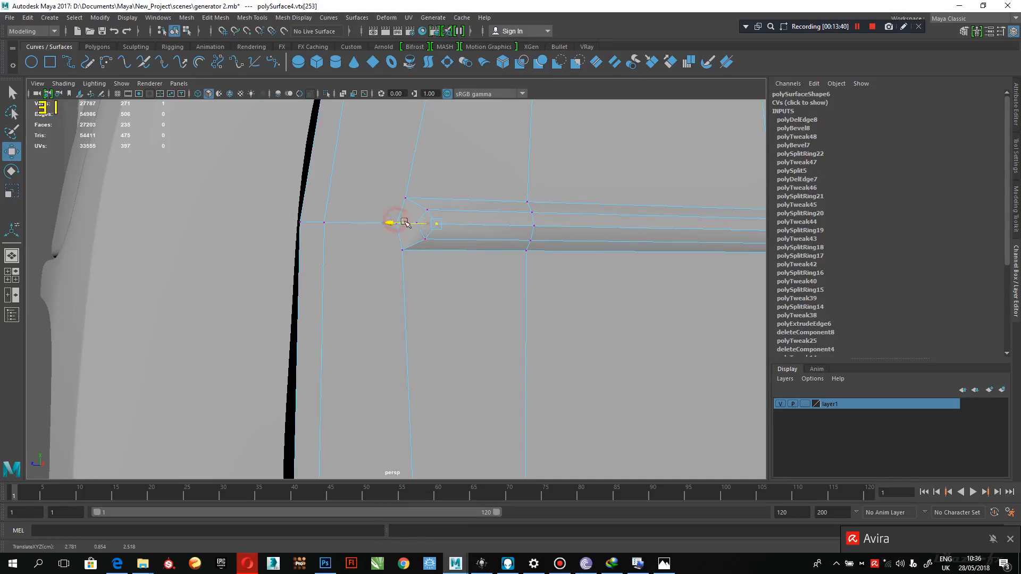
key(3)
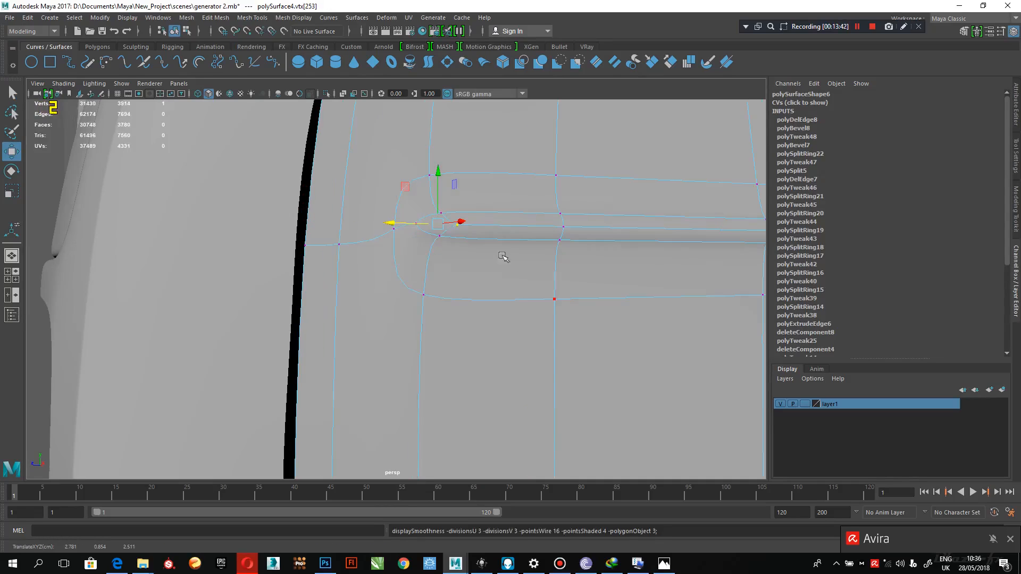
right_drag(513, 231, 539, 218)
alt+right_drag(379, 248, 111, 260)
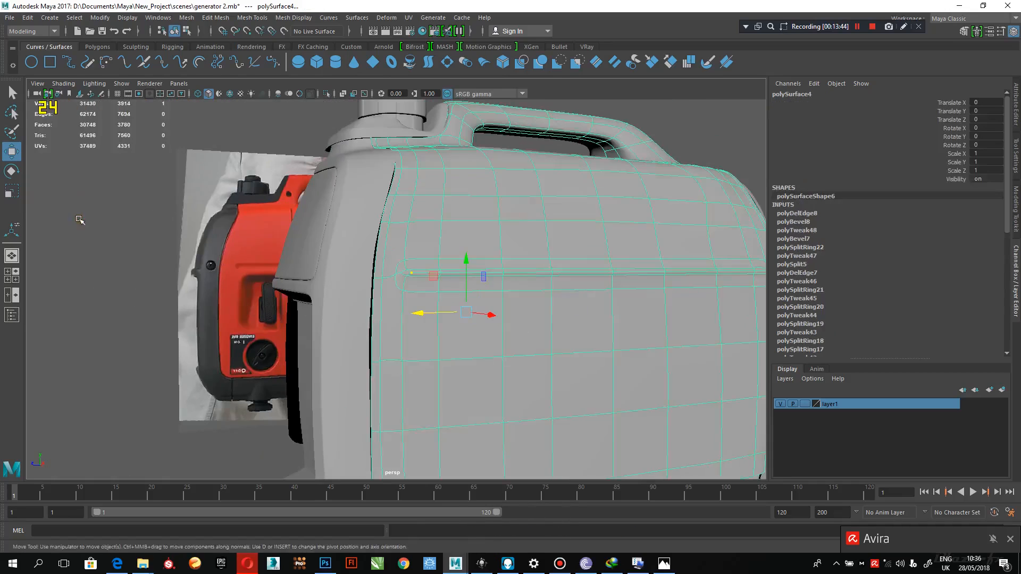
click(80, 218)
alt+drag(155, 290, 139, 298)
alt+right_drag(139, 299, 275, 346)
alt+drag(275, 345, 304, 350)
Return the shell to unsmoothed display and move the crease end's two corner vertices slightly further along Z toward the border.
click(514, 331)
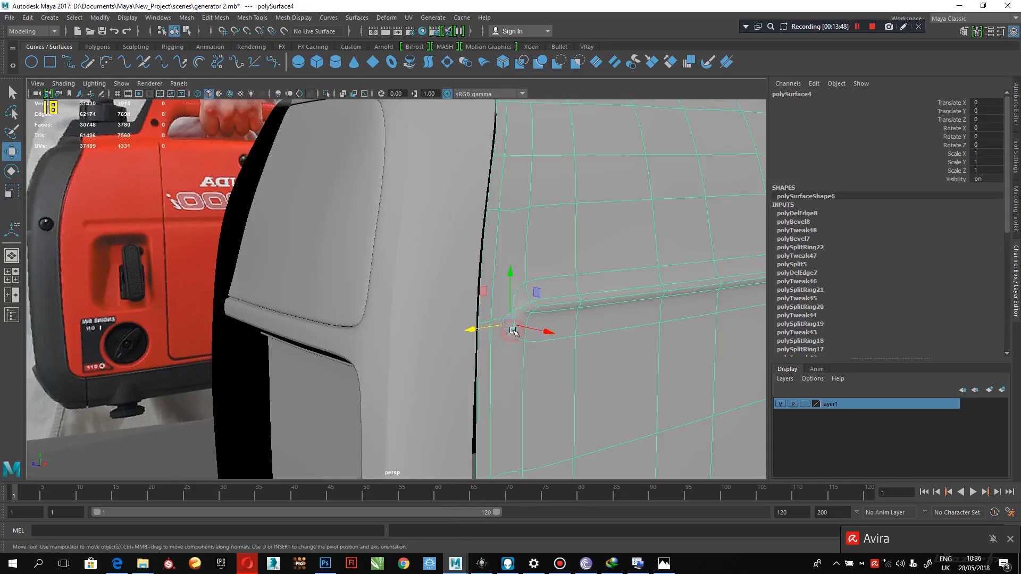
key(1)
alt+right_drag(512, 326, 556, 390)
alt+middle_drag(556, 390, 452, 356)
alt+right_drag(452, 356, 468, 385)
right_drag(412, 261, 367, 261)
click(418, 260)
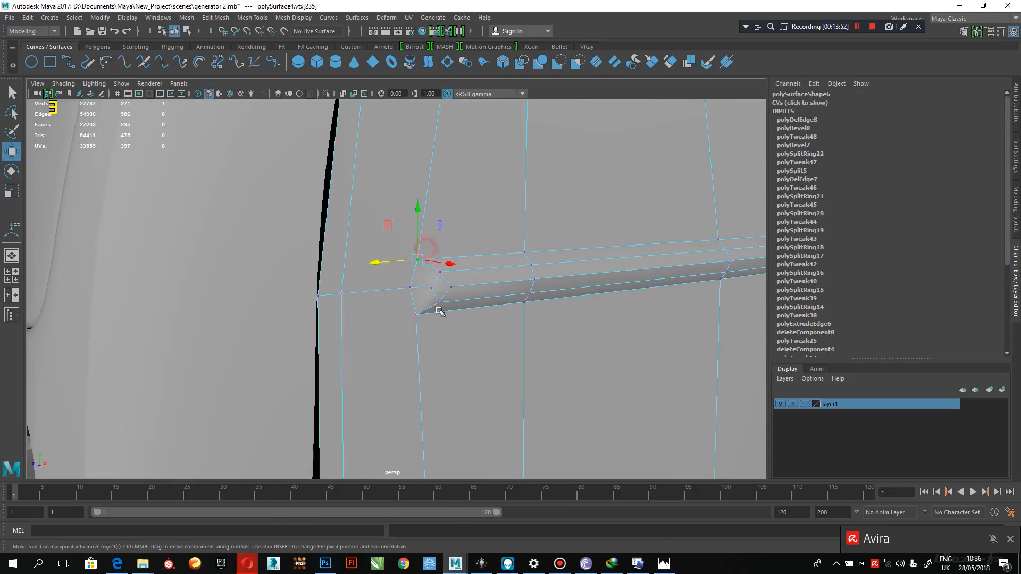
shift+click(418, 312)
drag(393, 292, 381, 289)
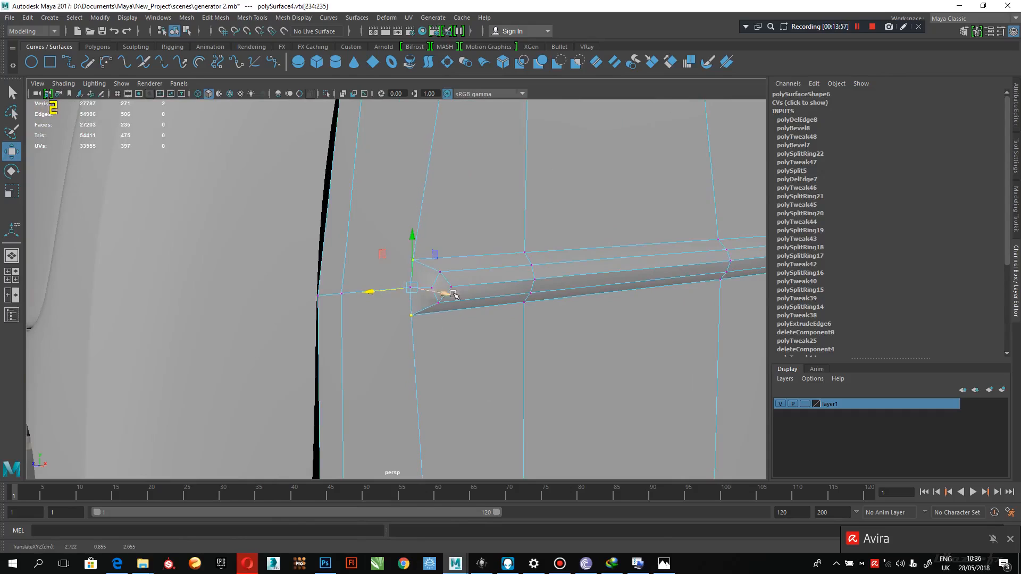
Scale the two corner vertices at the crease's end slightly apart vertically.
key(r)
drag(411, 250, 409, 245)
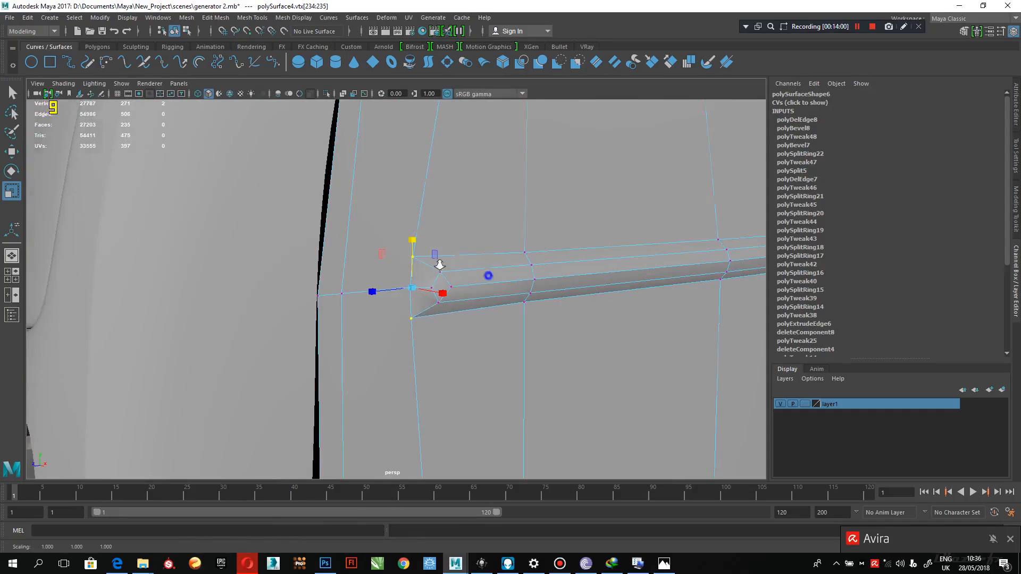
alt+right_drag(465, 268, 433, 270)
alt+drag(431, 270, 399, 272)
alt+drag(399, 324, 353, 333)
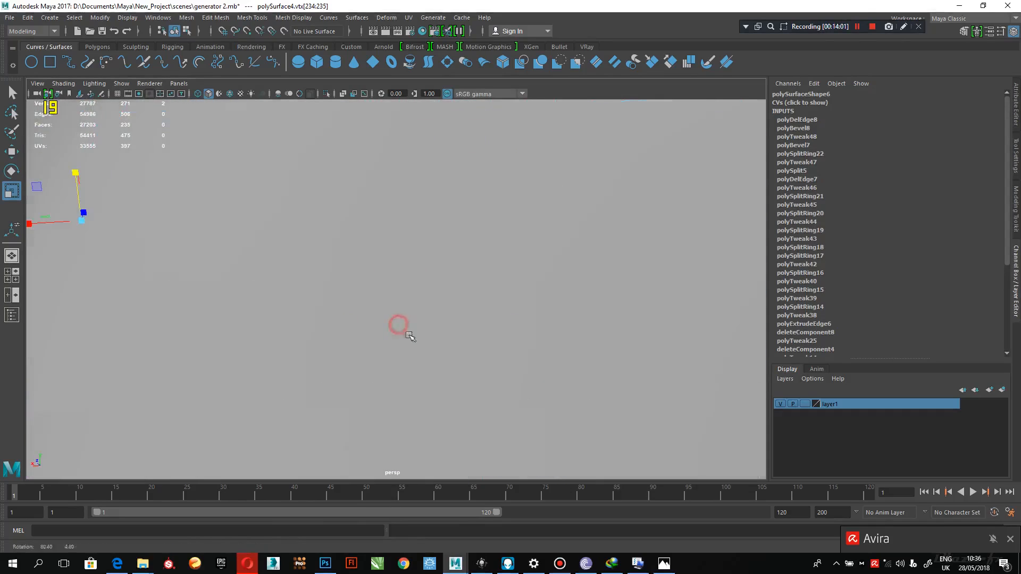
Preview the shell smoothed and examine the crease's end beside the panel border from several angles.
alt+right_drag(441, 314, 385, 299)
alt+drag(465, 322, 478, 355)
alt+right_drag(478, 354, 479, 356)
alt+middle_drag(480, 356, 485, 353)
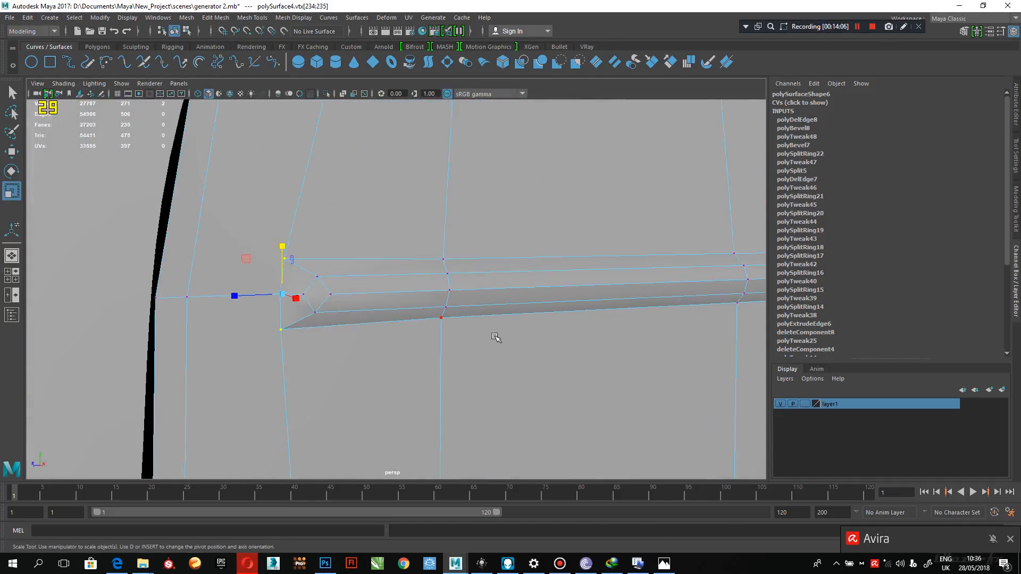
key(3)
right_drag(433, 283, 497, 262)
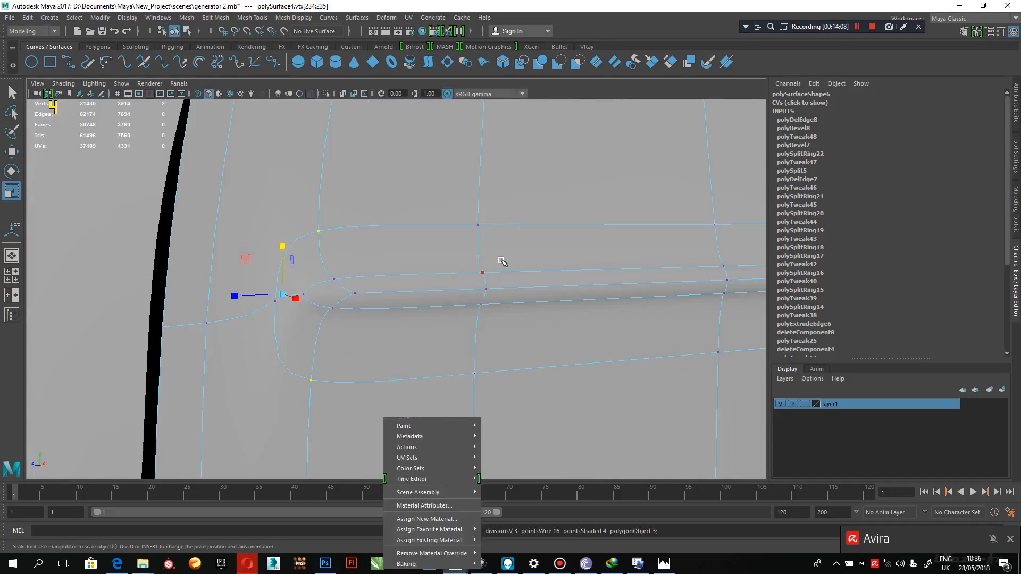
alt+right_drag(612, 314, 537, 308)
click(71, 231)
alt+drag(158, 264, 354, 356)
alt+right_drag(430, 364, 478, 391)
click(554, 347)
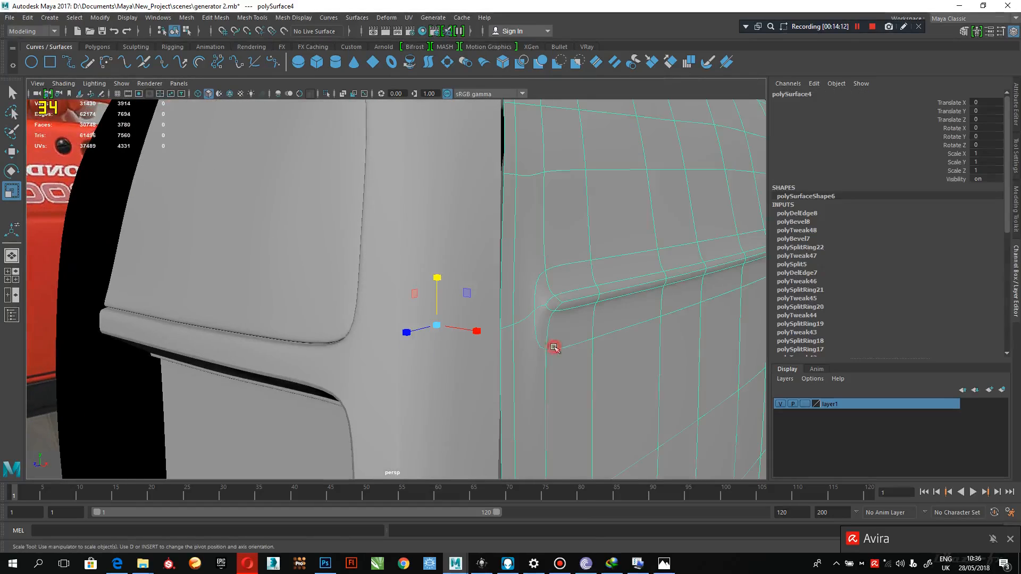
Return the shell to unsmoothed display and move the inner middle vertex at the crease's end slightly deeper into the crease along Z.
alt+right_drag(555, 348, 495, 338)
alt+drag(495, 338, 342, 281)
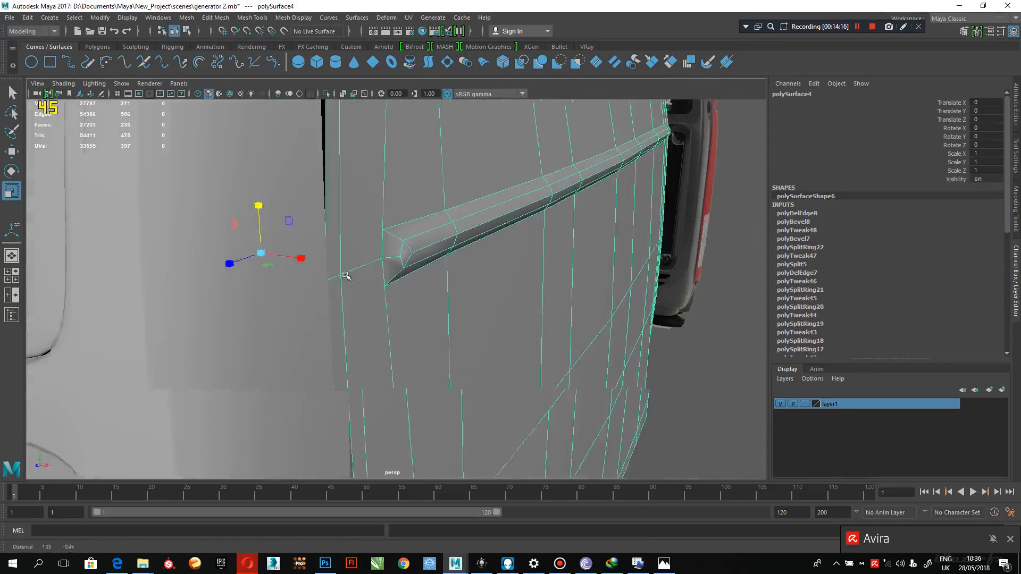
alt+right_drag(342, 280, 356, 280)
right_click(396, 231)
click(346, 231)
click(381, 286)
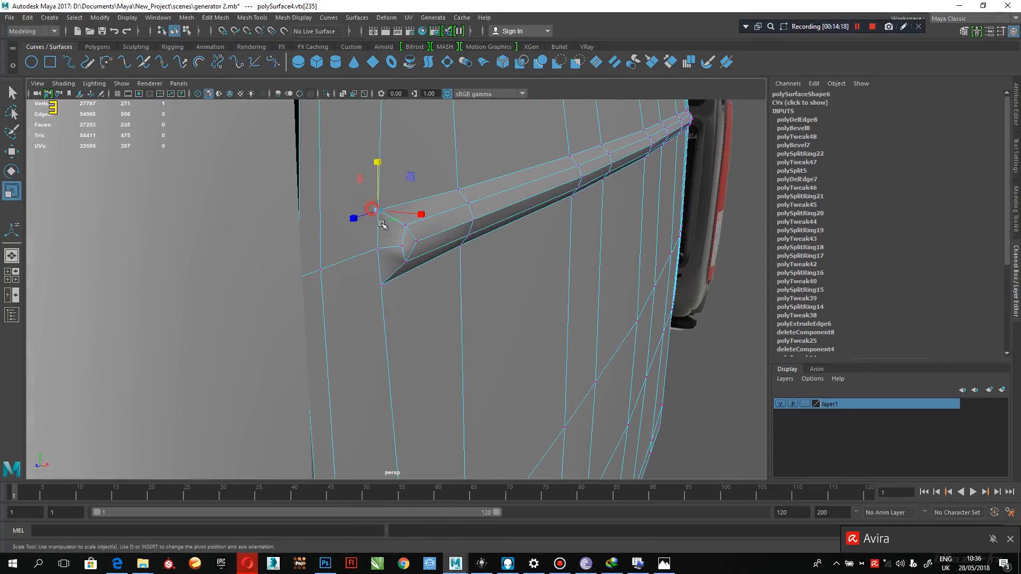
alt+drag(371, 302, 358, 298)
alt+middle_drag(358, 298, 417, 351)
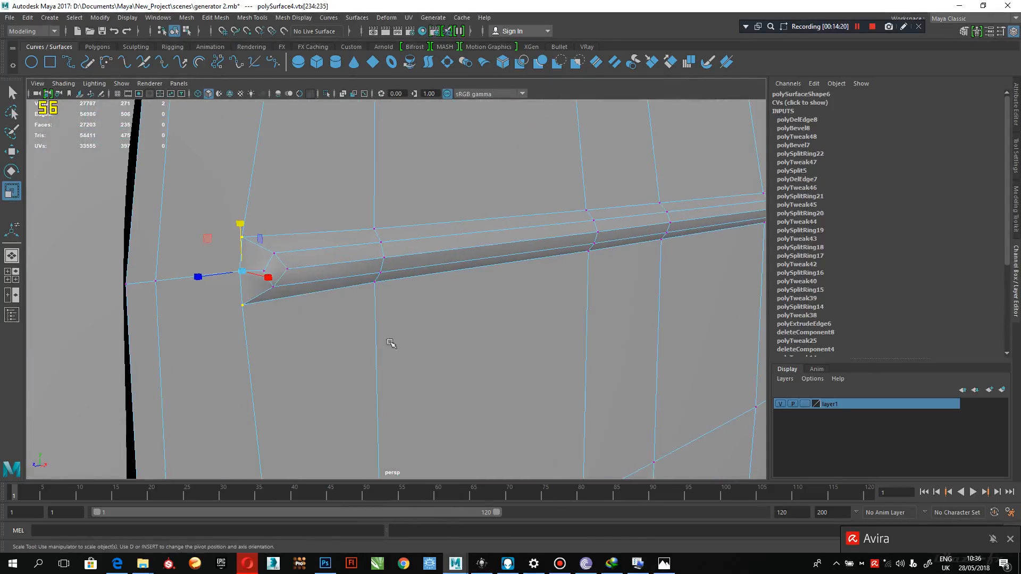
click(289, 269)
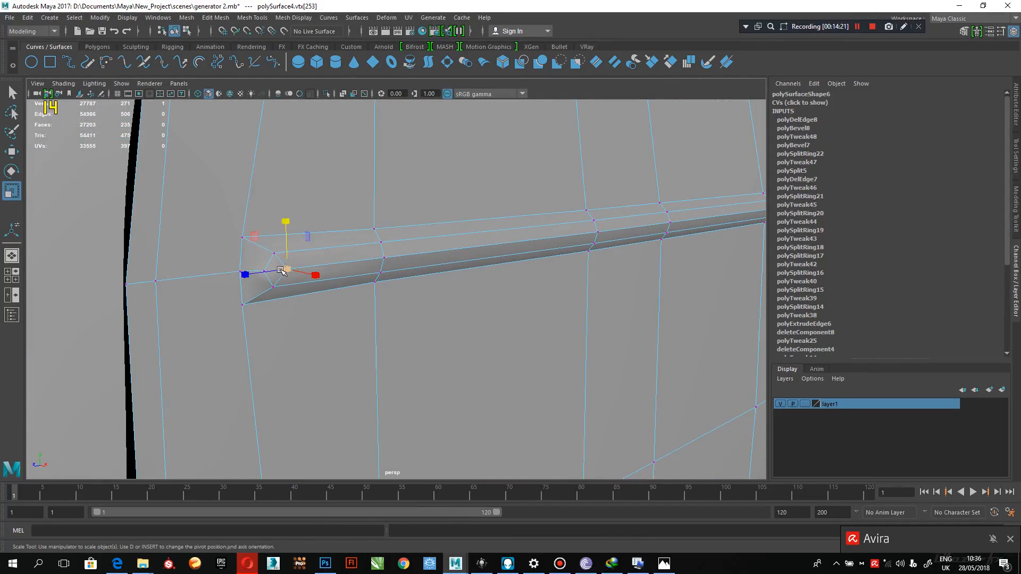
key(w)
drag(282, 271, 259, 275)
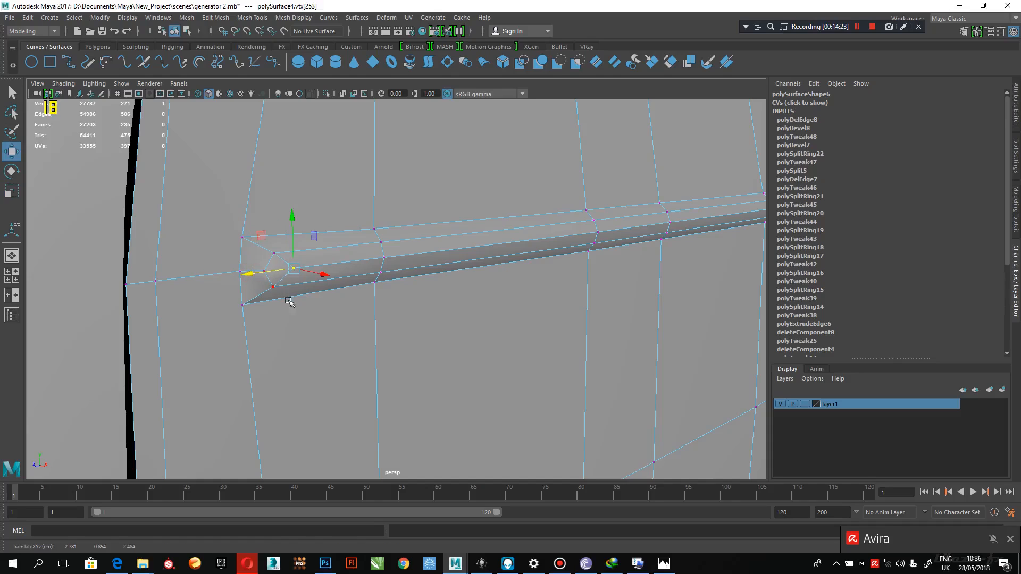
Move the crease end's upper and lower corner vertices slightly away from the border along Z and preview the shell smoothed.
drag(245, 308, 237, 232)
drag(234, 273, 218, 277)
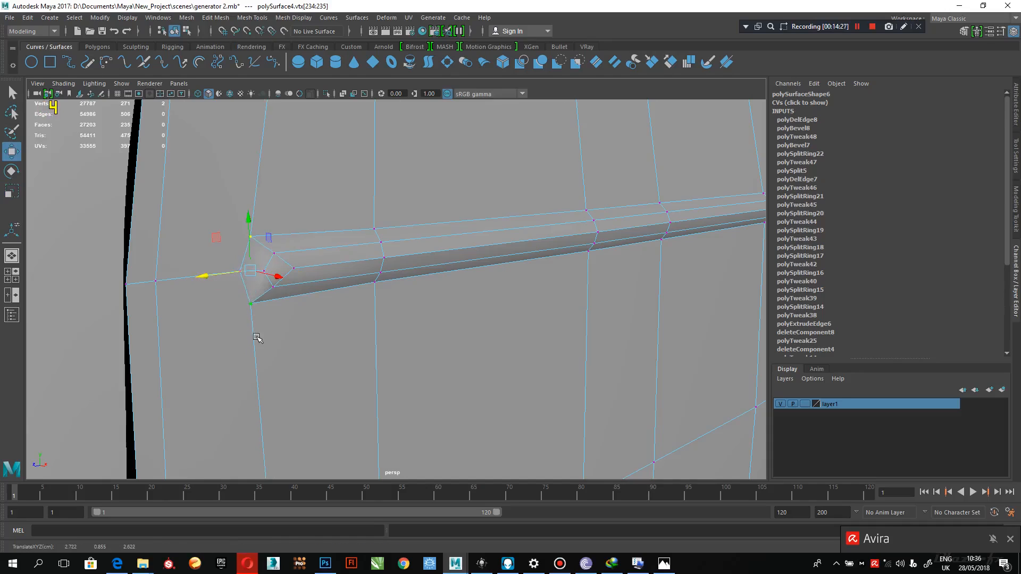
key(3)
right_drag(335, 246, 386, 231)
scroll(341, 271, down, 6)
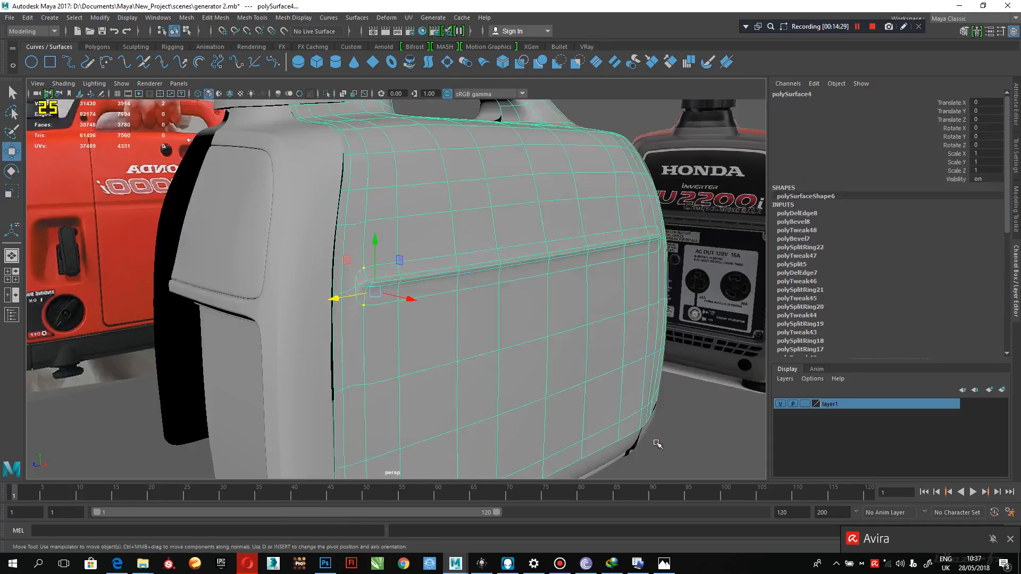
click(657, 443)
alt+drag(563, 380, 441, 347)
click(469, 302)
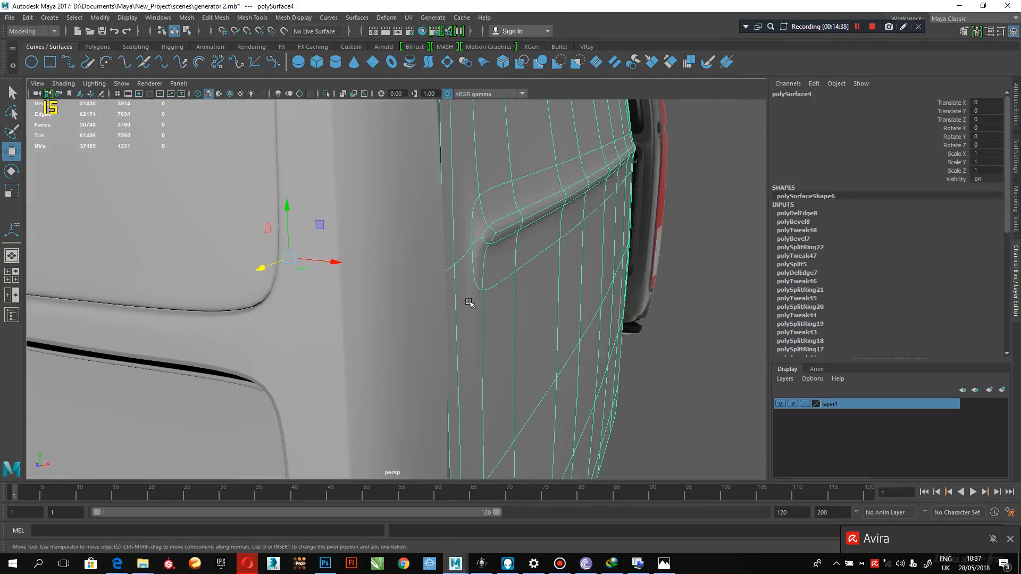
alt+drag(470, 302, 468, 364)
Try to insert an edge loop in the narrow panel area between the crease's end and the vertical border.
scroll(436, 351, up, 4)
alt+right_drag(404, 339, 436, 410)
alt+drag(436, 409, 410, 390)
right_drag(315, 219, 303, 295)
click(307, 221)
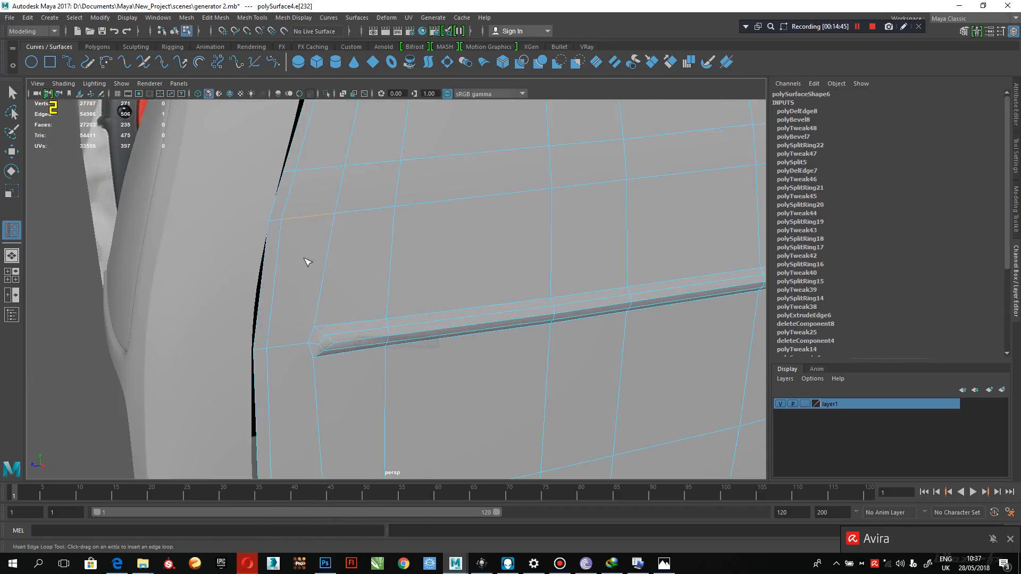
click(319, 218)
key(ctrl+z)
Cut edges with Multi-Cut from the crease end's upper corner vertex to the border-loop vertex and back to the lower corner vertex.
alt+right_drag(391, 337, 375, 299)
alt+drag(376, 299, 371, 301)
shift+right_drag(361, 292, 366, 296)
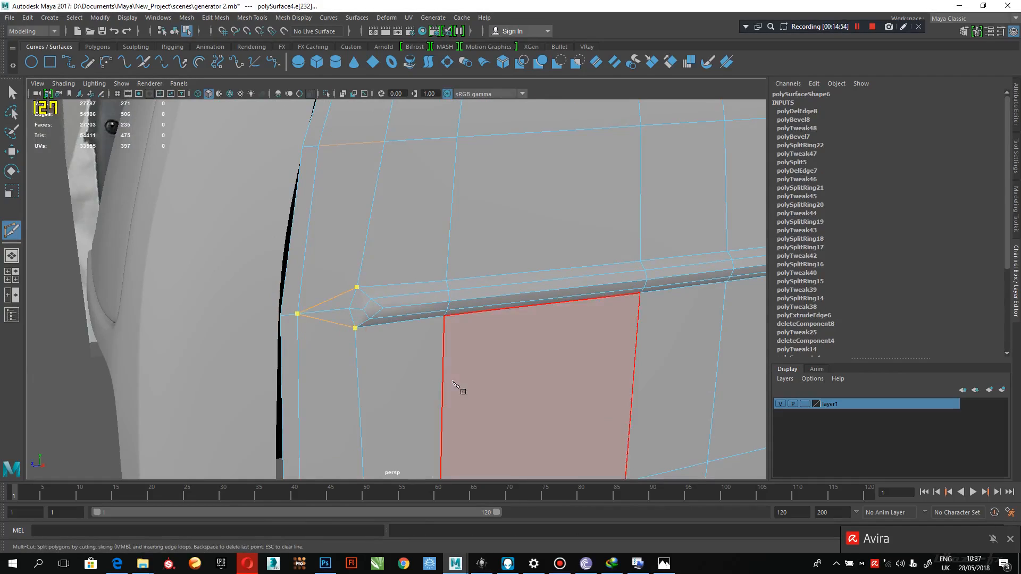
ctrl+click(442, 353)
click(395, 365)
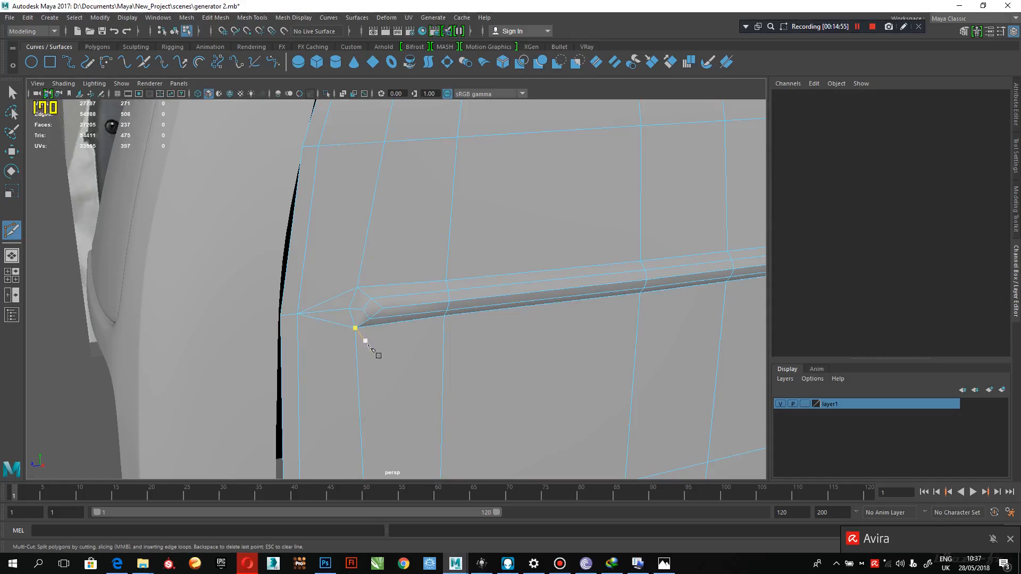
key(q)
Delete the middle edge between the crease's end and the border-loop vertex and check the shell in smoothed display.
click(341, 312)
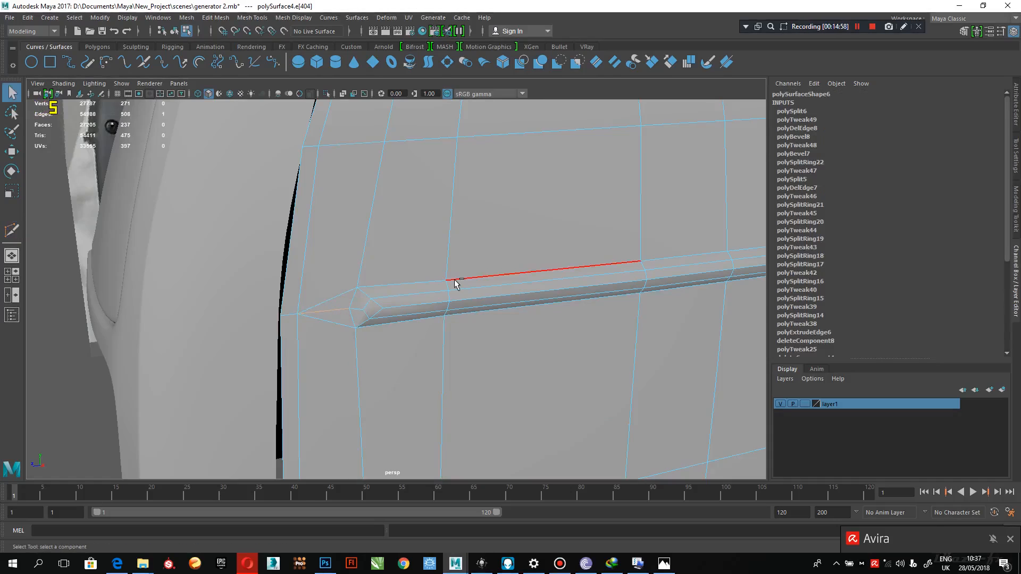
key(Delete)
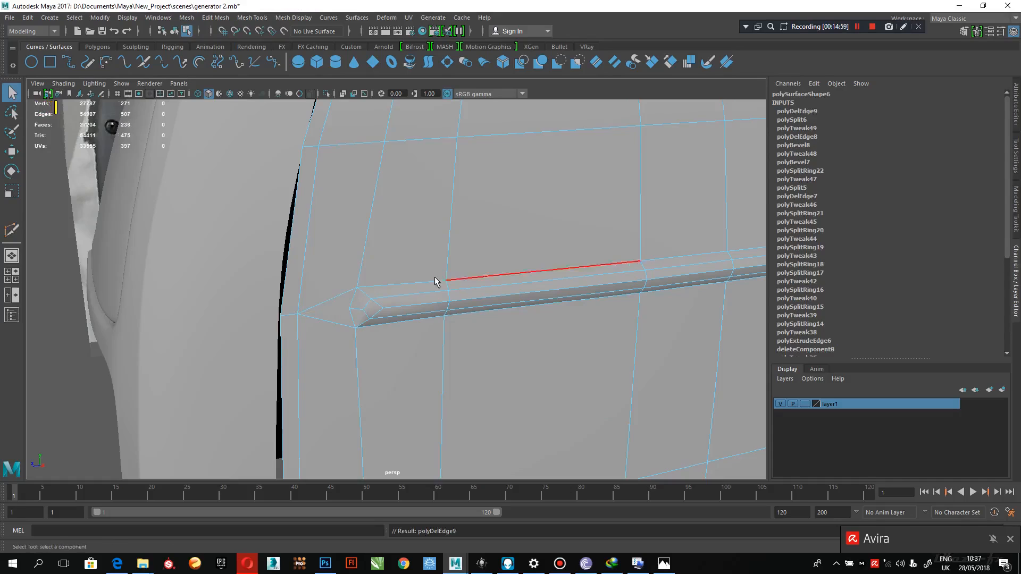
right_drag(447, 239, 497, 221)
alt+right_drag(567, 289, 157, 394)
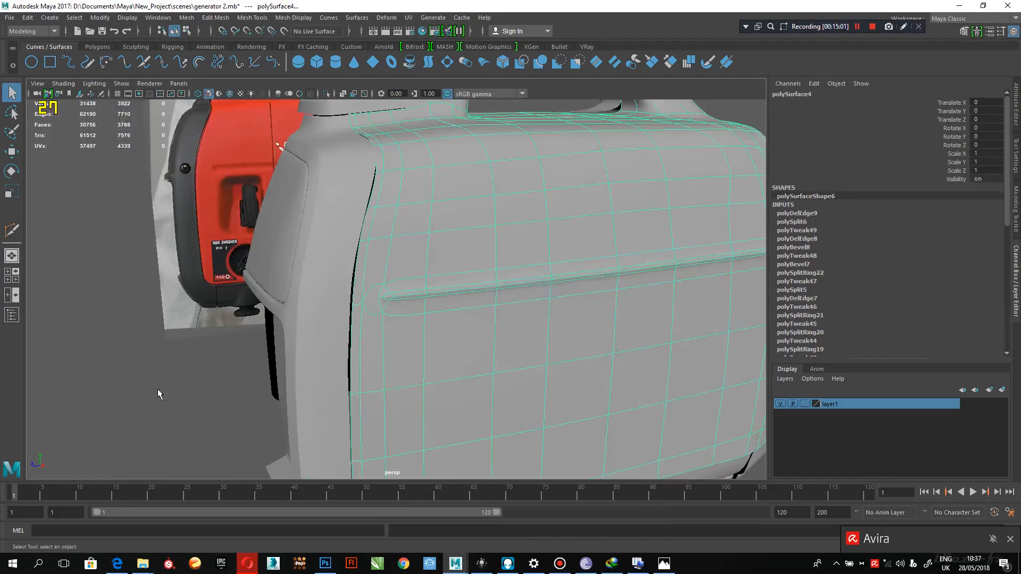
click(157, 394)
alt+drag(229, 385, 204, 361)
alt+right_drag(224, 365, 404, 418)
alt+middle_drag(404, 418, 351, 376)
alt+drag(351, 376, 423, 324)
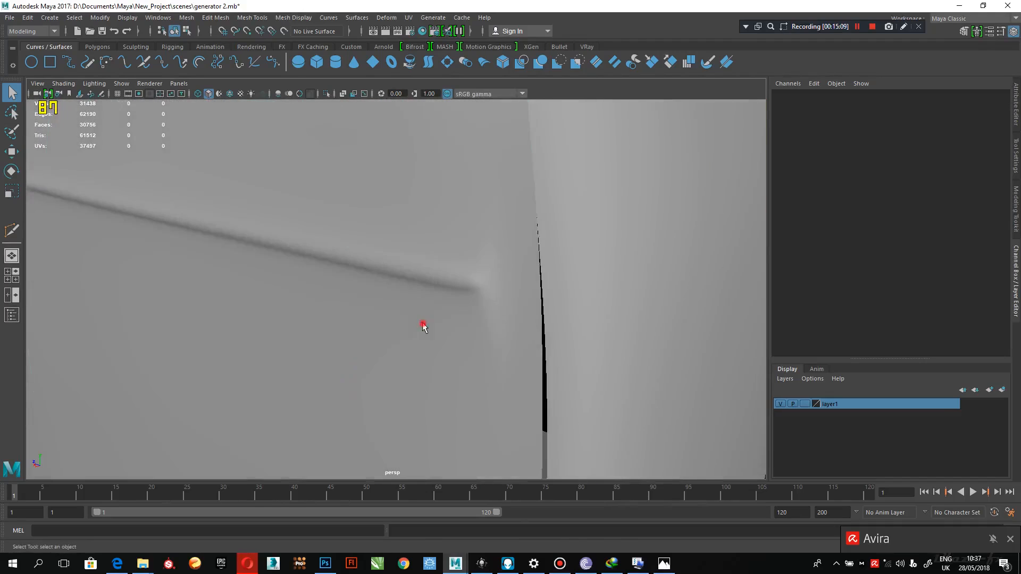
At the crease's opposite end, unsmooth the shell, move the two corner vertices toward the border along Z and the inner middle vertex into the crease.
click(423, 326)
key(1)
scroll(496, 277, up, 2)
right_drag(500, 245, 460, 251)
click(499, 255)
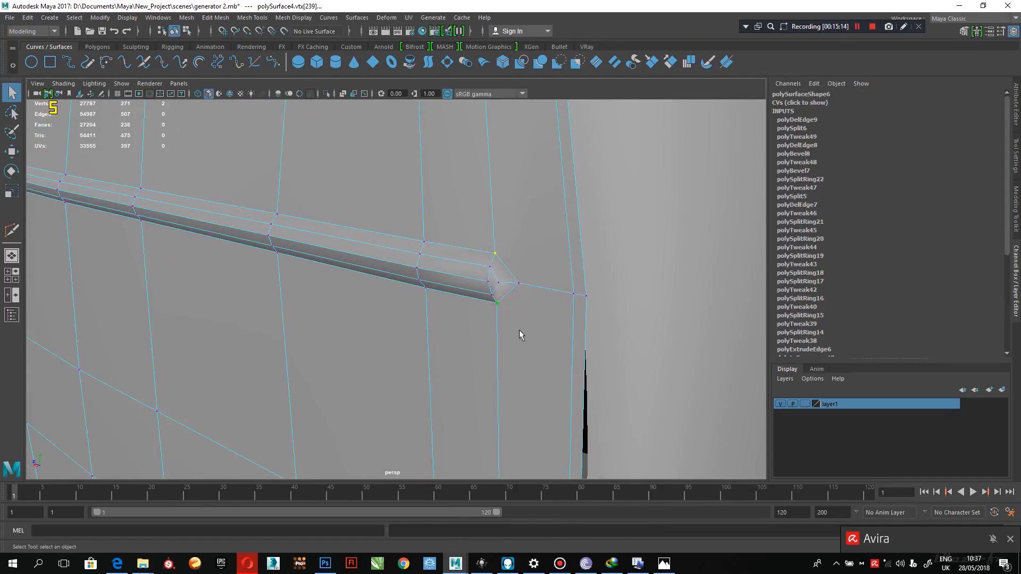
key(w)
mouse_move(463, 274)
mouse_down()
mouse_move(486, 277)
mouse_move(451, 274)
mouse_up()
click(490, 284)
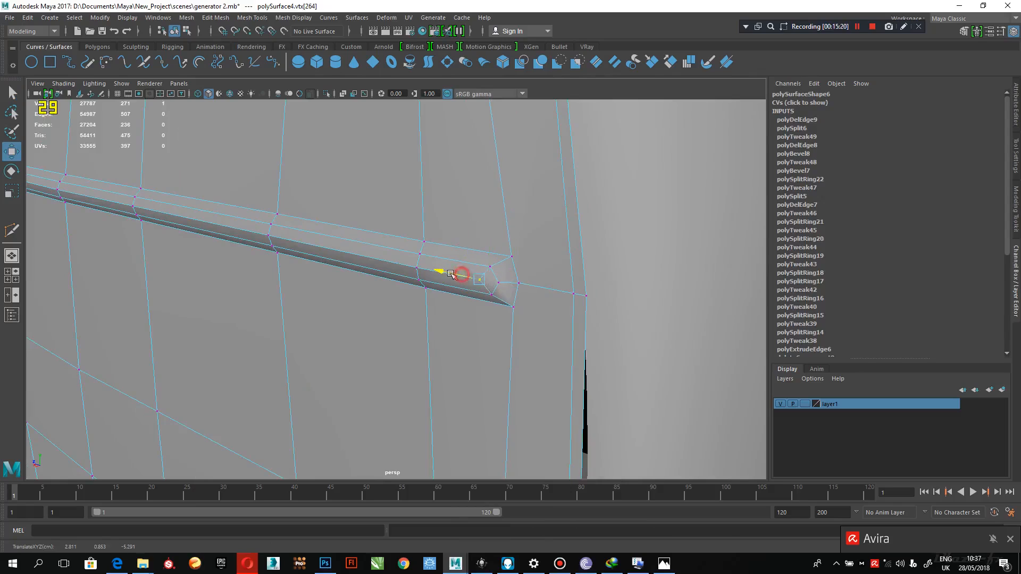
Try to delete the short middle edge inside the cap at the crease's opposite end.
right_drag(508, 287, 505, 217)
click(569, 273)
key(Delete)
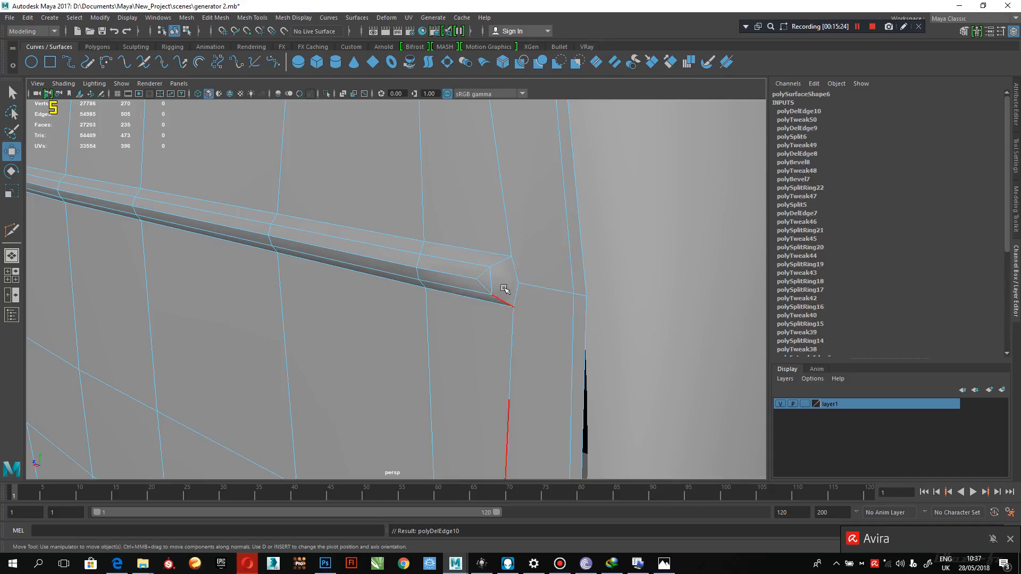
key(ctrl+z)
alt+drag(501, 310, 537, 326)
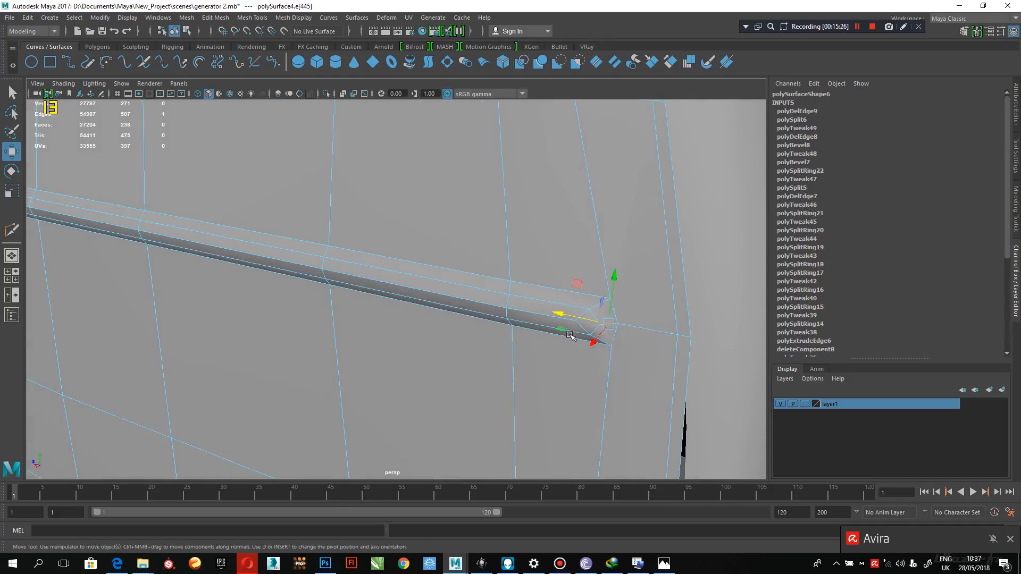
At the opposite end, cut edges with Multi-Cut from the upper corner vertex through the border-loop vertex to the lower corner vertex.
right_drag(617, 256, 565, 263)
click(612, 298)
shift+right_drag(612, 298, 551, 299)
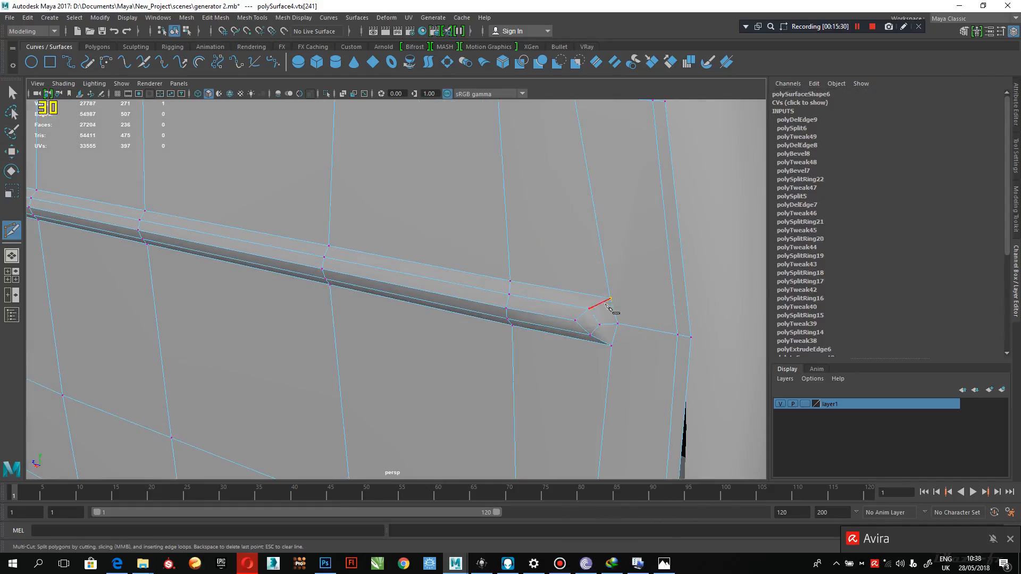
click(678, 339)
click(638, 358)
key(Return)
Delete the middle edge joining the crease's opposite end to the border-loop vertex.
key(q)
right_drag(634, 314, 637, 220)
click(644, 328)
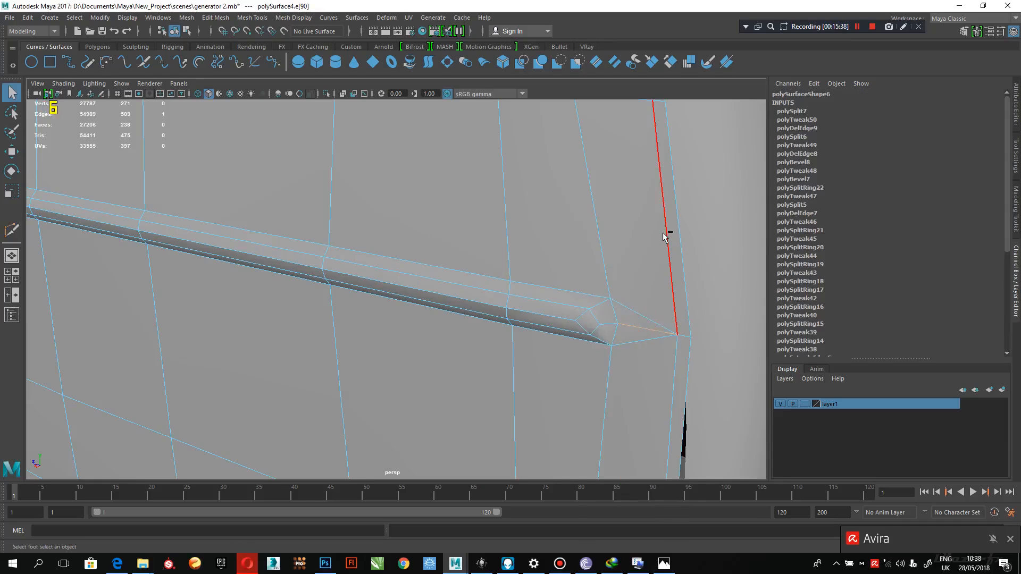
key(Delete)
alt+right_drag(659, 389, 537, 358)
alt+drag(383, 388, 504, 381)
alt+right_drag(501, 376, 470, 345)
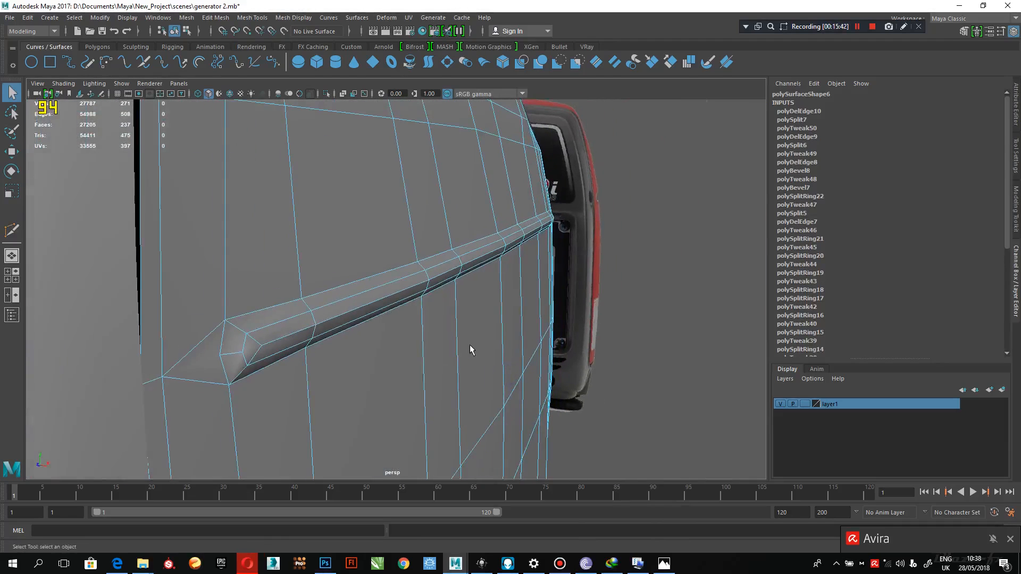
alt+drag(470, 346, 346, 349)
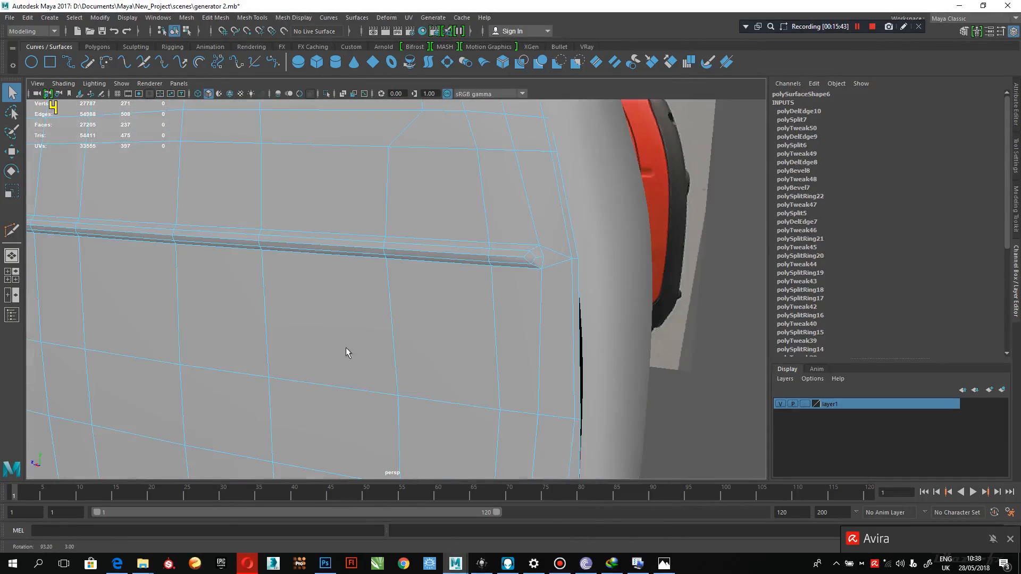
Scale the opposite end's two corner vertices apart vertically by about 1.12 and preview the shell smoothed.
scroll(545, 247, up, 2)
right_drag(576, 226, 548, 220)
click(579, 228)
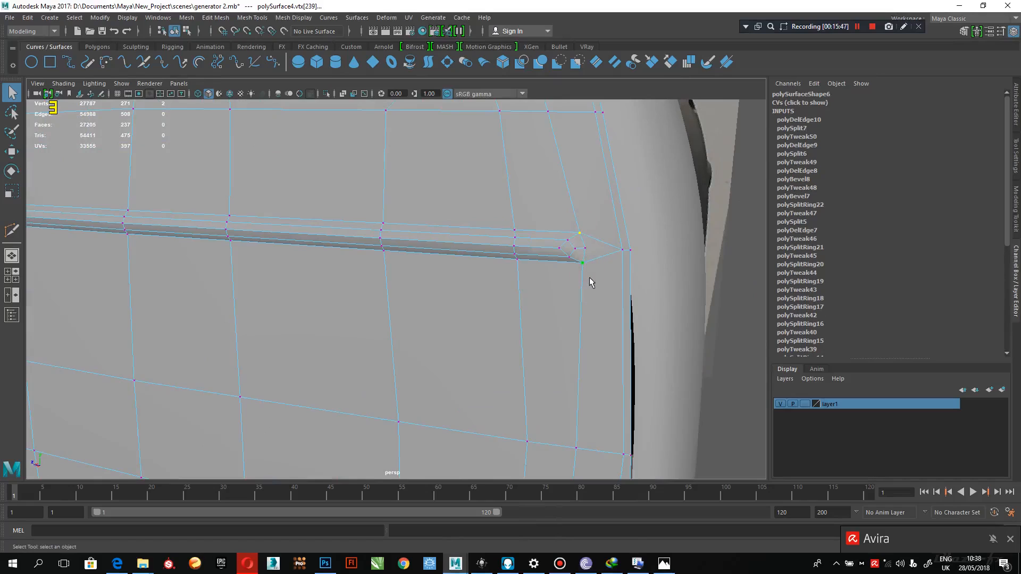
key(r)
drag(585, 198, 583, 193)
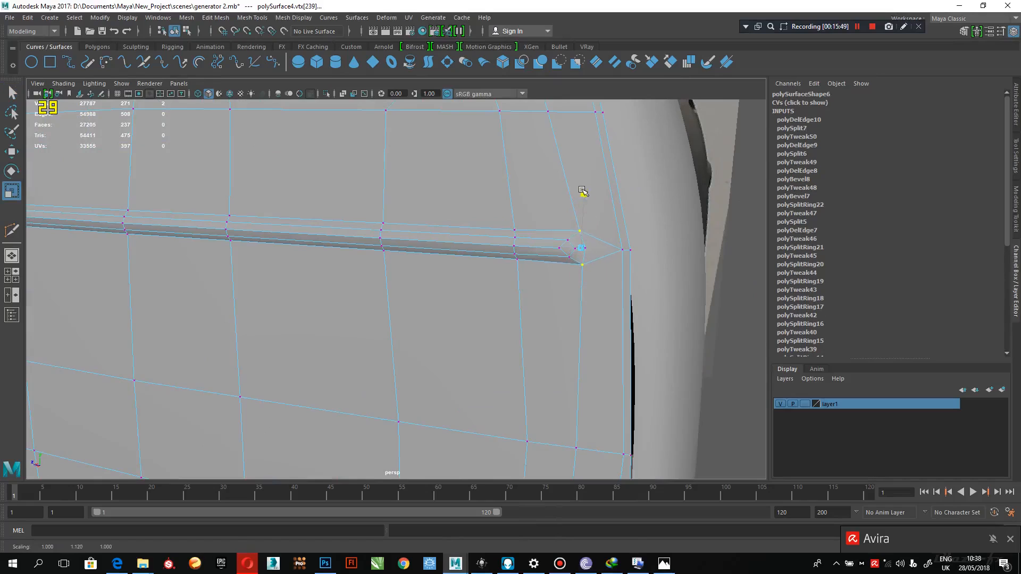
key(3)
right_drag(578, 191, 625, 178)
click(743, 319)
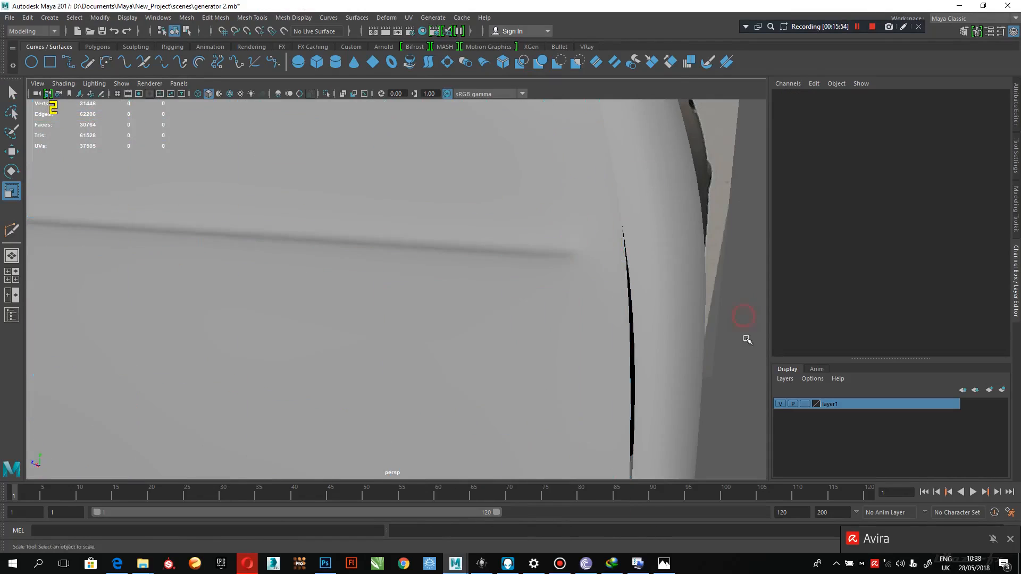
Examine the smoothed body shell and both ends of the crease from around the model.
alt+right_drag(744, 319, 686, 290)
alt+drag(688, 325, 657, 337)
alt+right_drag(686, 424, 482, 399)
alt+drag(479, 401, 567, 394)
alt+right_drag(576, 428, 483, 408)
alt+drag(498, 420, 499, 388)
alt+middle_drag(499, 388, 551, 389)
alt+right_drag(551, 389, 570, 420)
alt+drag(570, 420, 608, 401)
alt+right_drag(506, 407, 542, 426)
alt+drag(543, 426, 479, 399)
Select the side shell and show it unsmoothed in the side view over the reference photo's pull-starter recess.
click(455, 361)
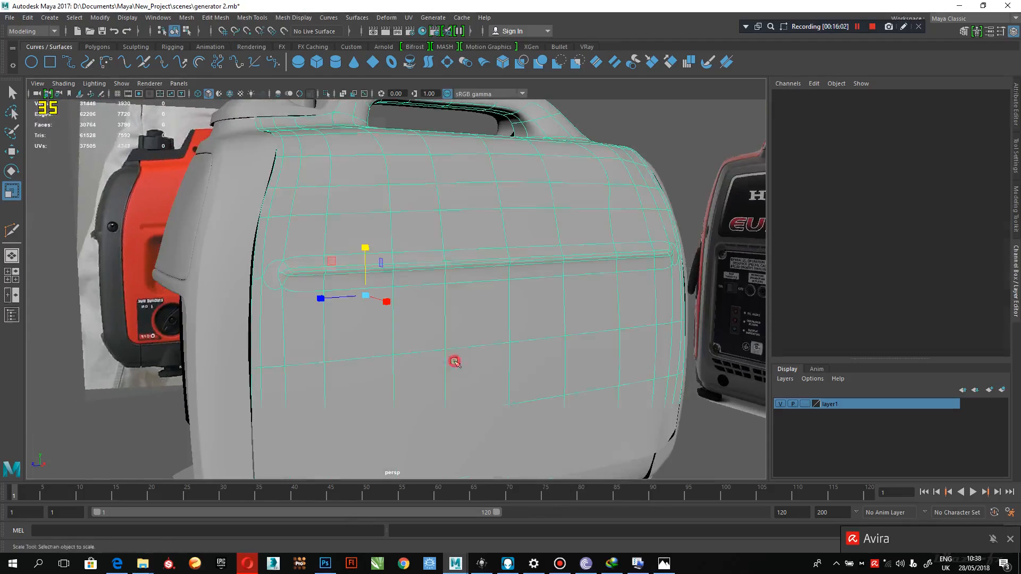
key(space)
key(space)
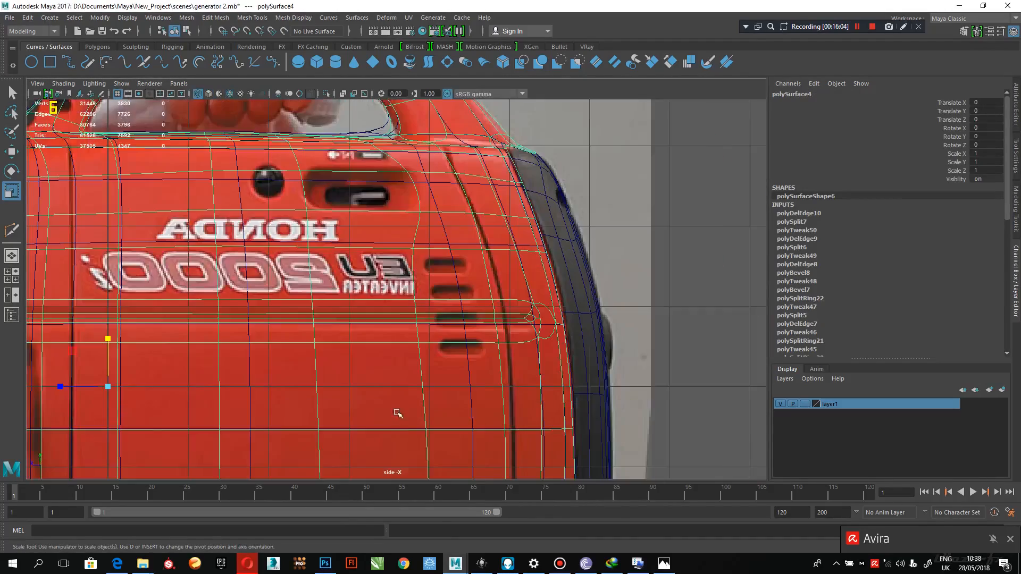
alt+middle_drag(353, 399, 553, 340)
alt+middle_drag(374, 339, 465, 305)
alt+middle_drag(399, 300, 508, 317)
alt+right_drag(348, 284, 376, 294)
key(1)
Extrude the four side-shell faces over the photo's pull-starter recess and scale the inset to 0.667 on all axes.
right_click(363, 240)
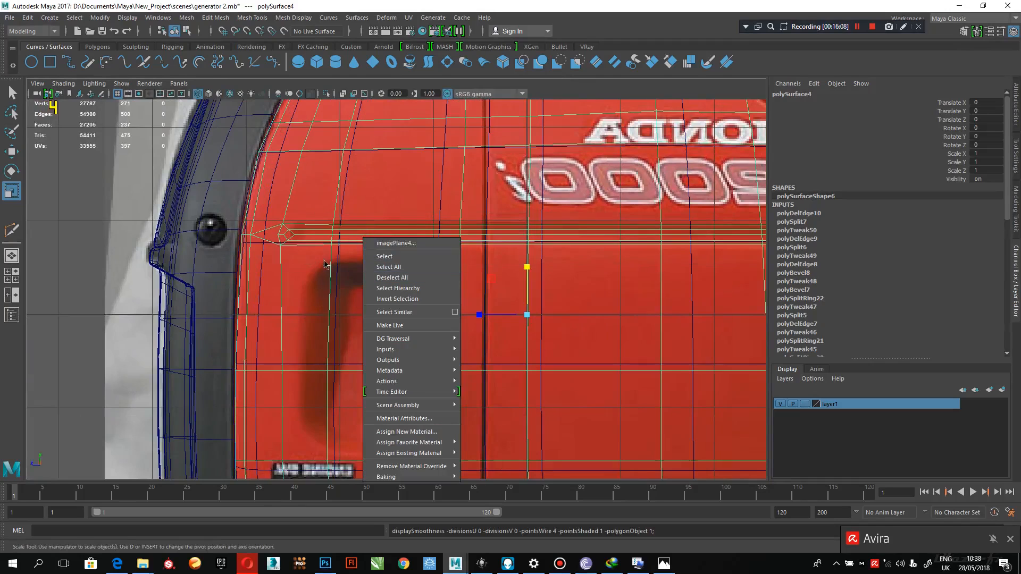
right_click(324, 240)
right_drag(324, 241, 324, 270)
click(357, 302)
shift+click(311, 308)
shift+click(321, 392)
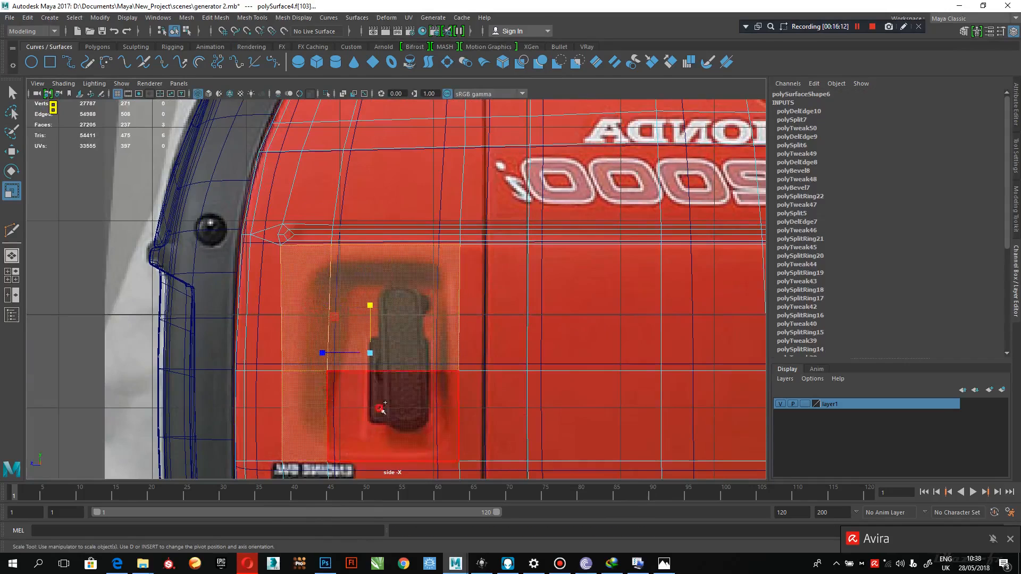
shift+click(381, 407)
alt+middle_drag(405, 391, 428, 337)
shift+right_drag(429, 337, 429, 301)
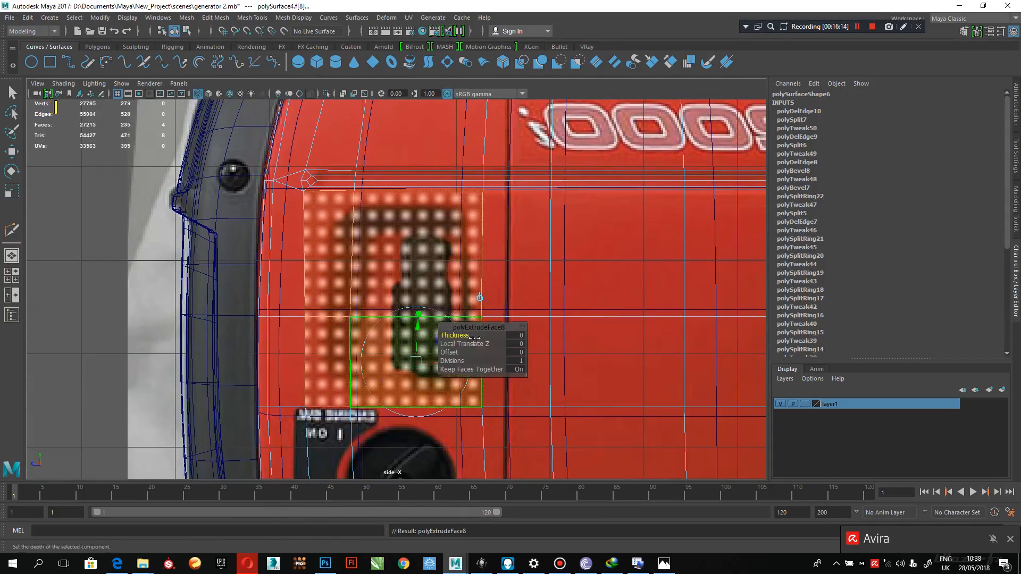
key(space)
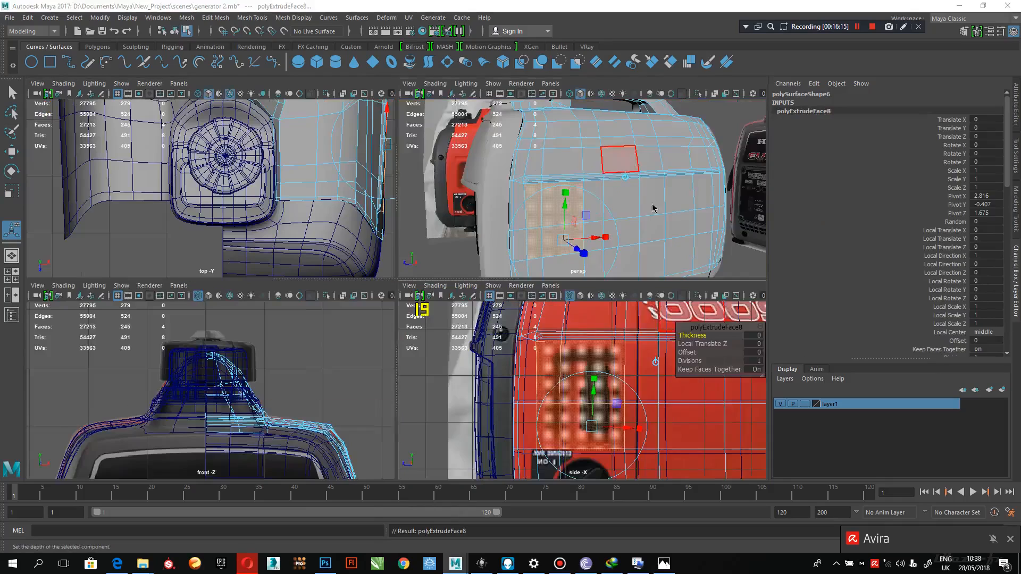
key(space)
alt+drag(566, 235, 571, 203)
alt+right_drag(571, 203, 591, 250)
alt+drag(591, 249, 429, 393)
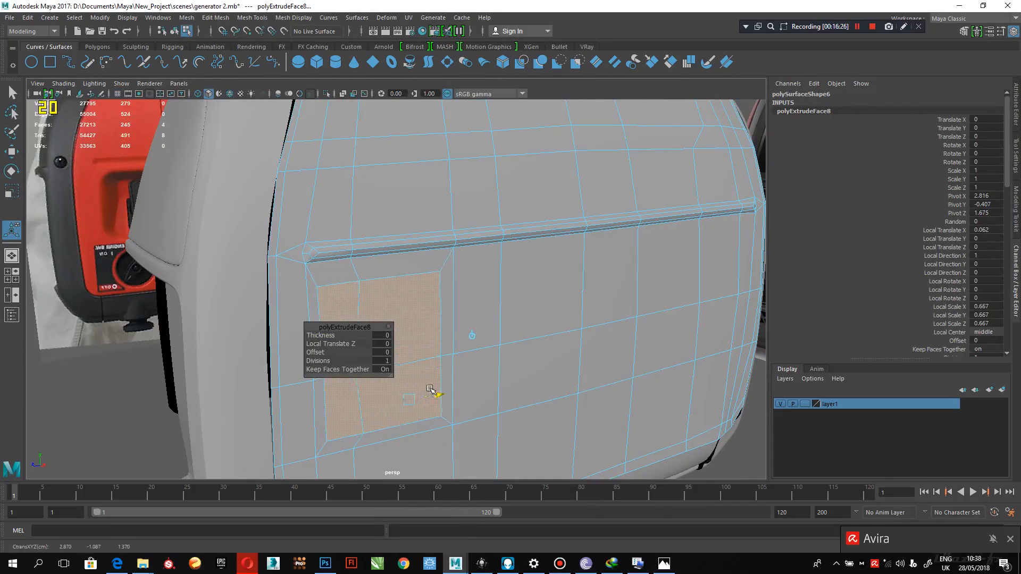
key(ctrl+z)
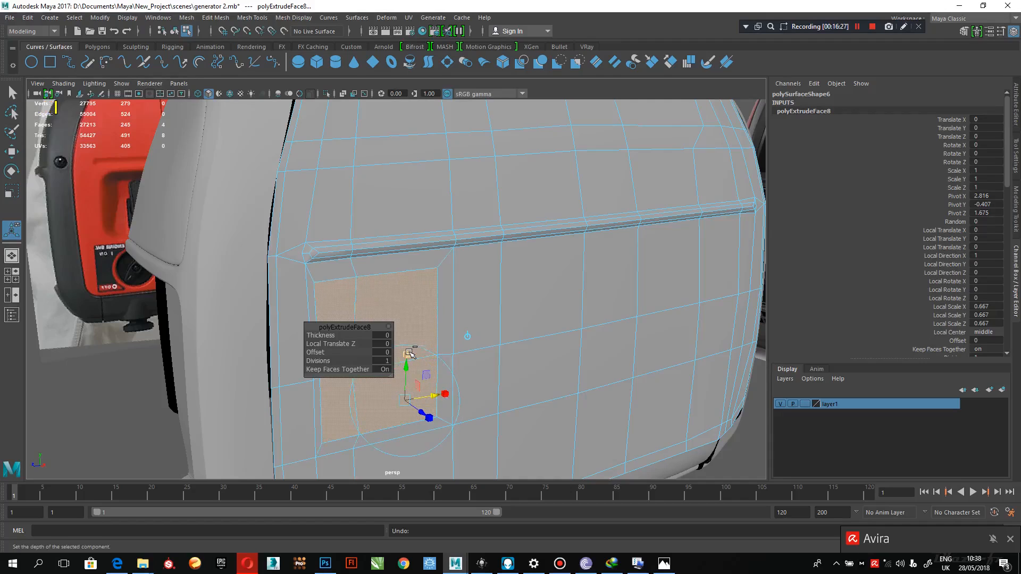
Rescale the four inset faces to fit the pull-starter recess outline in the side view.
key(r)
alt+drag(415, 337, 434, 298)
drag(361, 308, 344, 313)
alt+drag(426, 319, 478, 287)
key(space)
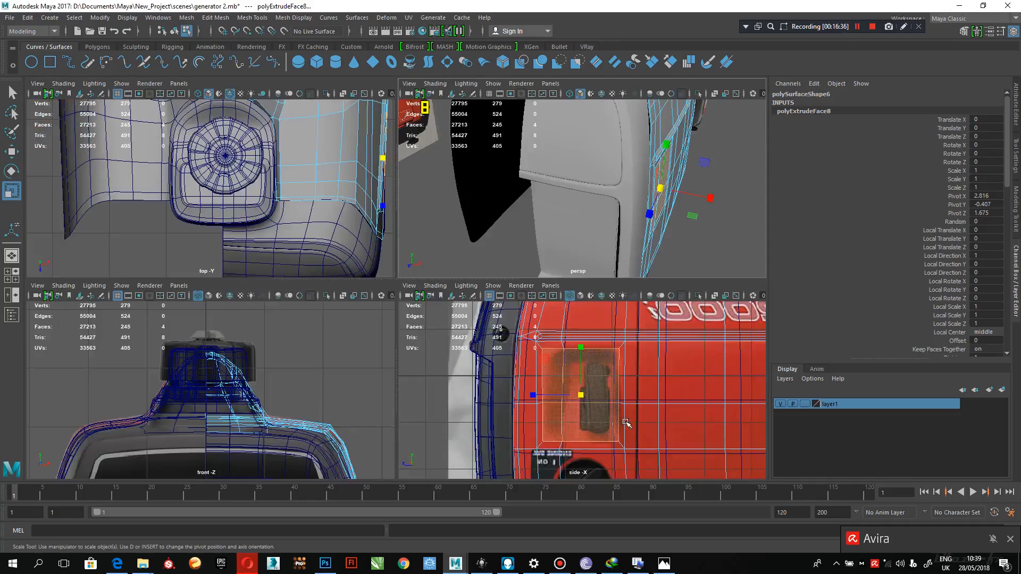
key(space)
drag(351, 299, 378, 295)
Move the inset's corner and edge vertices in the side view to trace the recess outline in the reference photo.
right_drag(359, 215, 325, 215)
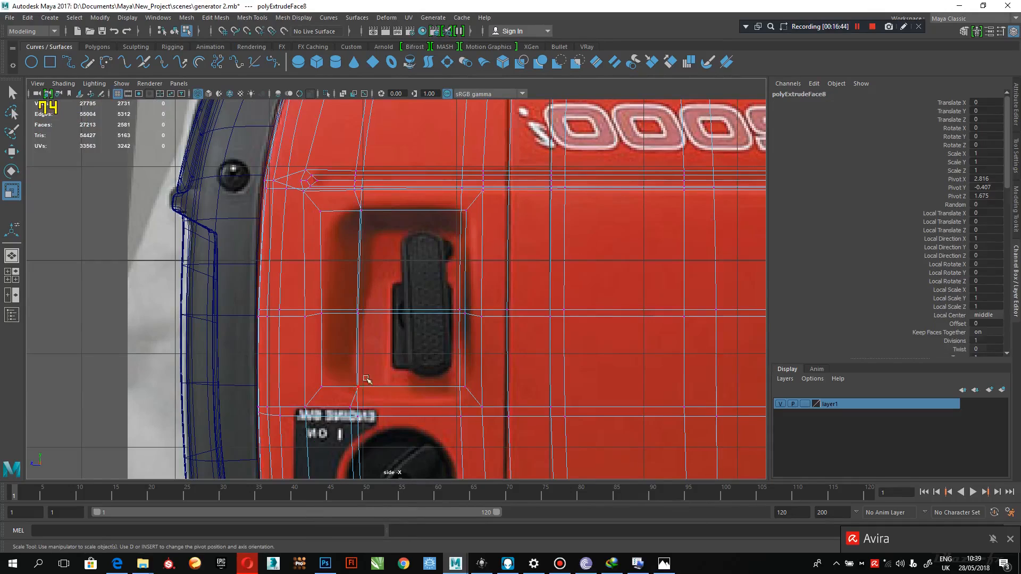
click(360, 384)
key(w)
drag(358, 343, 326, 350)
drag(333, 220, 360, 187)
click(360, 211)
drag(466, 227, 466, 181)
mouse_move(481, 355)
mouse_down()
mouse_move(457, 390)
mouse_move(466, 355)
mouse_up()
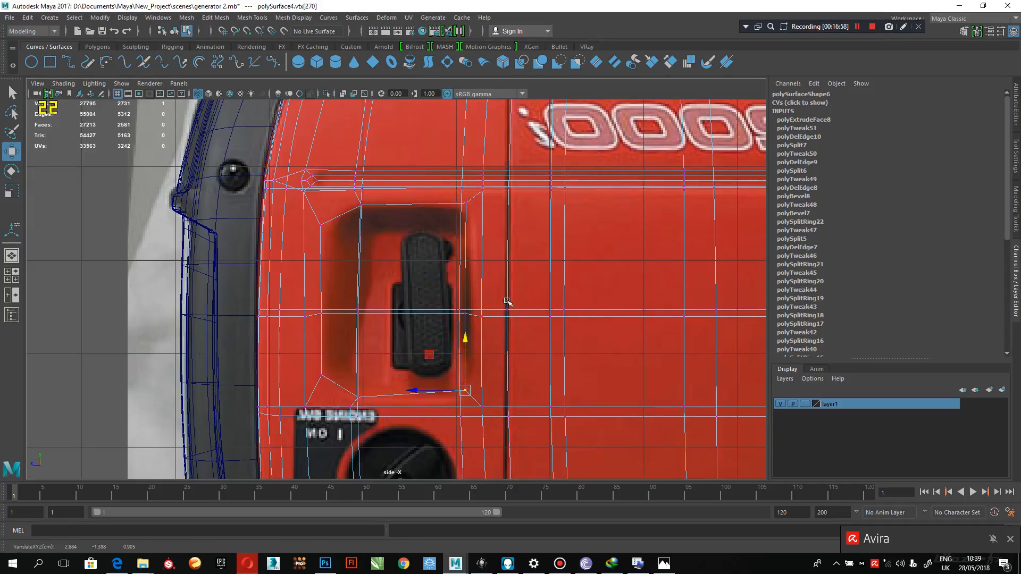
Nudge the inset's two pairs of corner vertices slightly along X to follow the shell's curvature.
key(space)
key(space)
alt+drag(627, 234, 586, 352)
alt+drag(514, 323, 387, 318)
shift+click(371, 350)
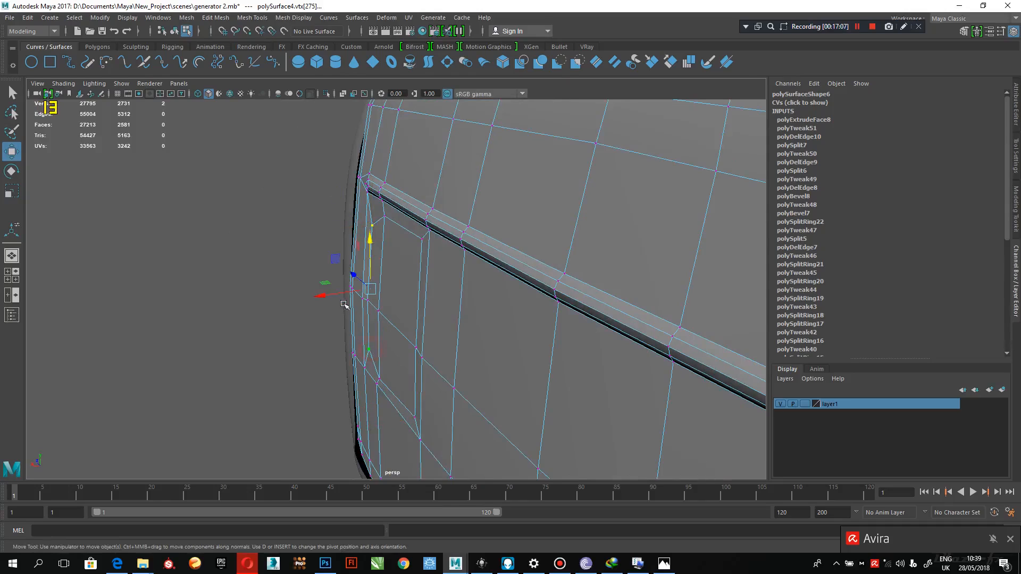
drag(342, 293, 340, 293)
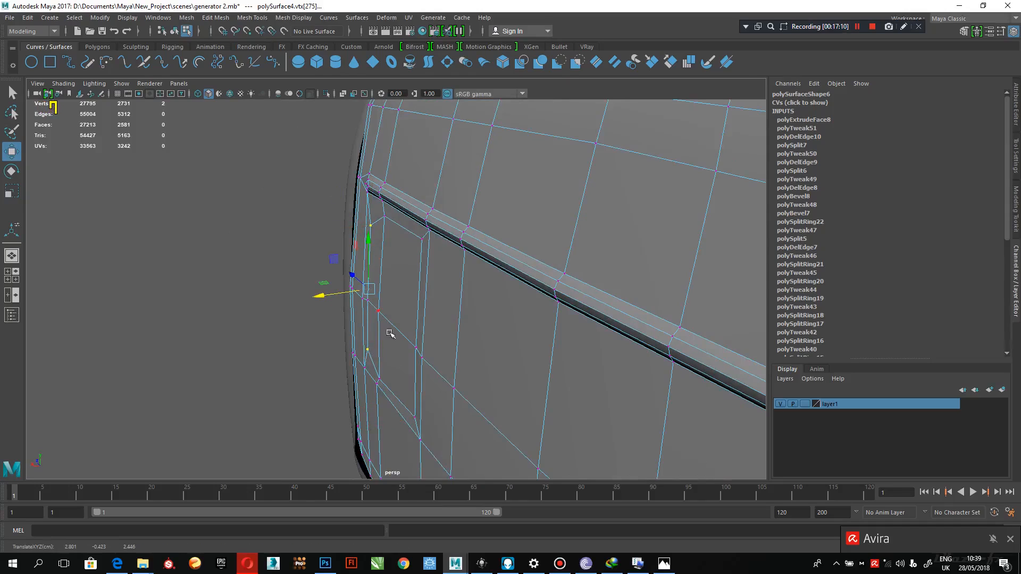
click(415, 414)
shift+click(421, 240)
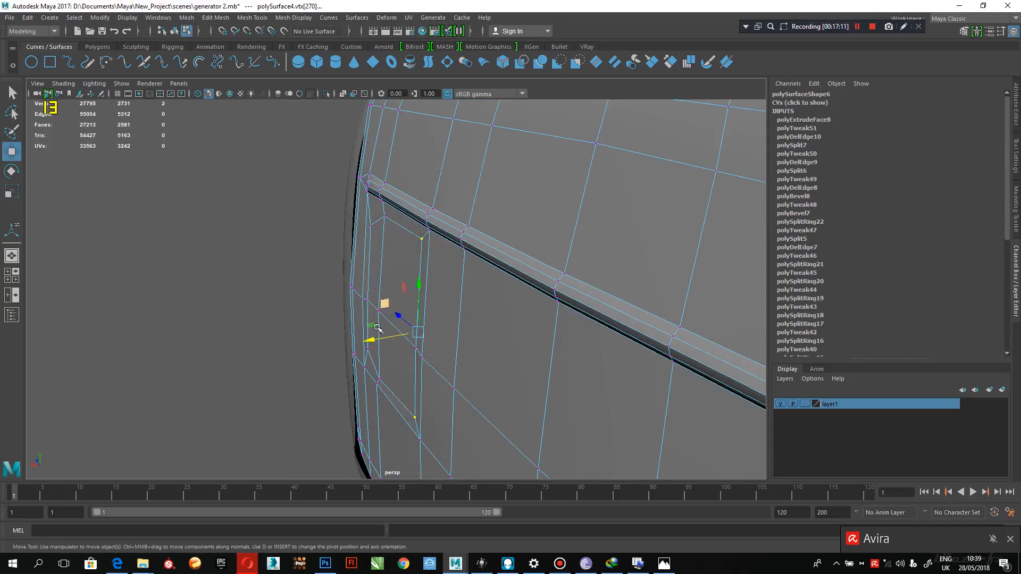
drag(382, 337, 381, 336)
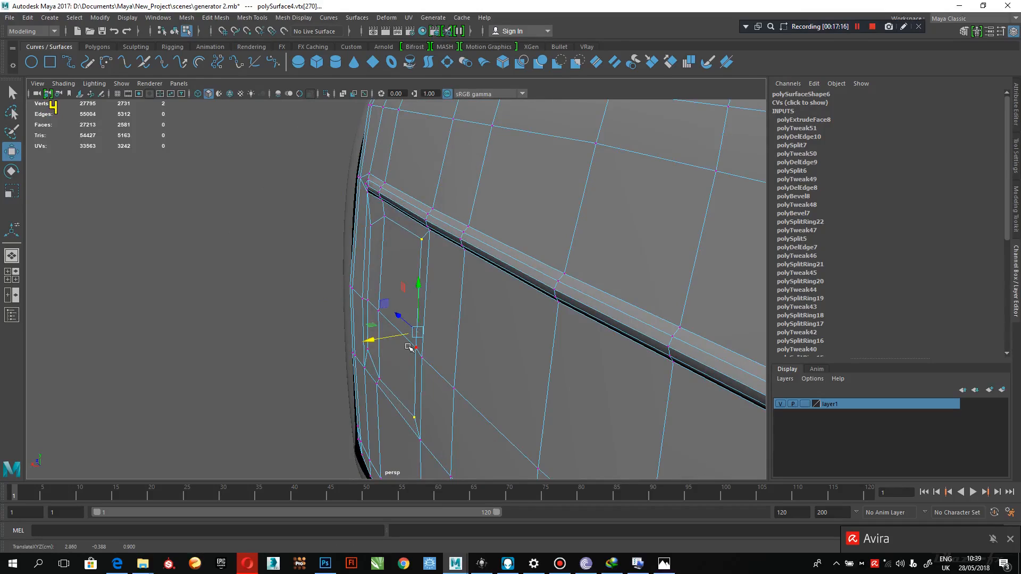
Preview the side shell smoothed and inspect the recess area along its surface.
right_drag(468, 266, 514, 233)
click(377, 350)
scroll(377, 349, down, 5)
alt+drag(358, 337, 445, 342)
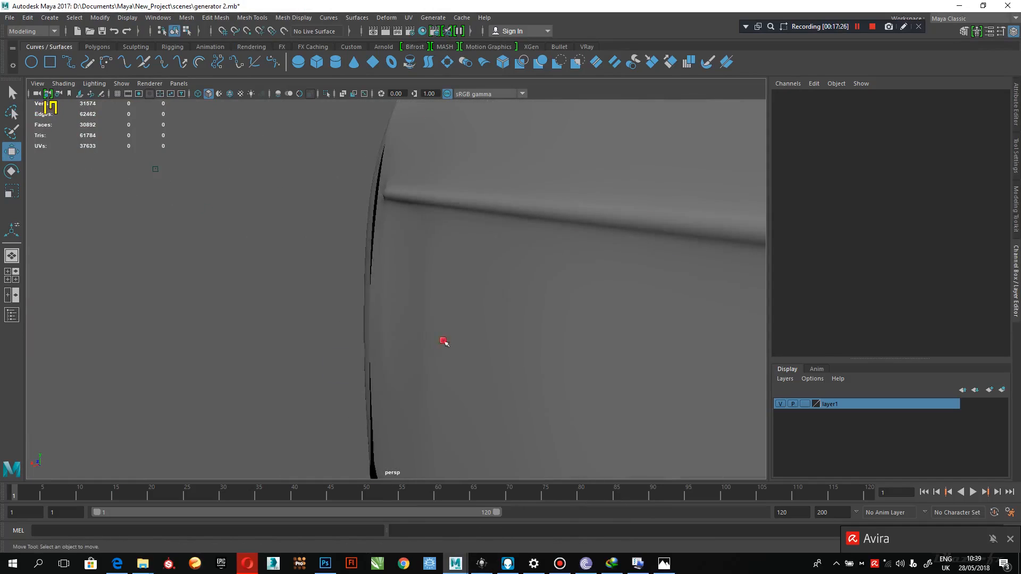
Select the four inset faces on the smoothed shell and nudge them slightly along X.
click(445, 347)
right_drag(413, 386, 410, 274)
click(407, 274)
shift+click(398, 295)
shift+click(391, 298)
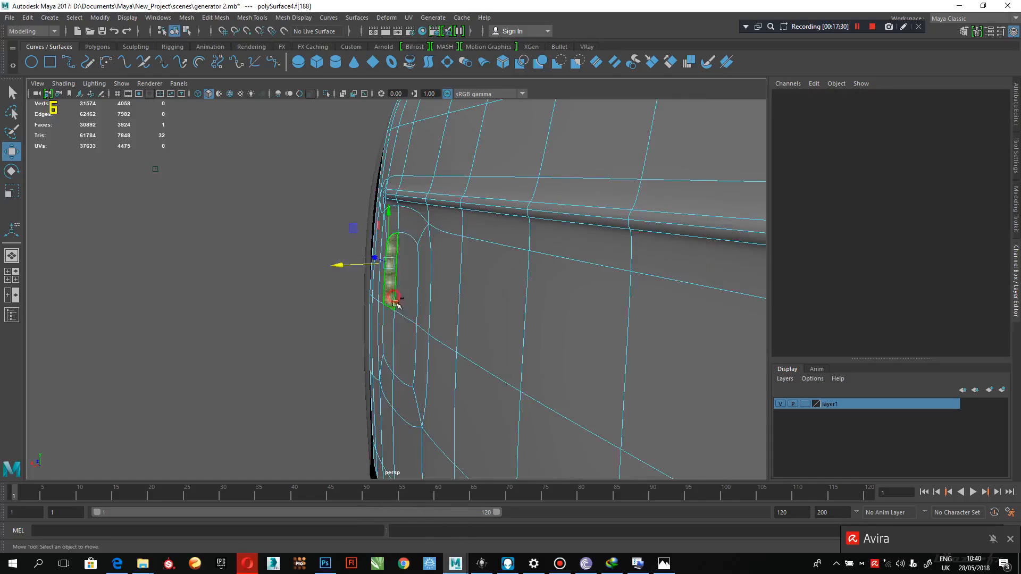
shift+click(405, 302)
shift+click(409, 338)
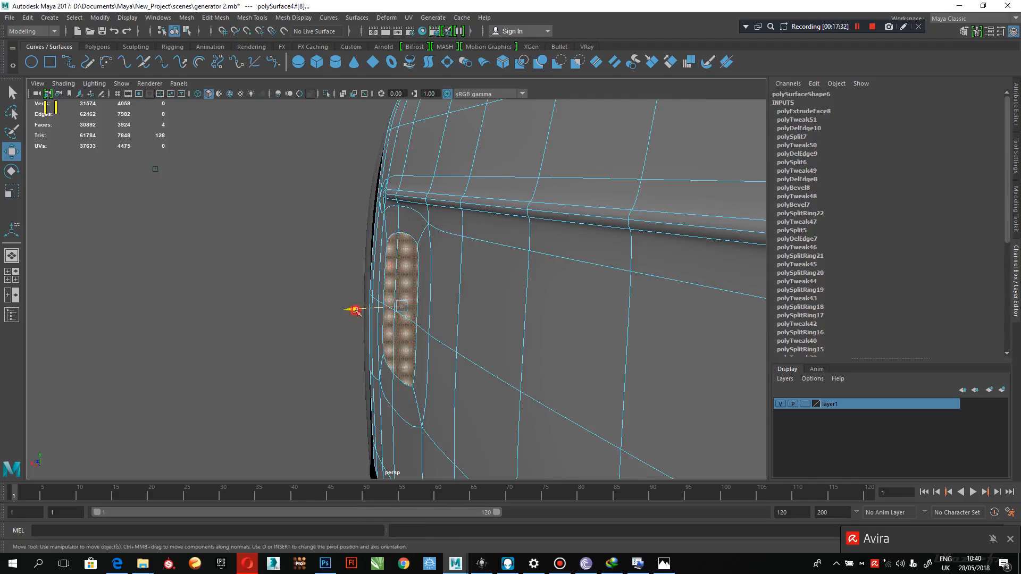
click(356, 310)
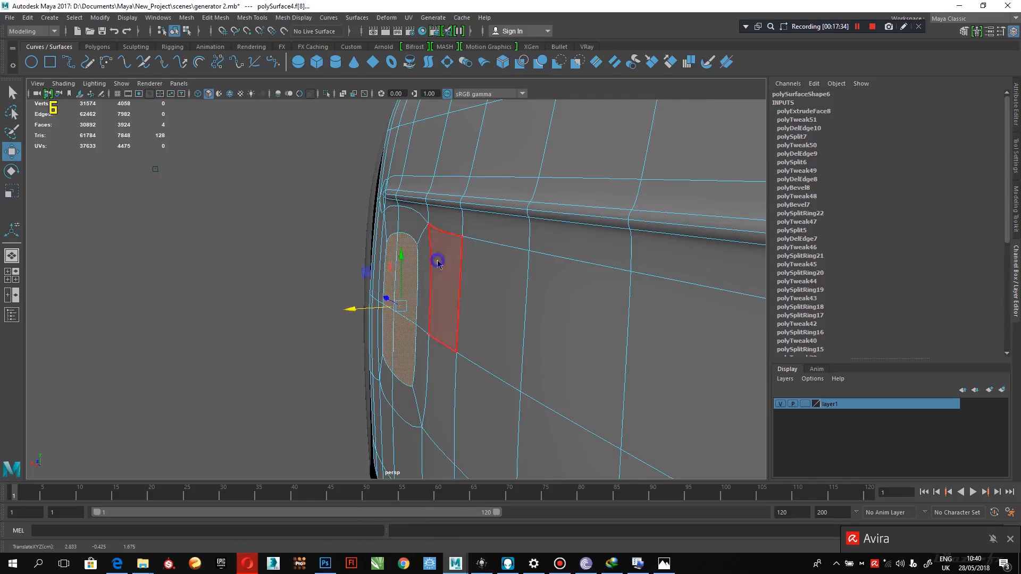
Check the smoothed recess outline from another angle and show the side shell unsmoothed again.
click(266, 290)
alt+drag(301, 362, 448, 285)
click(450, 286)
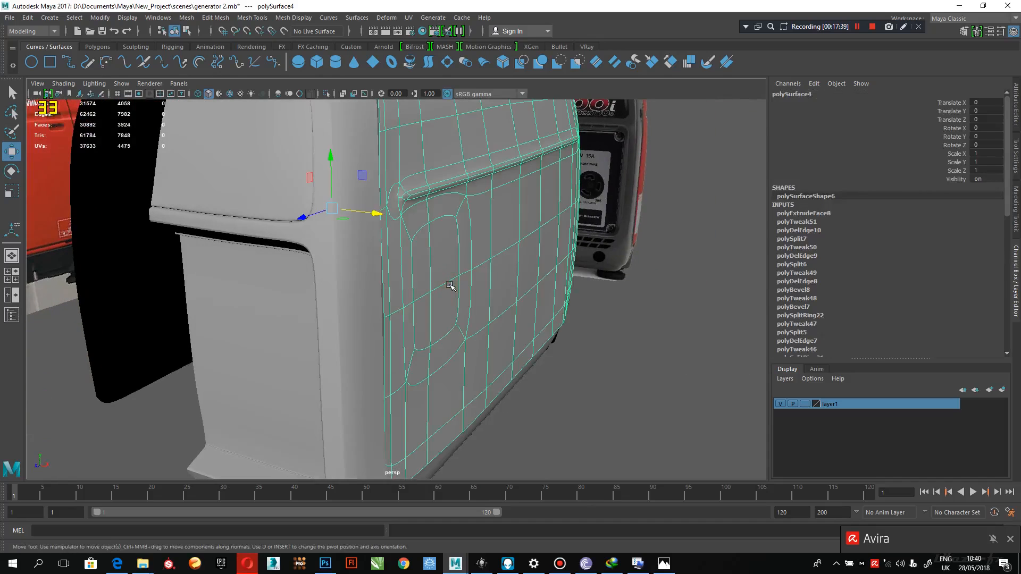
alt+right_drag(481, 275, 607, 421)
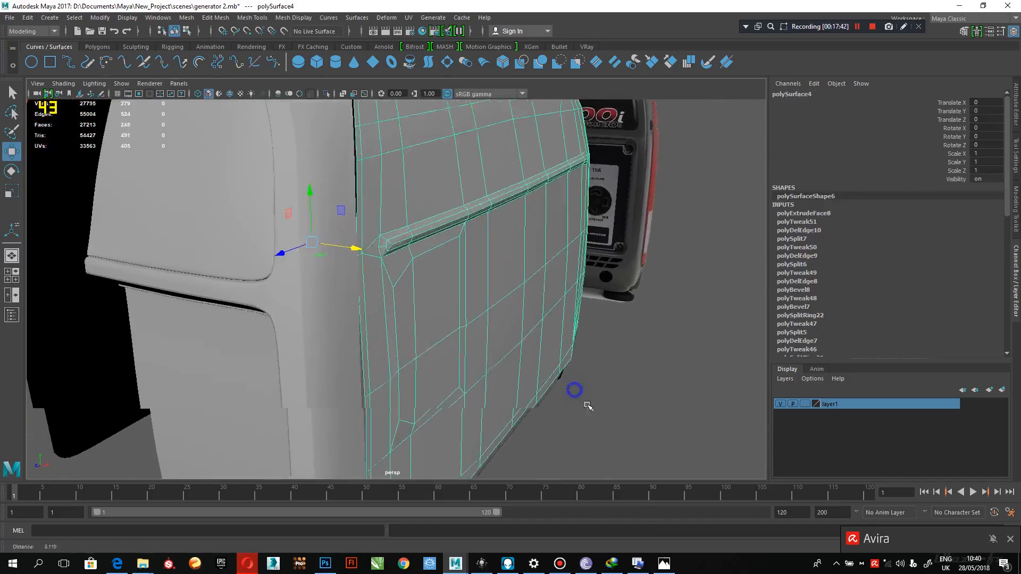
alt+drag(607, 421, 529, 369)
Extrude the four faces inside the recess outline with an offset of 0.02.
alt+right_drag(400, 260, 447, 326)
alt+drag(445, 277, 429, 312)
right_drag(420, 237, 418, 267)
click(430, 229)
shift+click(362, 247)
shift+click(371, 352)
shift+click(430, 354)
scroll(462, 261, up, 3)
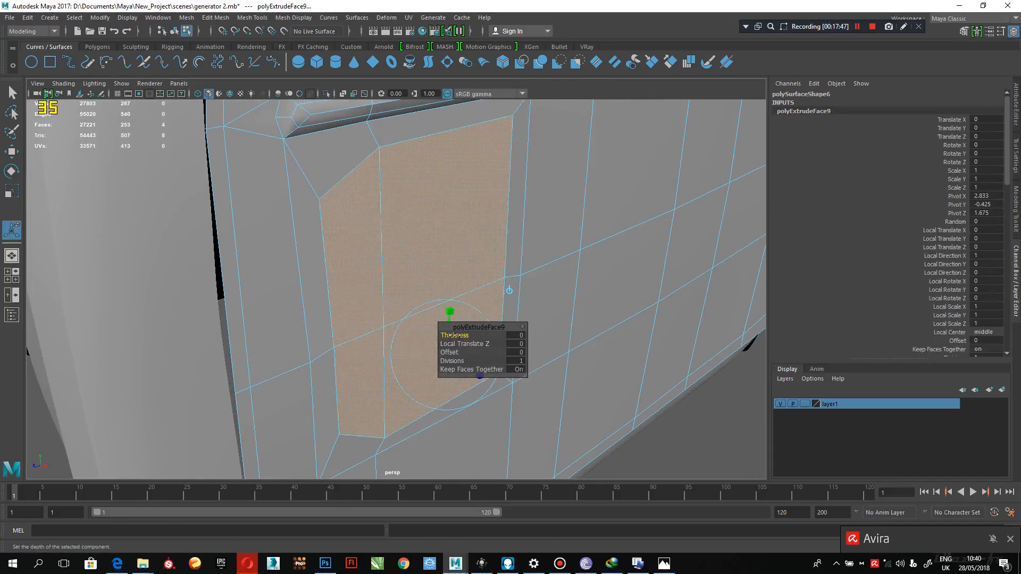
drag(455, 335, 468, 342)
key(ctrl+z)
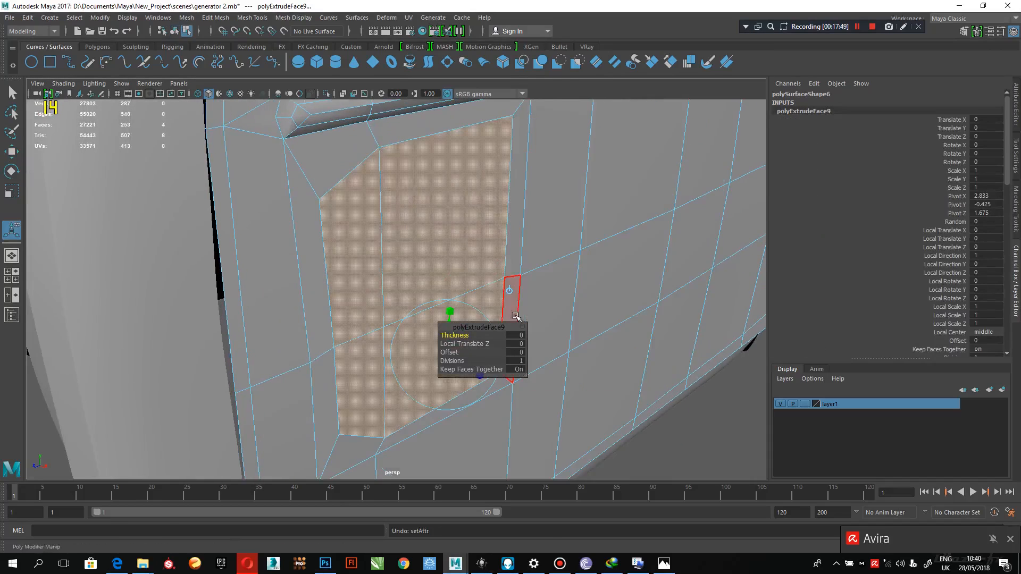
click(520, 352)
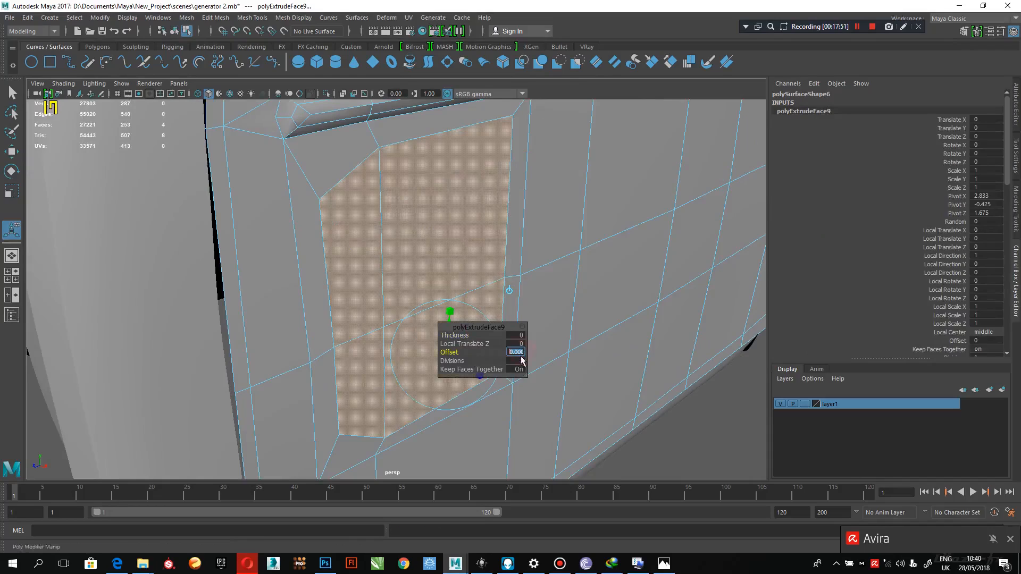
text(.02)
key(Return)
alt+drag(395, 232, 414, 250)
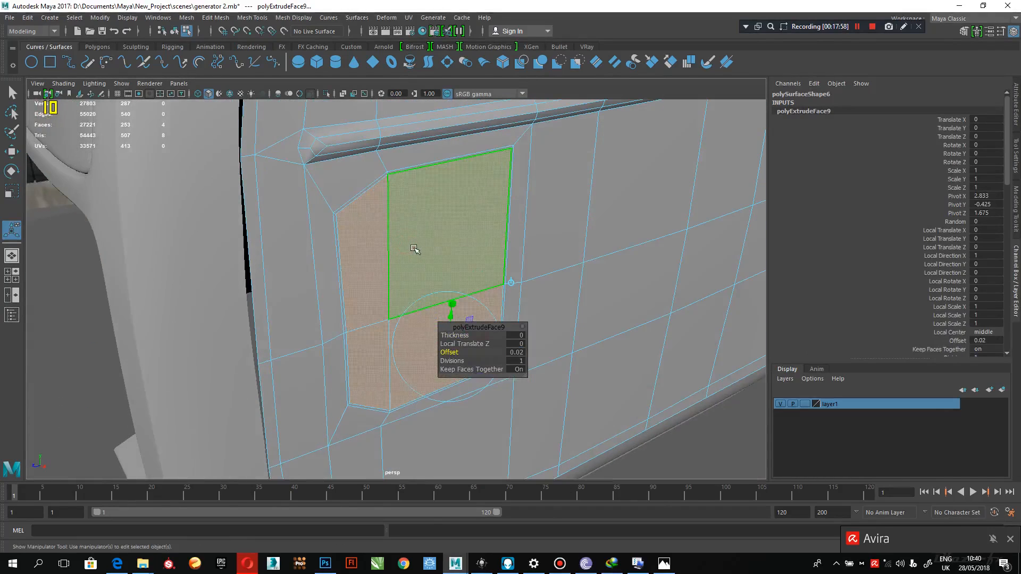
Extrude the four recess faces again and move them inward along X to form the recess cavity.
key(ctrl+e)
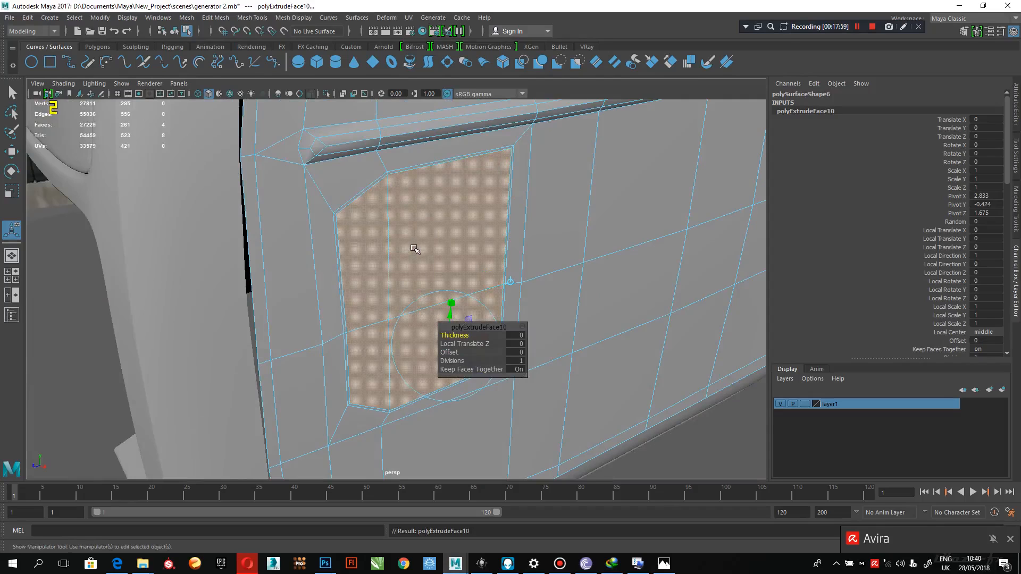
key(w)
alt+drag(470, 317, 417, 281)
key(space)
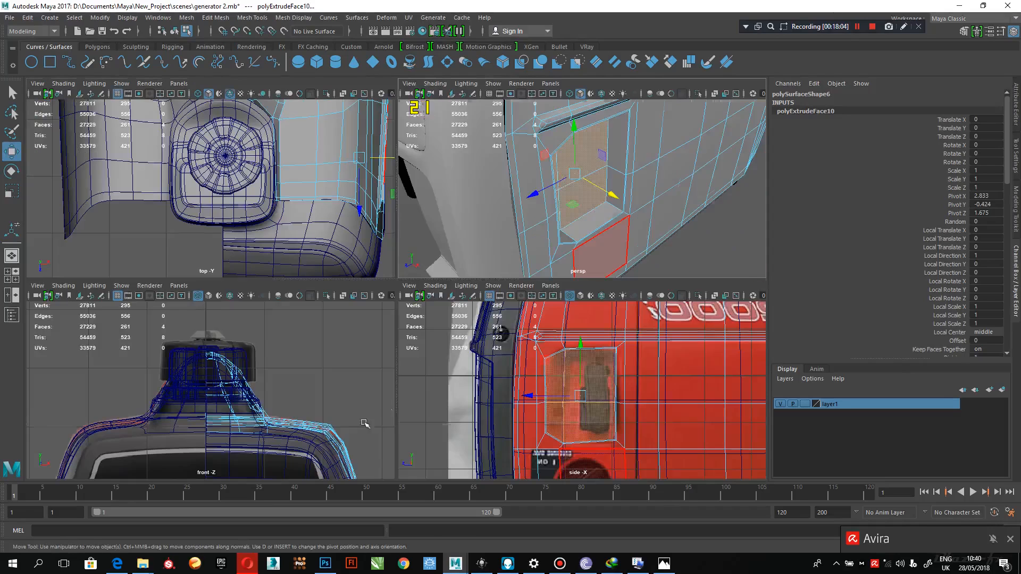
key(space)
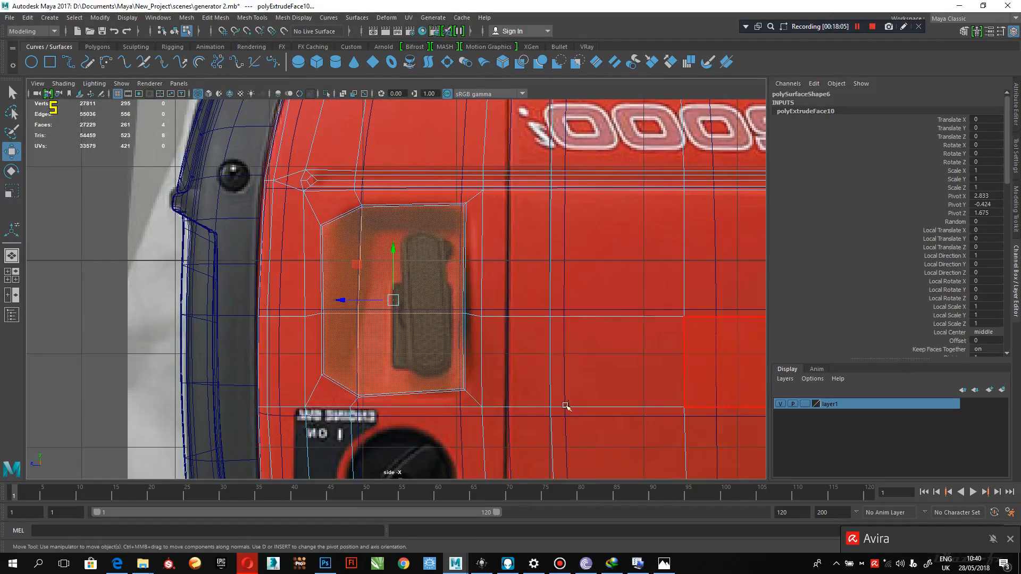
key(space)
alt+drag(553, 229, 518, 209)
alt+right_drag(517, 210, 537, 305)
alt+drag(537, 305, 504, 328)
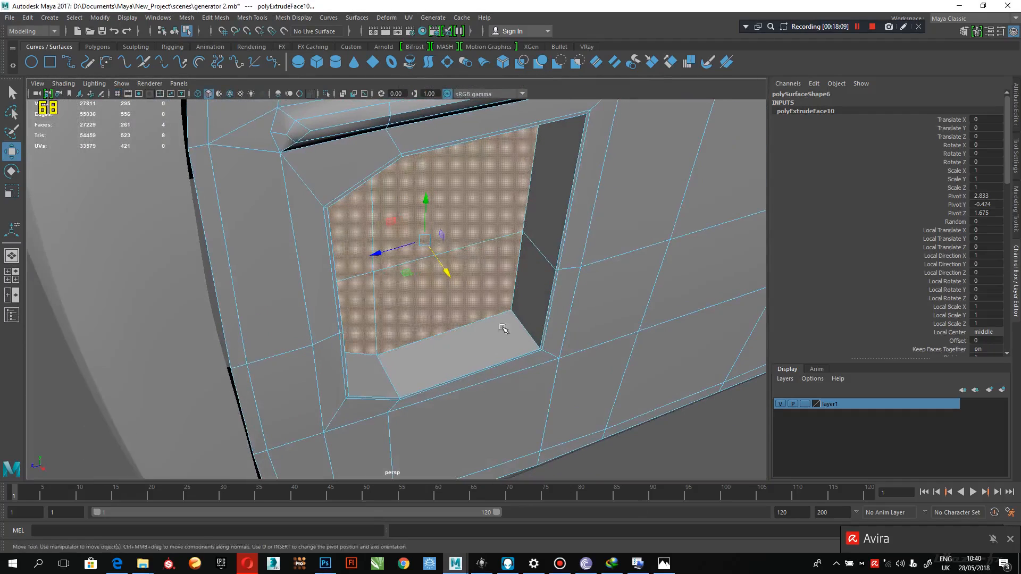
Adjust the depth of the recess floor along X while comparing it with the Honda reference image in Photos.
click(657, 571)
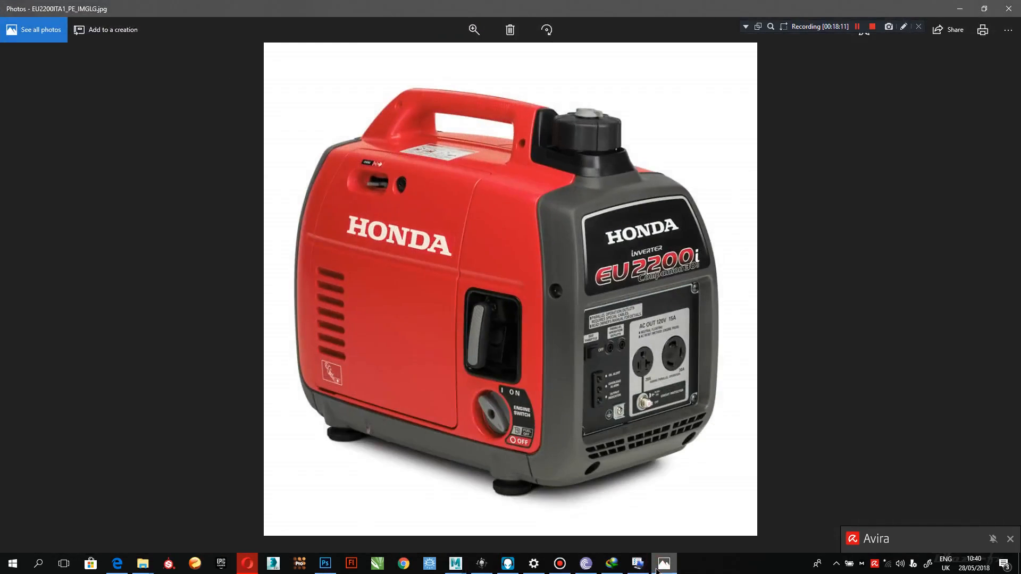
click(658, 569)
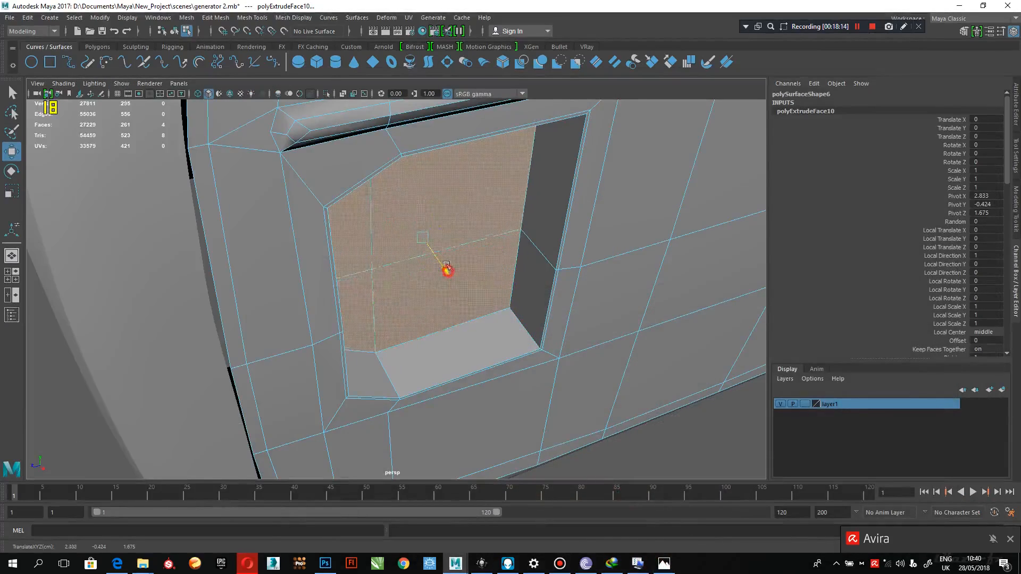
click(666, 568)
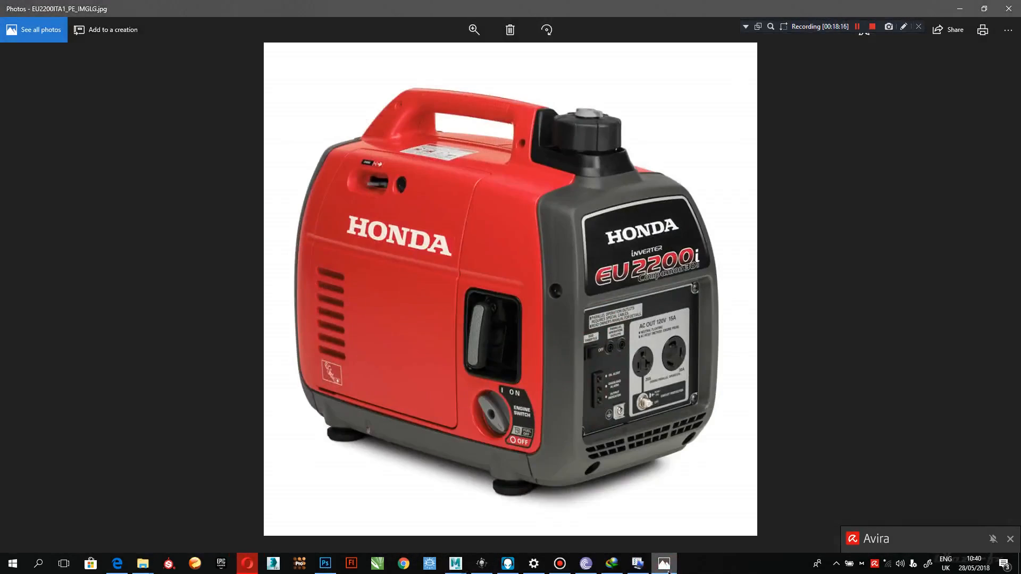
click(666, 568)
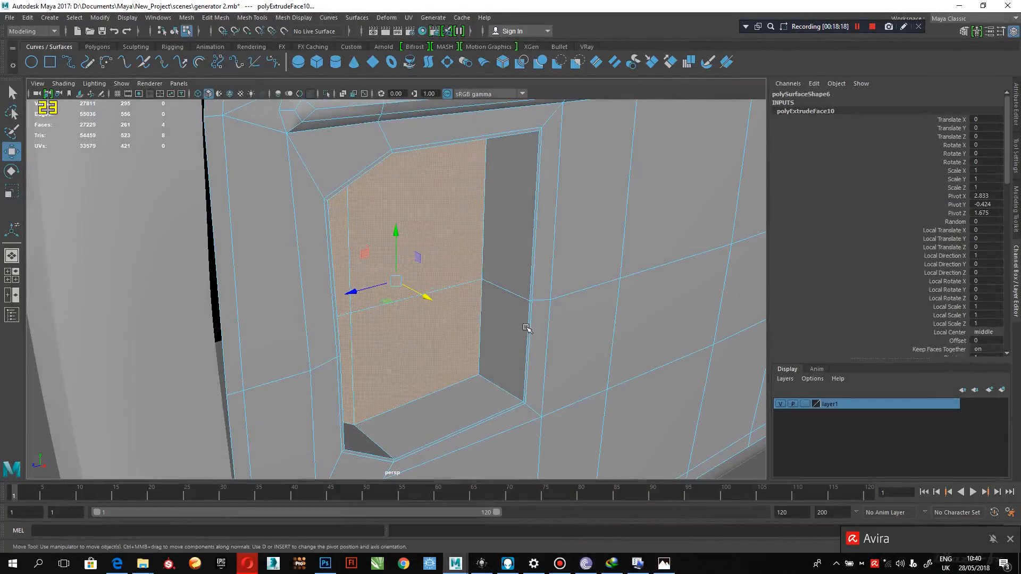
Rotate the recess floor faces and reposition them, checking the slant against the Honda reference image.
key(e)
drag(423, 268, 458, 285)
key(w)
drag(408, 309, 349, 304)
click(663, 565)
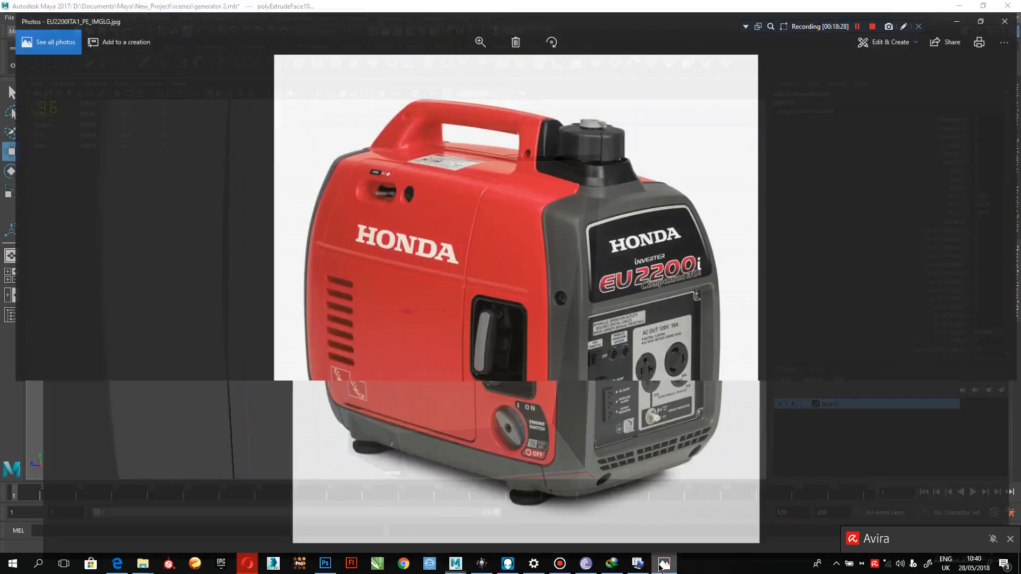
click(661, 566)
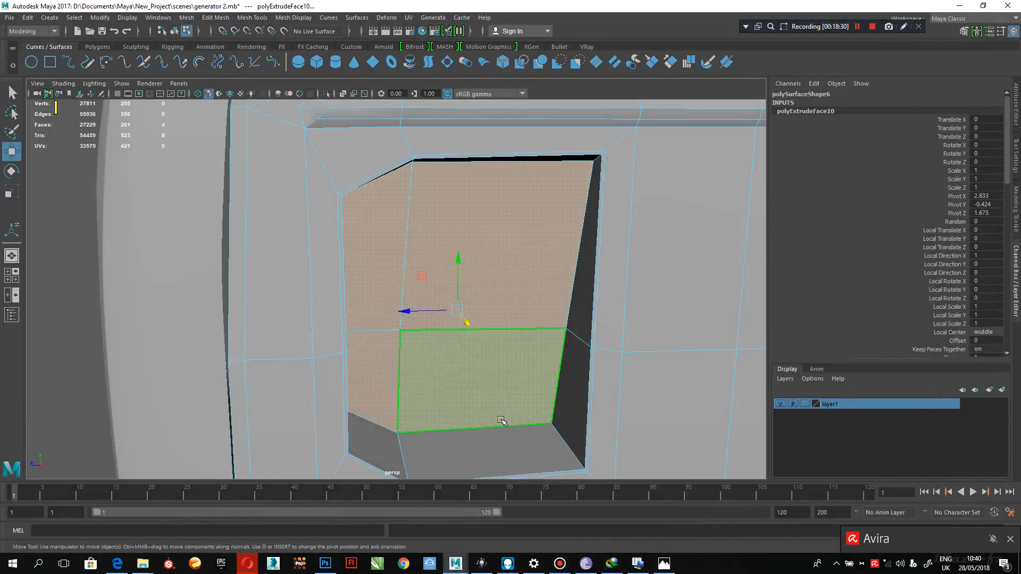
Scale the recess floor faces uniformly to adjust the taper of the cavity walls.
key(r)
drag(457, 309, 508, 237)
alt+right_drag(507, 236, 547, 178)
Insert a support edge loop around the recess walls close to the recess floor.
click(584, 203)
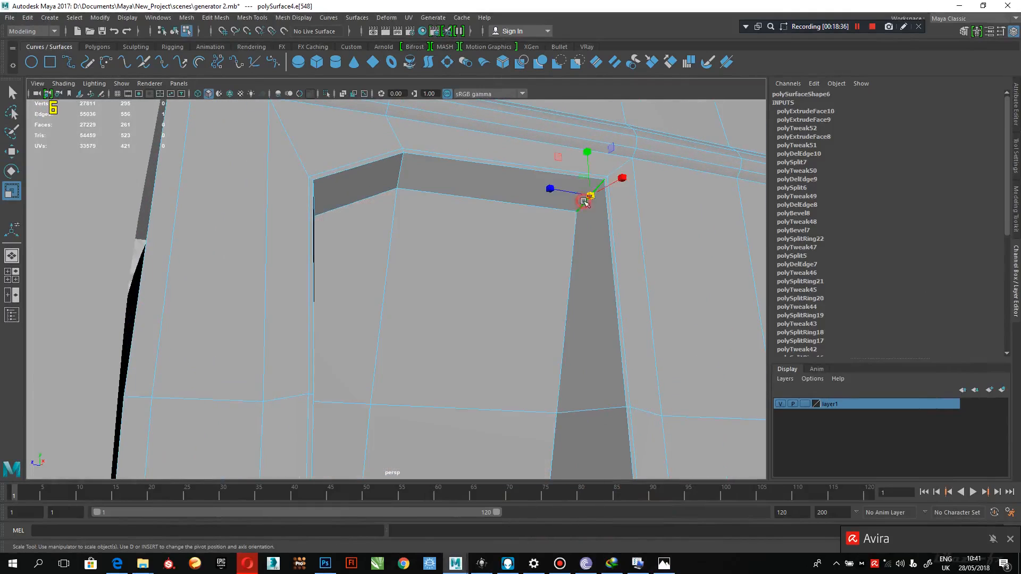
shift+right_click(583, 203)
click(581, 275)
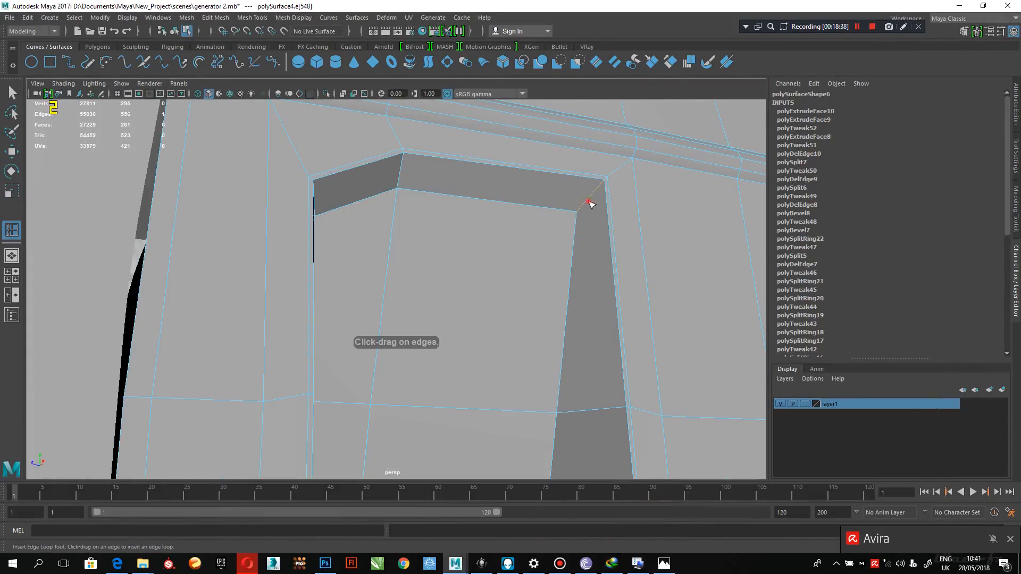
drag(582, 212, 472, 269)
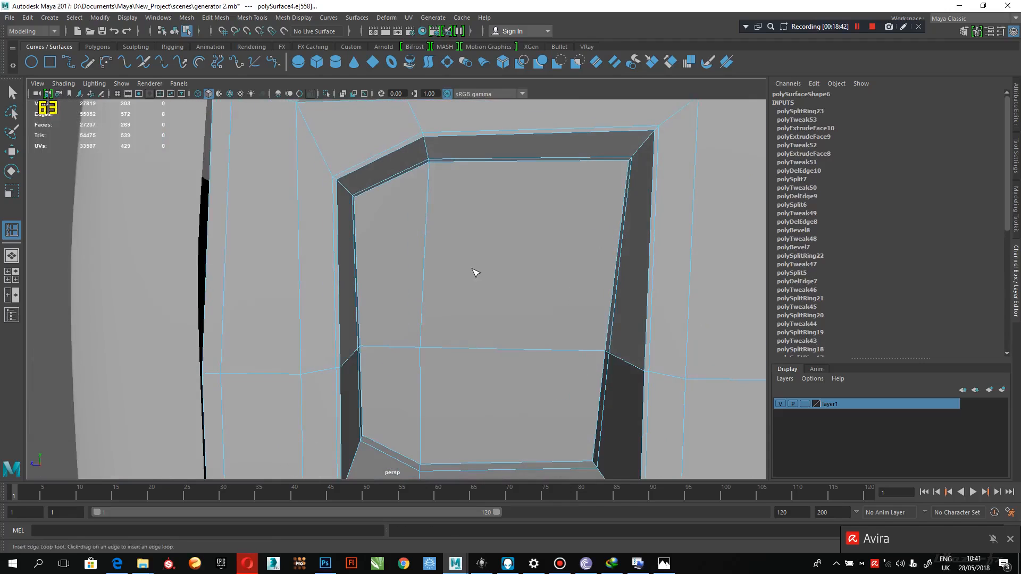
Extrude the four recess floor faces with an offset of 0.02 to add an inset support loop.
key(q)
right_drag(474, 250, 473, 265)
click(472, 260)
shift+click(404, 255)
shift+click(382, 383)
shift+click(426, 377)
shift+right_drag(490, 381, 494, 363)
click(517, 353)
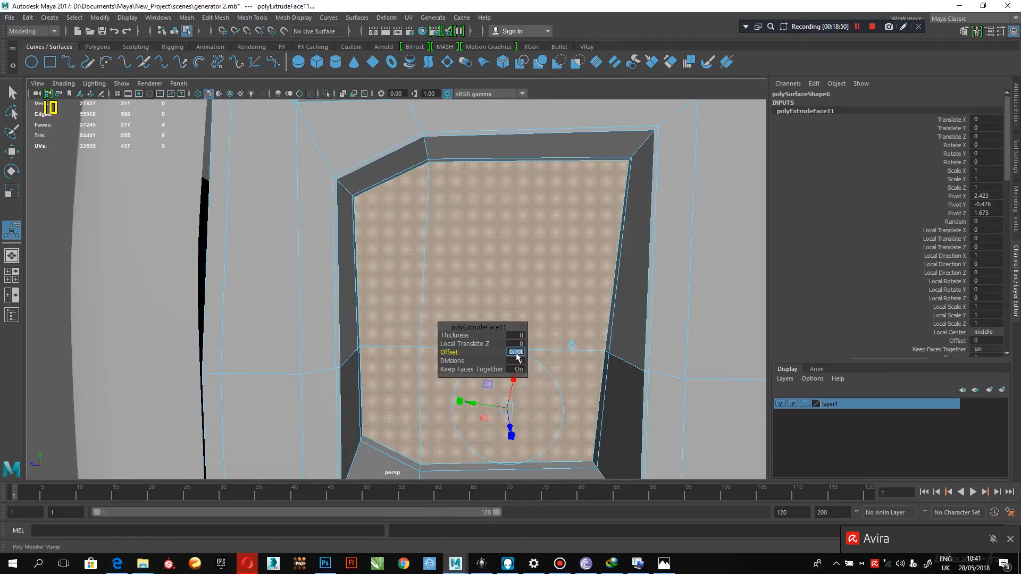
text(.01)
key(Return)
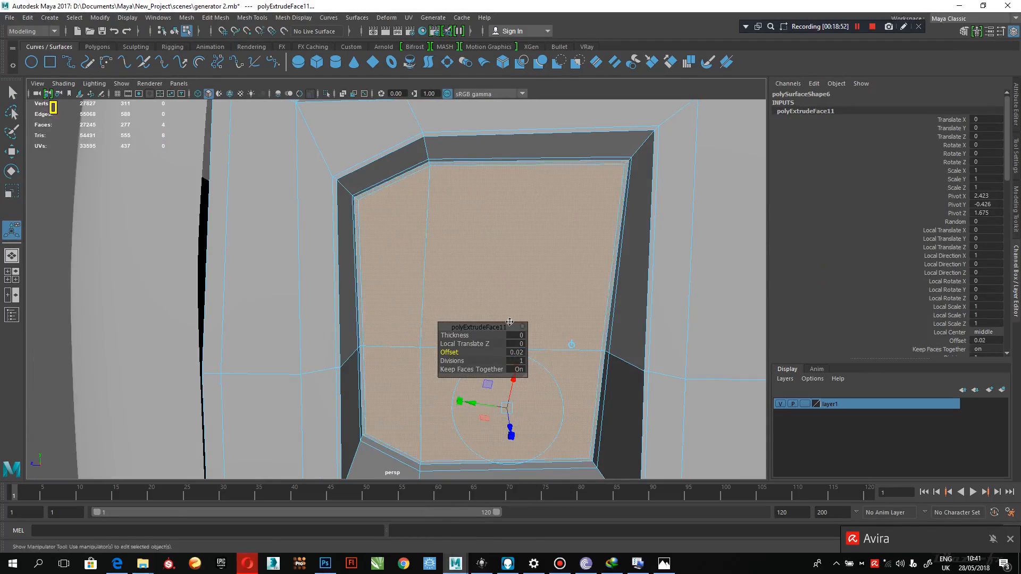
Preview the side panel shell smoothed and compare its overall shape with the reference images.
right_drag(521, 219, 574, 199)
alt+right_drag(640, 247, 298, 239)
click(135, 303)
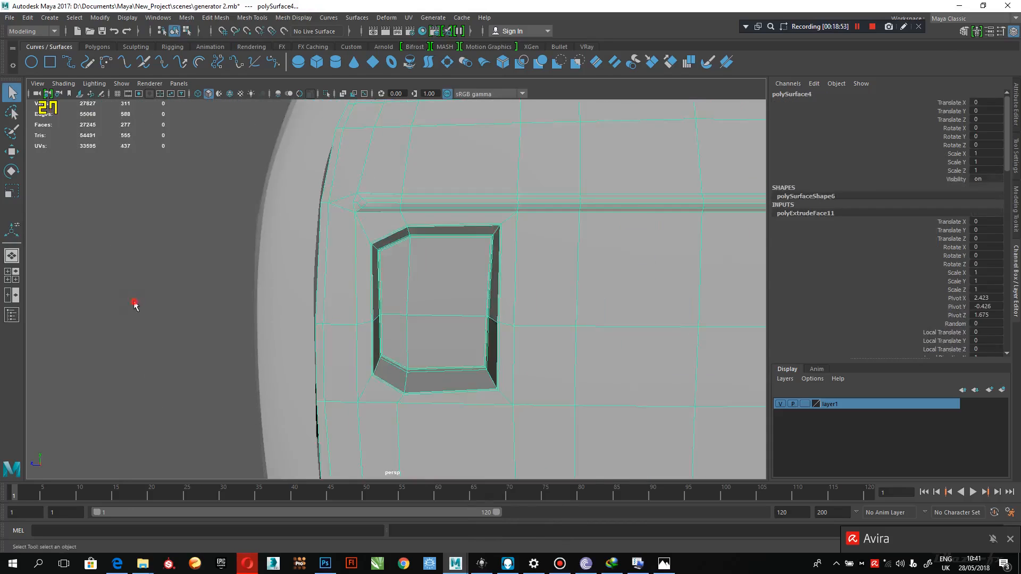
alt+right_drag(563, 333, 407, 326)
alt+drag(406, 326, 462, 292)
click(461, 285)
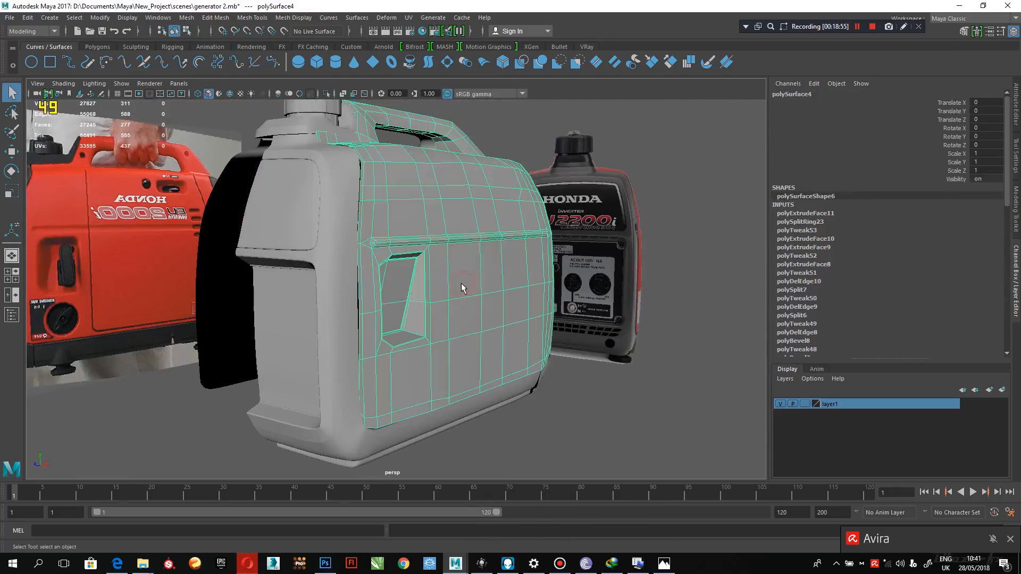
key(3)
click(540, 388)
mouse_move(540, 387)
alt+mouse_down()
mouse_move(442, 383)
mouse_move(381, 397)
mouse_move(476, 403)
mouse_move(524, 391)
alt+mouse_up()
alt+middle_drag(489, 340, 547, 425)
alt+right_drag(552, 433, 481, 385)
alt+drag(475, 376, 412, 367)
alt+drag(412, 367, 472, 377)
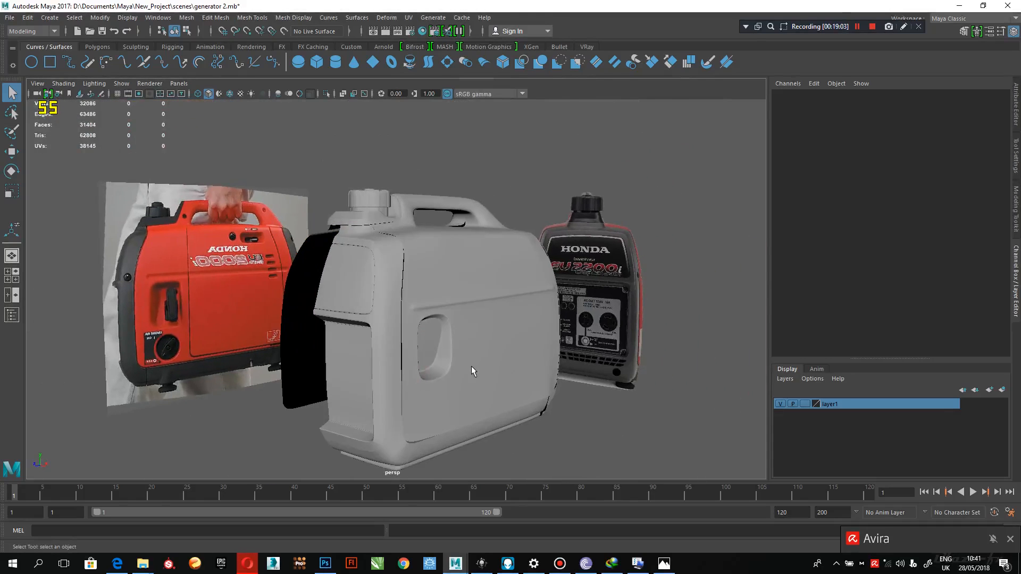
Examine the smoothed pull-starter recess up close from several angles.
alt+right_drag(476, 363, 593, 457)
alt+drag(489, 399, 461, 394)
alt+middle_drag(462, 313, 440, 195)
alt+right_drag(423, 298, 468, 327)
alt+drag(467, 330, 400, 355)
alt+middle_drag(399, 346, 394, 408)
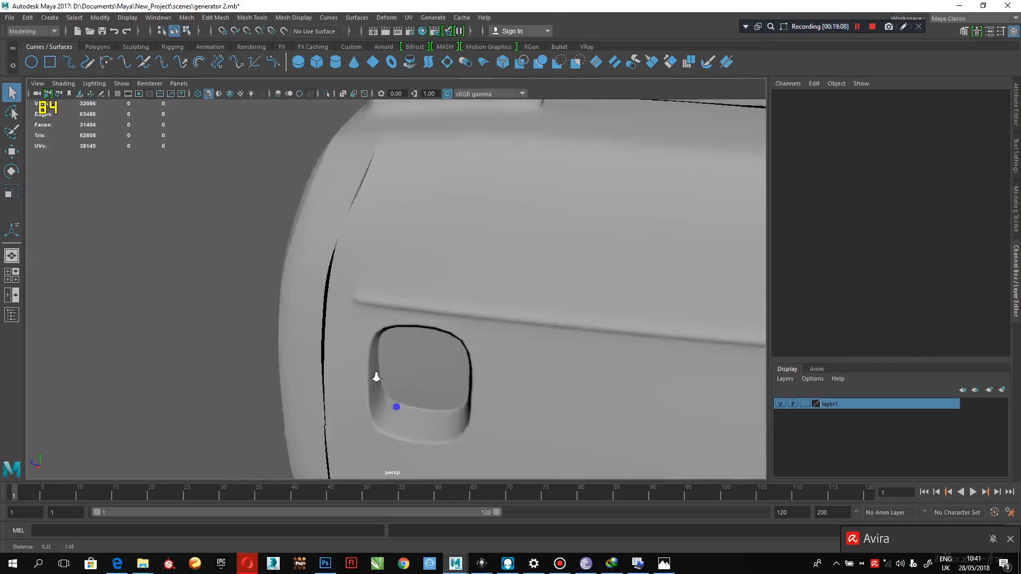
alt+right_drag(394, 412, 367, 345)
alt+drag(360, 349, 390, 335)
alt+right_drag(390, 335, 424, 337)
alt+drag(424, 338, 463, 296)
Return the side panel shell to unsmoothed display and frame the recess in the side view.
click(464, 298)
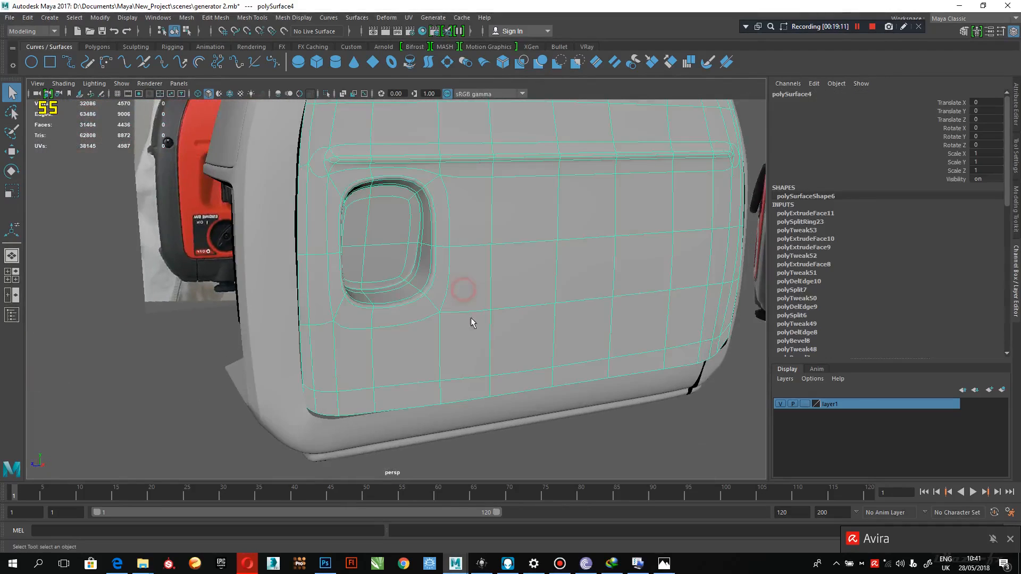
key(space)
key(space)
alt+middle_drag(597, 417, 582, 333)
alt+middle_drag(479, 183, 480, 332)
scroll(465, 296, up, 1)
key(1)
alt+middle_drag(478, 259, 500, 264)
Examine the recess shape in the two Honda reference photos in Photos, then return to Maya.
click(673, 565)
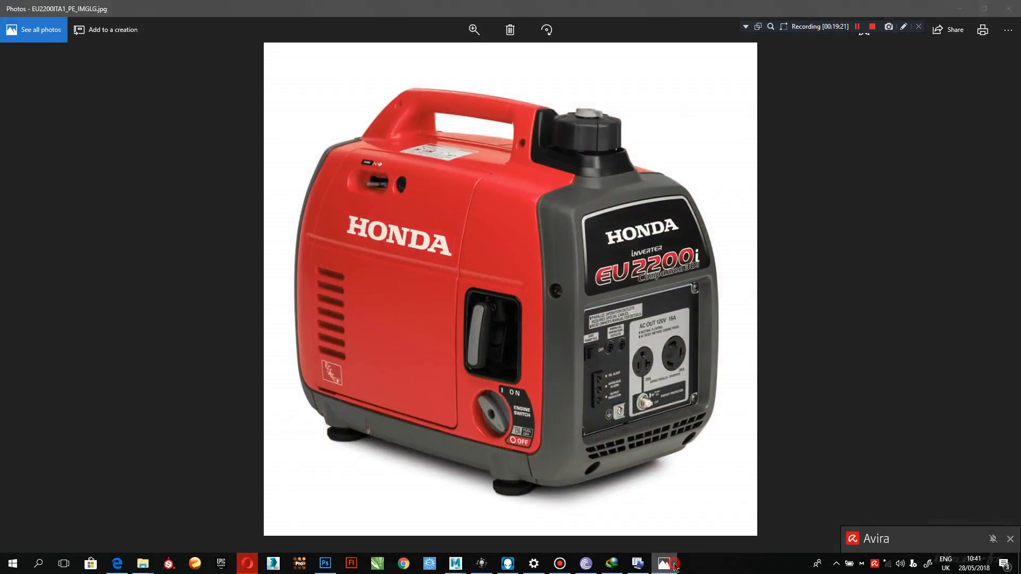
click(674, 566)
alt+middle_drag(493, 287, 519, 265)
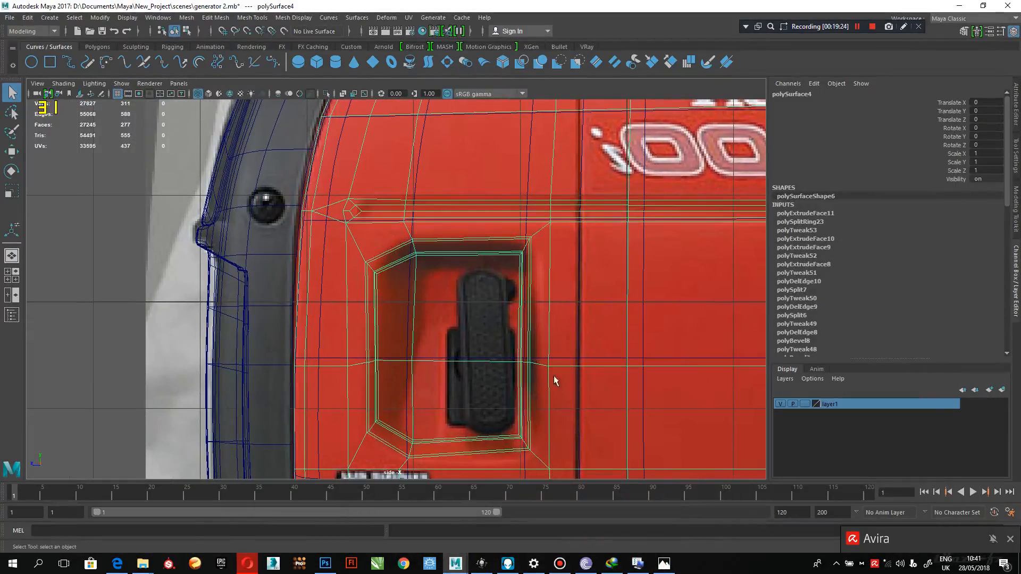
click(666, 564)
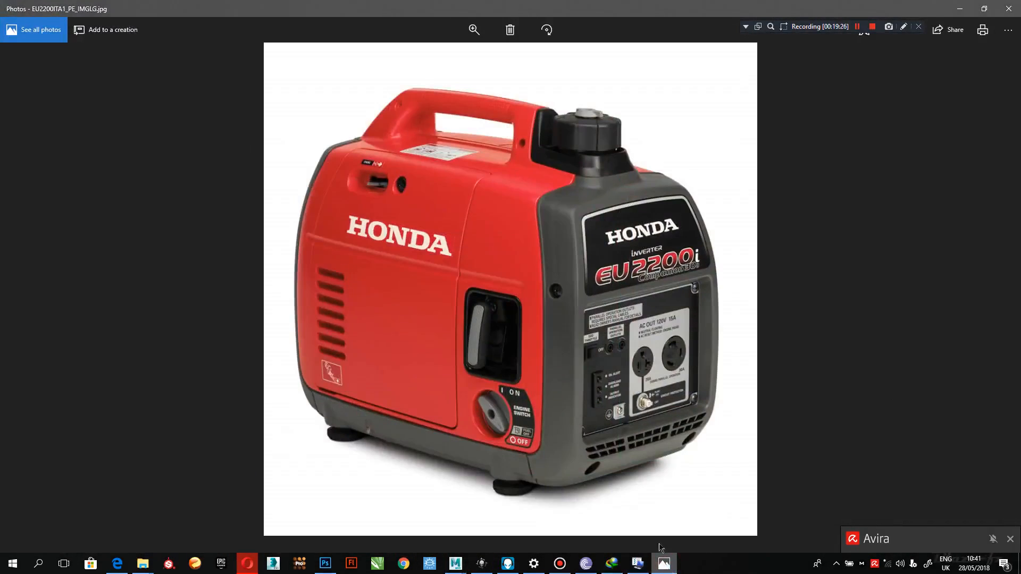
key(Right)
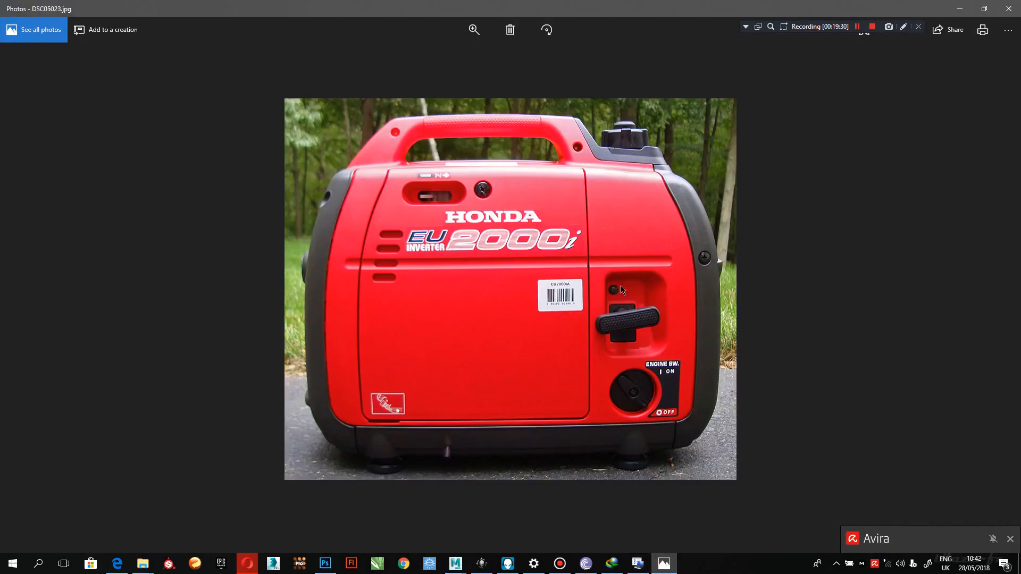
key(Left)
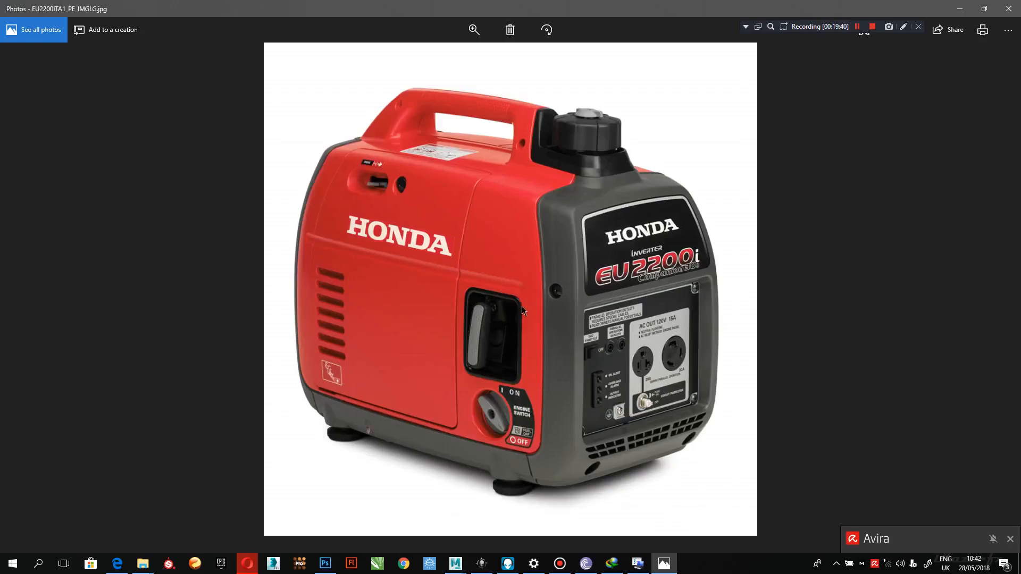
key(Right)
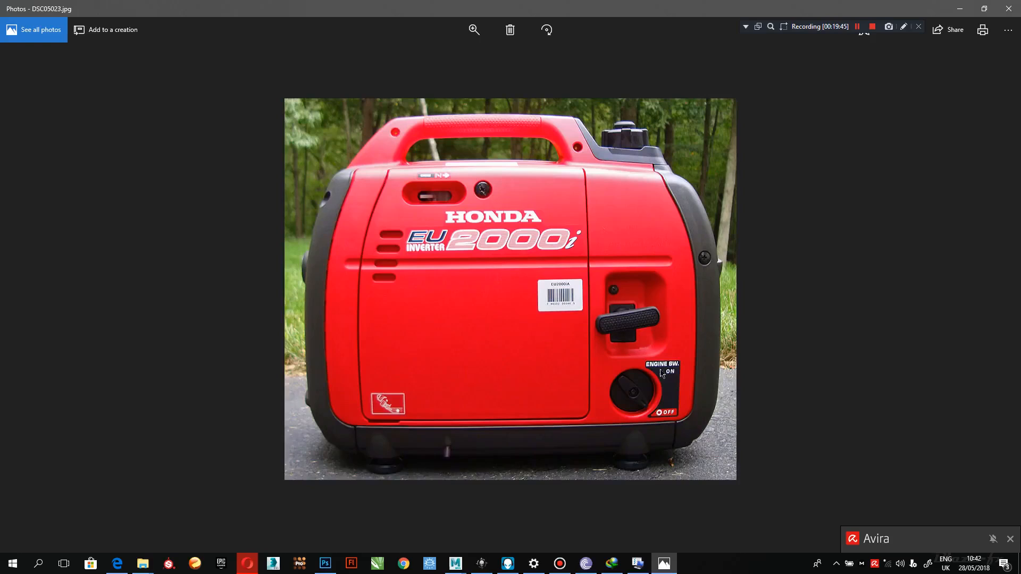
click(654, 567)
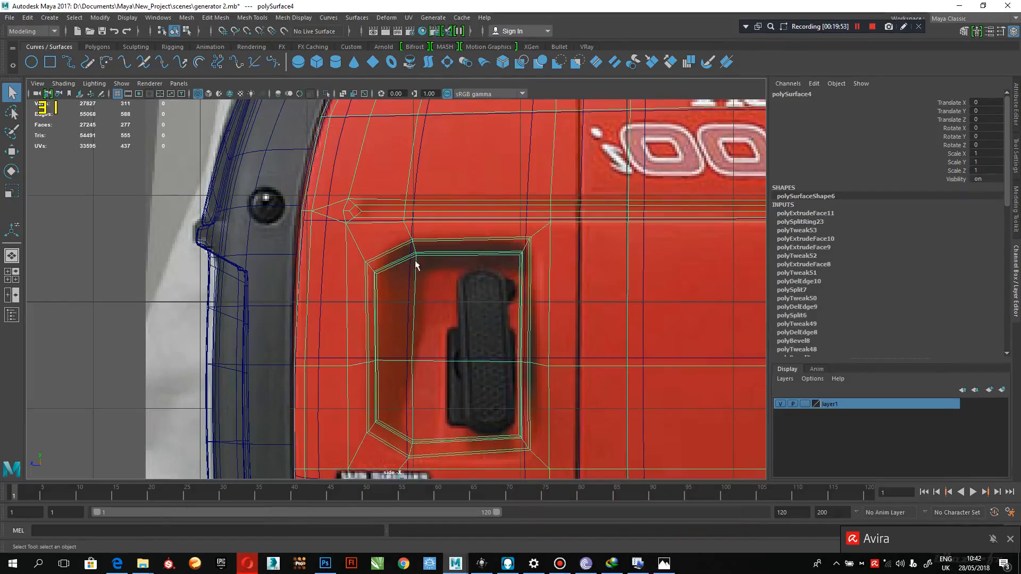
Scale the vertices at the recess's two chamfered corners apart vertically to square off its outline.
right_drag(383, 247, 339, 231)
drag(383, 285, 348, 248)
shift+drag(371, 443, 367, 448)
alt+middle_drag(383, 414, 395, 335)
key(r)
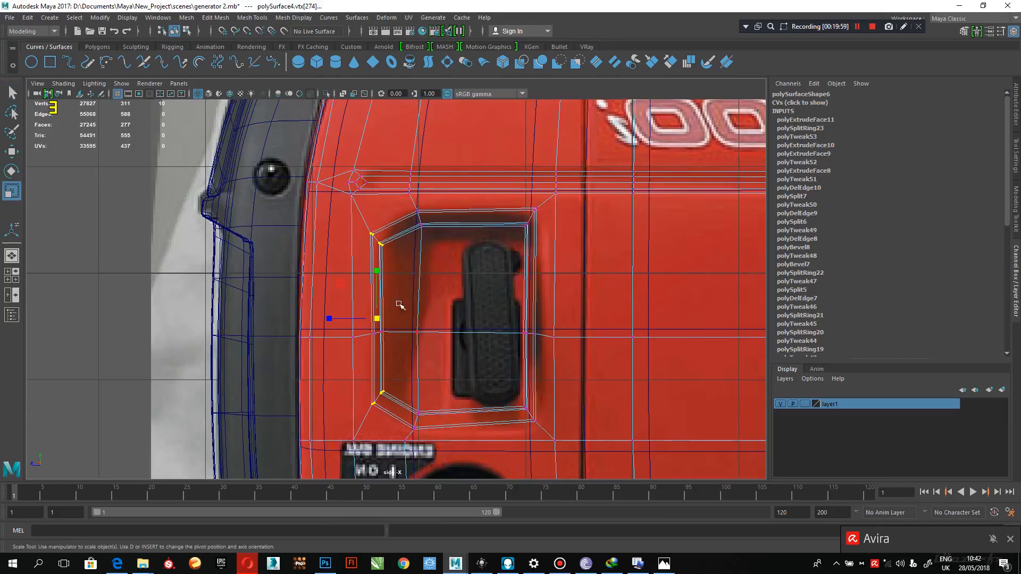
drag(377, 270, 379, 263)
Check the squared recess in the perspective view, including with smooth preview.
key(space)
key(space)
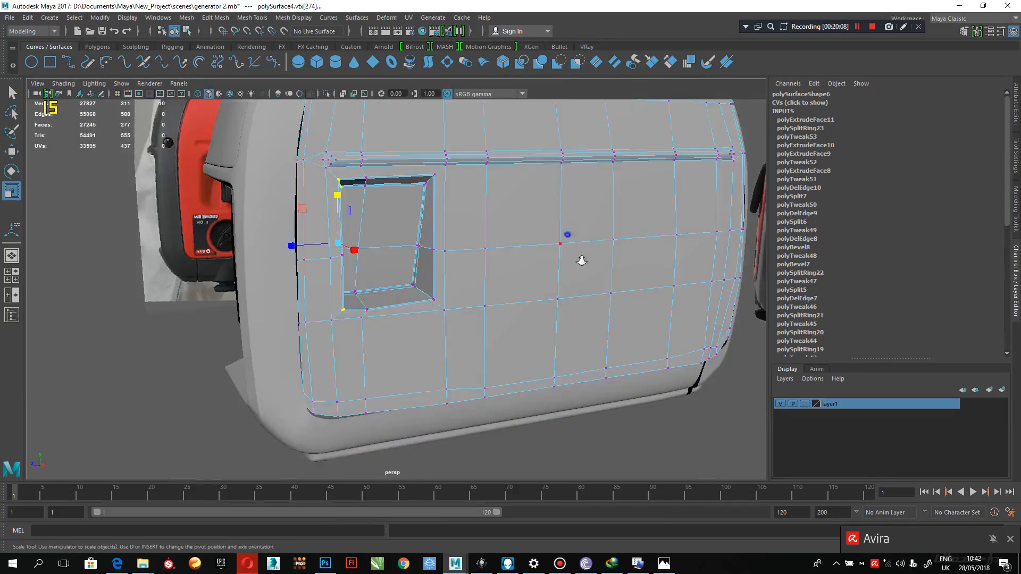
scroll(535, 245, up, 2)
drag(330, 187, 381, 217)
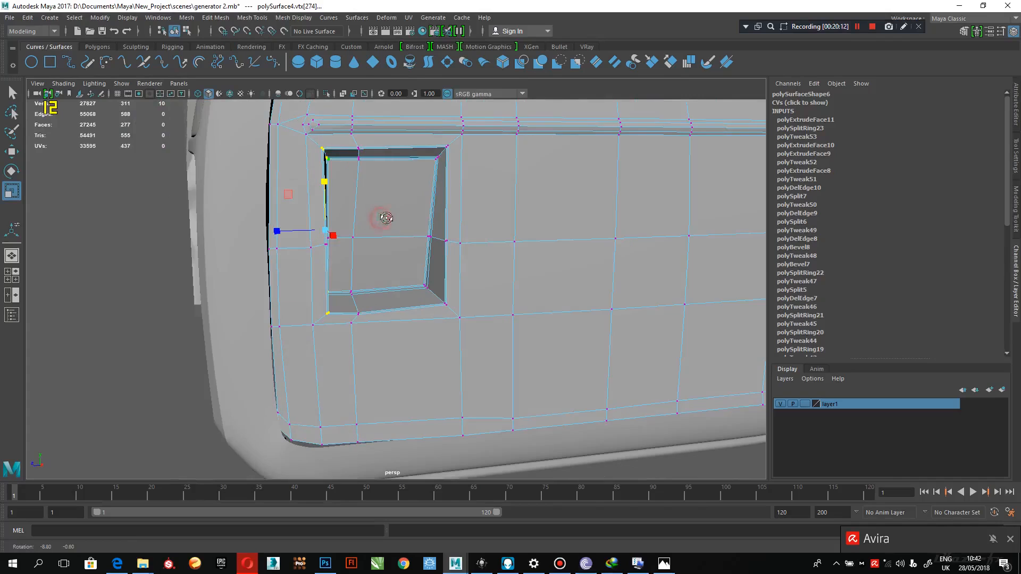
key(4)
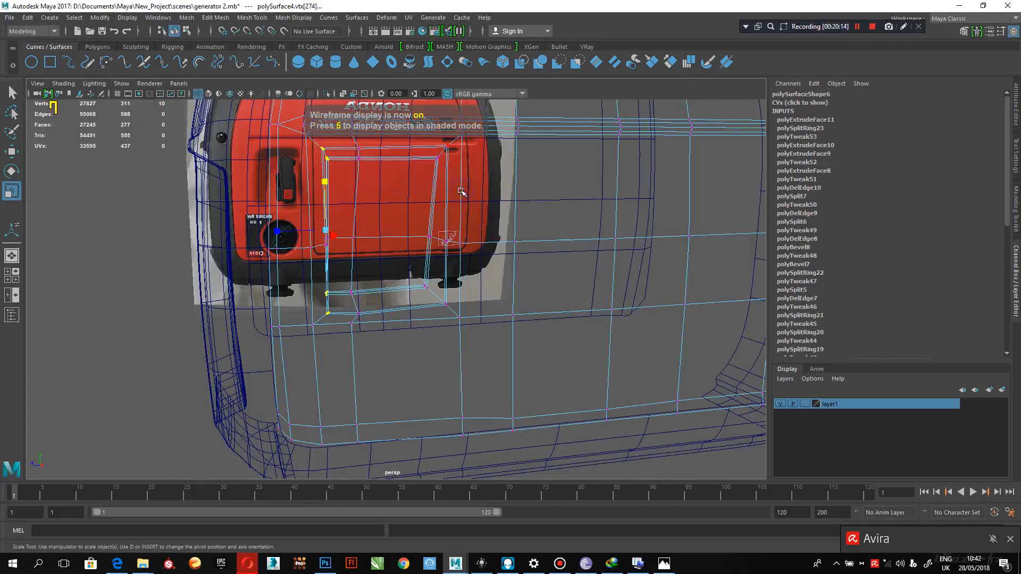
key(5)
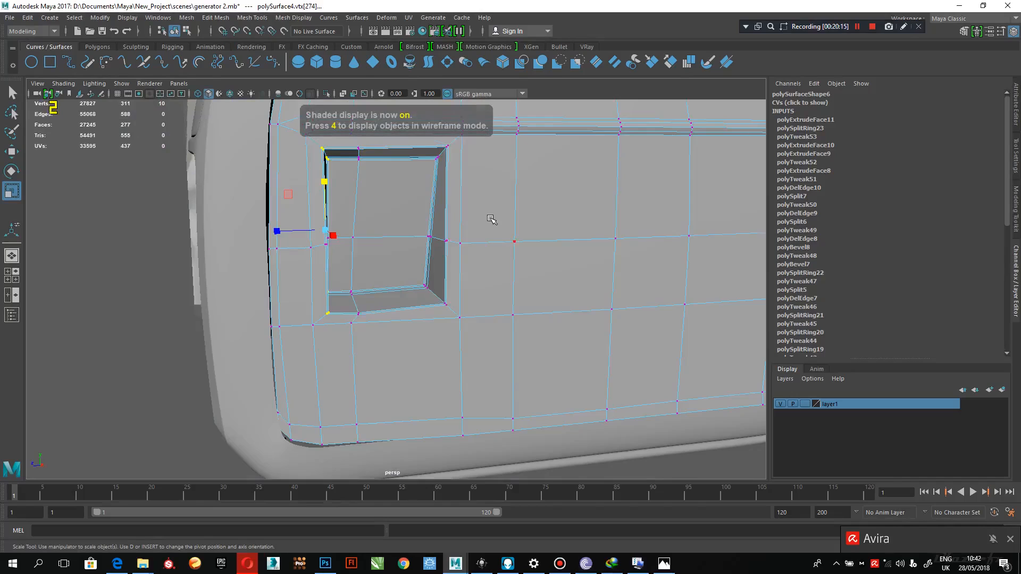
key(3)
right_drag(504, 202, 544, 187)
alt+right_drag(582, 265, 518, 314)
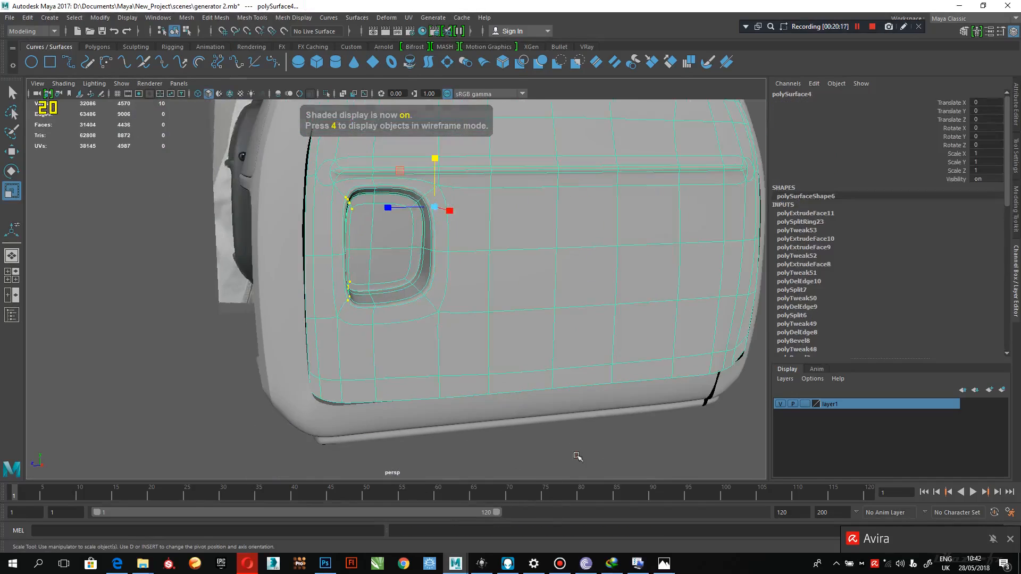
click(576, 456)
mouse_move(490, 355)
alt+mouse_down()
mouse_move(450, 347)
mouse_move(471, 301)
alt+mouse_up()
click(458, 253)
mouse_move(457, 253)
alt+mouse_down()
mouse_move(499, 331)
mouse_move(472, 327)
mouse_move(463, 369)
alt+mouse_up()
Turn off smooth preview and insert a vertical edge loop through the recess near its side facing the panel's centre.
key(1)
alt+drag(471, 371, 394, 294)
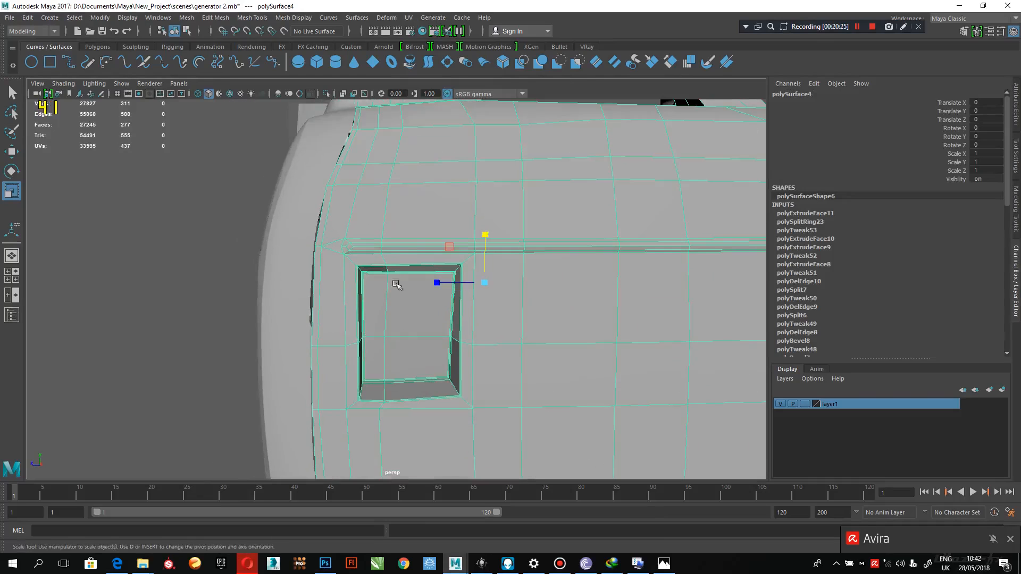
alt+drag(409, 204, 393, 284)
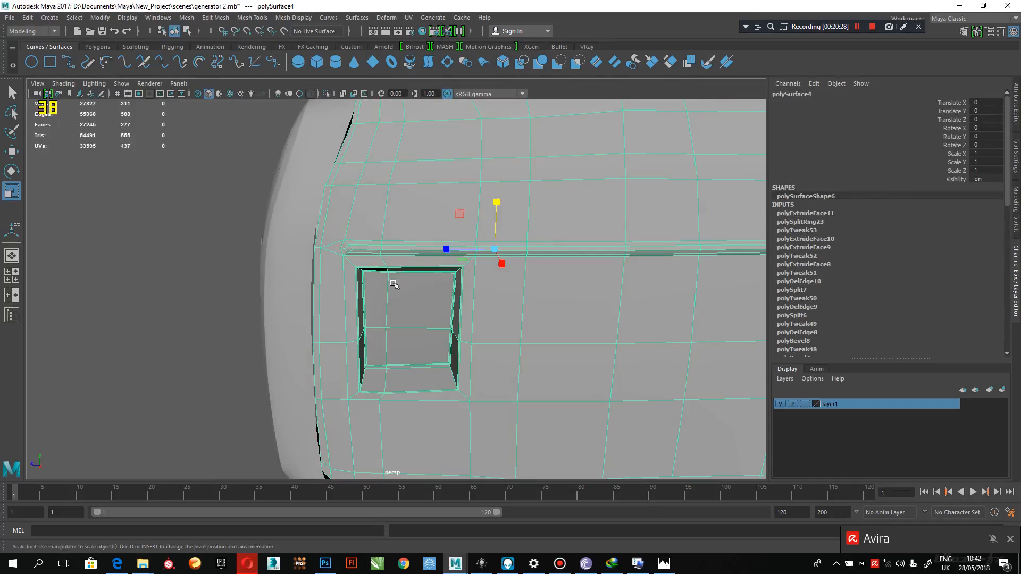
alt+right_drag(428, 329, 399, 301)
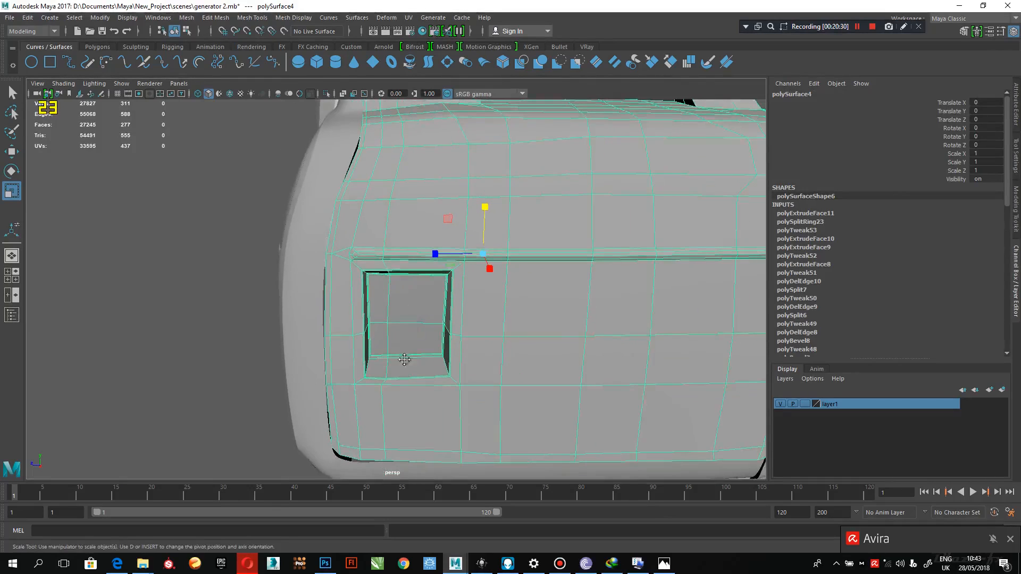
alt+middle_drag(403, 340, 404, 385)
alt+middle_drag(442, 305, 448, 280)
right_drag(434, 294, 431, 223)
click(433, 296)
shift+right_drag(433, 296, 411, 358)
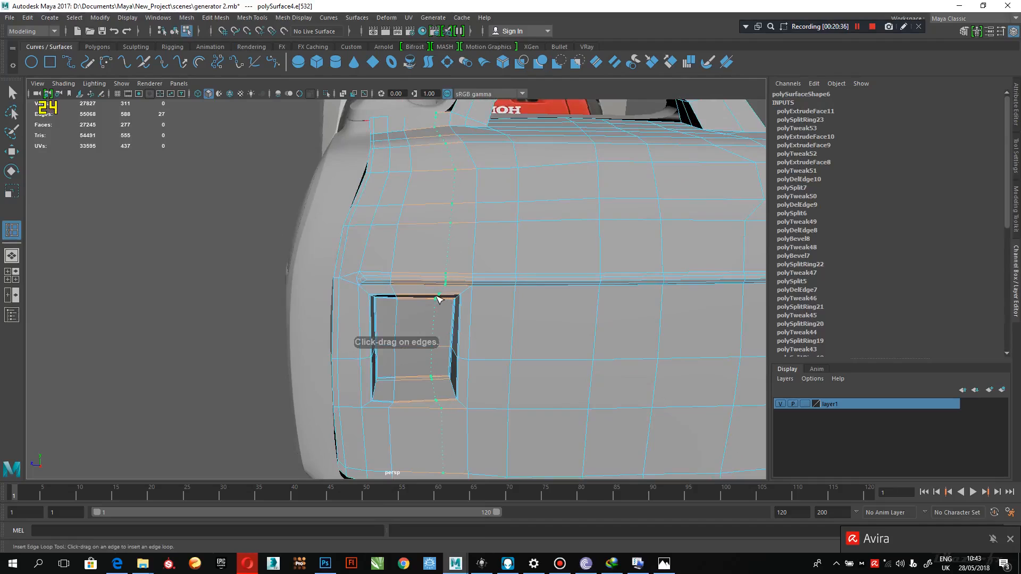
click(439, 300)
alt+middle_drag(492, 319, 509, 273)
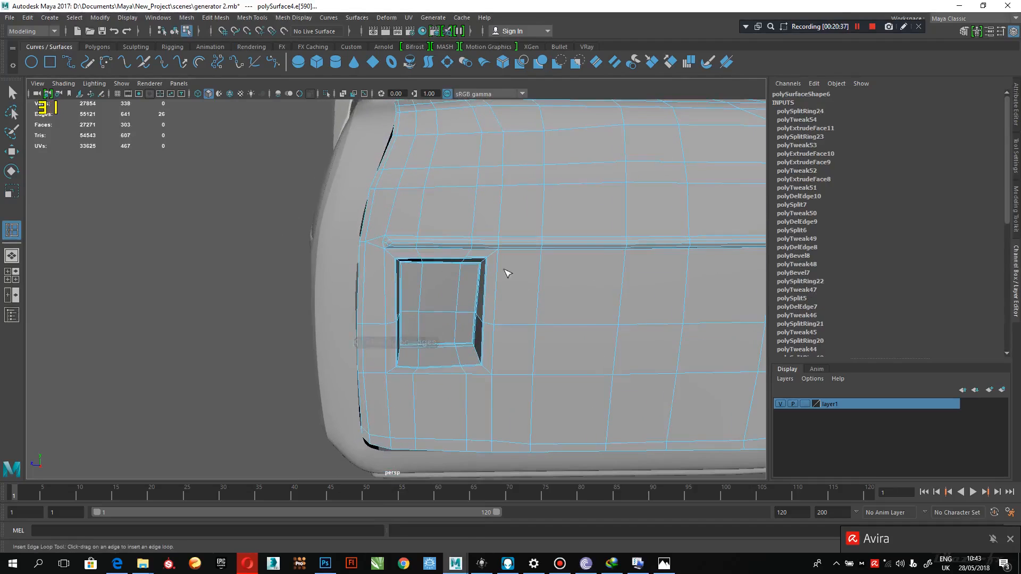
key(q)
right_drag(506, 274, 558, 231)
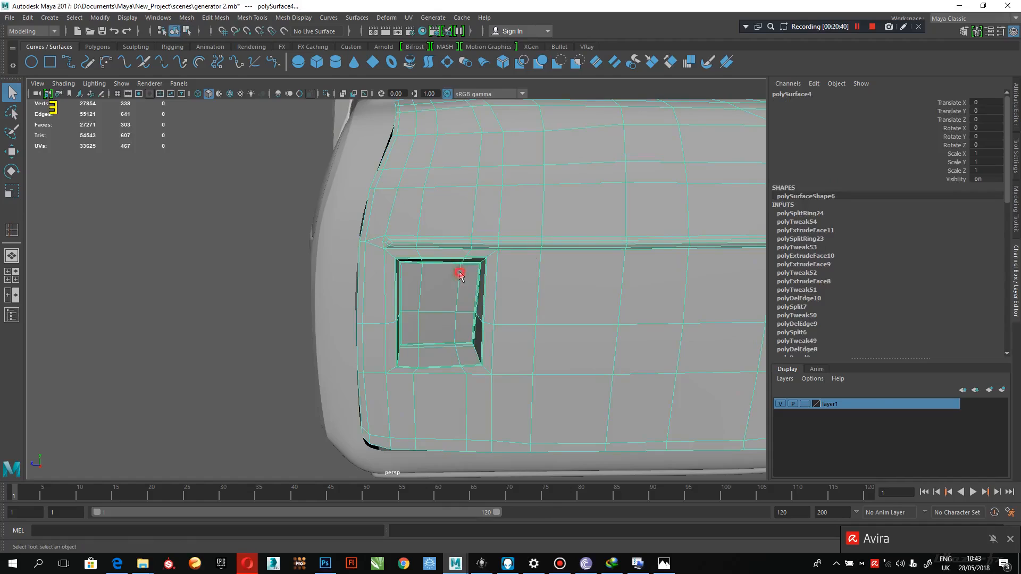
Preview the shell smoothed and inspect the recess corners and surrounding edge flow.
mouse_move(461, 275)
right_down()
mouse_move(474, 285)
mouse_move(456, 286)
right_up()
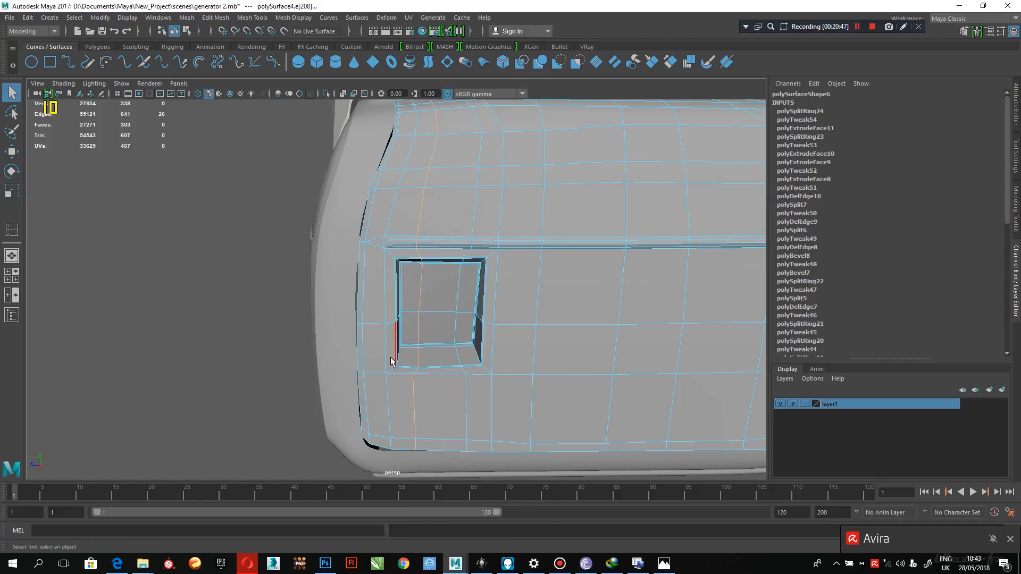
alt+right_drag(428, 256, 437, 320)
alt+drag(437, 319, 440, 316)
key(3)
right_click(455, 279)
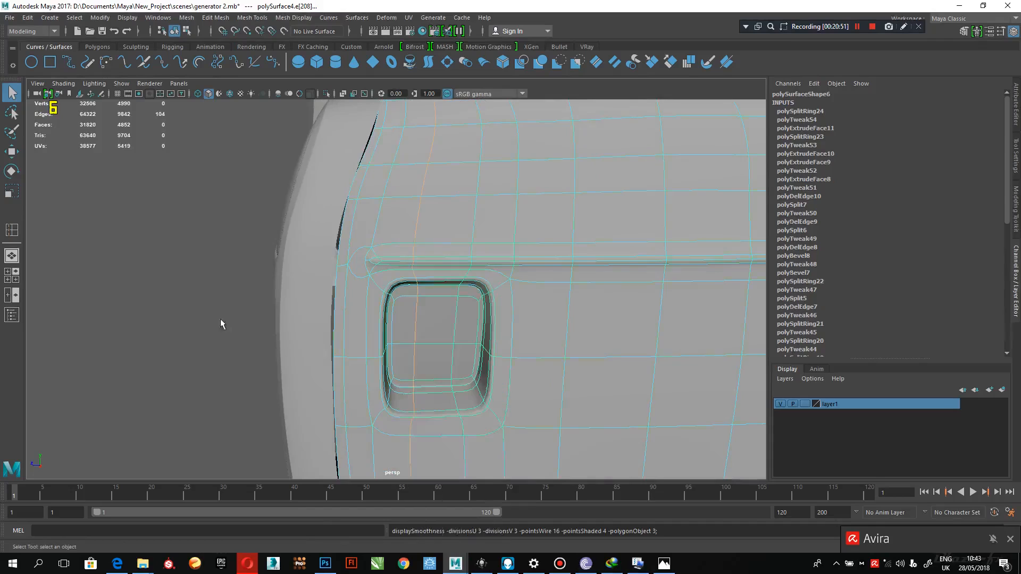
click(155, 287)
alt+drag(340, 277, 458, 276)
alt+right_drag(458, 276, 455, 302)
alt+drag(458, 308, 459, 338)
click(442, 250)
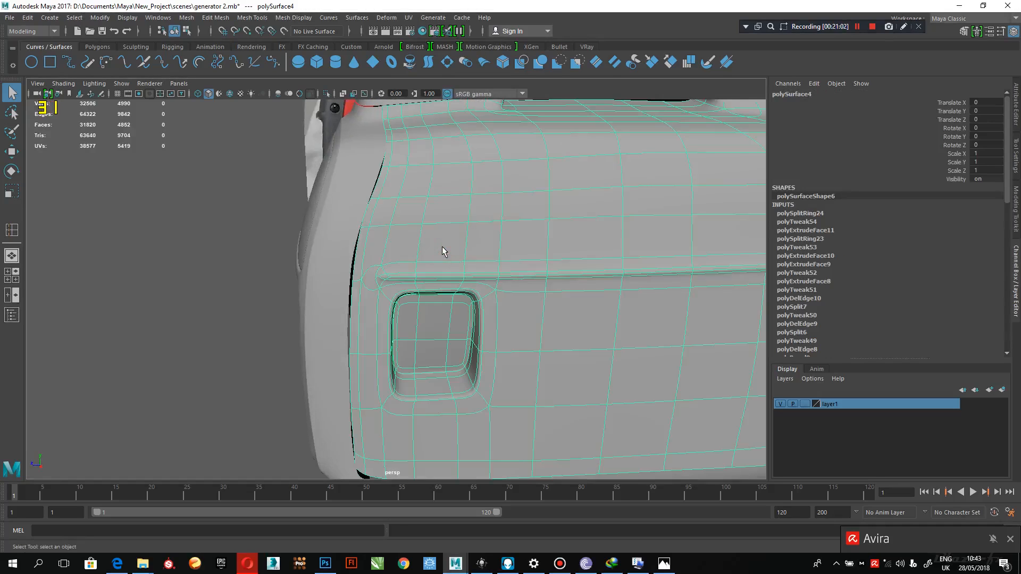
With smooth preview off, delete the shoulder section of the vertical edge loop through the recess nearest the panel's centre.
key(1)
alt+drag(440, 255, 485, 216)
right_drag(473, 203, 475, 175)
alt+drag(494, 209, 510, 312)
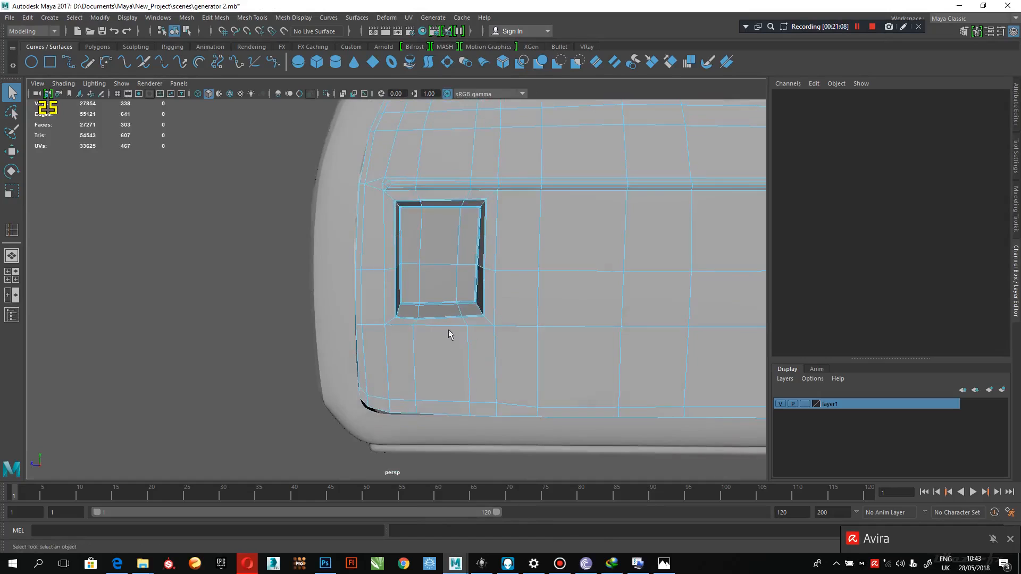
alt+middle_drag(439, 332, 439, 354)
alt+drag(462, 329, 460, 342)
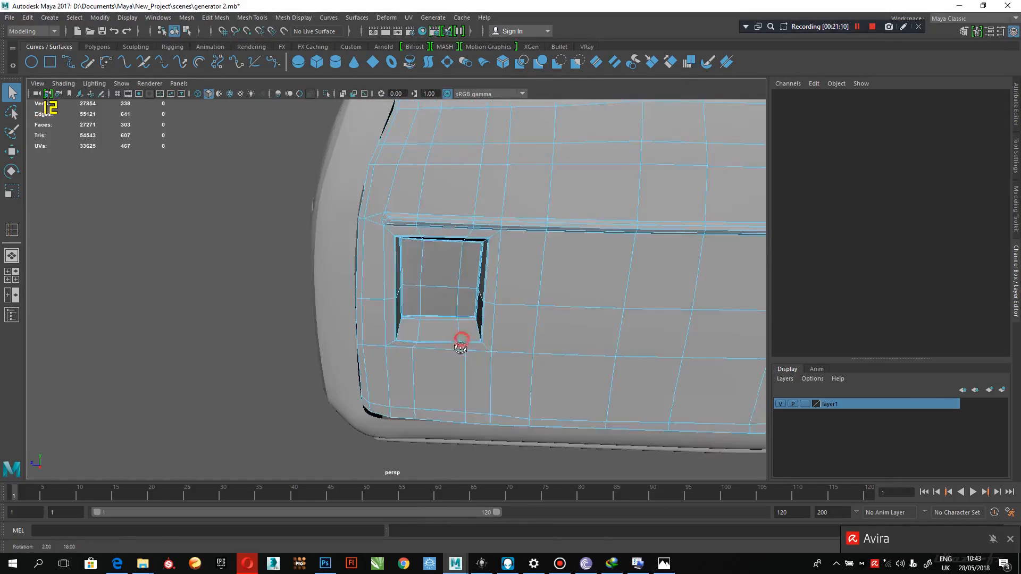
alt+middle_drag(453, 332, 455, 357)
alt+middle_drag(461, 262, 462, 281)
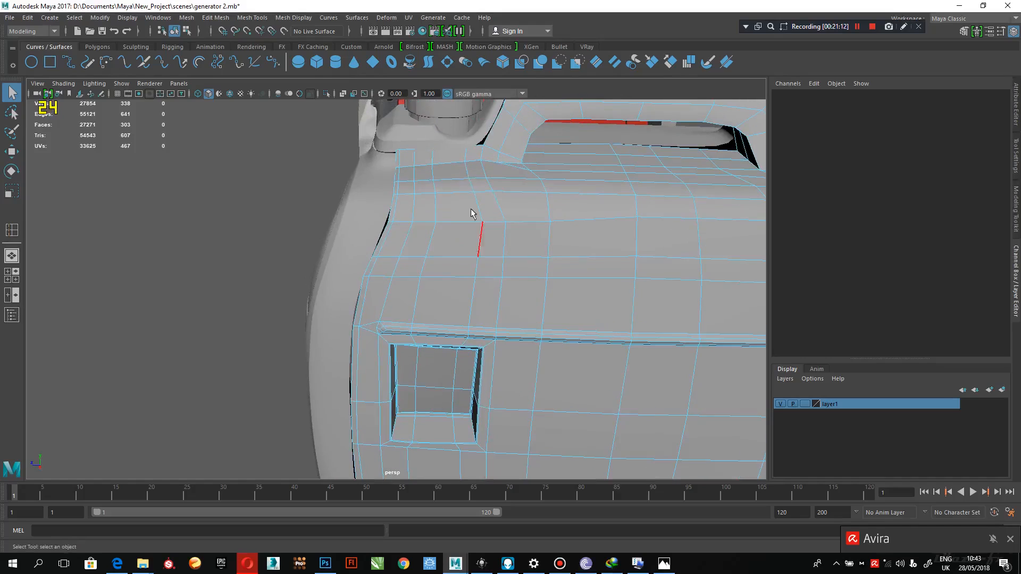
click(475, 269)
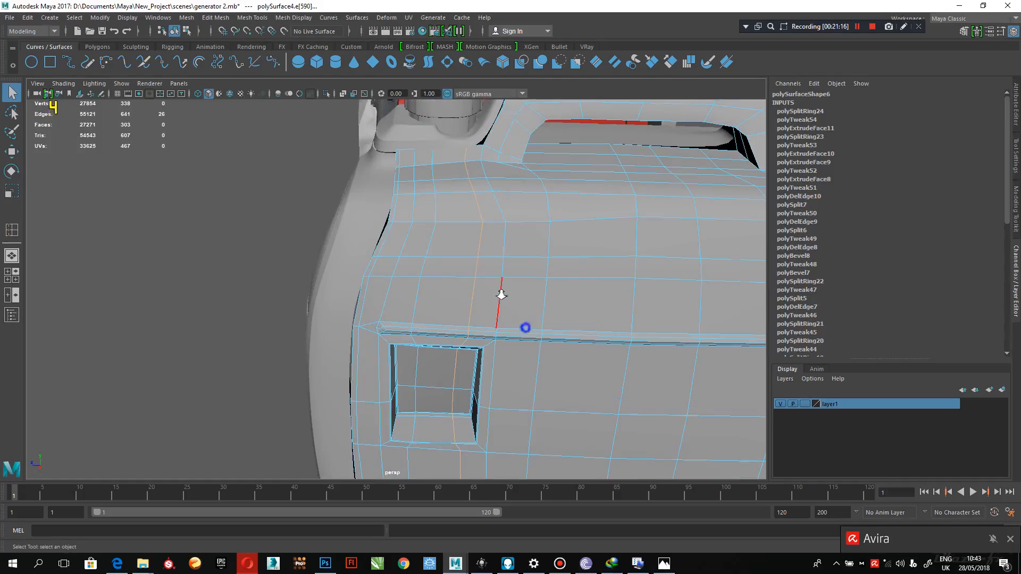
scroll(501, 295, down, 5)
scroll(527, 453, up, 2)
ctrl+drag(420, 253, 415, 322)
alt+right_drag(434, 286, 476, 344)
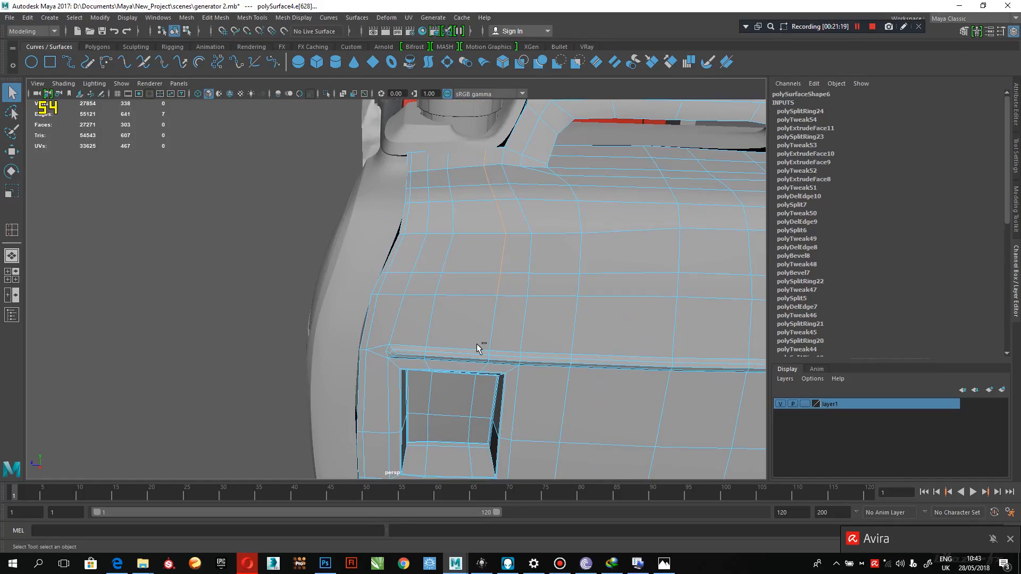
key(ctrl+Delete)
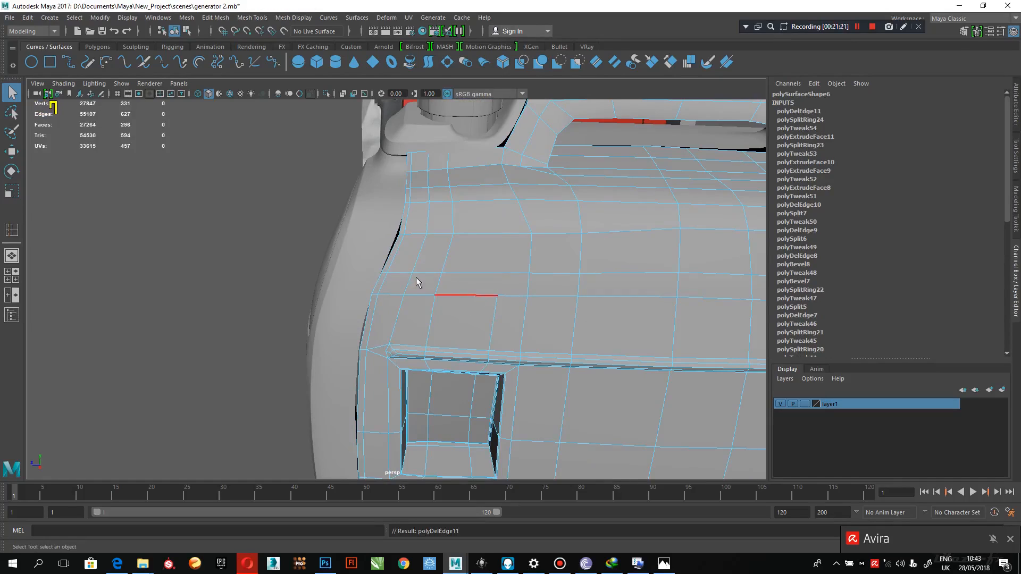
Delete the matching shoulder section of the other vertical edge loop running through the recess, keeping its lower part.
double_click(430, 284)
scroll(497, 342, down, 3)
alt+drag(498, 342, 489, 212)
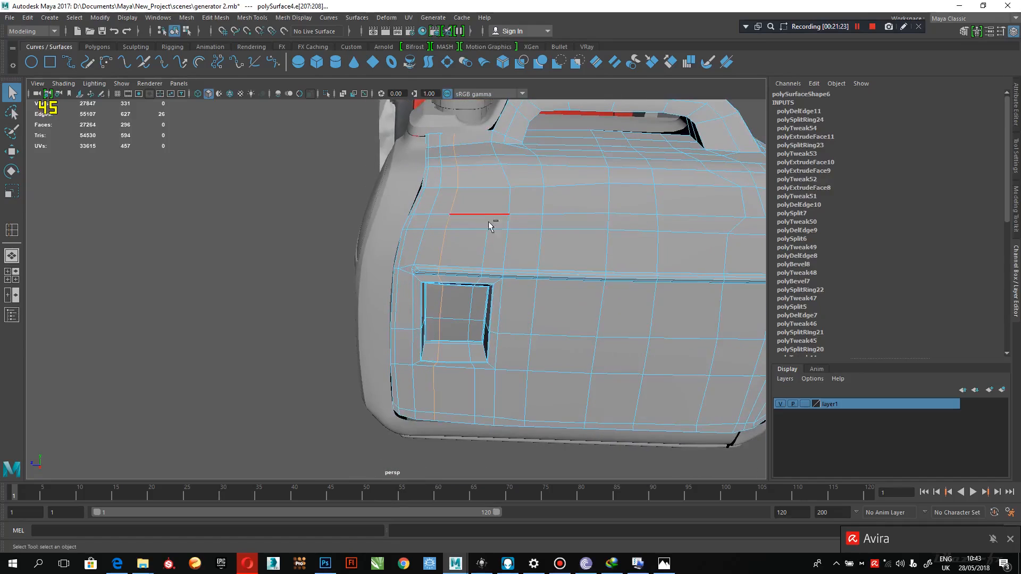
ctrl+drag(542, 267, 298, 547)
alt+middle_drag(429, 240, 406, 340)
alt+right_drag(406, 340, 550, 452)
key(ctrl+Delete)
alt+drag(466, 379, 515, 193)
alt+drag(505, 298, 538, 275)
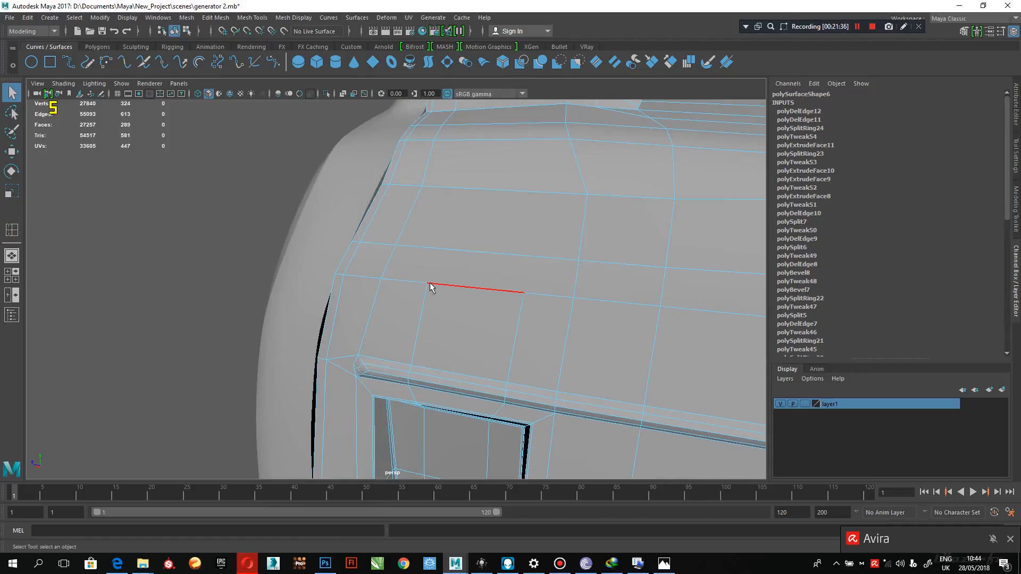
Multi-Cut from the upper ends of both shortened loops across the horizontal row to the nearest vertices of the full vertical loops.
key(3)
right_drag(497, 247, 548, 231)
scroll(362, 241, down, 3)
click(262, 242)
alt+drag(262, 244, 319, 281)
alt+drag(442, 340, 459, 290)
click(475, 292)
shift+right_drag(446, 278, 381, 278)
click(441, 279)
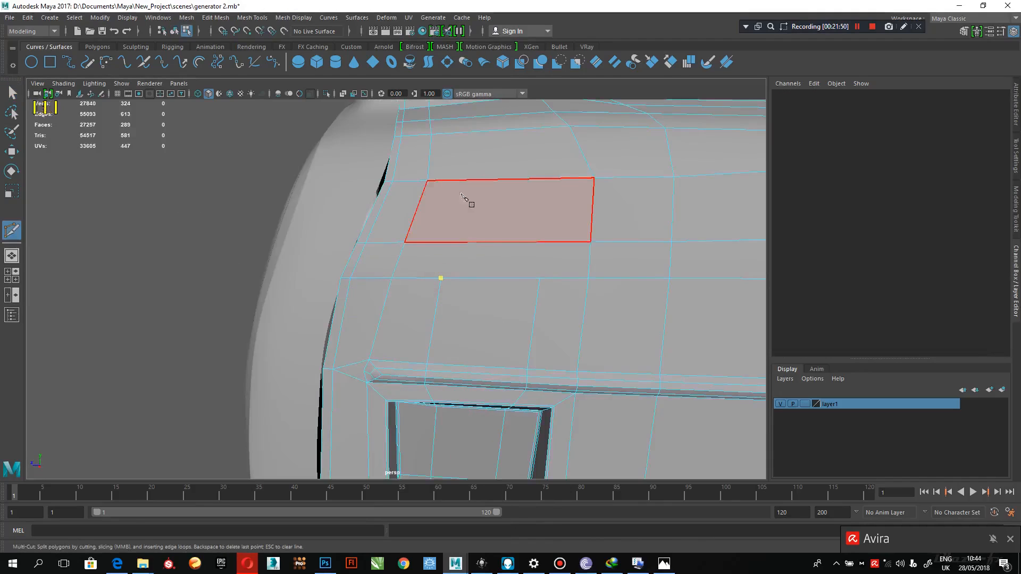
click(456, 243)
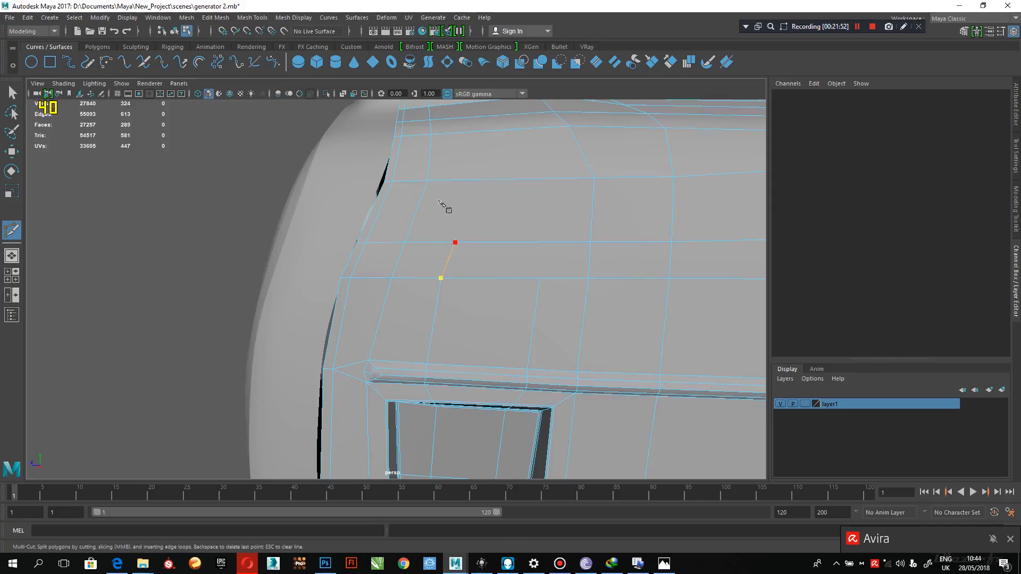
click(431, 182)
key(q)
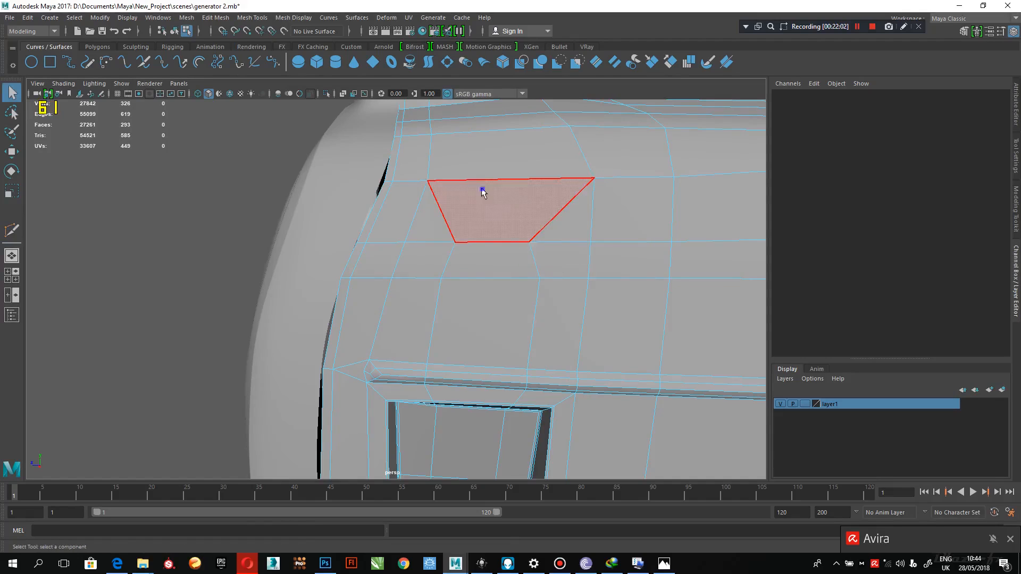
Preview the shell smoothed and inspect the shading around the new shoulder cuts from several angles.
right_drag(520, 173, 526, 168)
alt+drag(472, 232, 309, 207)
click(253, 198)
click(451, 258)
key(3)
click(288, 190)
alt+right_drag(417, 266, 343, 245)
alt+drag(341, 258, 367, 259)
click(462, 272)
alt+drag(462, 272, 506, 300)
click(553, 404)
alt+drag(553, 403, 611, 327)
click(426, 249)
alt+drag(426, 249, 365, 256)
With smooth preview off, move the vertices of the shoulder's horizontal row outward one at a time to even out its curve.
scroll(385, 274, up, 6)
key(1)
right_drag(365, 257, 314, 253)
click(370, 246)
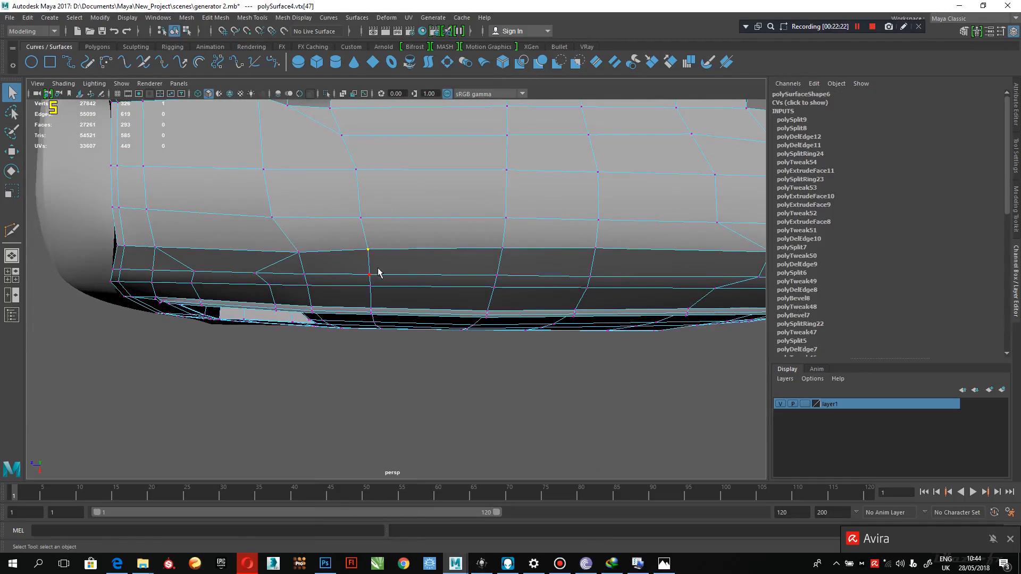
key(w)
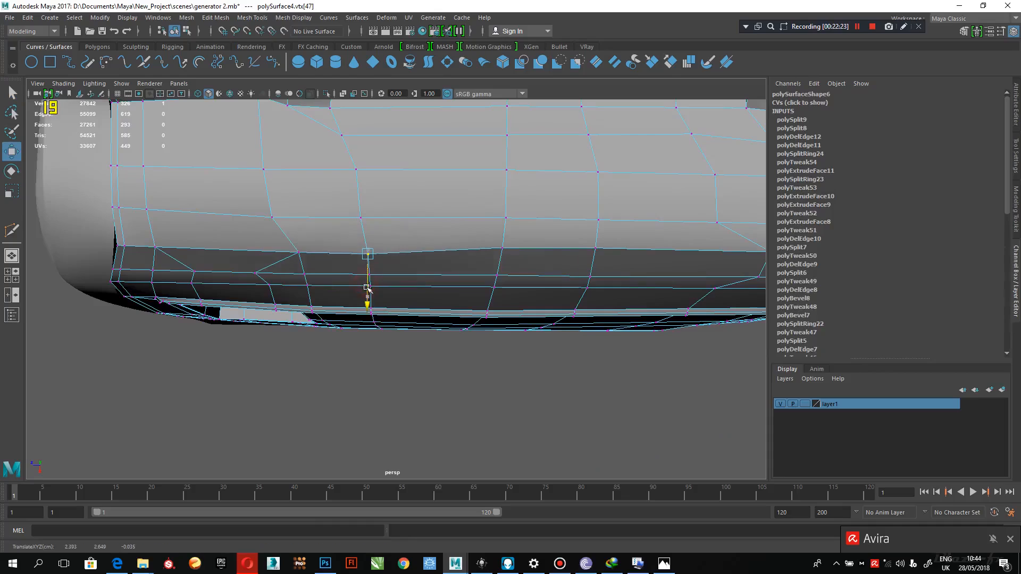
click(501, 250)
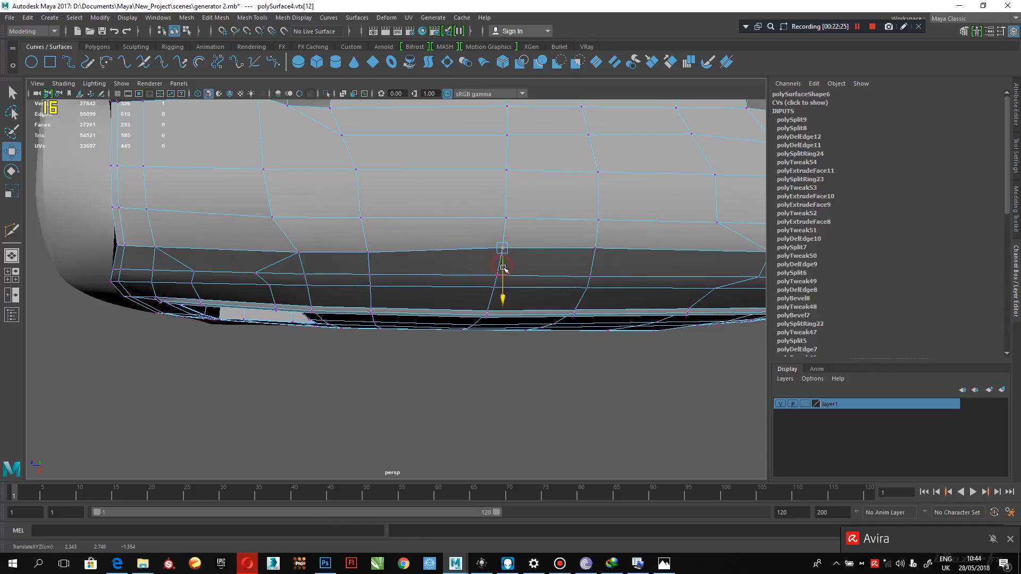
click(594, 247)
drag(595, 272, 595, 274)
alt+middle_drag(599, 280, 518, 277)
click(602, 252)
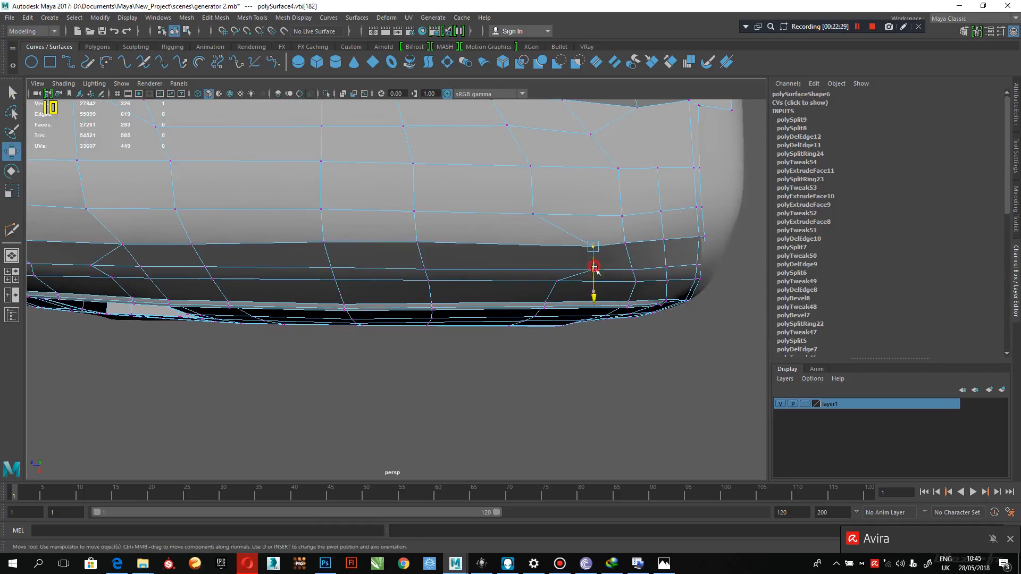
alt+drag(338, 273, 311, 243)
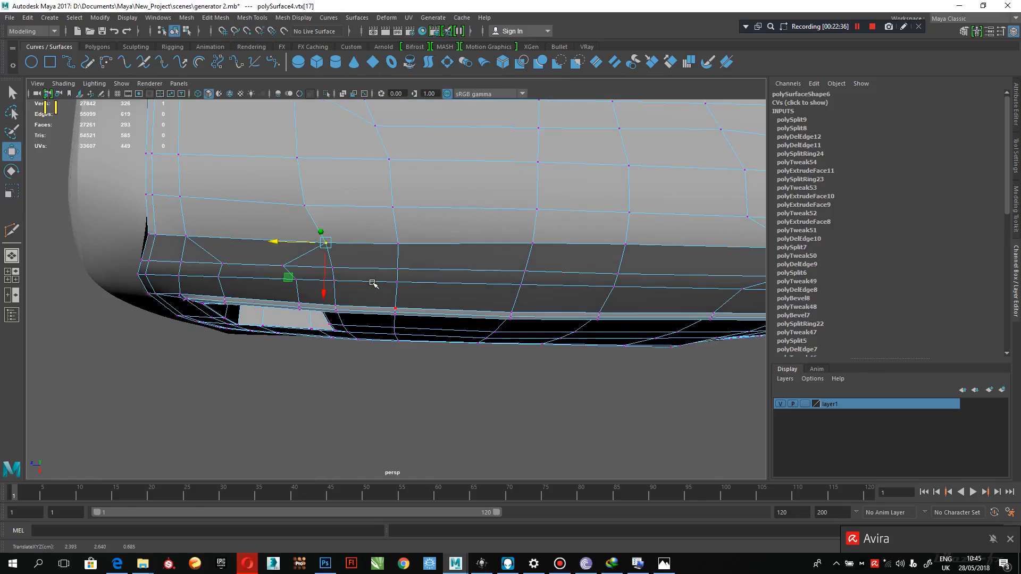
Preview the adjusted shell smoothed and check the shoulder curvature beside the fuel cap and handle.
key(4)
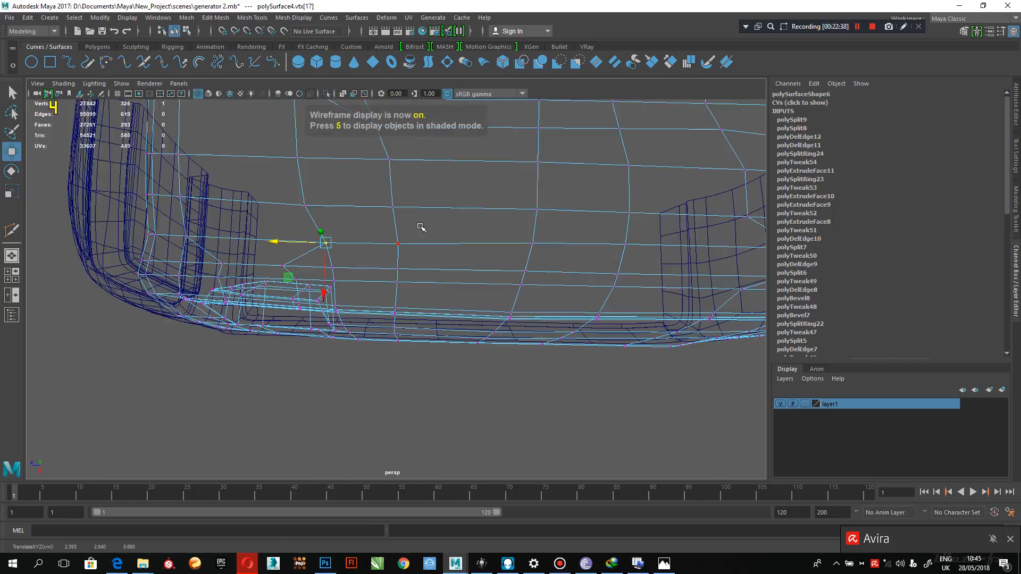
key(5)
key(2)
right_drag(422, 227, 462, 325)
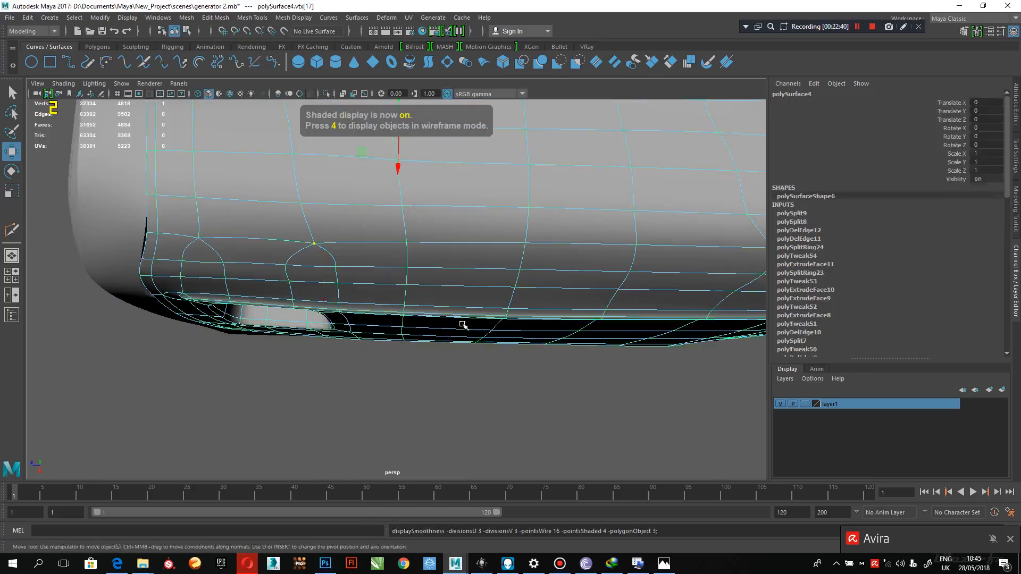
click(477, 355)
alt+drag(509, 388, 445, 372)
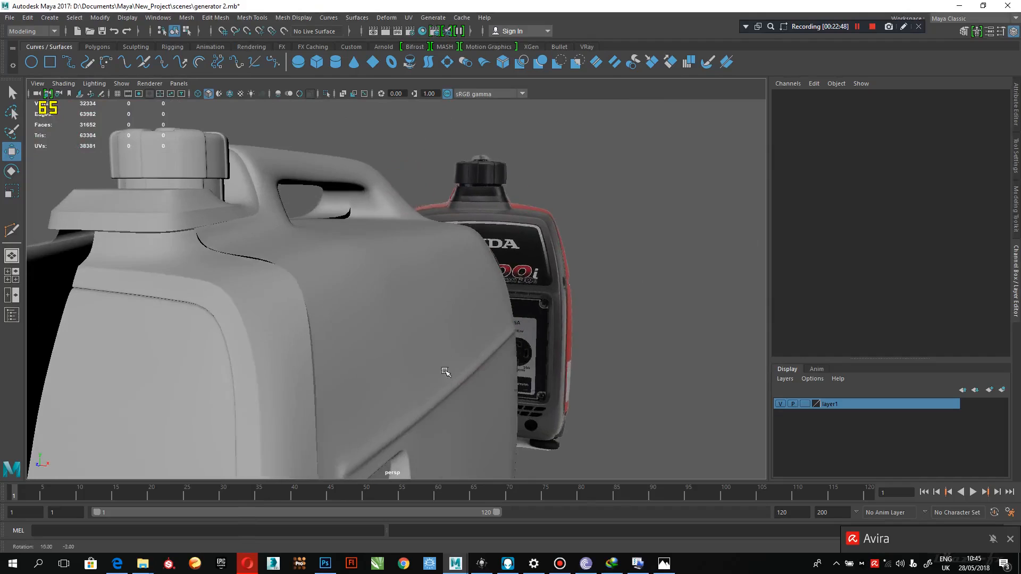
Delete the horizontal edge row running along the shell's shoulder above the raised trim line.
click(447, 300)
alt+drag(448, 299, 386, 291)
right_drag(385, 290, 383, 218)
mouse_move(360, 278)
alt+mouse_down()
mouse_move(322, 282)
mouse_move(373, 287)
alt+mouse_up()
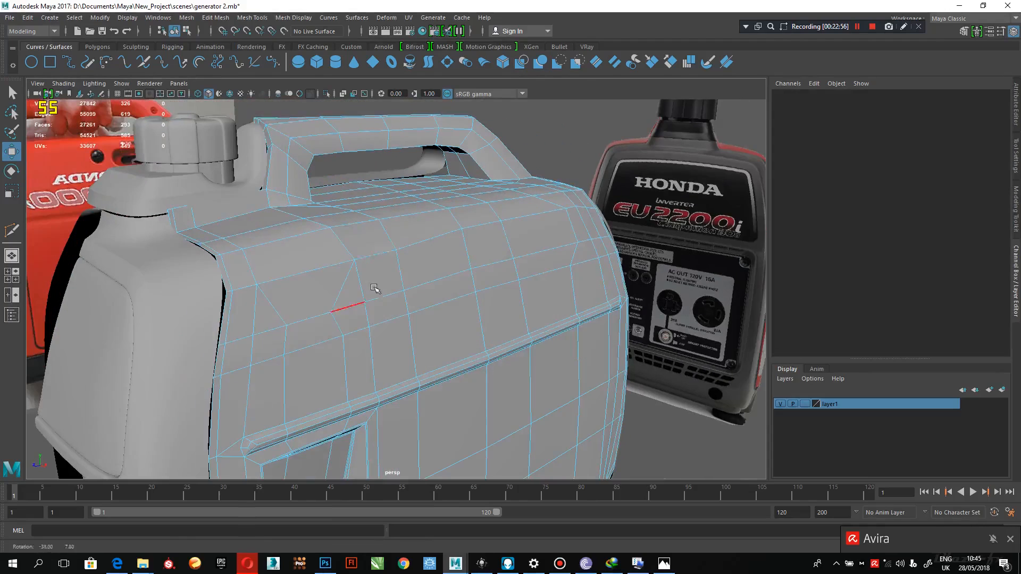
click(384, 252)
shift+click(321, 268)
shift+click(251, 287)
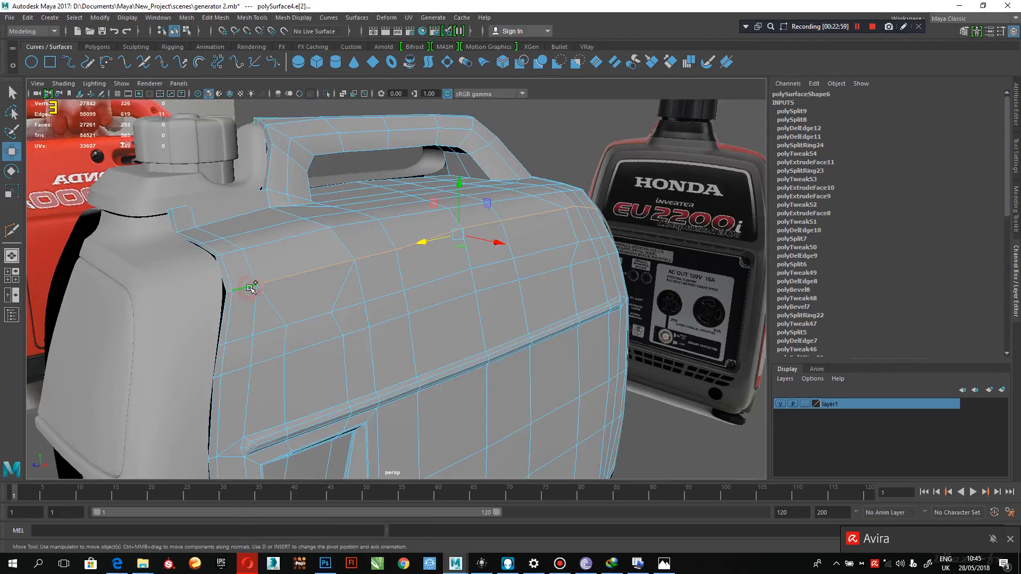
key(ctrl+Delete)
Insert a new horizontal edge loop along the shell's shoulder in place of the deleted row.
alt+drag(340, 307, 313, 304)
alt+drag(352, 261, 383, 256)
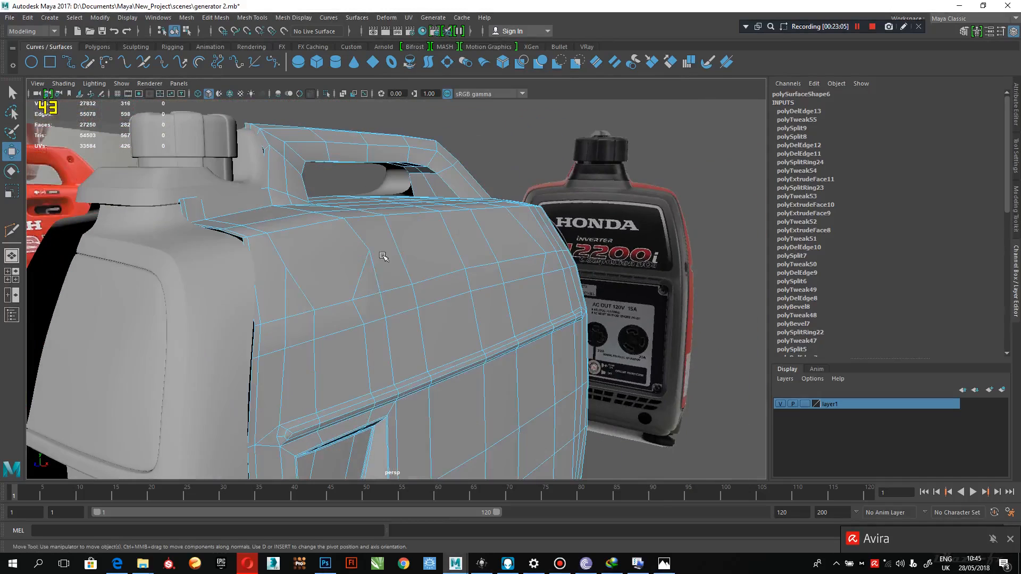
shift+right_click(282, 255)
click(402, 248)
shift+right_drag(400, 245, 400, 315)
click(397, 242)
click(439, 266)
alt+drag(438, 266, 393, 263)
Multi-Cut from the end of the new horizontal loop through the merged vertices to the shell's edge on the recess side.
shift+right_drag(374, 250, 379, 256)
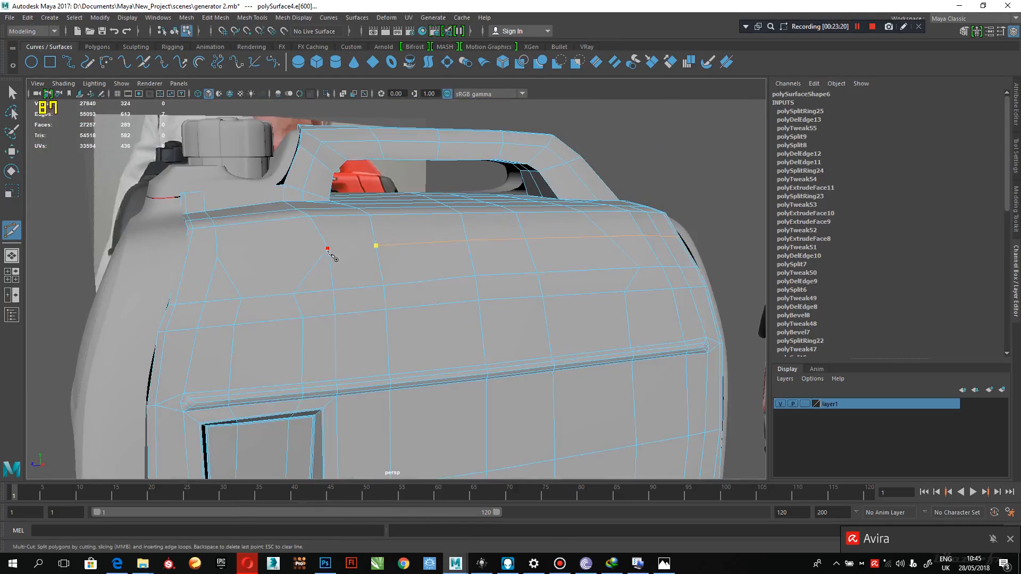
click(180, 259)
key(Return)
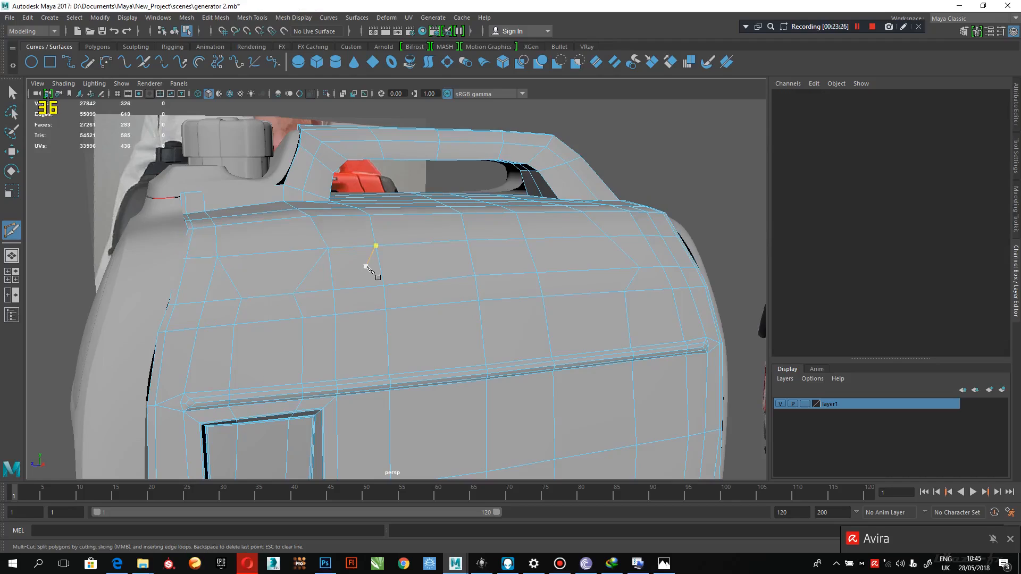
key(q)
Move the uneven vertices along the recess-side shoulder to smooth its profile.
mouse_move(383, 306)
alt+mouse_down()
mouse_move(383, 294)
mouse_move(406, 292)
mouse_move(394, 303)
alt+mouse_up()
alt+right_drag(394, 303, 440, 369)
alt+drag(440, 369, 398, 341)
right_drag(398, 340, 343, 245)
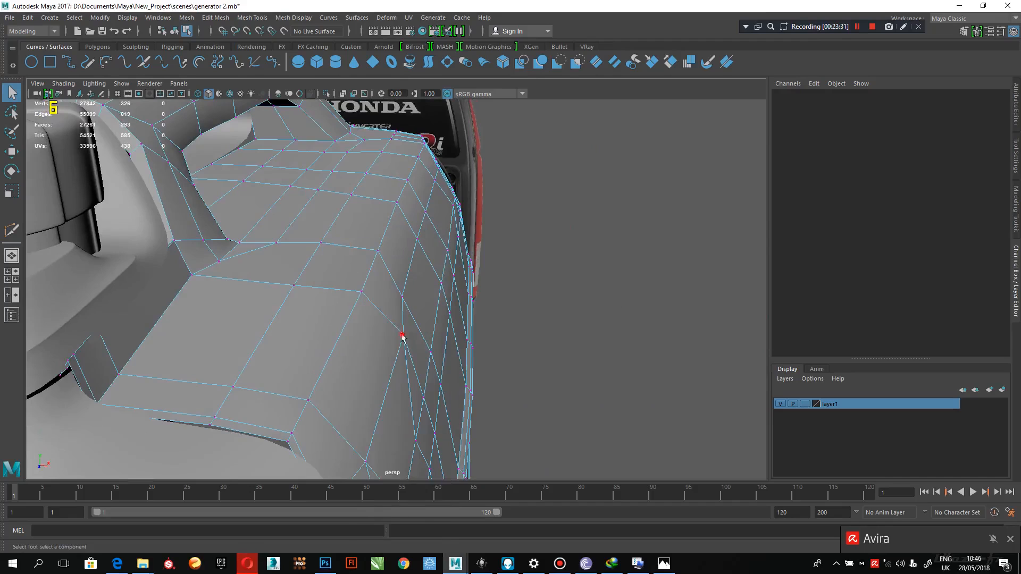
click(403, 335)
key(w)
drag(430, 336, 418, 338)
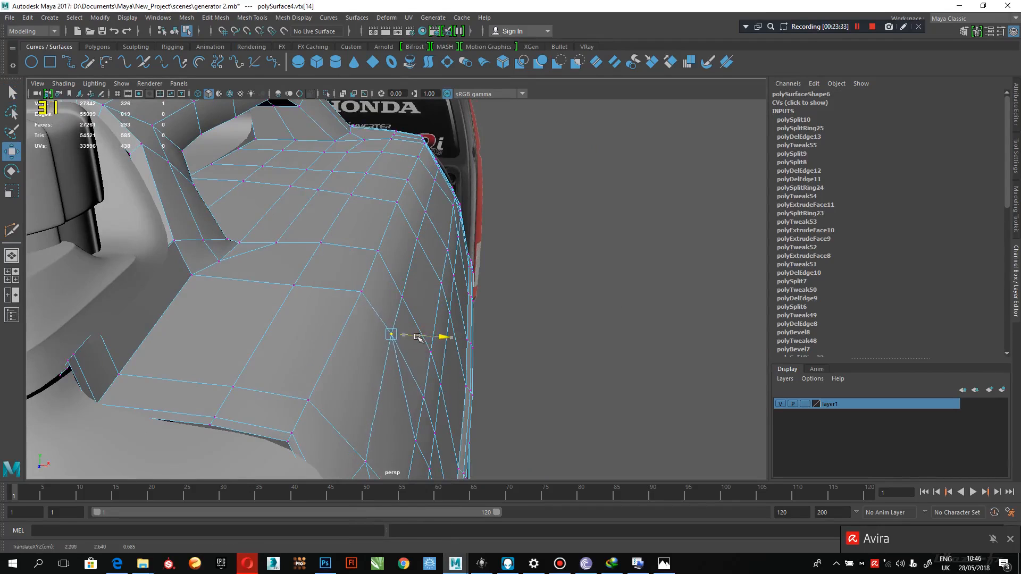
alt+drag(475, 246, 371, 266)
click(406, 365)
alt+drag(412, 267, 384, 169)
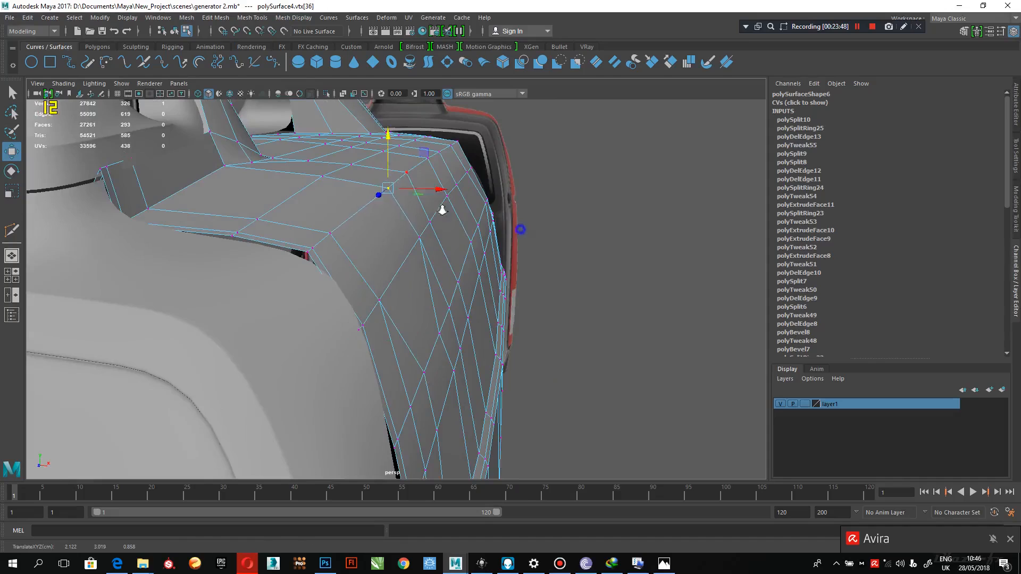
alt+drag(521, 230, 407, 263)
Inspect the smoothed shell's shoulder and side panel from both ends, then examine its edge flow above the recess.
scroll(407, 263, down, 3)
right_drag(433, 216, 489, 207)
alt+drag(434, 246, 440, 335)
click(552, 385)
alt+drag(328, 269, 371, 392)
alt+drag(371, 430, 246, 301)
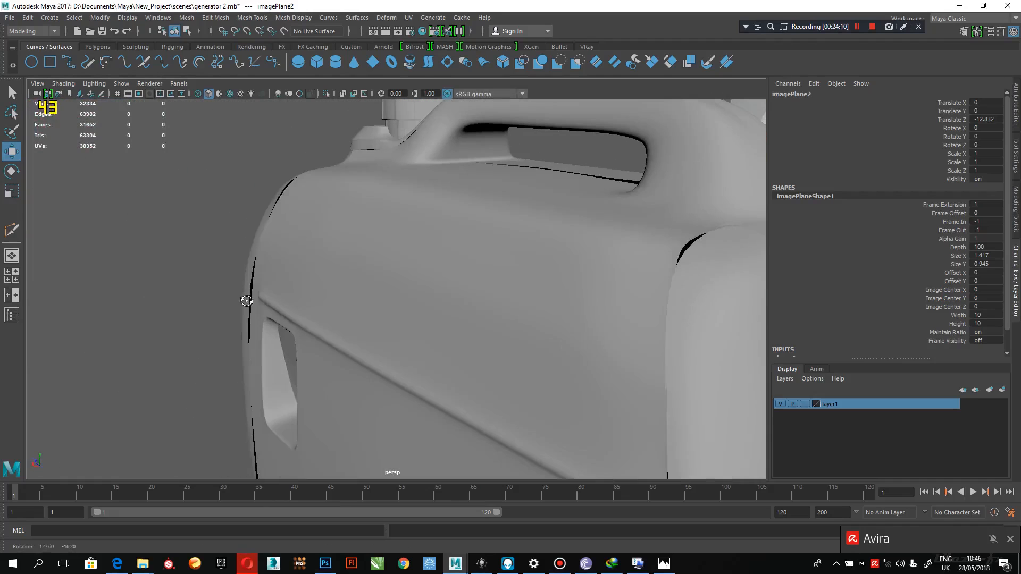
click(303, 303)
mouse_move(391, 315)
alt+mouse_down()
mouse_move(361, 308)
mouse_move(375, 319)
alt+mouse_up()
alt+right_drag(375, 320, 432, 301)
mouse_move(433, 301)
alt+mouse_down()
mouse_move(417, 292)
mouse_move(541, 312)
mouse_move(432, 287)
alt+mouse_up()
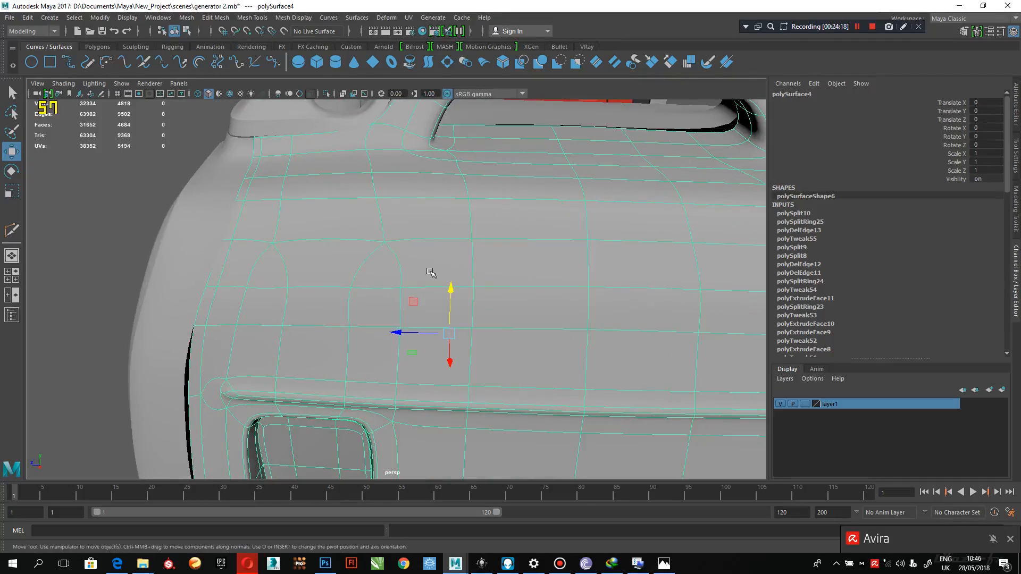
Delete both vertical edge loops that run through the recess.
alt+drag(438, 281, 381, 303)
right_click(382, 247)
click(381, 218)
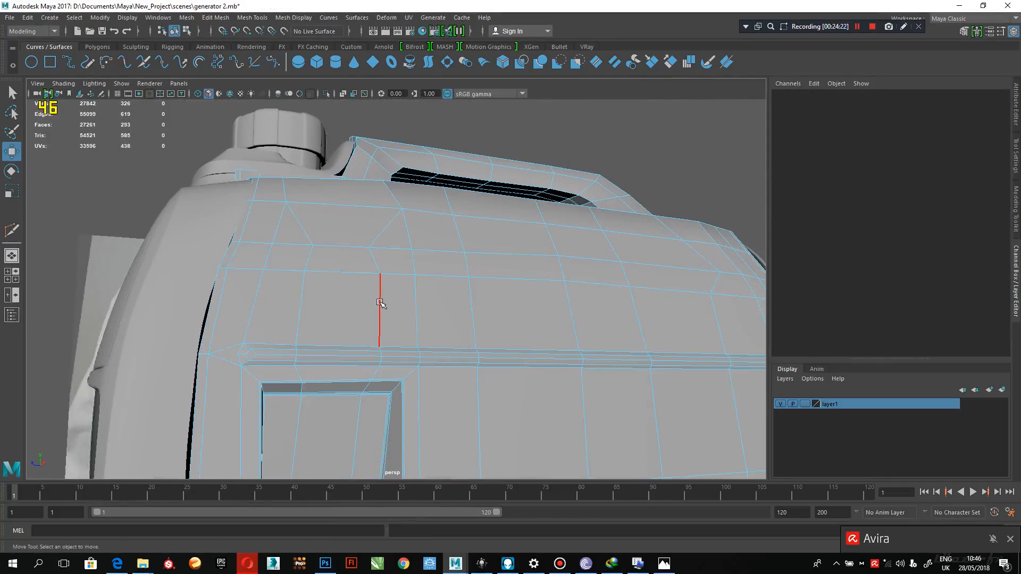
click(380, 303)
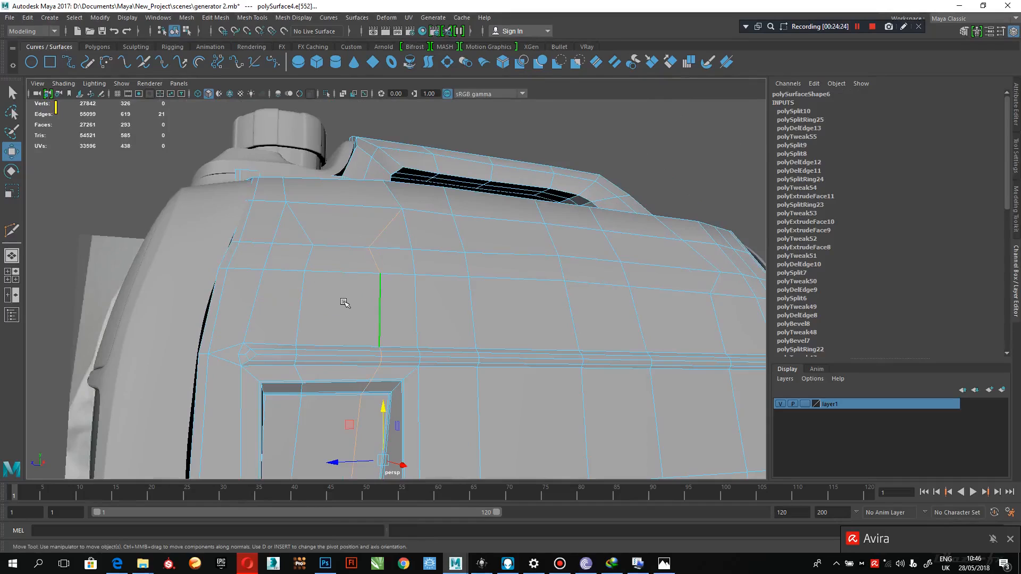
shift+double_click(306, 293)
alt+drag(399, 307, 392, 245)
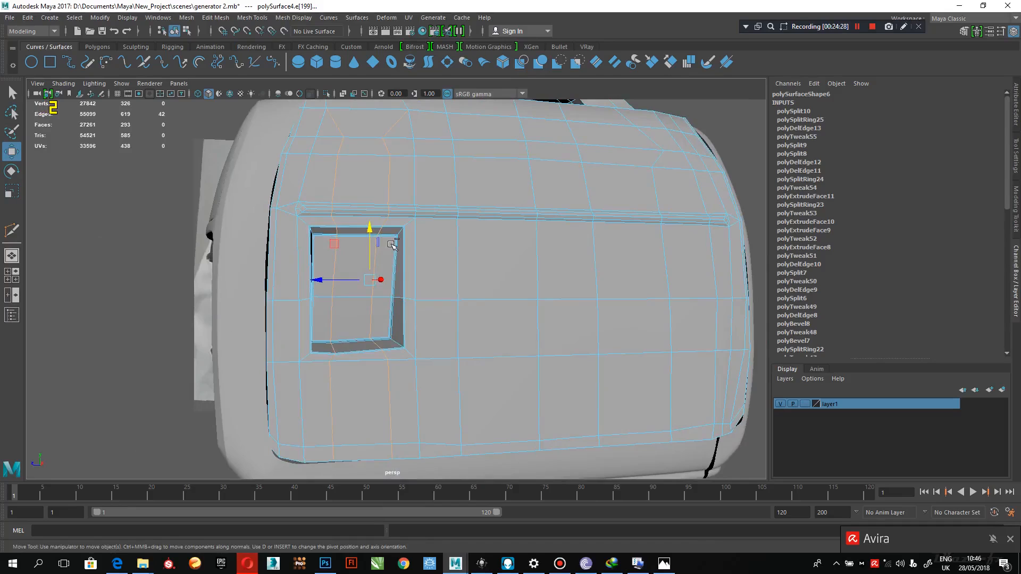
key(Delete)
Preview the shell smoothed and inspect the shoulder surface and recess from several angles.
alt+drag(387, 266, 439, 327)
key(3)
right_drag(421, 197, 468, 178)
click(172, 410)
alt+drag(172, 410, 633, 314)
click(385, 277)
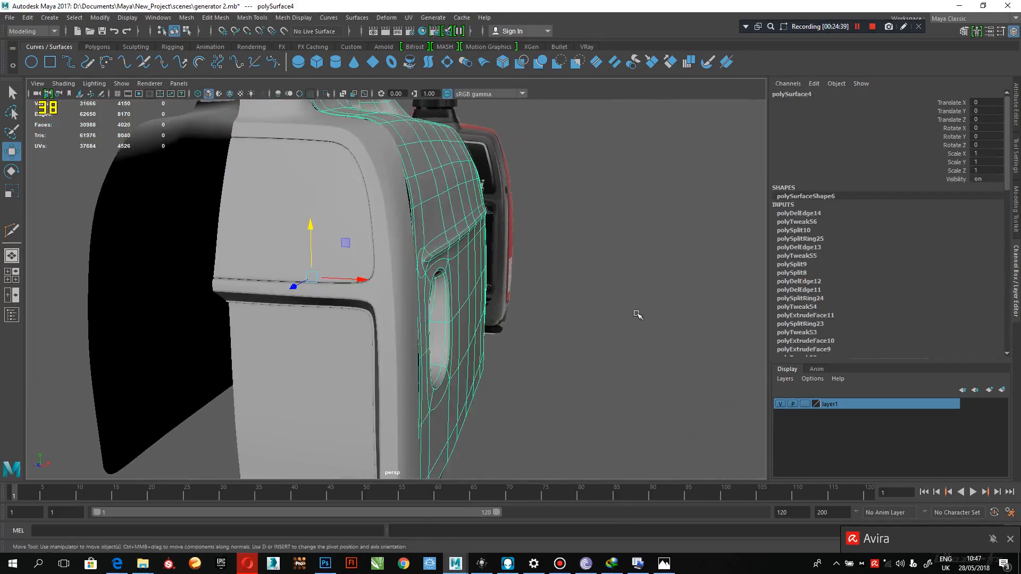
click(636, 314)
alt+drag(623, 252, 672, 381)
alt+right_drag(672, 381, 493, 321)
mouse_move(493, 321)
alt+mouse_down()
mouse_move(513, 367)
mouse_move(506, 315)
alt+mouse_up()
click(506, 315)
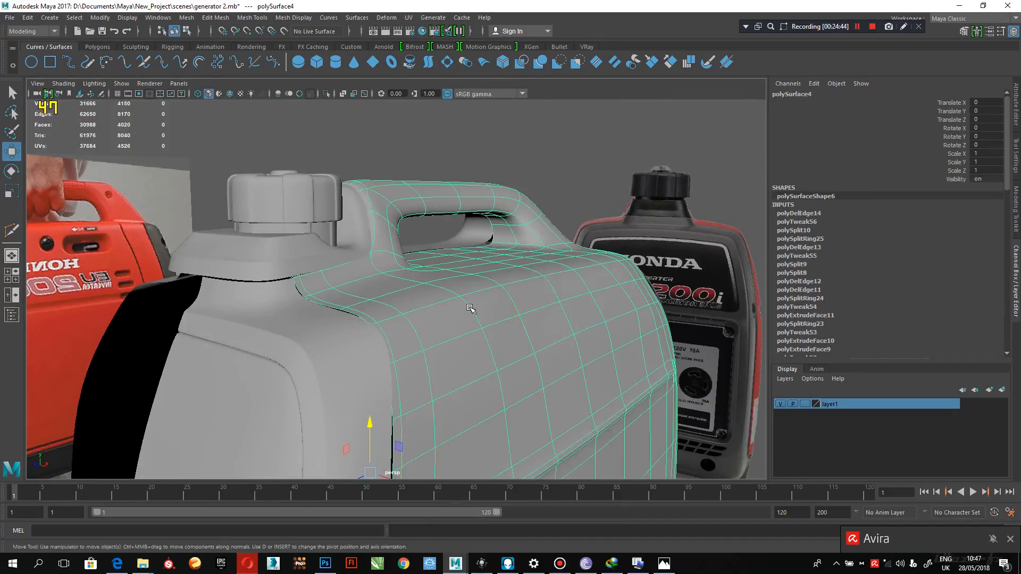
Move two vertices on the shoulder beside the handle opening to even out the surface, then return to object selection.
right_drag(467, 300, 414, 246)
click(461, 296)
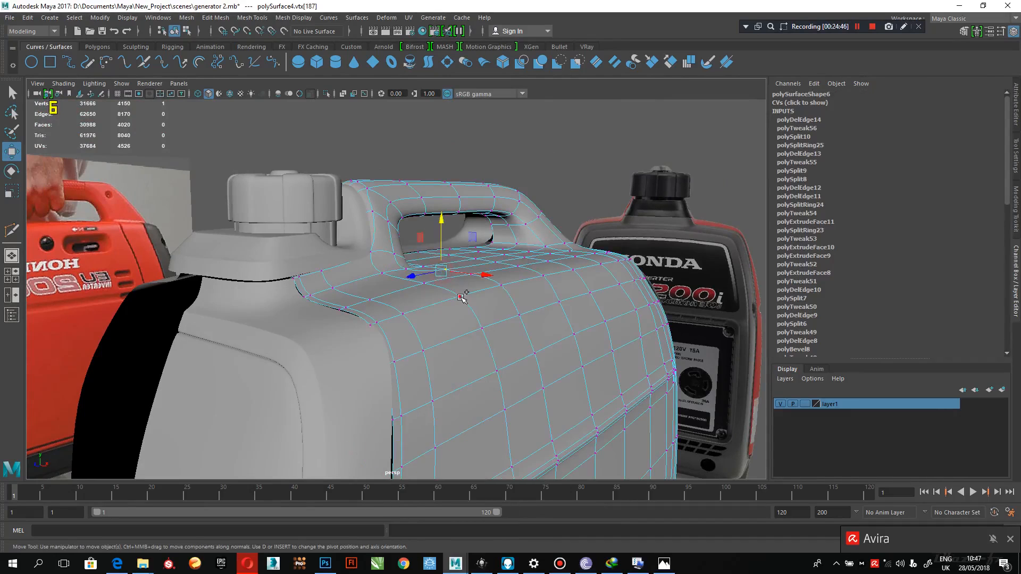
click(450, 253)
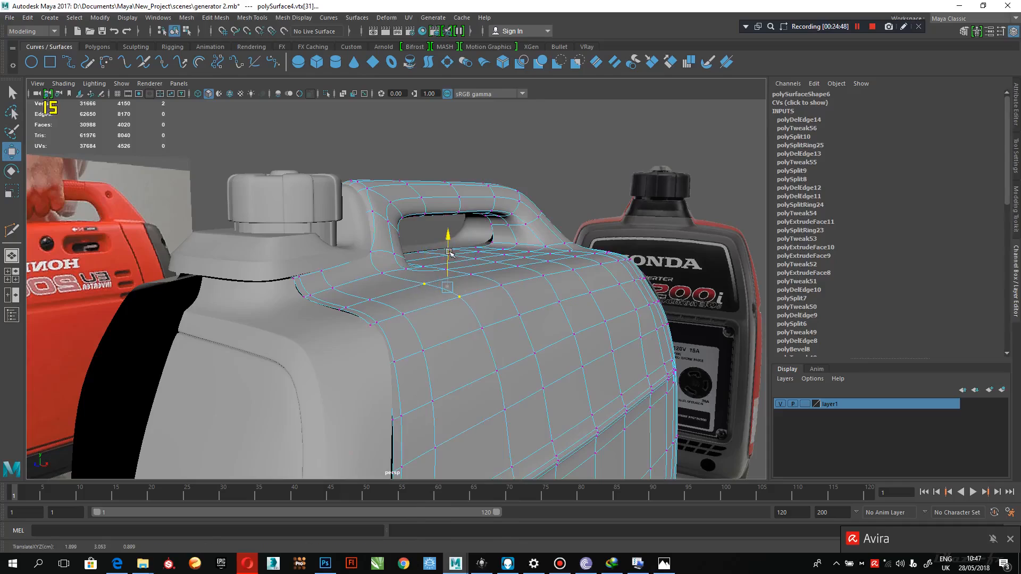
click(506, 285)
click(489, 250)
right_drag(529, 246, 509, 249)
click(595, 170)
Start a Multi-Cut at the lower-edge vertex on the recess's inner side and carry it up through the unsmoothed recess.
alt+drag(508, 250, 481, 340)
alt+middle_drag(481, 339, 470, 298)
alt+right_drag(470, 299, 495, 315)
alt+drag(463, 299, 456, 365)
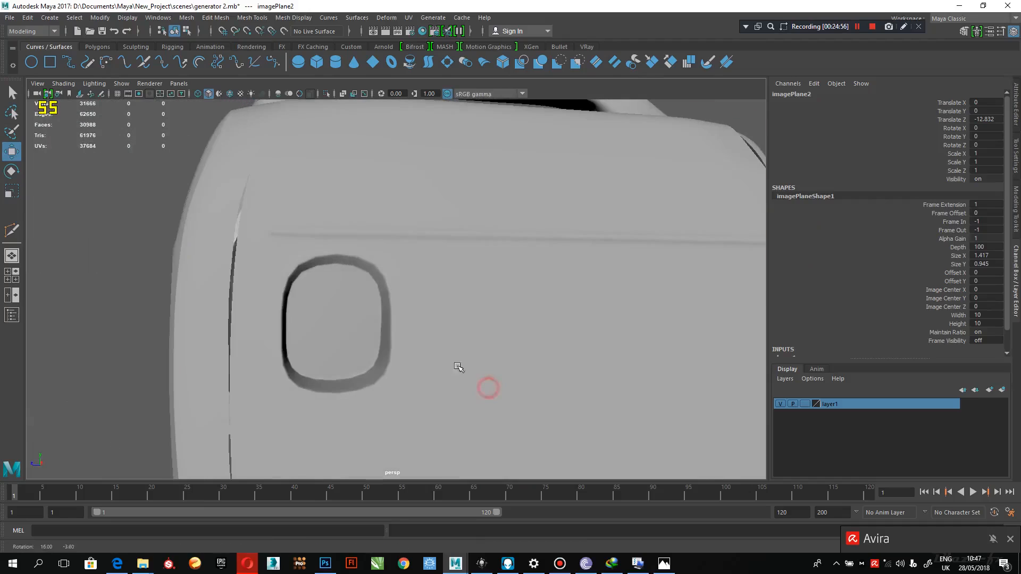
click(426, 299)
key(1)
alt+drag(426, 298, 447, 282)
alt+right_drag(447, 282, 410, 218)
alt+drag(426, 276, 449, 369)
shift+right_drag(449, 367, 386, 371)
alt+drag(486, 392, 502, 422)
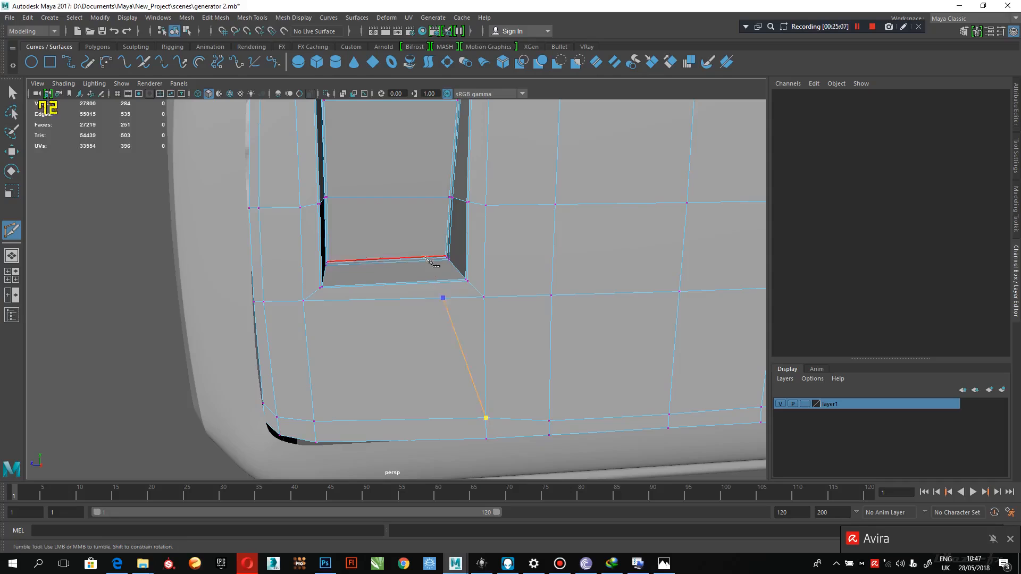
alt+middle_drag(432, 232, 455, 330)
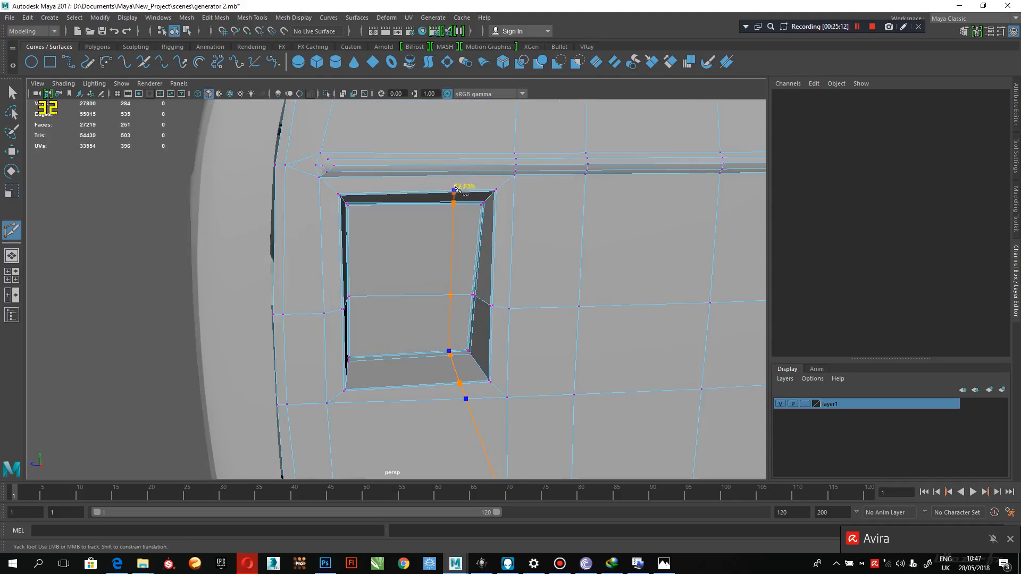
Finish the cut at the groove-line vertex diagonally beyond the recess's upper corner.
alt+middle_drag(457, 188, 433, 335)
alt+drag(434, 335, 445, 292)
alt+right_drag(445, 292, 479, 275)
alt+middle_drag(479, 244, 436, 323)
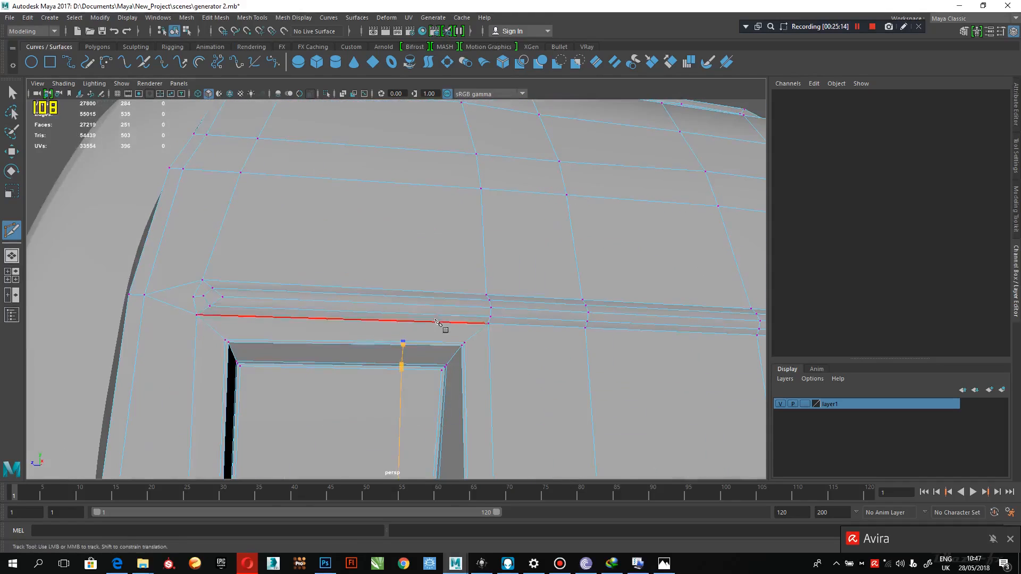
alt+drag(441, 313, 470, 352)
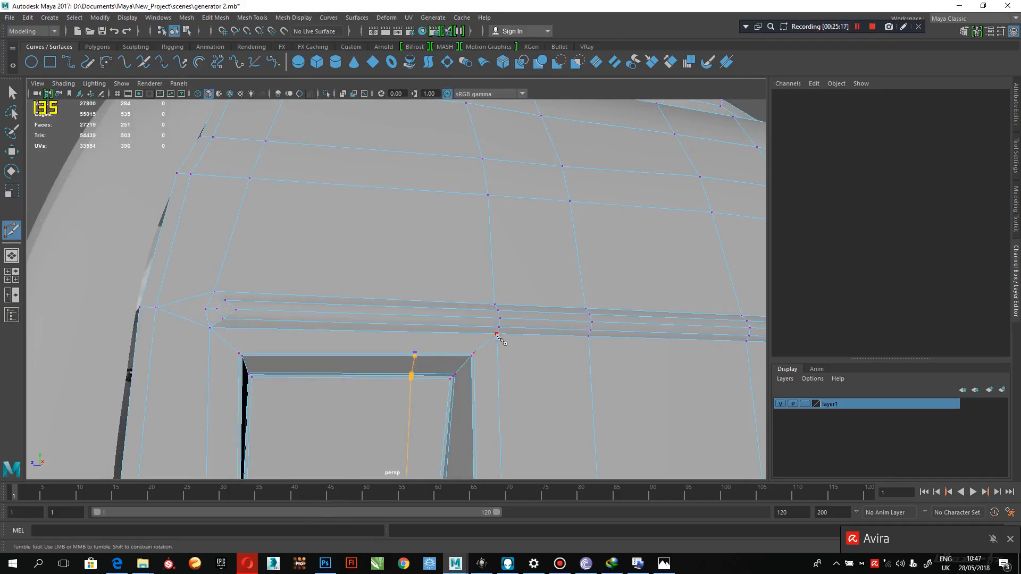
click(521, 379)
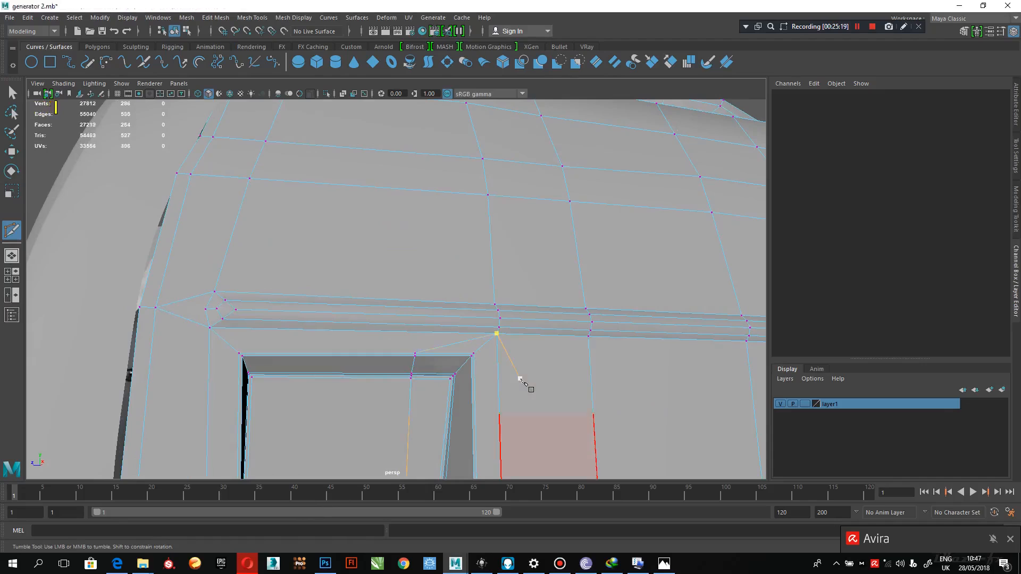
Preview the shell smoothed and inspect the recess, groove and shoulder surface from several angles.
key(3)
right_drag(536, 293, 597, 231)
scroll(598, 270, down, 3)
alt+drag(521, 318, 532, 336)
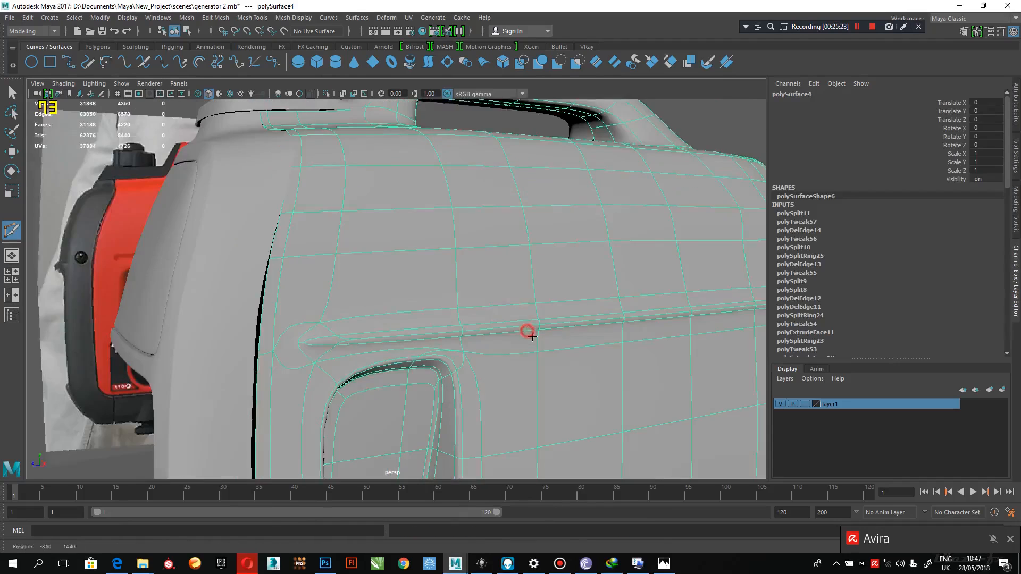
key(q)
click(529, 116)
scroll(550, 255, down, 4)
alt+drag(552, 265, 480, 263)
scroll(470, 309, up, 3)
alt+drag(458, 346, 407, 345)
scroll(475, 371, down, 3)
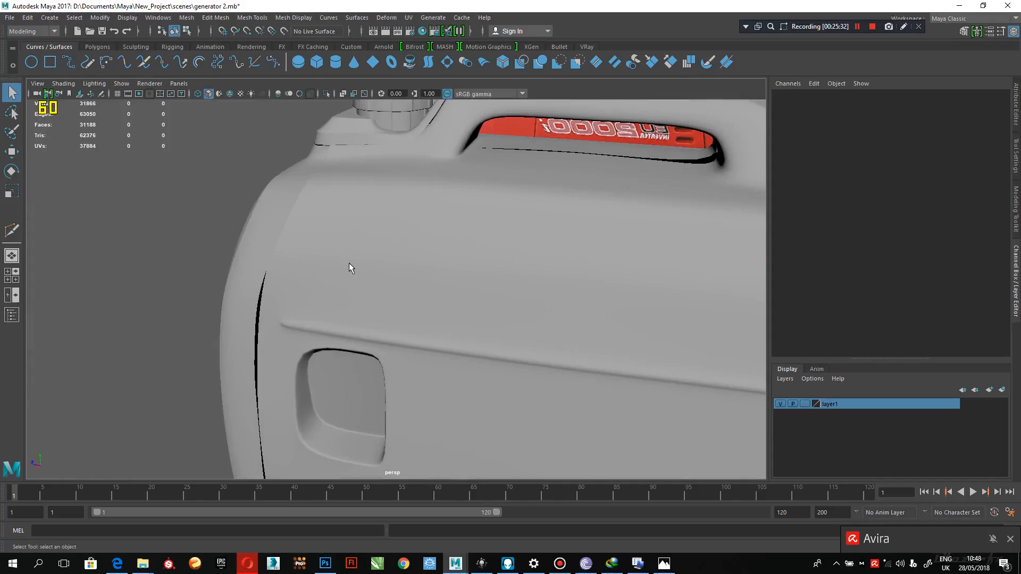
alt+drag(463, 280, 367, 265)
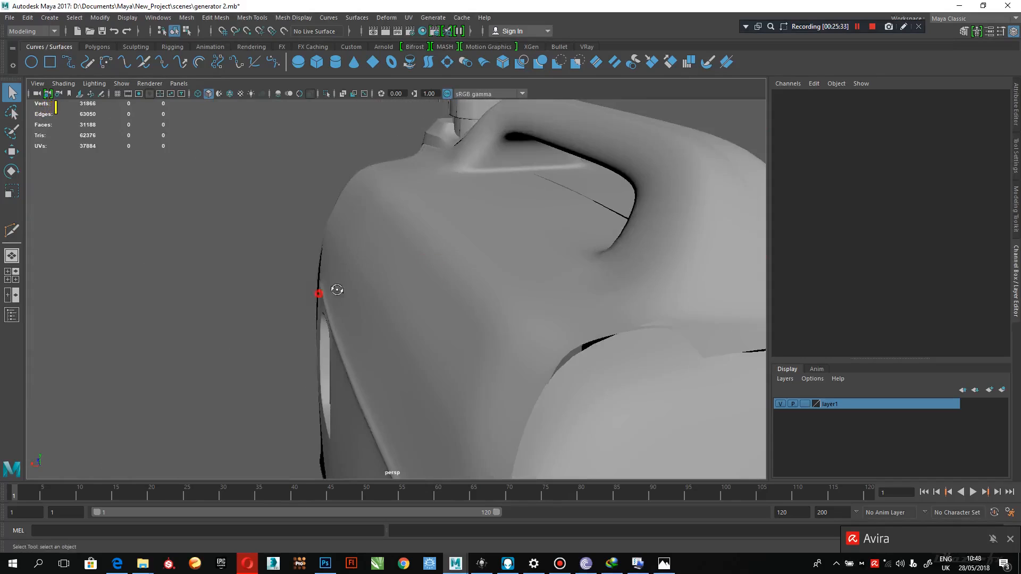
alt+drag(329, 294, 397, 285)
scroll(494, 275, up, 3)
Start a second Multi-Cut at the lower vertex near the shell's outer end and carry it up through the unsmoothed recess.
click(509, 305)
key(1)
alt+drag(457, 299, 577, 256)
scroll(499, 210, up, 2)
right_drag(499, 191, 498, 166)
alt+middle_drag(588, 372, 547, 256)
alt+right_drag(581, 318, 511, 273)
alt+drag(510, 274, 418, 299)
click(420, 285)
shift+right_drag(422, 285, 352, 378)
click(379, 419)
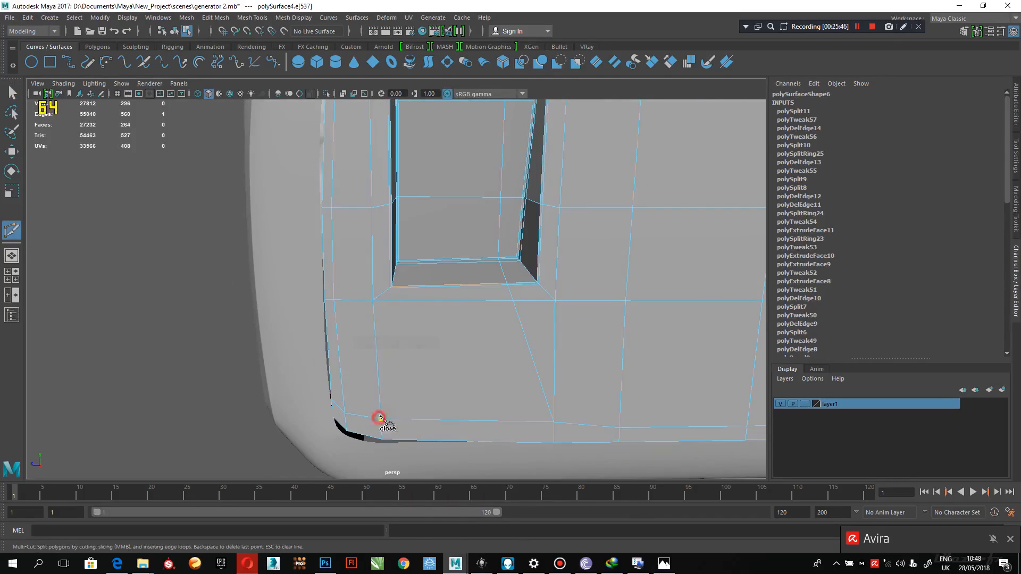
click(418, 196)
Finish the second cut at the vertex below the groove's outer tip and leave Multi-Cut.
alt+middle_drag(431, 149, 463, 290)
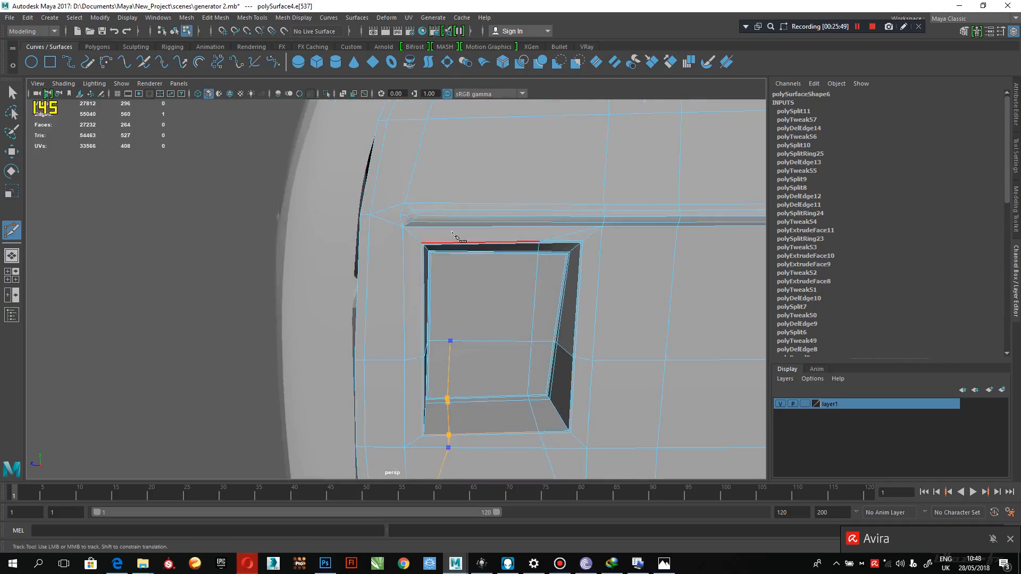
alt+middle_drag(452, 233, 454, 266)
alt+right_drag(462, 305, 515, 312)
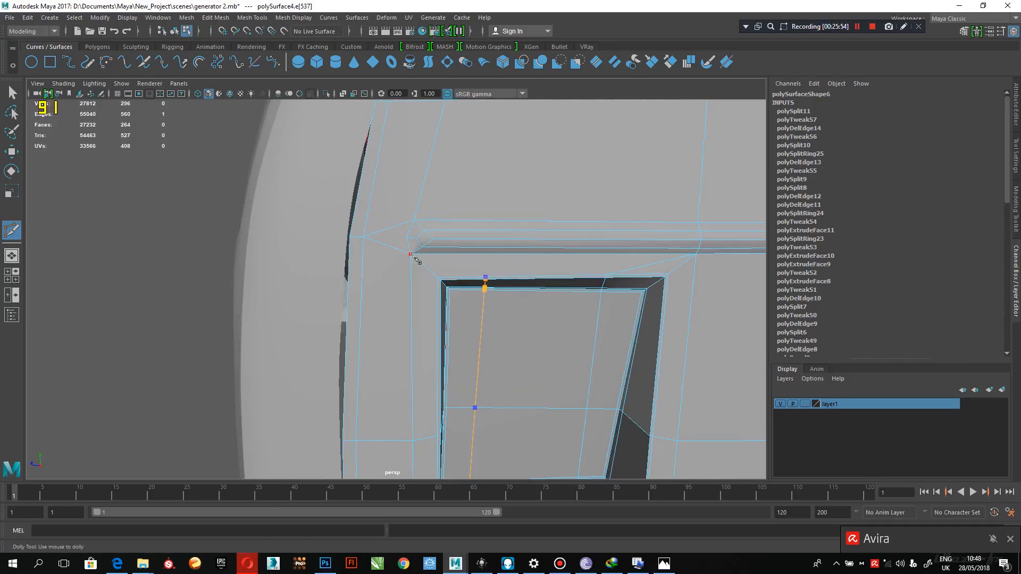
right_click(566, 289)
alt+middle_drag(473, 332, 483, 283)
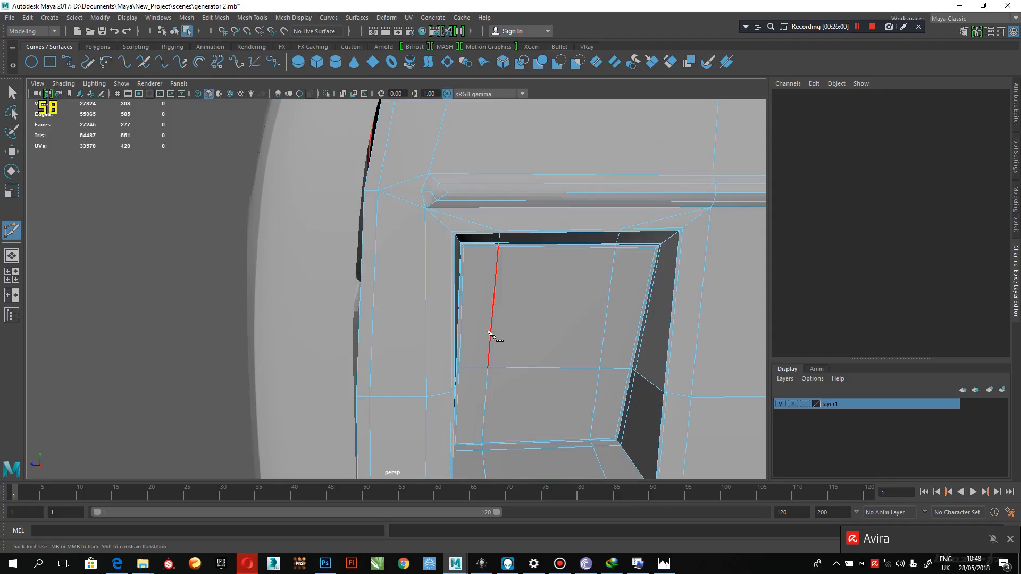
key(q)
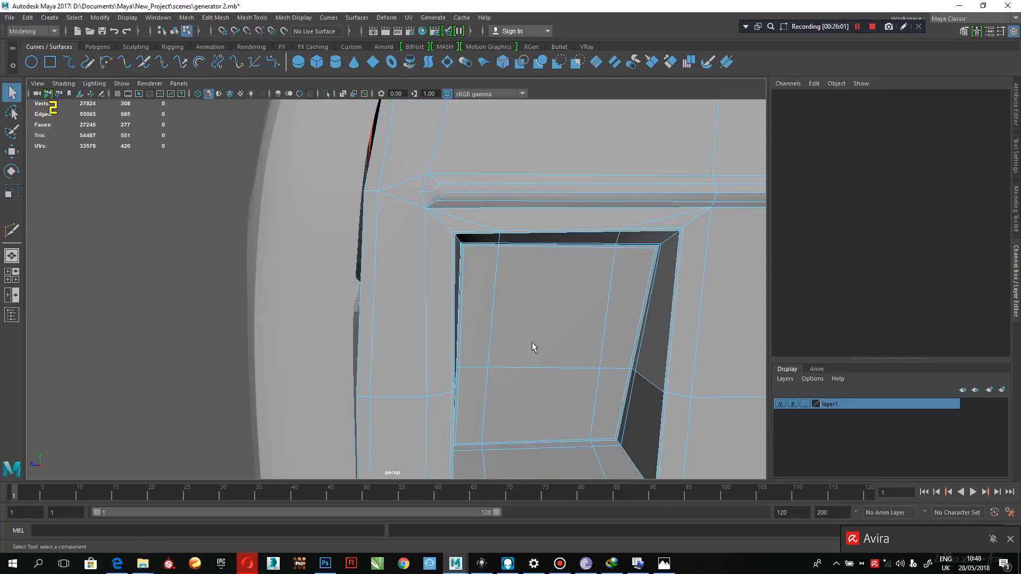
Preview the smoothed recess and examine the whole side panel for uneven shading.
alt+middle_drag(531, 302, 503, 324)
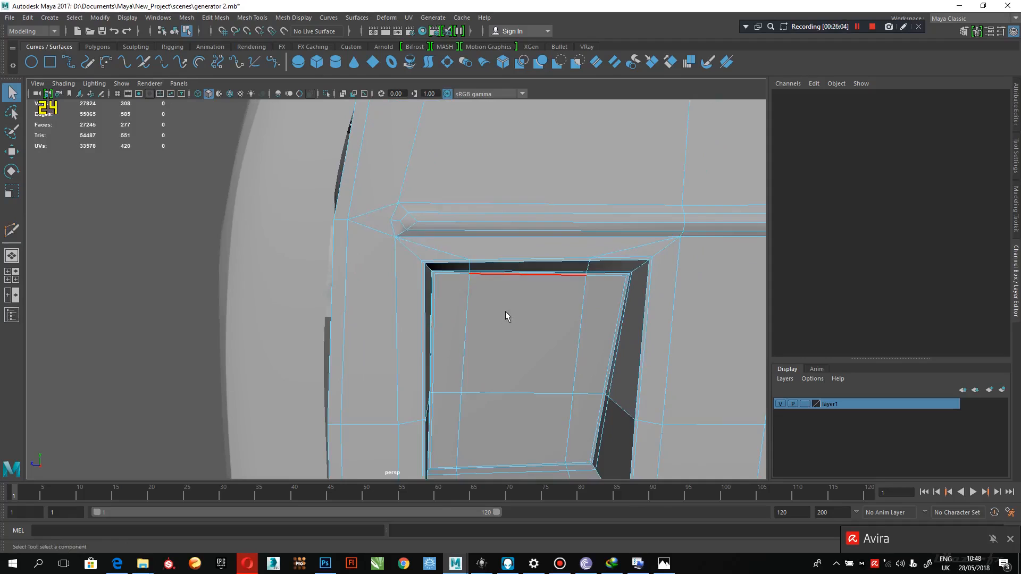
key(3)
right_drag(505, 209, 556, 200)
alt+right_drag(592, 318, 411, 281)
click(176, 289)
right_click(455, 234)
alt+drag(174, 309, 224, 339)
alt+right_drag(223, 339, 176, 338)
alt+drag(186, 330, 82, 339)
alt+right_drag(272, 385, 184, 355)
alt+middle_drag(290, 402, 221, 365)
mouse_move(220, 365)
alt+mouse_down()
mouse_move(139, 367)
mouse_move(137, 356)
mouse_move(237, 371)
alt+mouse_up()
Show the unsmoothed shell over the side reference image and select the face covering the round engine switch.
click(396, 338)
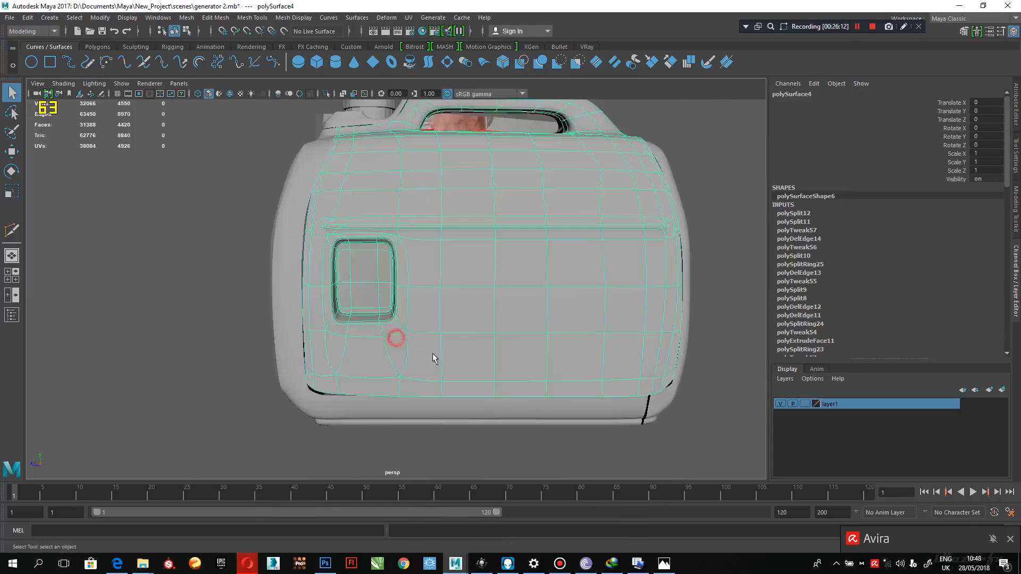
key(space)
key(space)
scroll(582, 404, up, 3)
alt+middle_drag(567, 229, 584, 152)
scroll(581, 268, up, 1)
alt+middle_drag(583, 282, 591, 316)
key(1)
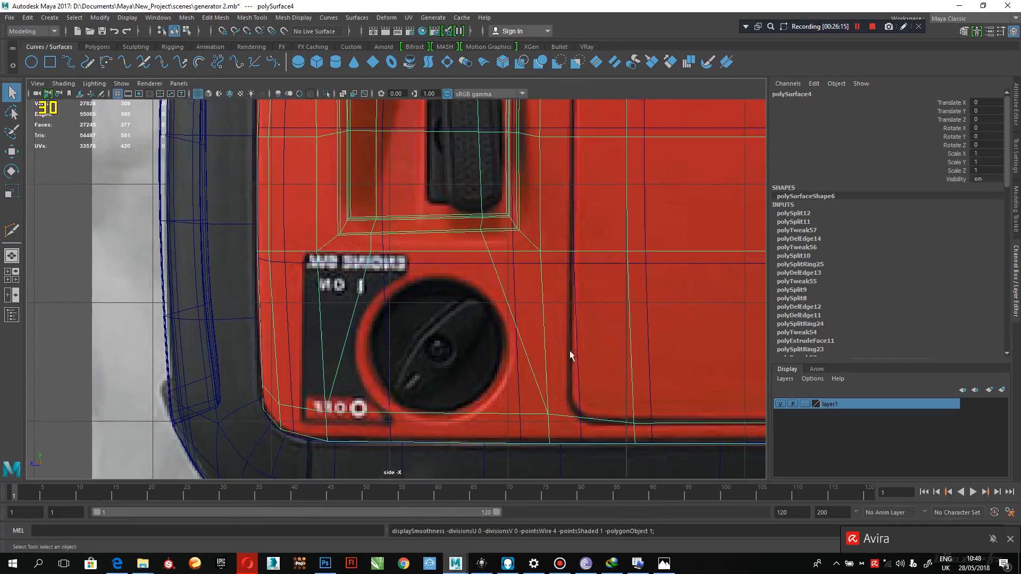
alt+middle_drag(569, 351, 573, 335)
scroll(554, 322, up, 1)
right_drag(470, 229, 469, 259)
click(467, 312)
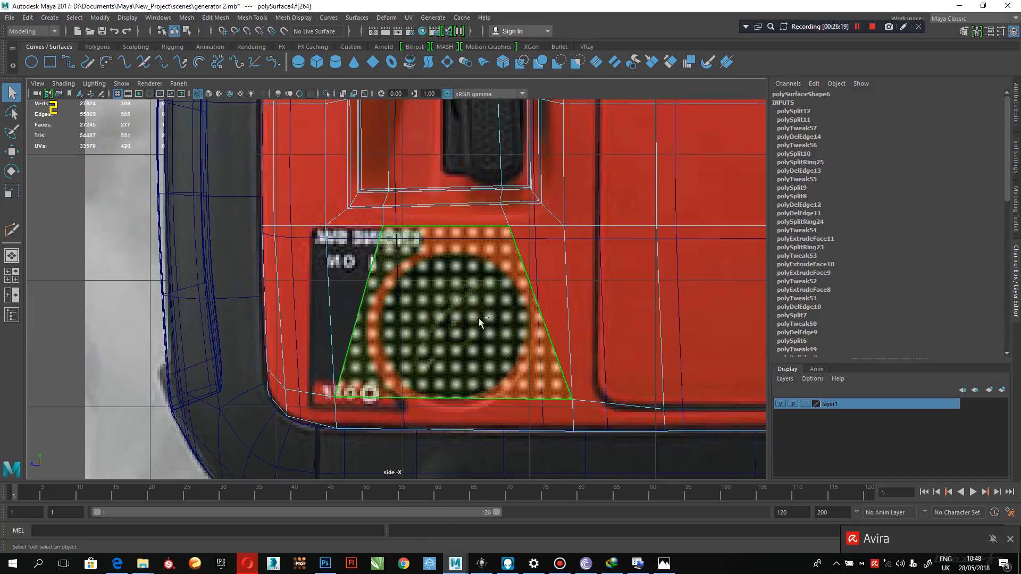
Move the face's upper vertex nearest the side panel outward, away from the round switch.
right_drag(508, 227, 459, 227)
click(508, 228)
key(w)
drag(482, 224, 490, 227)
alt+middle_drag(487, 330, 392, 321)
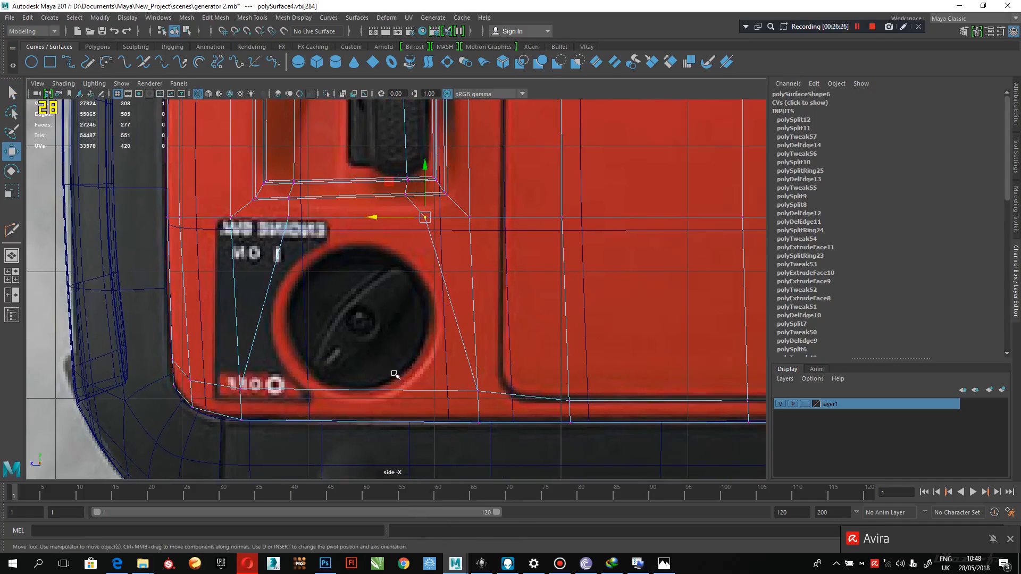
Lower the two vertices beneath the round switch toward the shell's bottom edge.
shift+click(485, 391)
drag(359, 343, 359, 360)
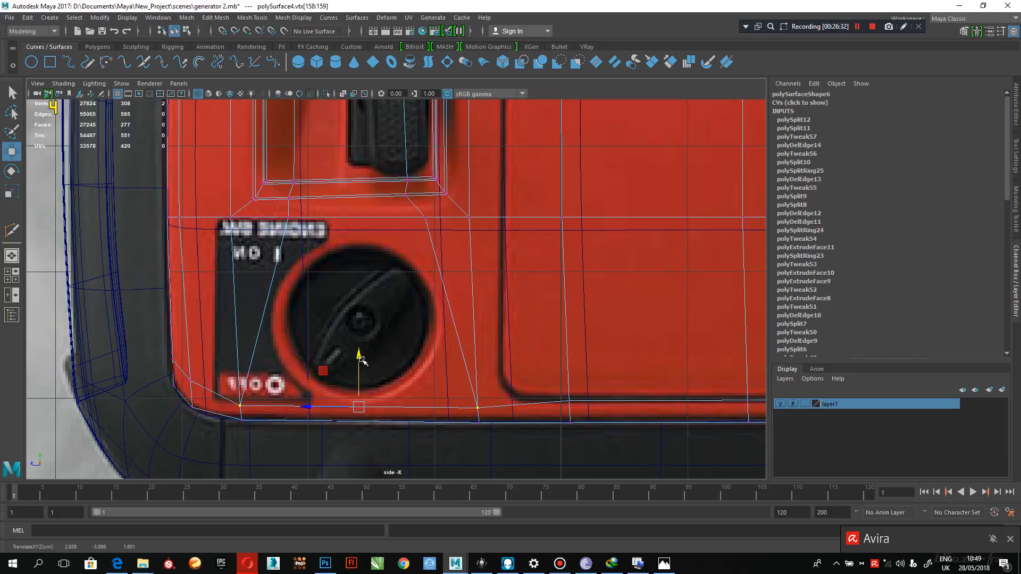
scroll(418, 366, down, 5)
scroll(417, 311, up, 3)
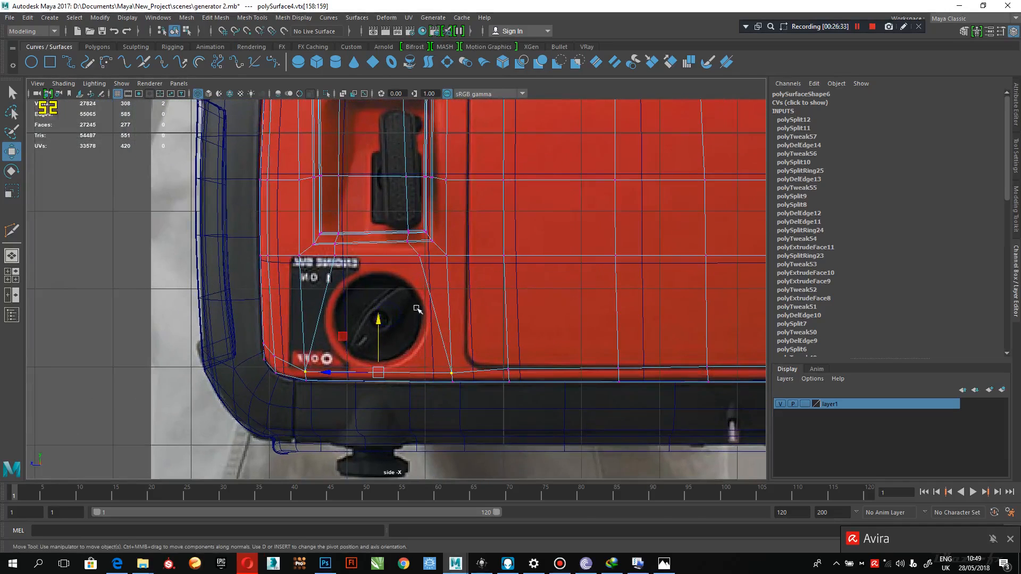
Insert a horizontal edge loop across the lower side panel at the height of the switch's centre.
right_drag(426, 289, 479, 231)
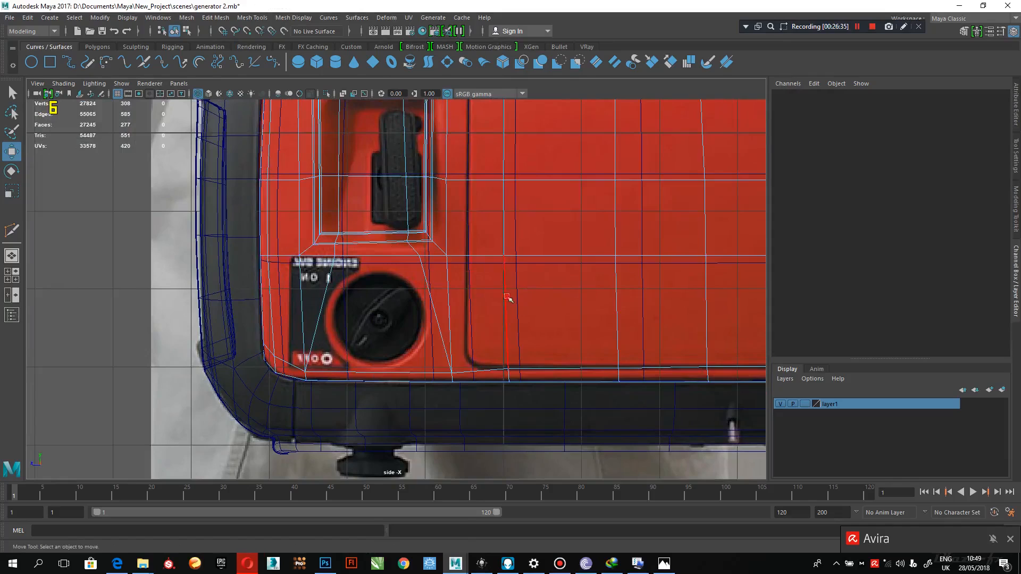
click(507, 298)
shift+right_drag(507, 301, 509, 321)
drag(506, 311, 521, 330)
scroll(511, 319, down, 5)
scroll(479, 330, up, 8)
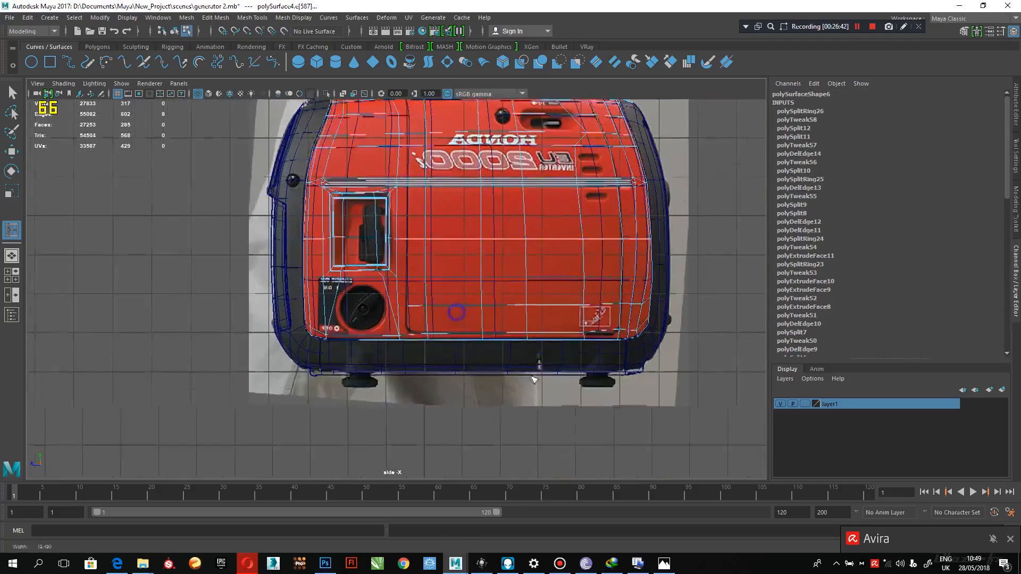
Continue the new edge line with Multi-Cut from its open end across the switch area to the shell's outer edge.
scroll(487, 348, up, 3)
alt+middle_drag(444, 337, 553, 345)
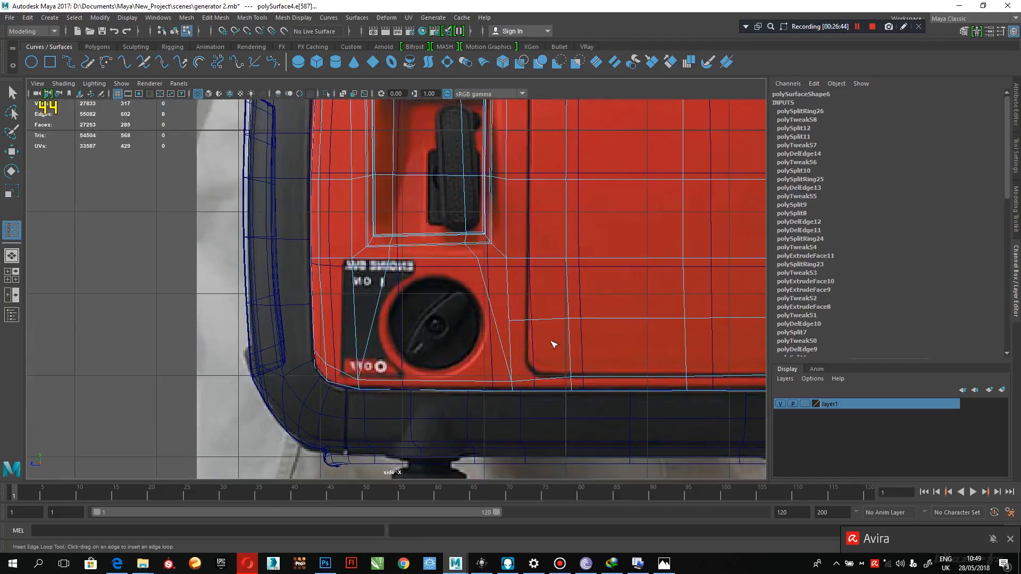
shift+right_click(494, 316)
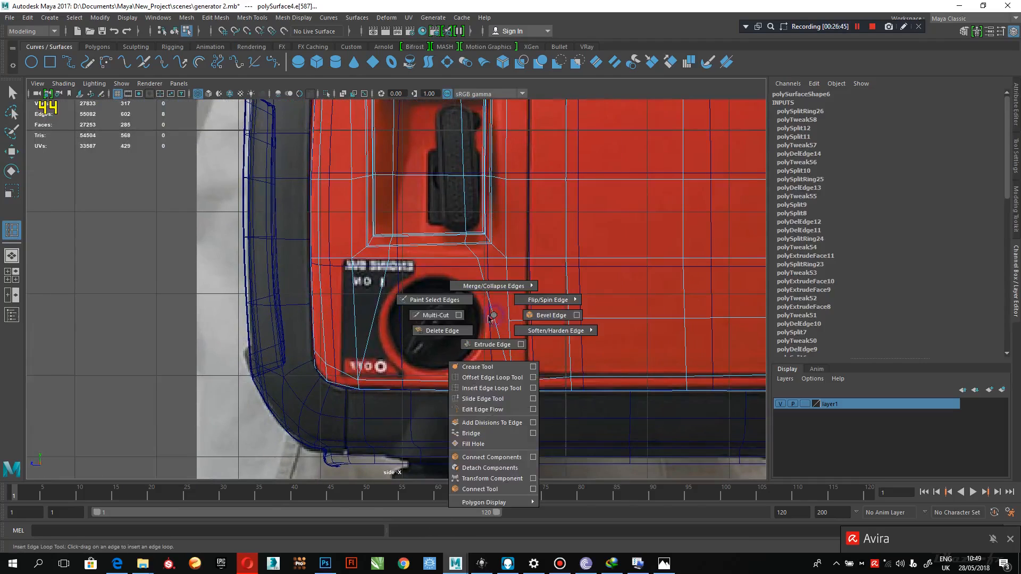
click(442, 317)
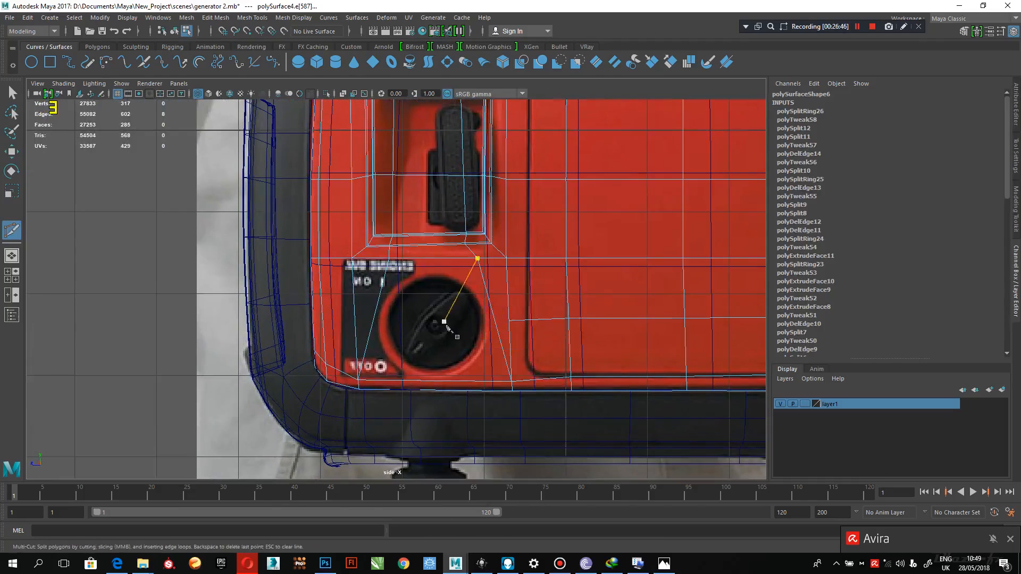
shift+right_click(510, 324)
click(447, 323)
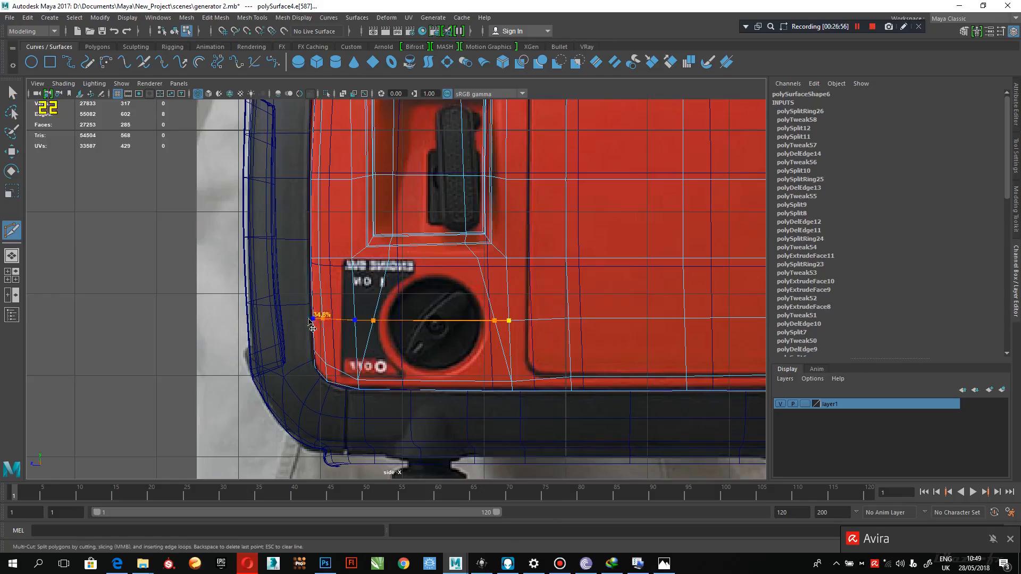
key(Return)
Check the new edges around the switch against the side reference and in perspective, then switch to edge selection.
key(space)
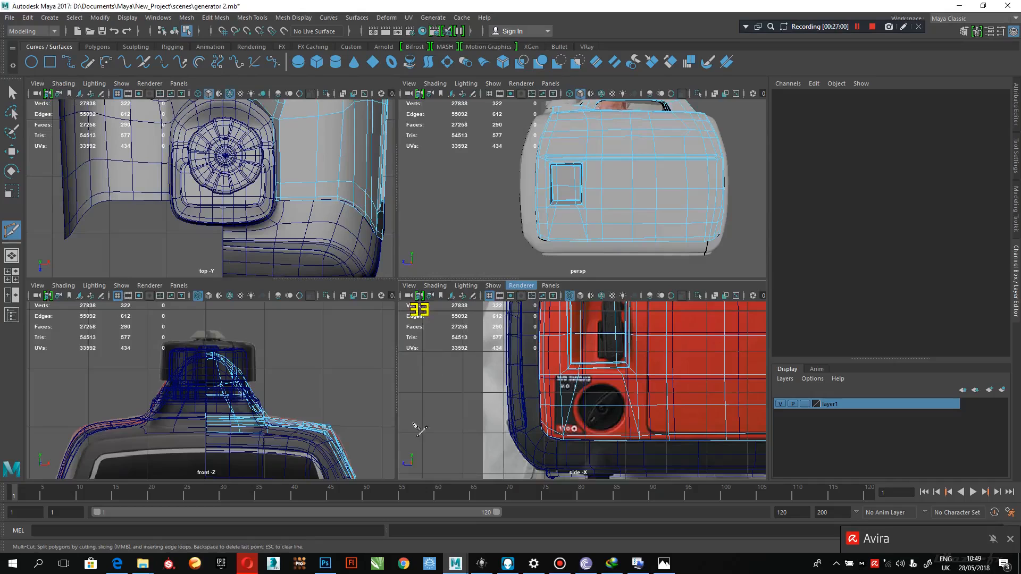
key(space)
alt+middle_drag(408, 277, 392, 228)
scroll(421, 261, up, 1)
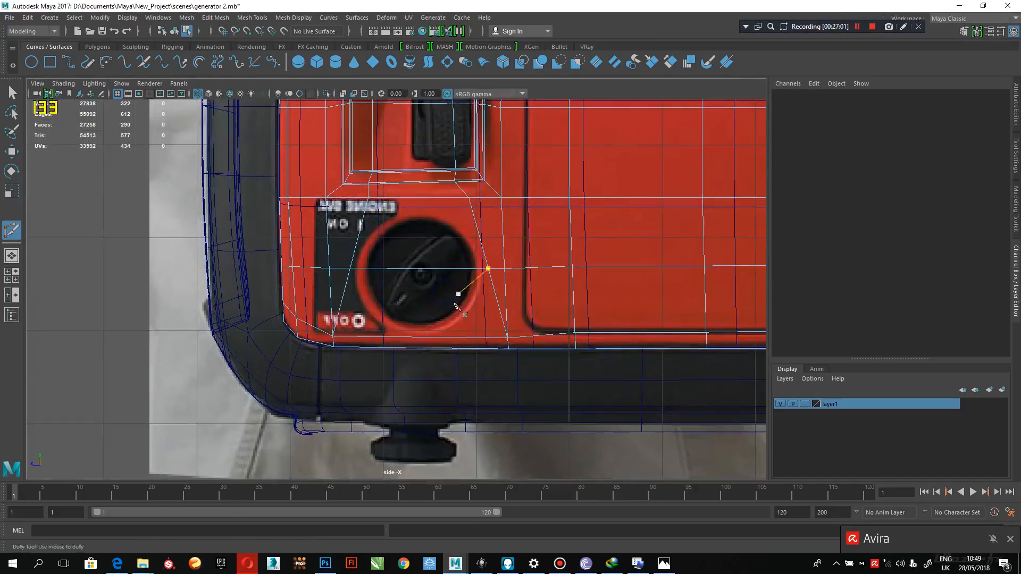
alt+middle_drag(451, 271, 444, 309)
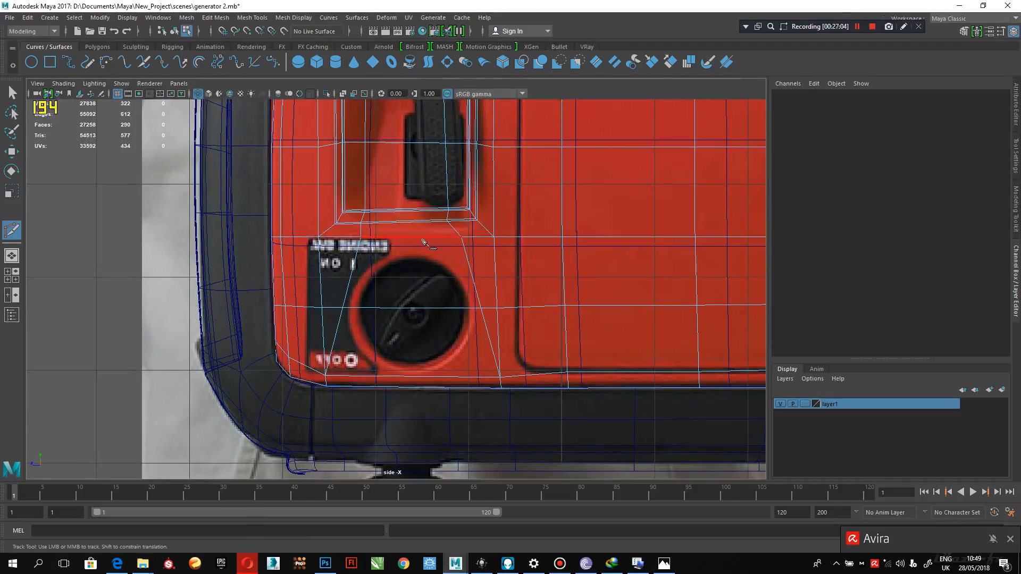
key(space)
key(space)
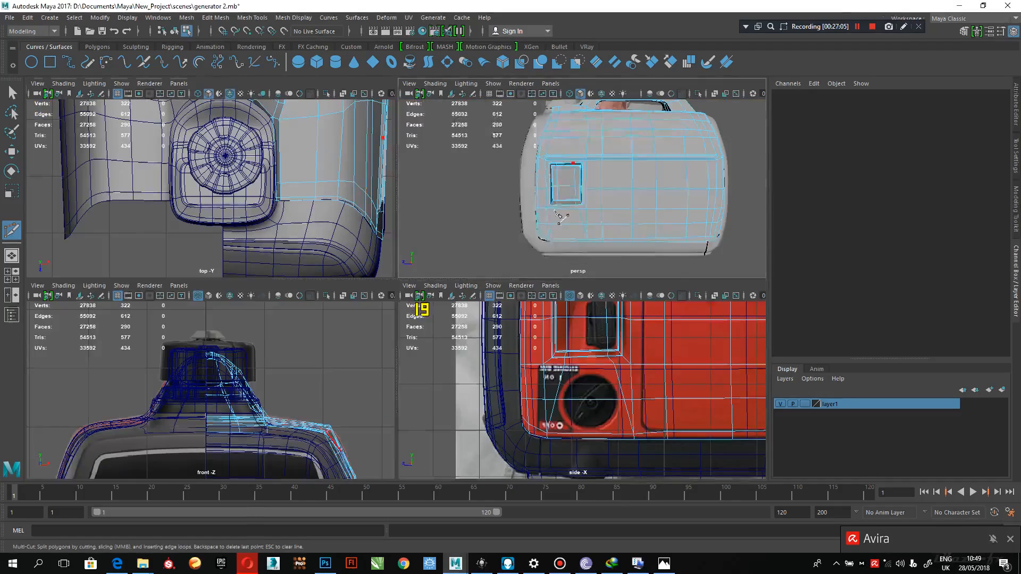
alt+middle_drag(430, 288, 468, 264)
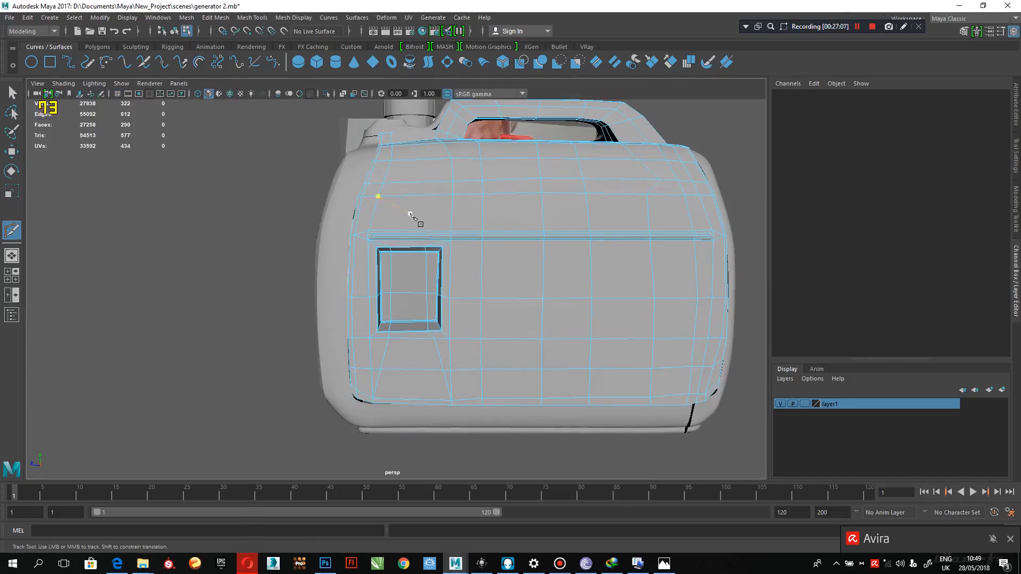
key(q)
right_drag(410, 212, 411, 194)
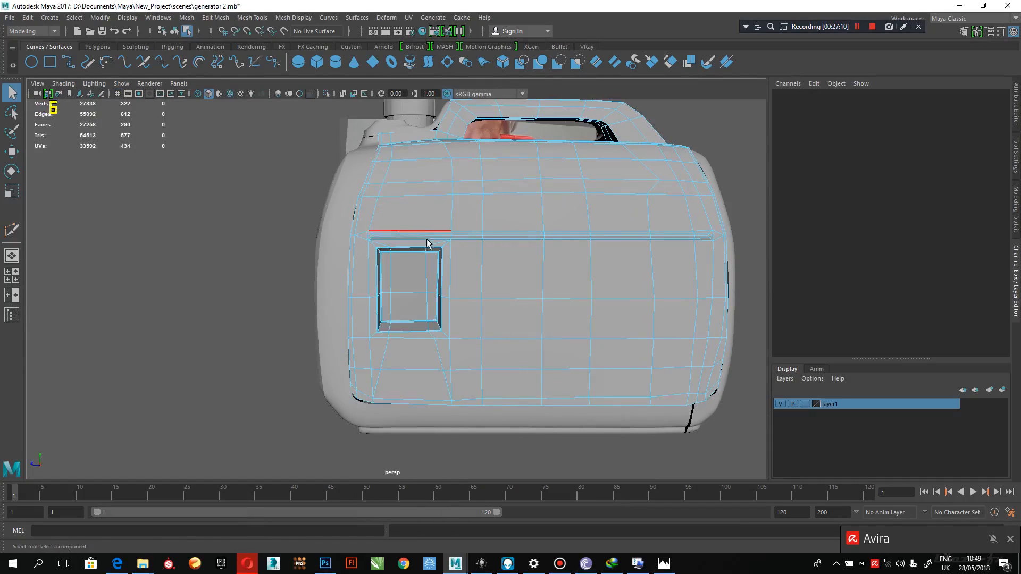
Insert a vertical edge loop through the middle of the rectangular recess and the side panel, then return to object mode.
click(412, 238)
shift+right_drag(411, 233, 411, 300)
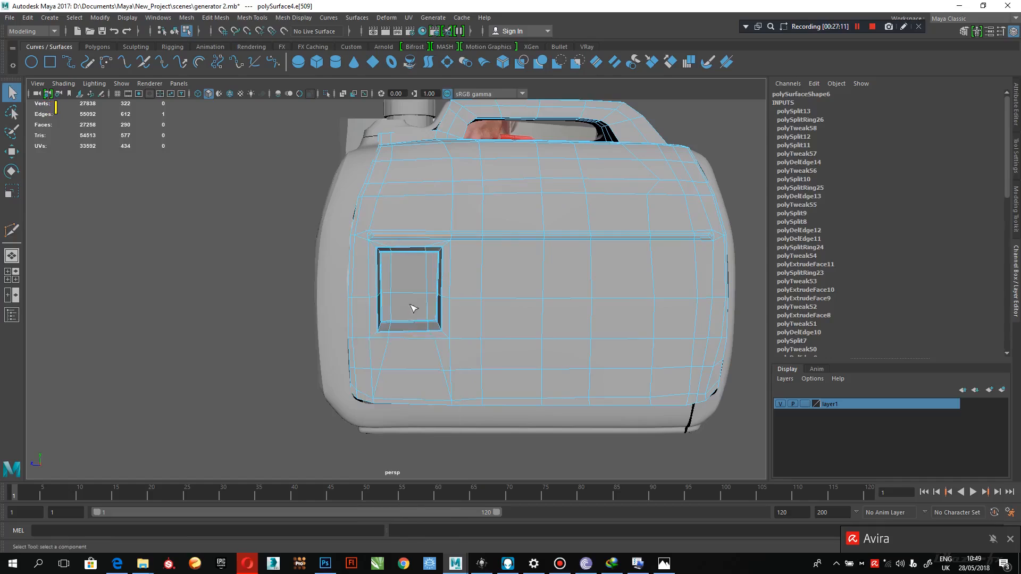
drag(410, 330, 411, 325)
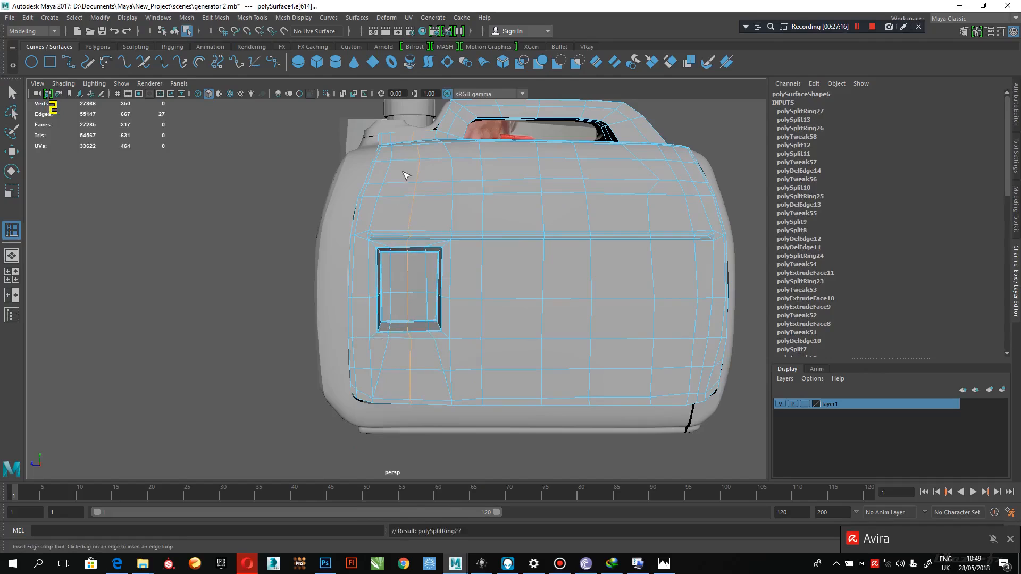
alt+drag(433, 190, 421, 215)
key(q)
right_drag(422, 216, 450, 193)
Select the red shell, inspect its edges in the side and perspective views, turn off its smooth preview and save the scene.
alt+drag(450, 192, 457, 338)
click(456, 335)
key(space)
key(space)
alt+right_drag(479, 329, 492, 367)
key(space)
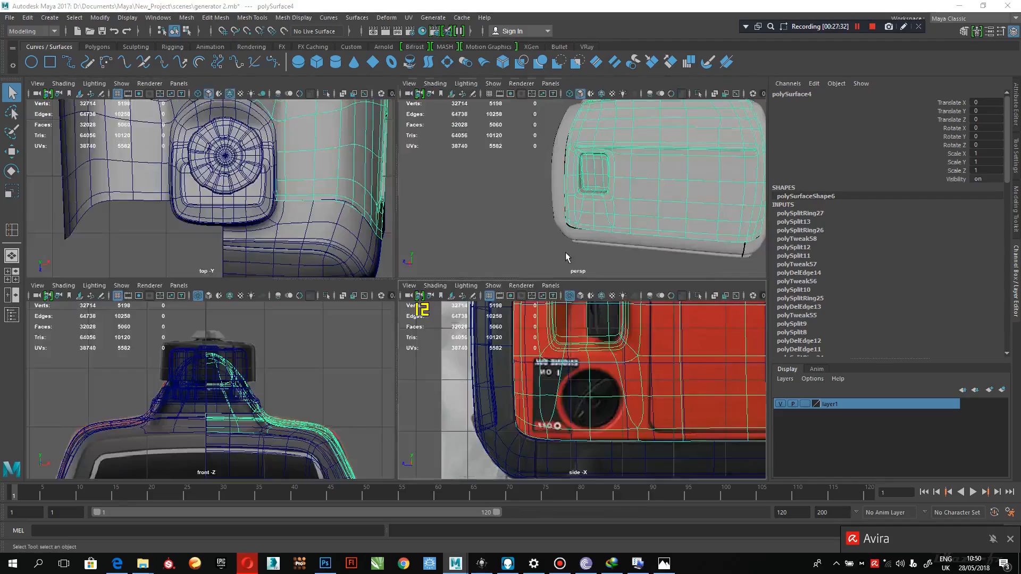
key(space)
key(1)
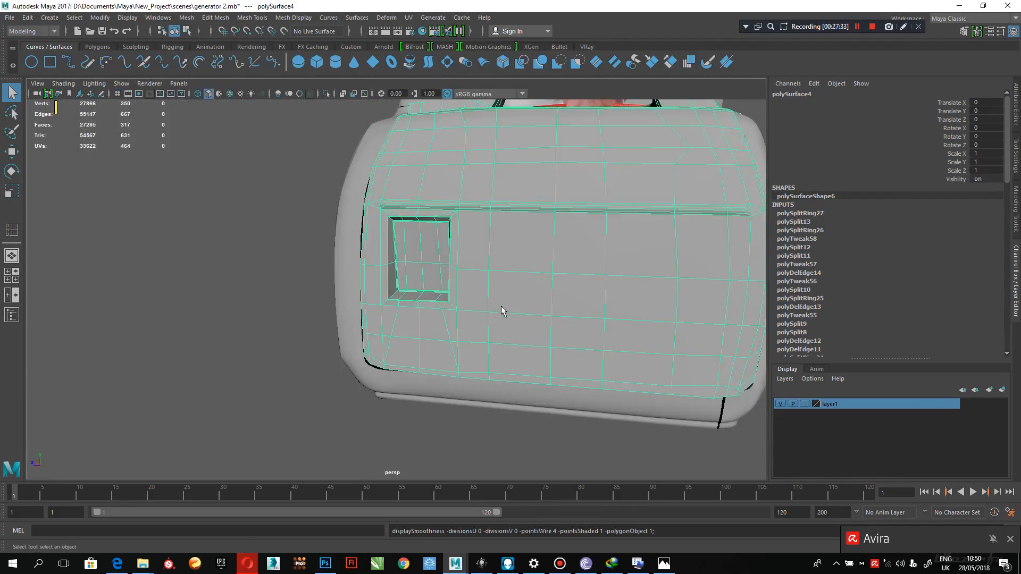
key(ctrl+s)
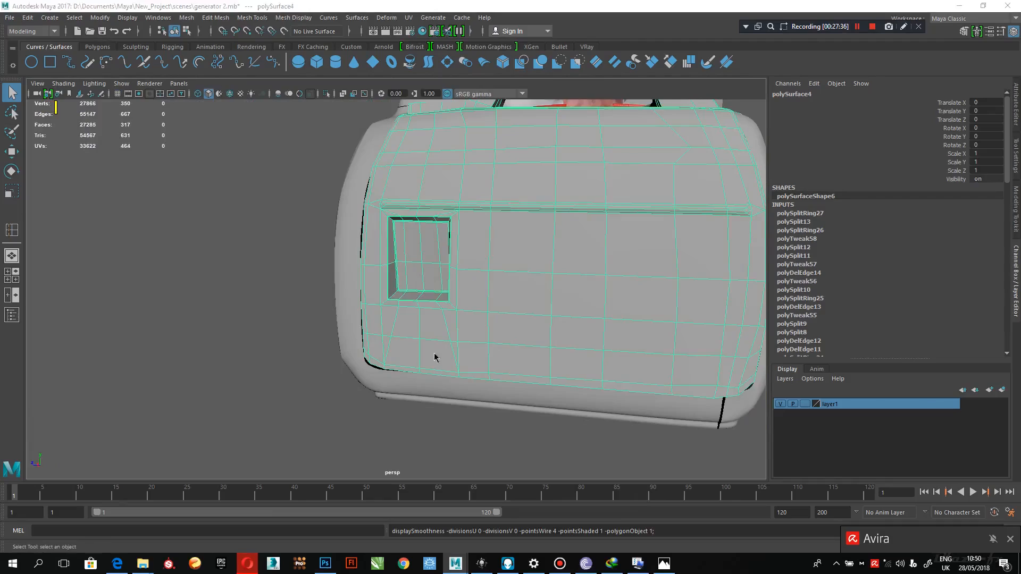
Create a polygon cylinder with default settings as a guide for the round engine switch.
key(space)
key(space)
alt+right_drag(481, 331, 419, 359)
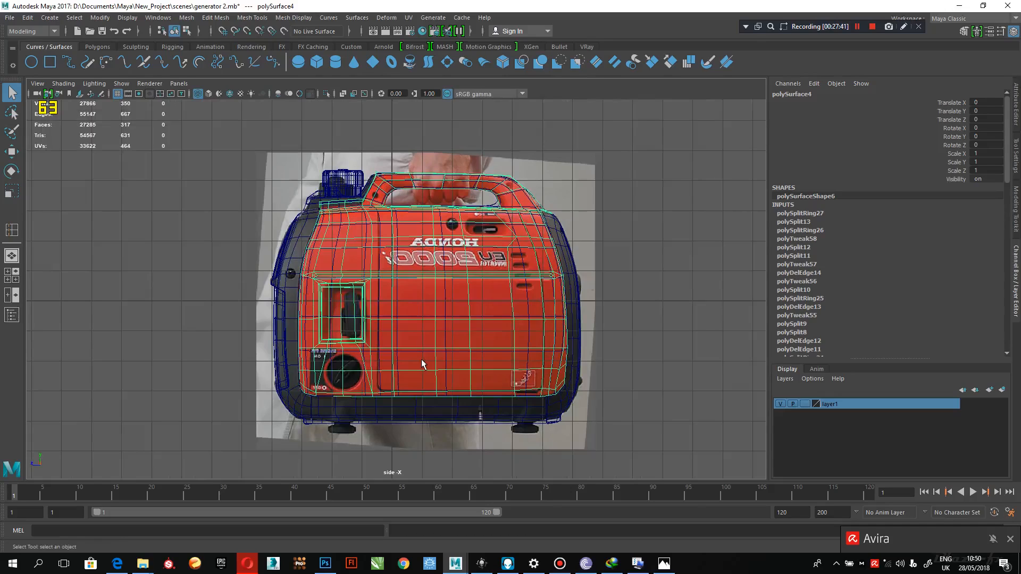
scroll(371, 318, up, 5)
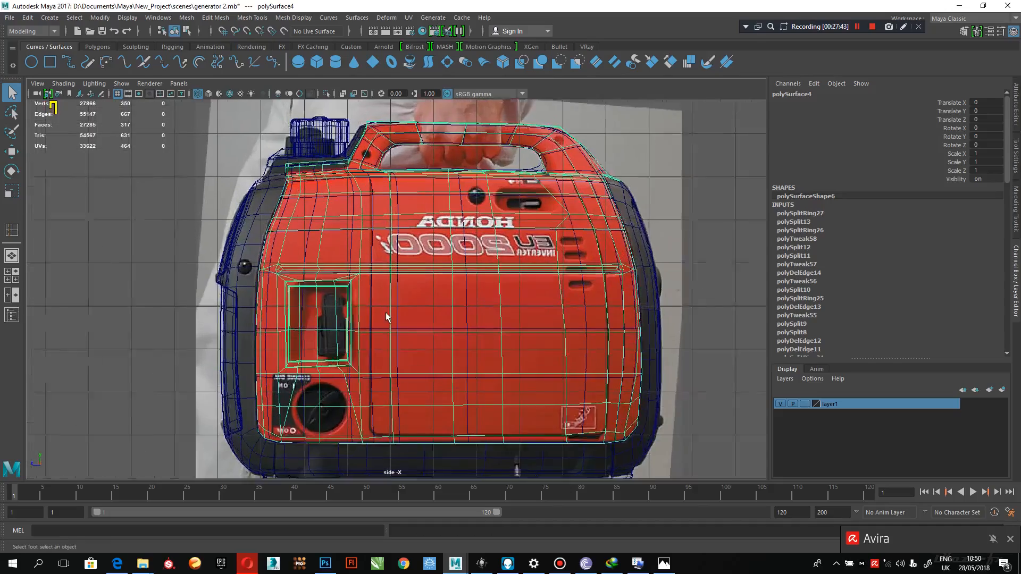
alt+middle_drag(369, 222, 392, 145)
alt+right_drag(369, 155, 420, 294)
alt+middle_drag(243, 285, 262, 234)
alt+right_drag(262, 234, 433, 323)
alt+middle_drag(334, 215, 369, 233)
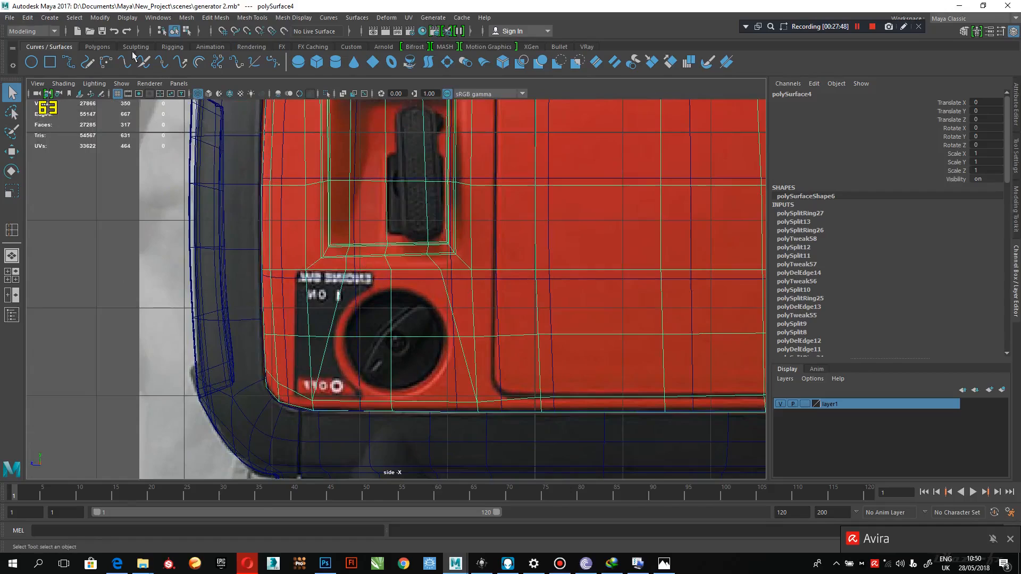
click(50, 18)
mouse_move(133, 55)
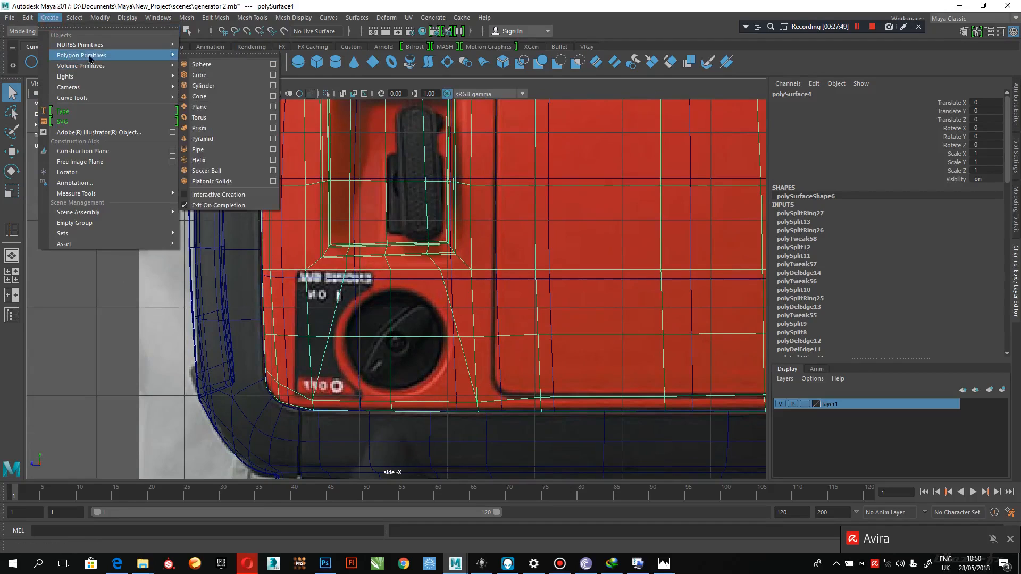
click(215, 85)
scroll(434, 256, down, 3)
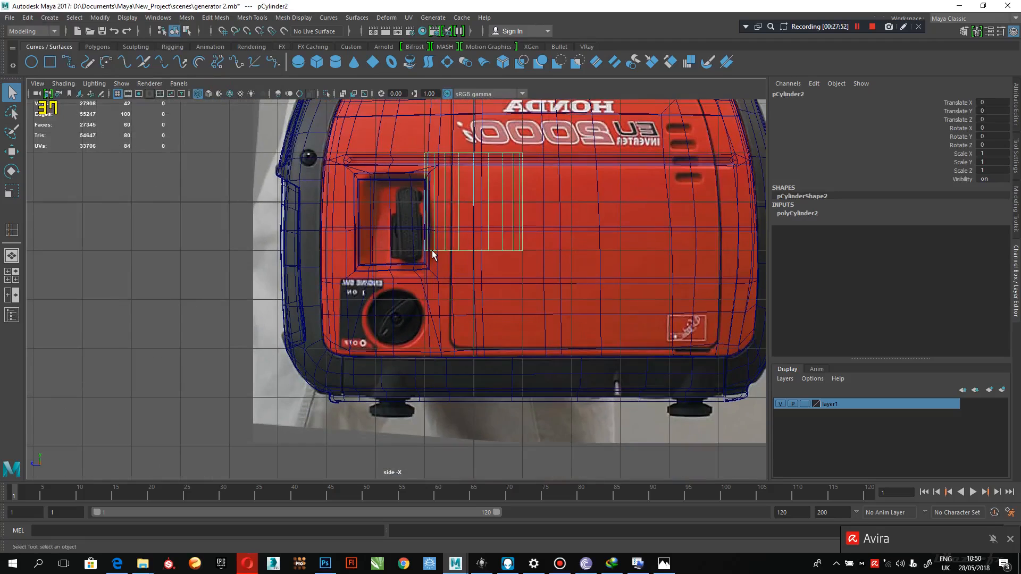
key(e)
drag(477, 167, 494, 206)
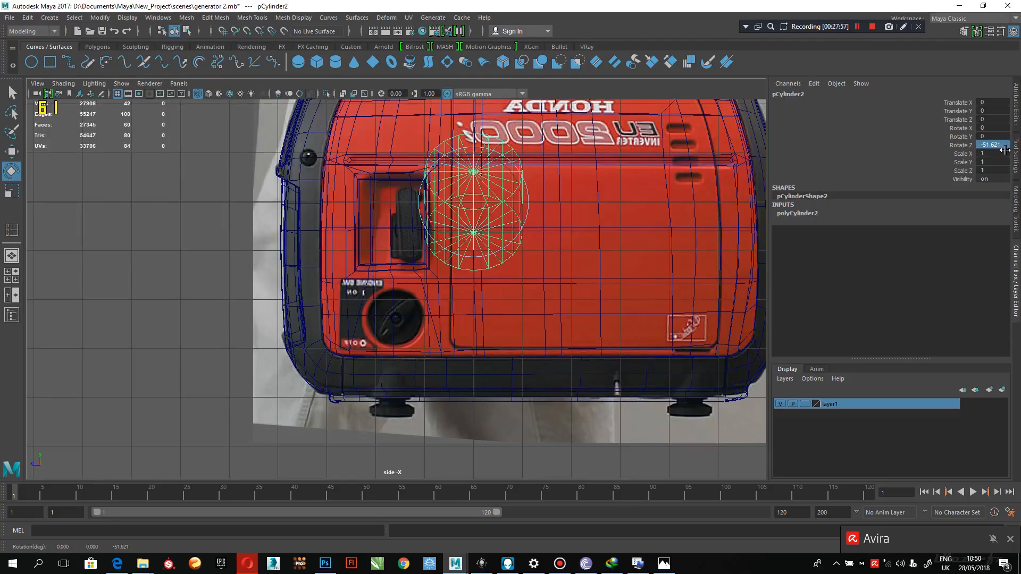
key(1)
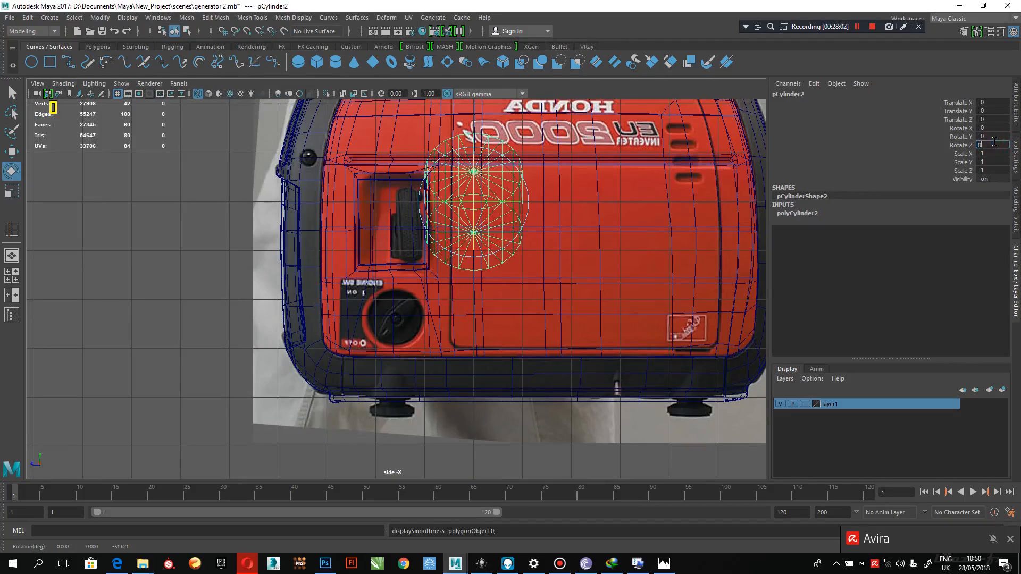
key(Return)
key(5)
Move the new cylinder out of the generator body along X to about 6.375.
key(space)
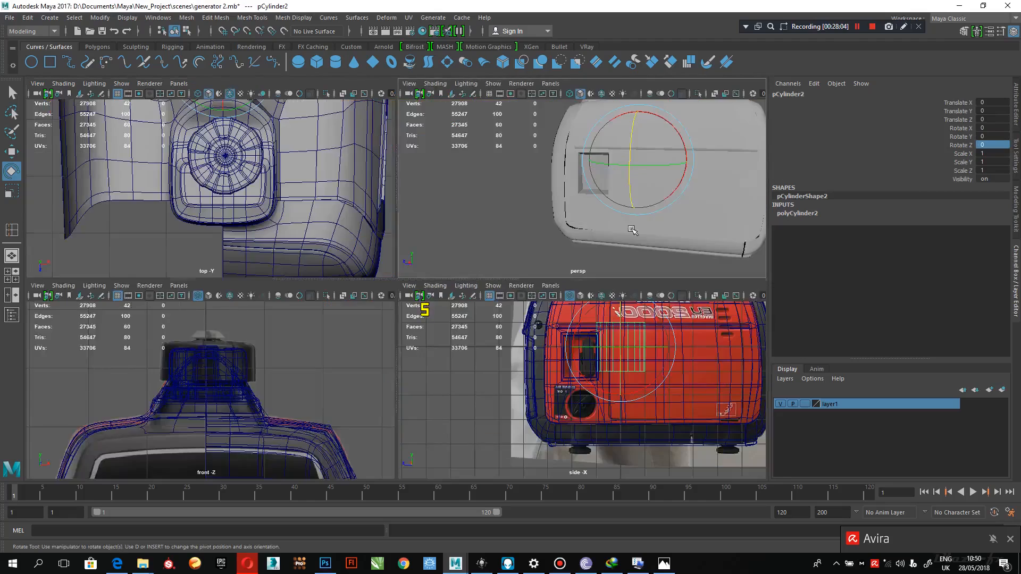
key(space)
alt+drag(446, 281, 524, 310)
key(w)
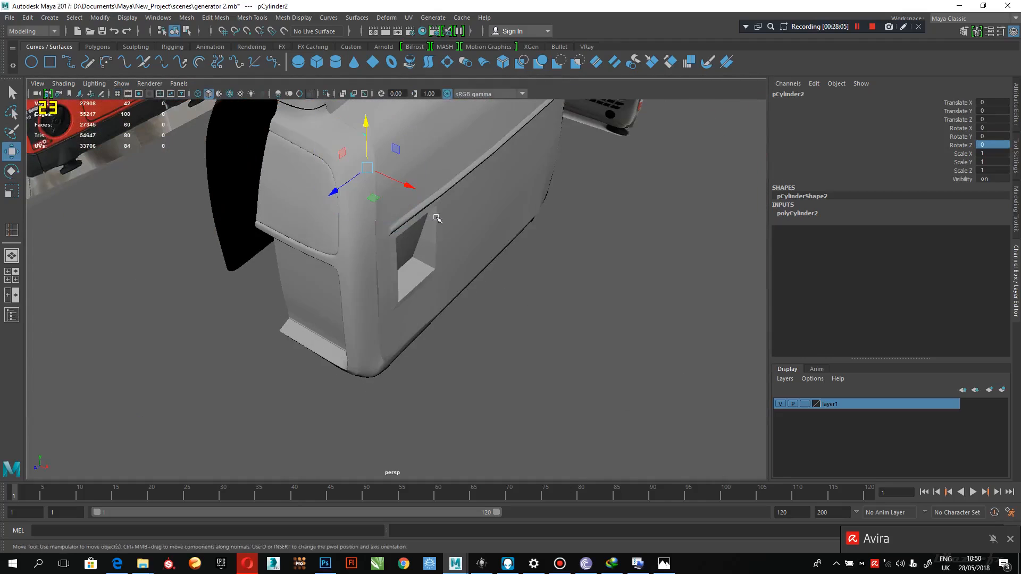
drag(403, 186, 639, 288)
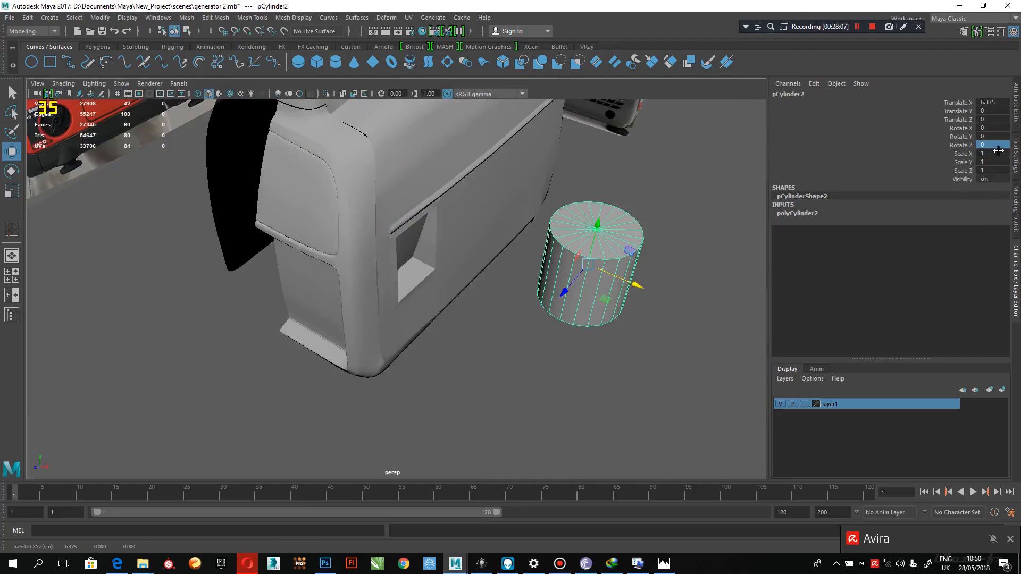
Rotate the cylinder to exactly 90 degrees about Z so its cap faces the side panel.
key(e)
drag(646, 246, 652, 269)
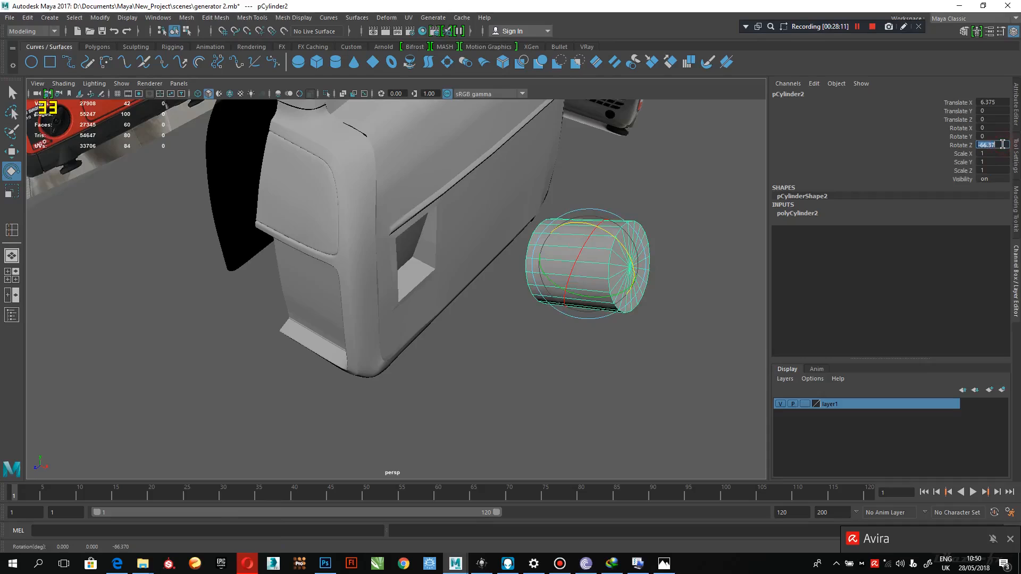
text(90)
key(Return)
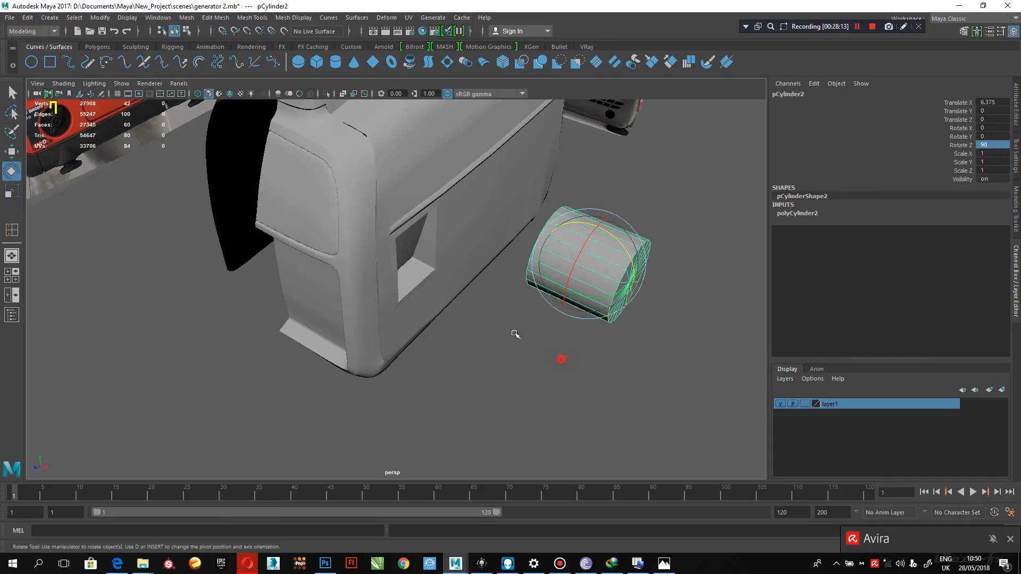
alt+drag(515, 334, 472, 333)
Position the cylinder over the round switch in the side view, at about Y -2.242 and Z 1.565.
key(space)
key(space)
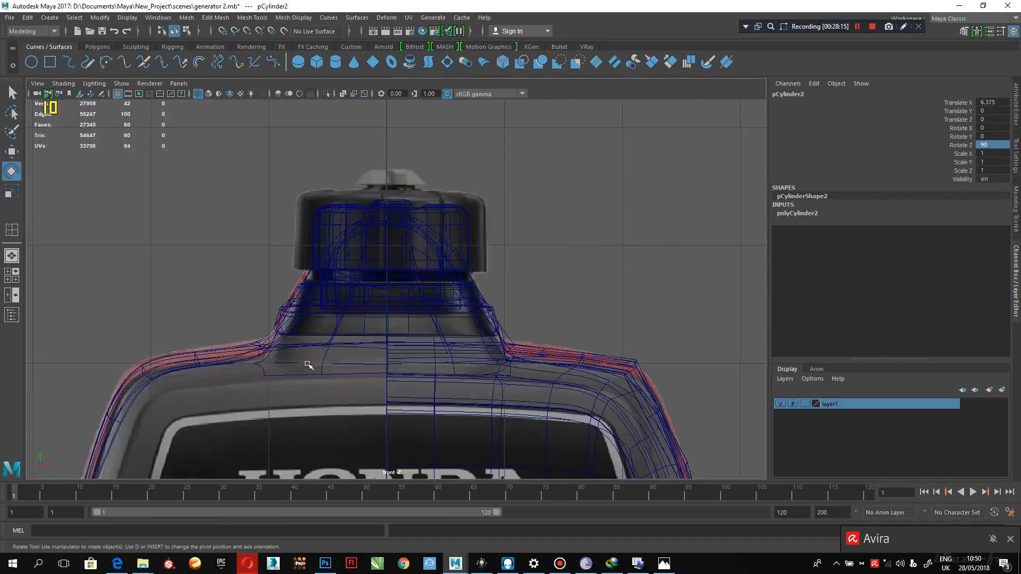
key(space)
key(space)
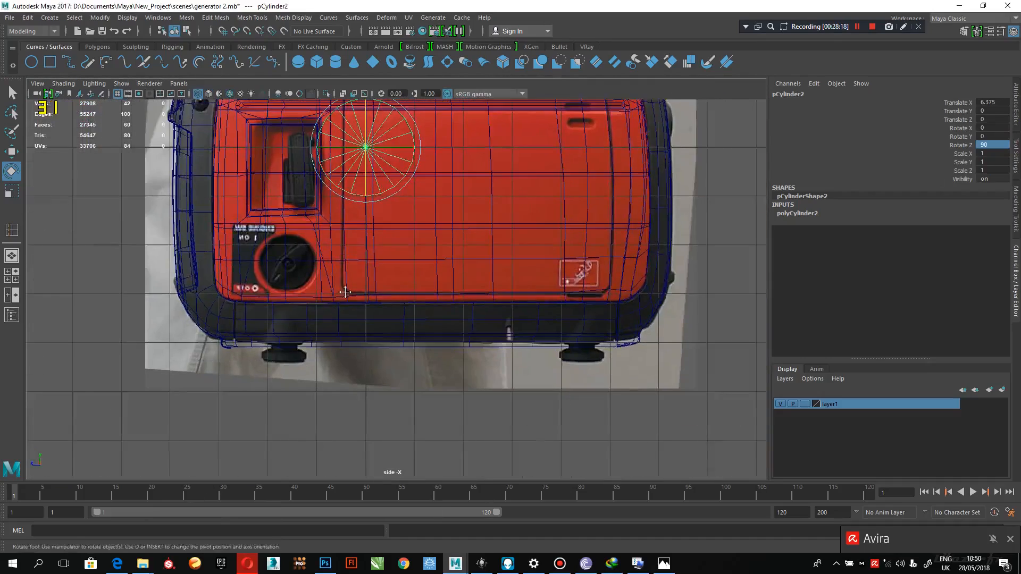
alt+middle_drag(345, 292, 450, 372)
key(w)
drag(488, 204, 394, 327)
scroll(446, 329, up, 3)
scroll(480, 351, up, 3)
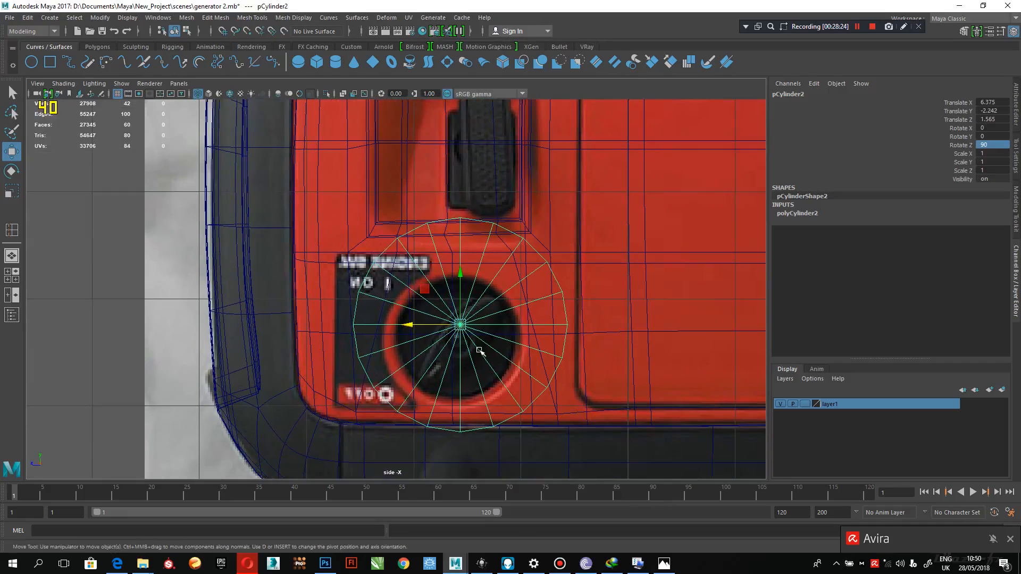
Scale the cylinder uniformly to about 0.596 and centre it on the switch at about Y -2.371 and Z 1.58.
key(r)
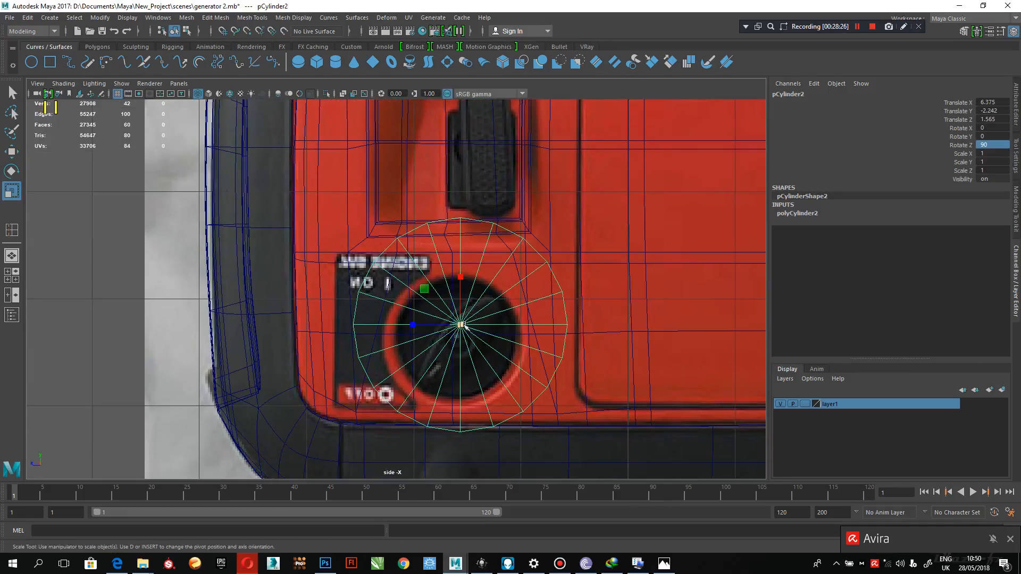
drag(465, 327, 378, 371)
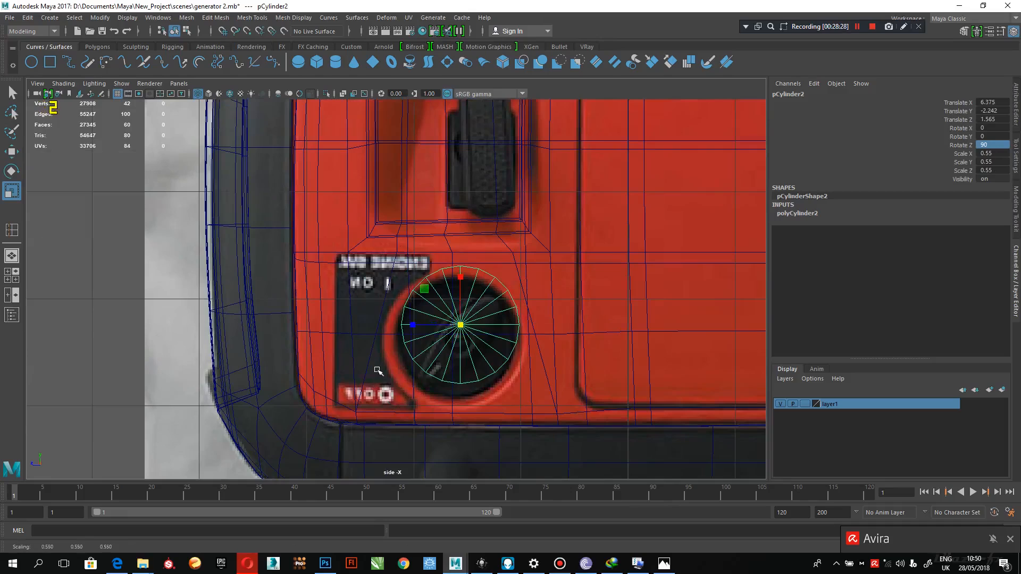
key(w)
drag(460, 278, 462, 292)
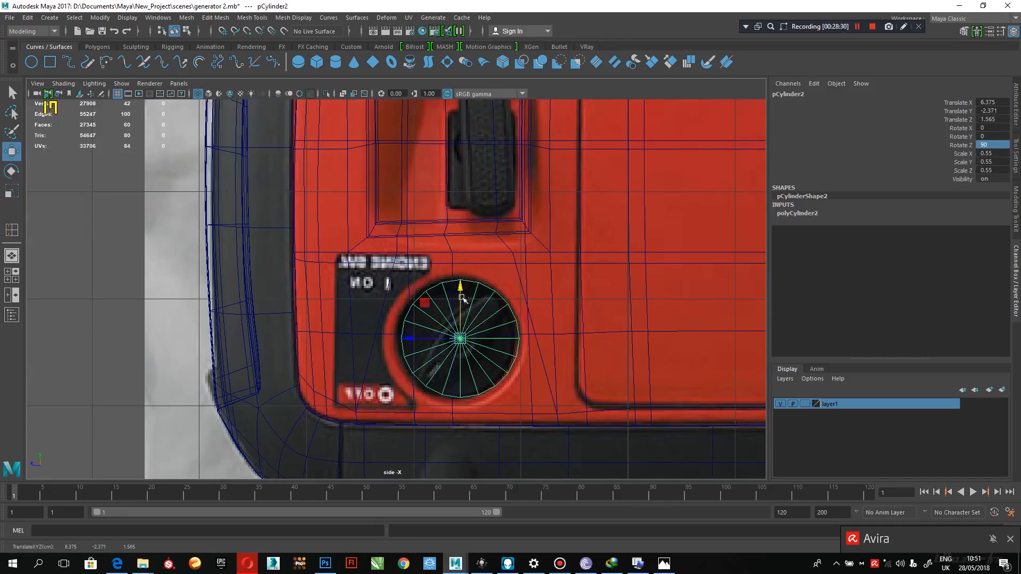
drag(426, 338, 466, 336)
key(r)
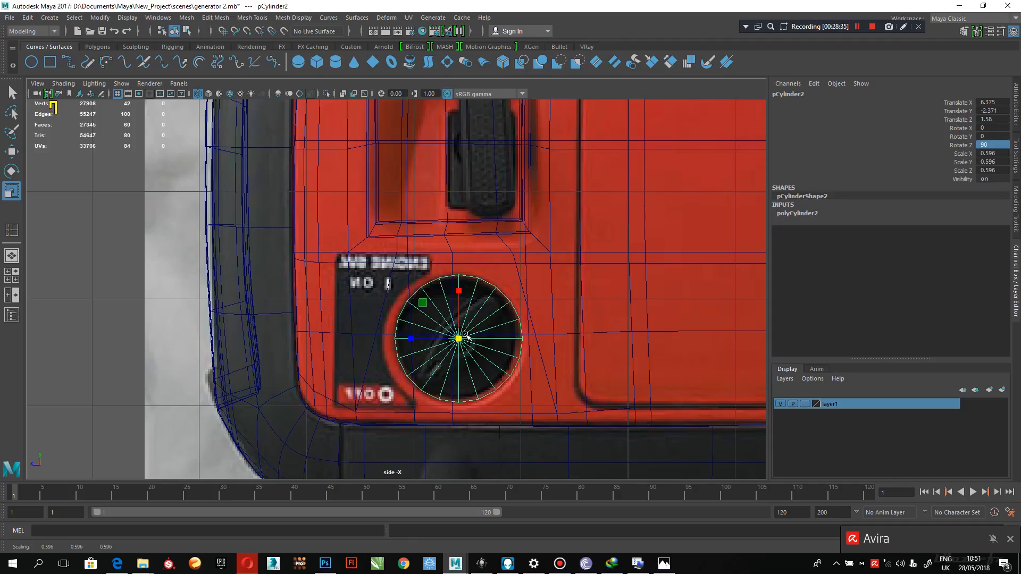
Nudge the cylinder to about Y -2.386 and Z 1.6, and scale it uniformly to about 0.634 to fit the switch rim.
key(w)
drag(459, 293, 461, 297)
drag(419, 340, 417, 341)
alt+middle_drag(515, 309, 462, 332)
alt+right_drag(464, 338, 477, 373)
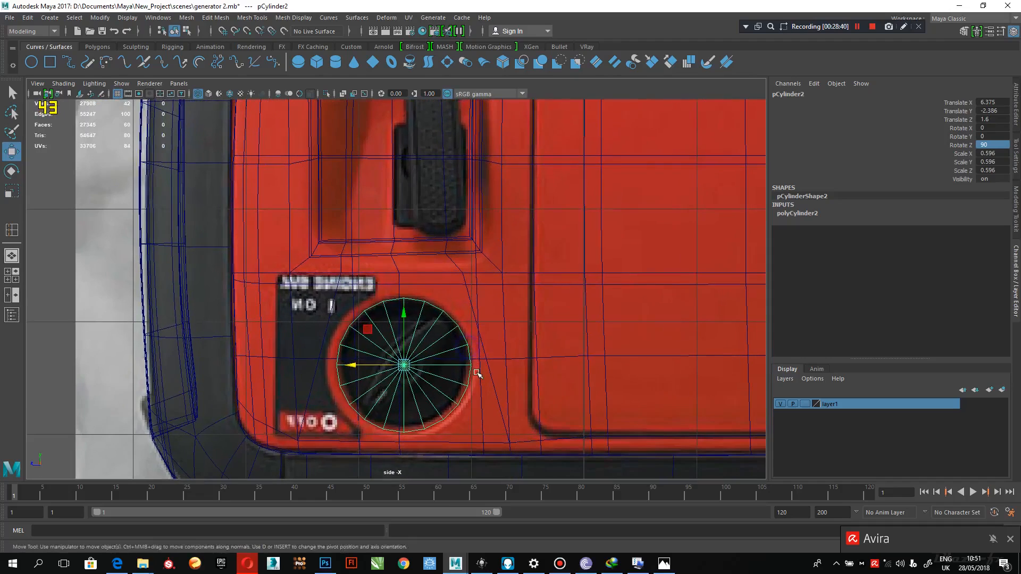
key(r)
drag(405, 365, 408, 366)
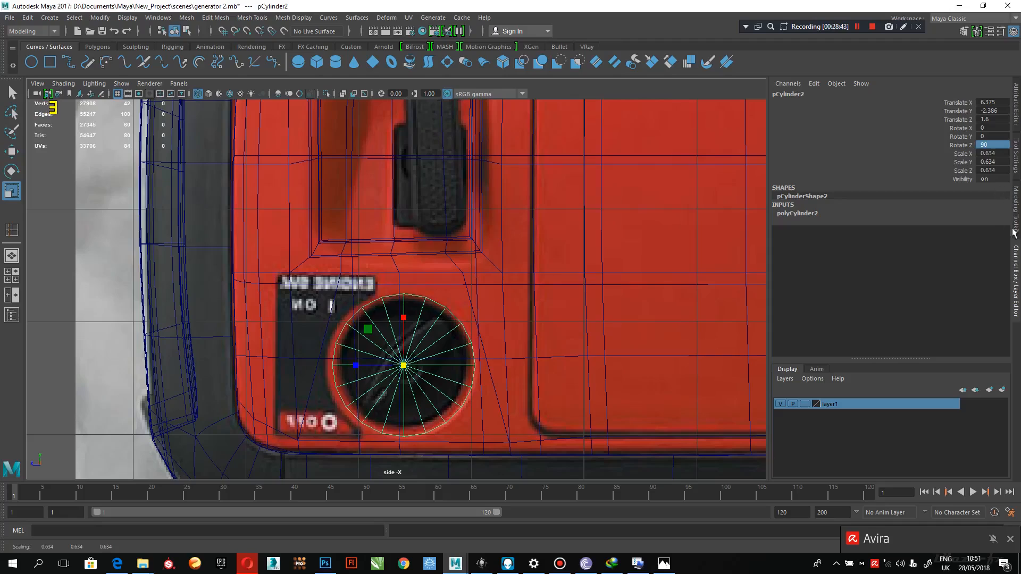
Set the cylinder's Subdivisions Axis to 8.
click(798, 214)
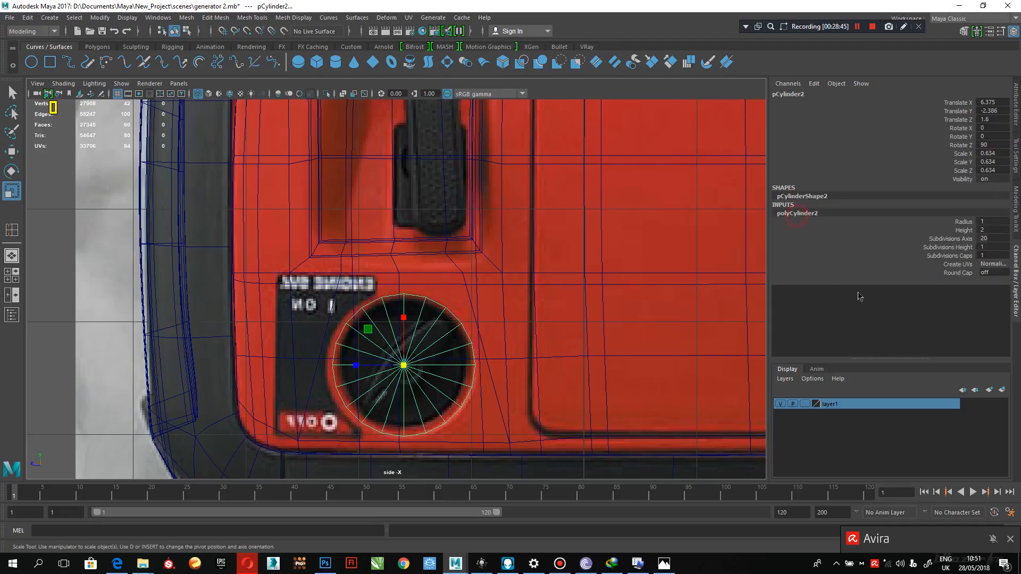
click(955, 239)
middle_drag(646, 298, 580, 300)
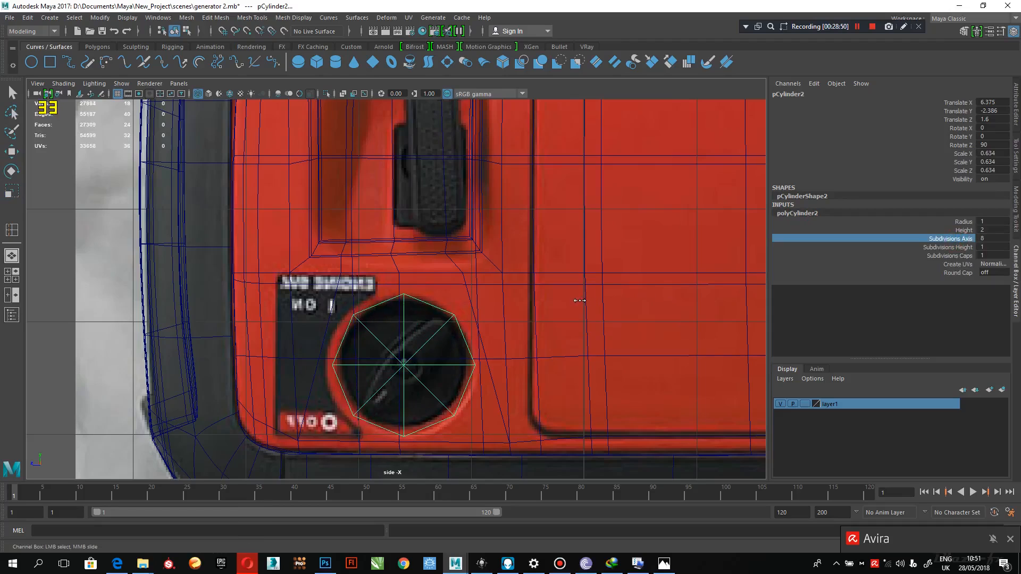
Move the eight-sided cylinder along X toward the shell's lower side panel beneath the recess.
key(space)
key(space)
alt+drag(617, 321, 645, 388)
key(w)
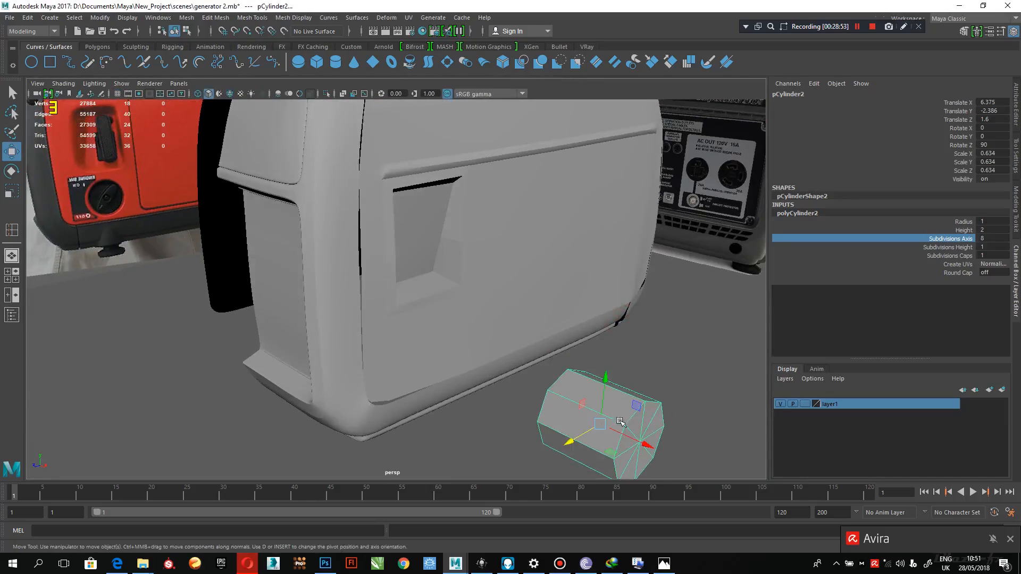
drag(612, 436, 470, 344)
Select the shell's two vertices on either side of the switch and lower them level with the cylinder's centre.
key(space)
key(space)
scroll(607, 349, up, 5)
click(486, 216)
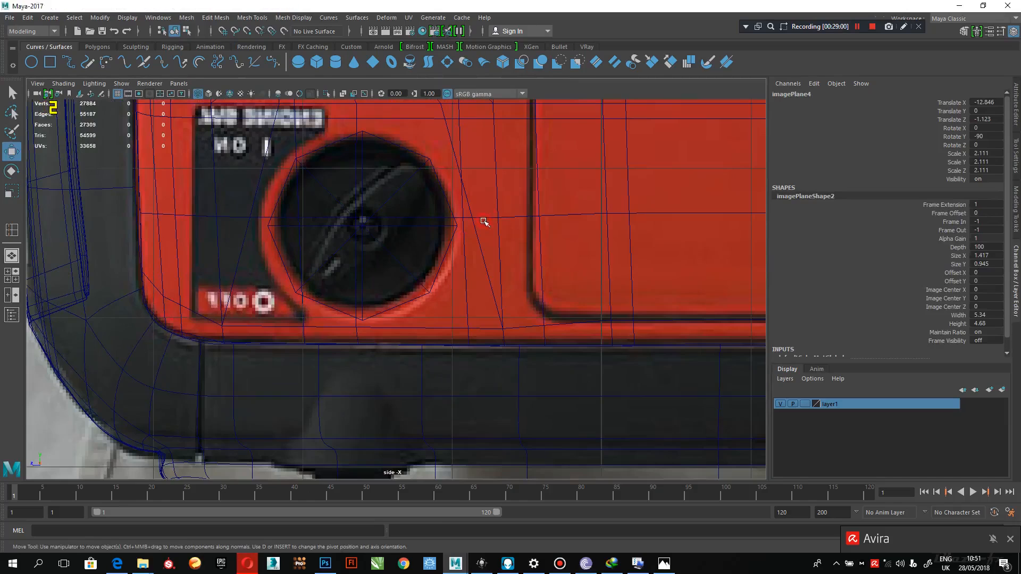
click(485, 220)
alt+middle_drag(486, 218, 490, 297)
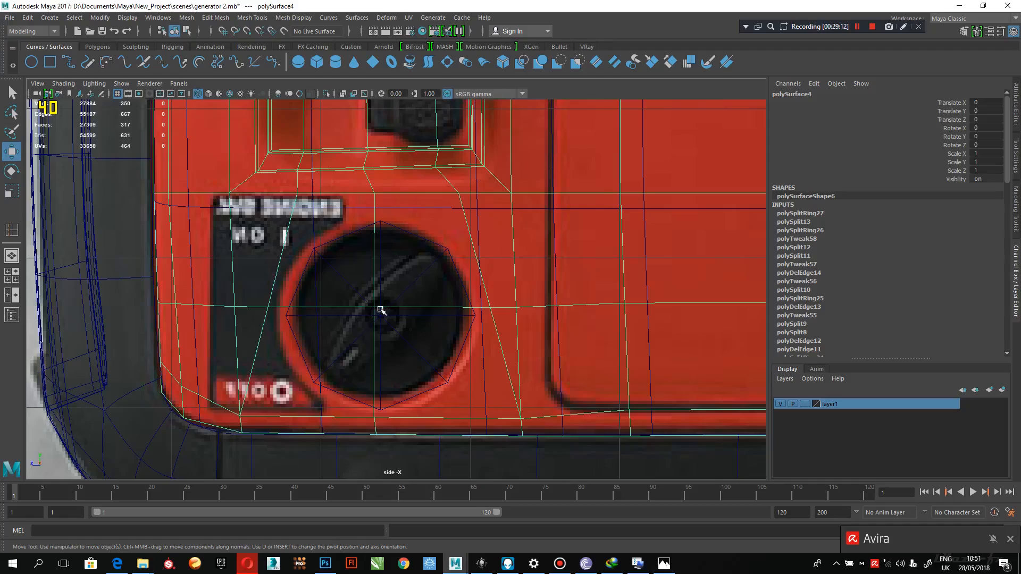
right_drag(494, 311, 490, 315)
drag(500, 301, 249, 335)
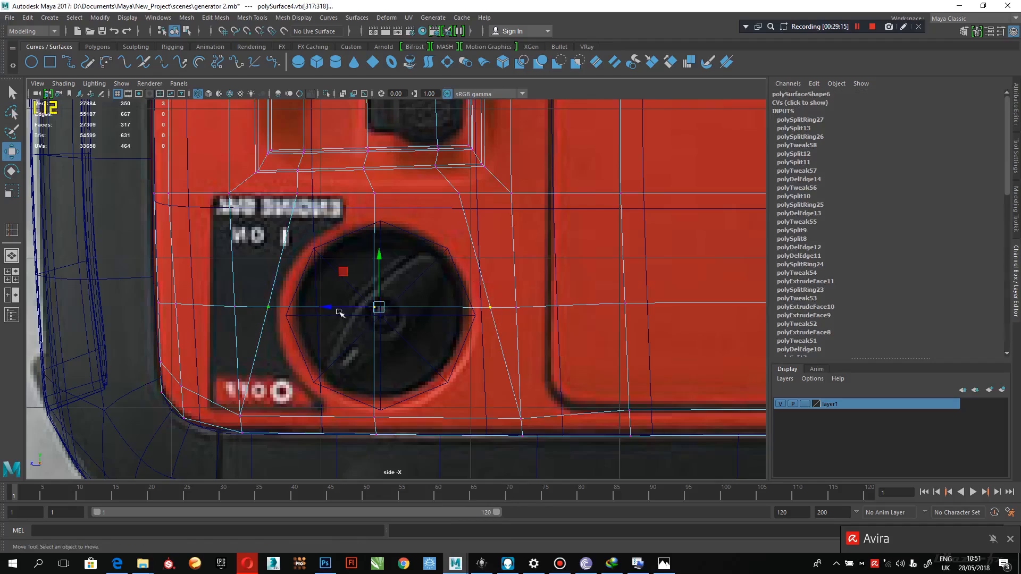
drag(378, 267, 382, 275)
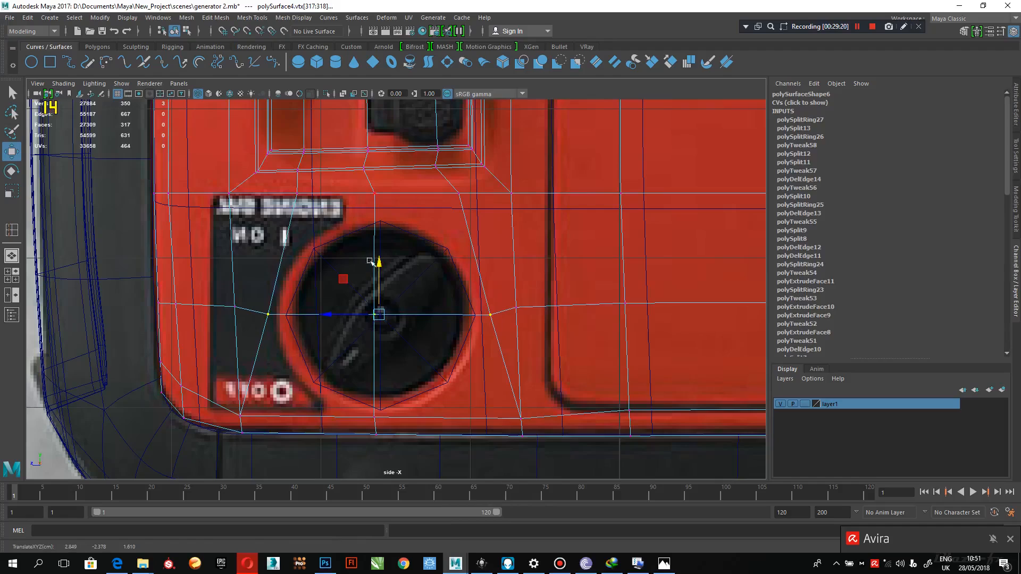
Shift the shell's vertices directly above, below and behind the switch's centre along Z to line up with the cylinder's vertical axis.
drag(373, 211, 364, 184)
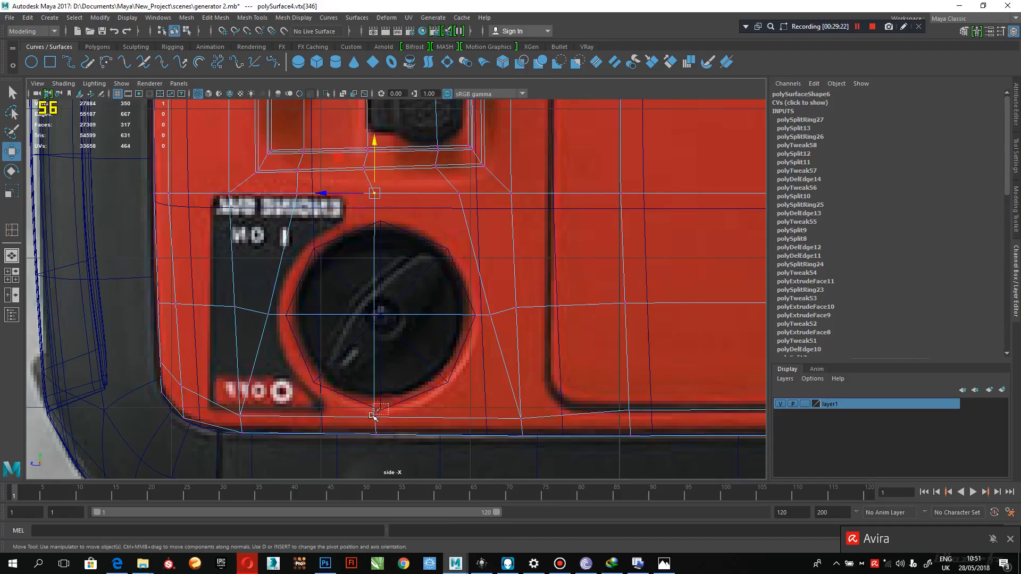
shift+drag(373, 414, 371, 415)
shift+click(367, 417)
key(ctrl+z)
key(ctrl+z)
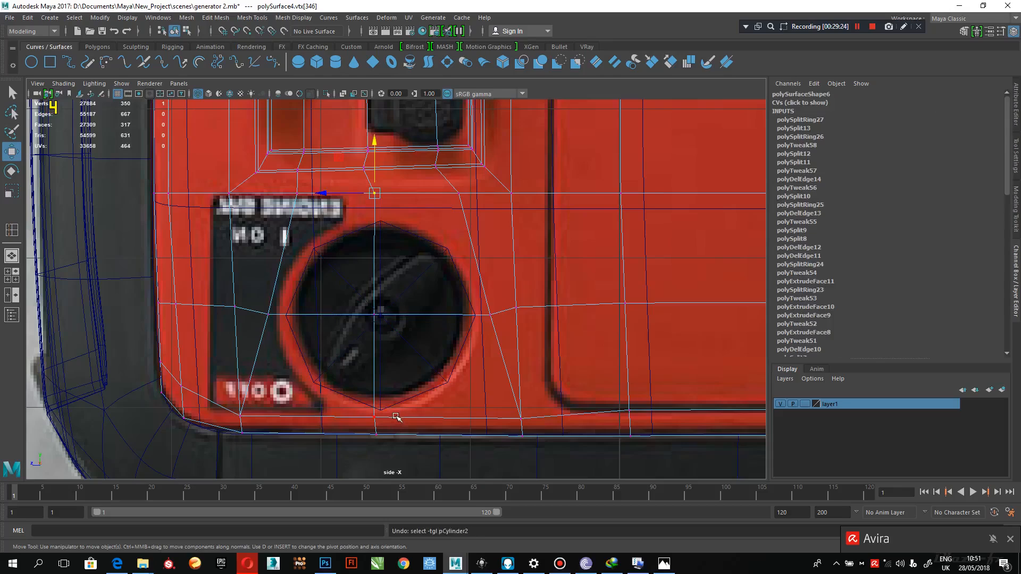
shift+click(373, 417)
drag(343, 305, 349, 304)
click(375, 315)
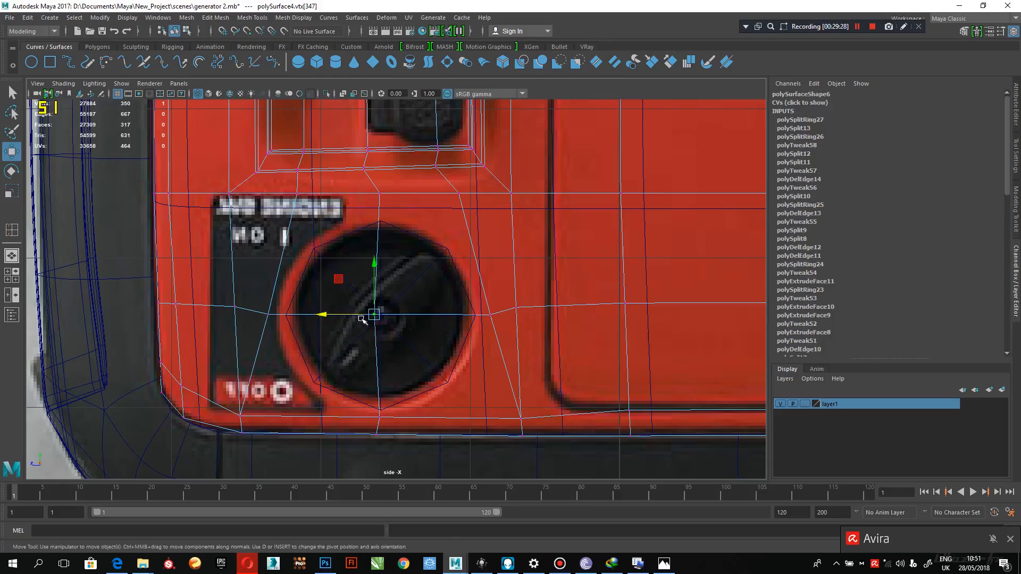
Subtract the eight-sided cylinder from the shell with a Boolean Difference to cut the switch opening beneath the recess.
key(space)
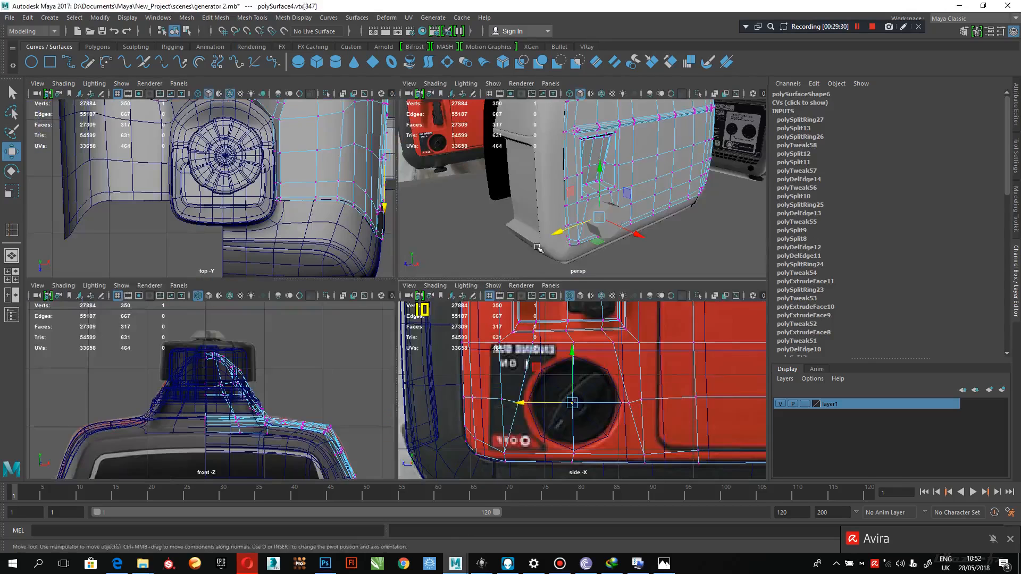
key(space)
right_click(500, 249)
right_drag(501, 250, 553, 231)
click(454, 379)
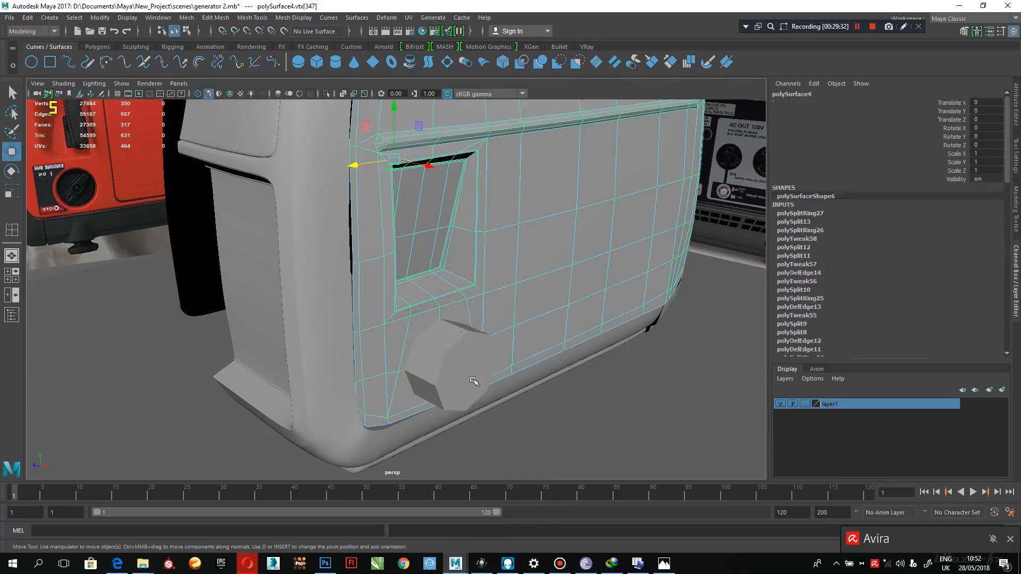
click(508, 293)
click(457, 351)
drag(473, 373, 461, 367)
click(534, 272)
click(450, 352)
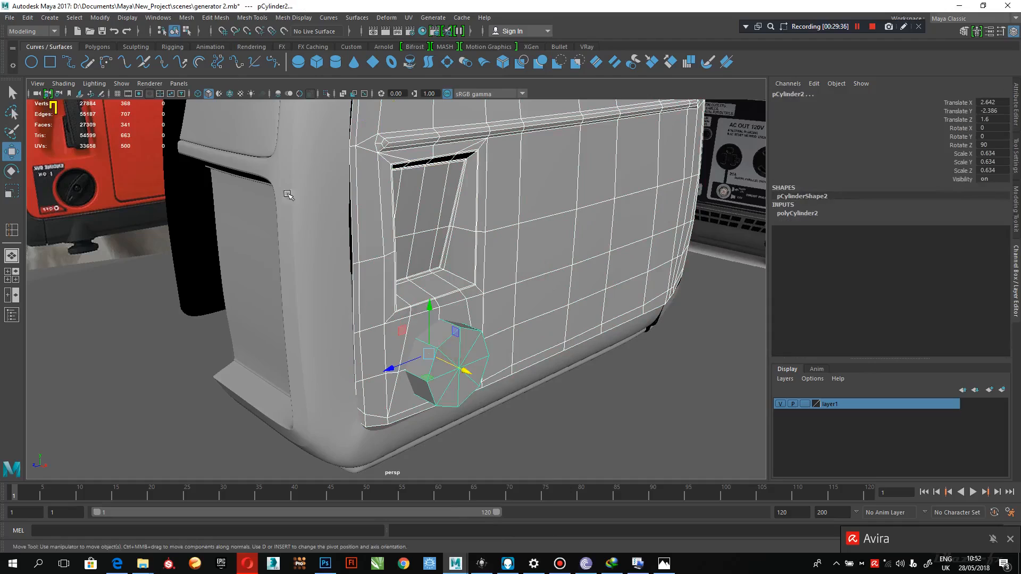
click(191, 17)
mouse_move(187, 17)
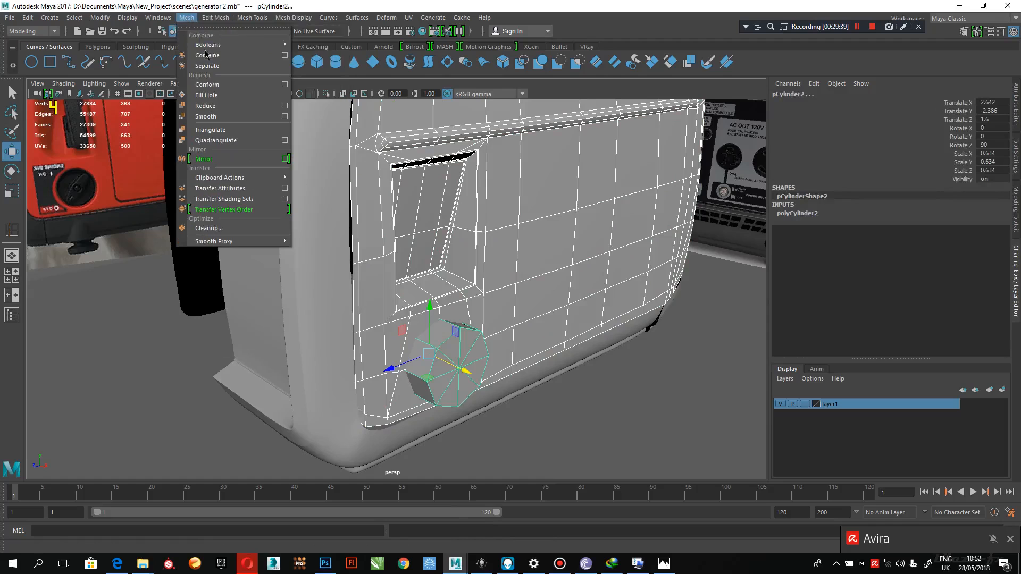
mouse_move(207, 46)
click(326, 63)
Select the loose shell vertex beside the upper rim of the octagonal opening and activate the Target Weld tool.
alt+drag(515, 335, 444, 235)
mouse_move(430, 274)
alt+mouse_down()
mouse_move(387, 284)
mouse_move(426, 272)
alt+mouse_up()
alt+right_drag(426, 271, 440, 300)
alt+drag(440, 299, 460, 299)
alt+middle_drag(424, 269, 398, 262)
alt+drag(396, 260, 428, 266)
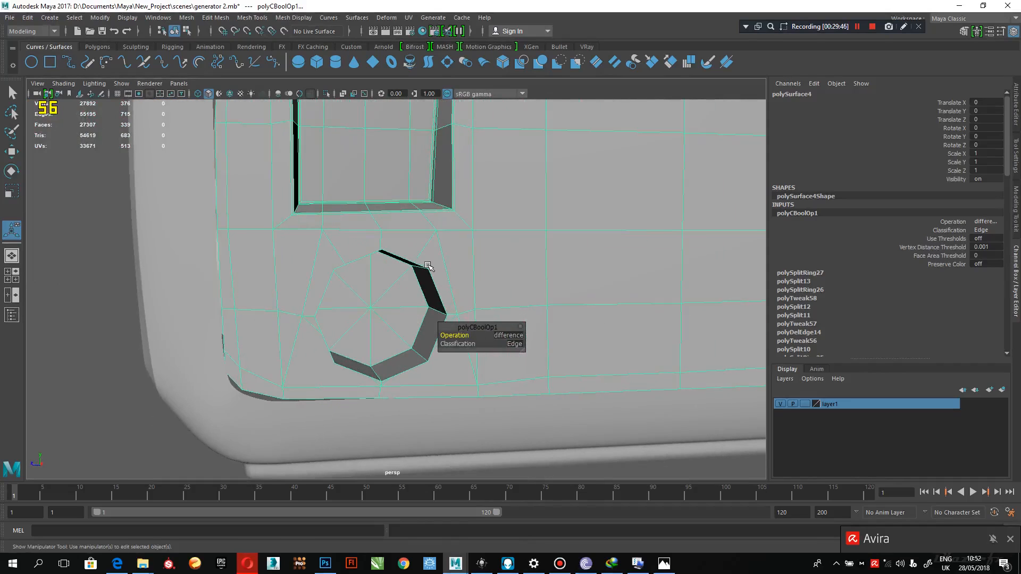
alt+drag(507, 241, 433, 230)
right_drag(434, 230, 391, 237)
alt+drag(392, 239, 349, 237)
click(332, 239)
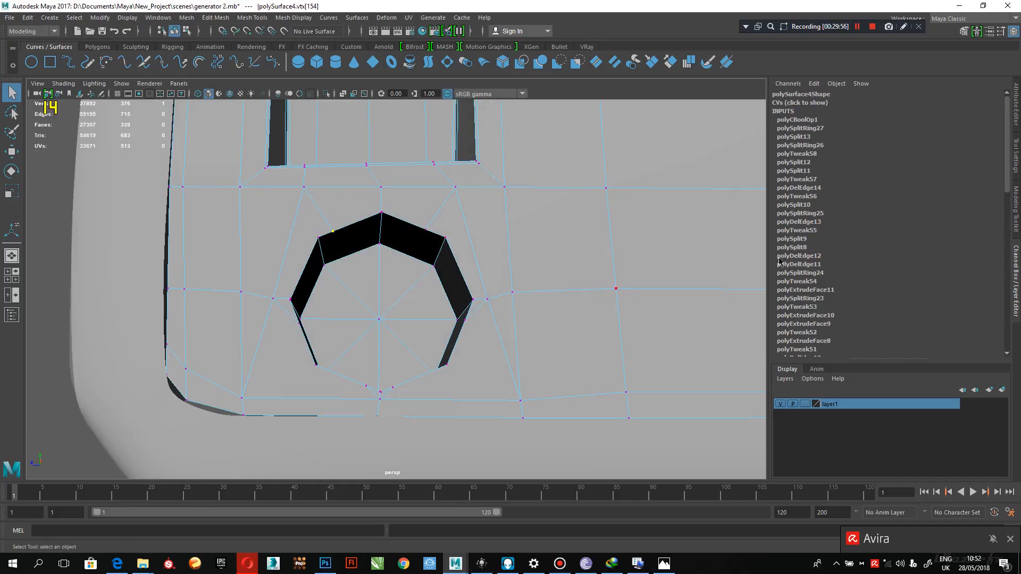
click(1016, 213)
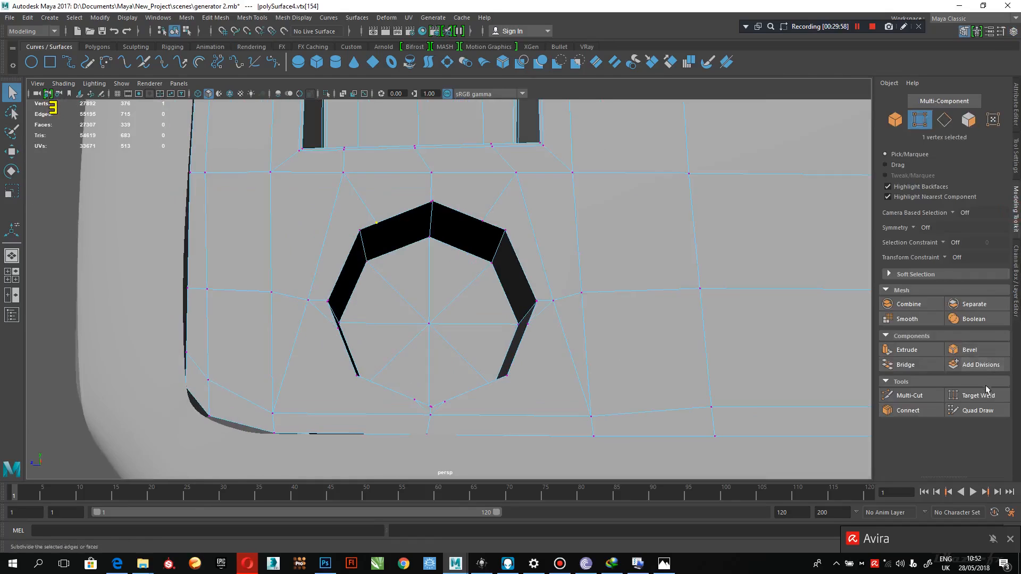
click(982, 395)
alt+drag(758, 334, 522, 342)
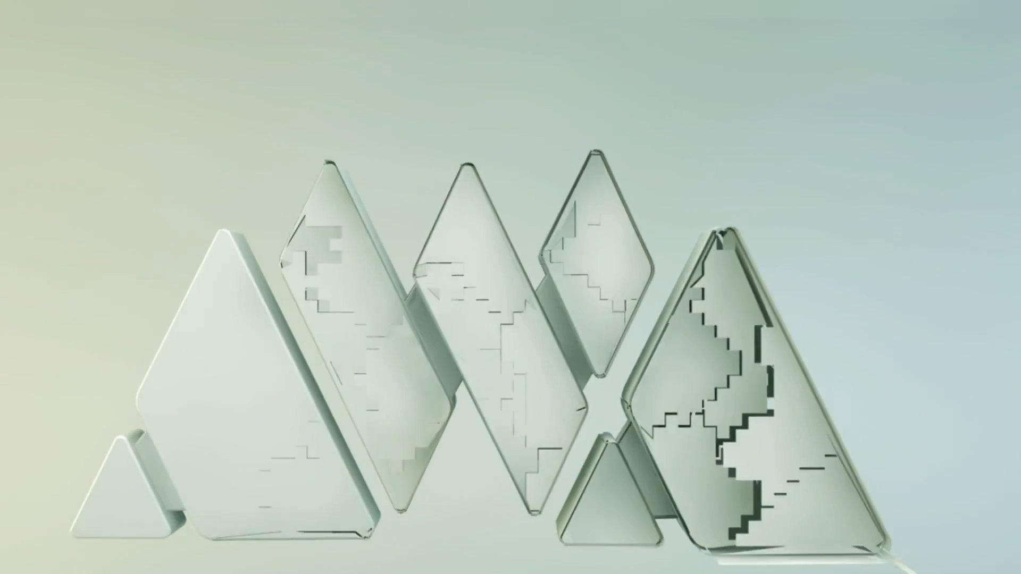